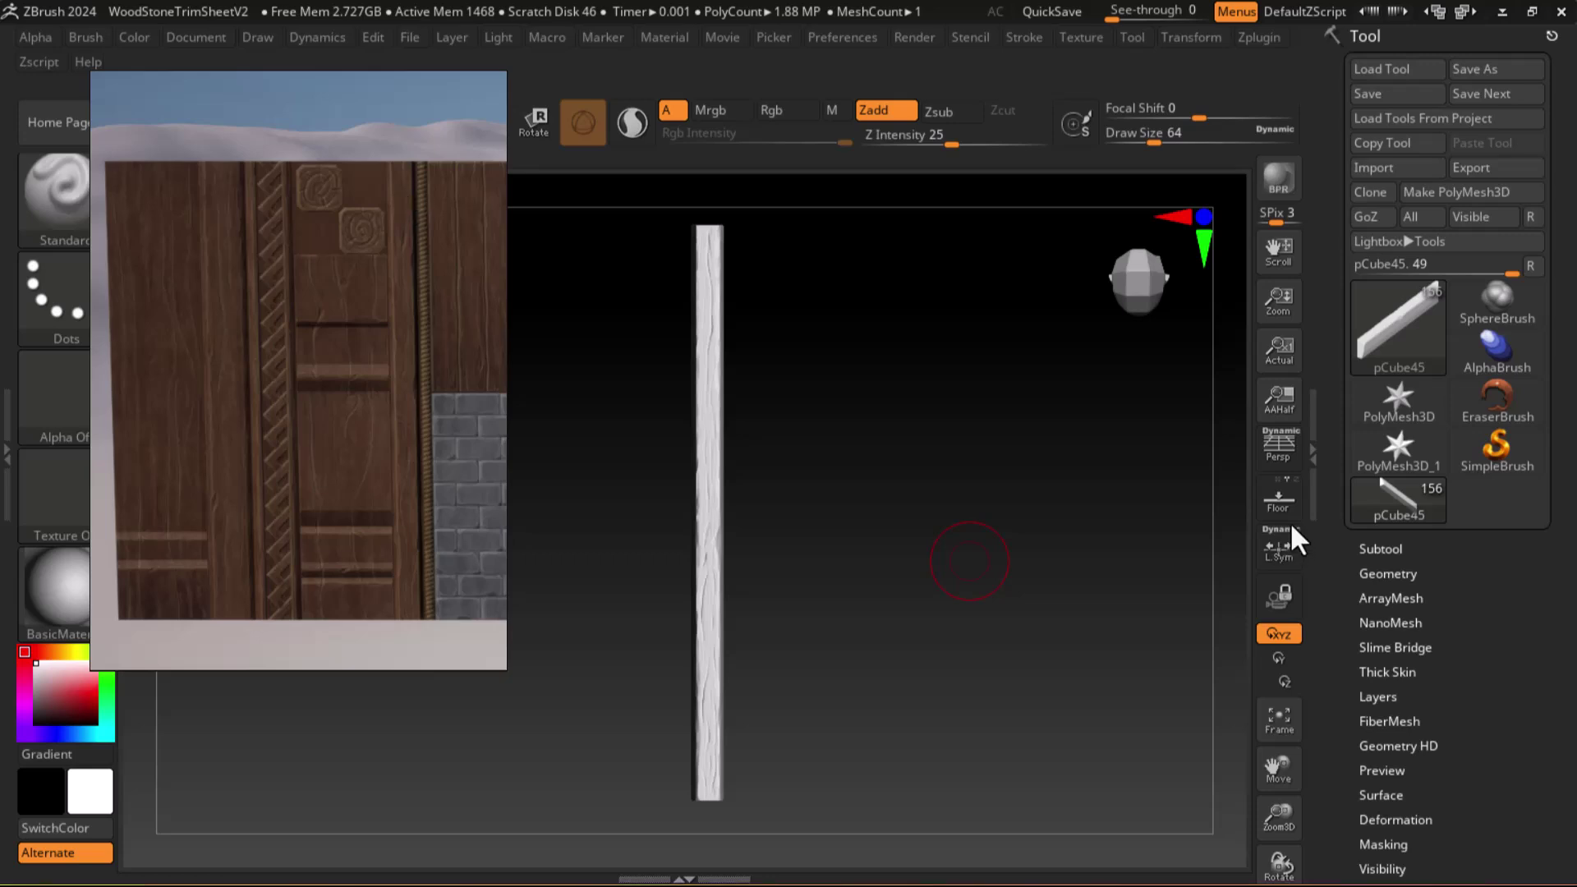
# Make all subtools of the wood and stone trim sheet visible again
pyautogui.press('shift')
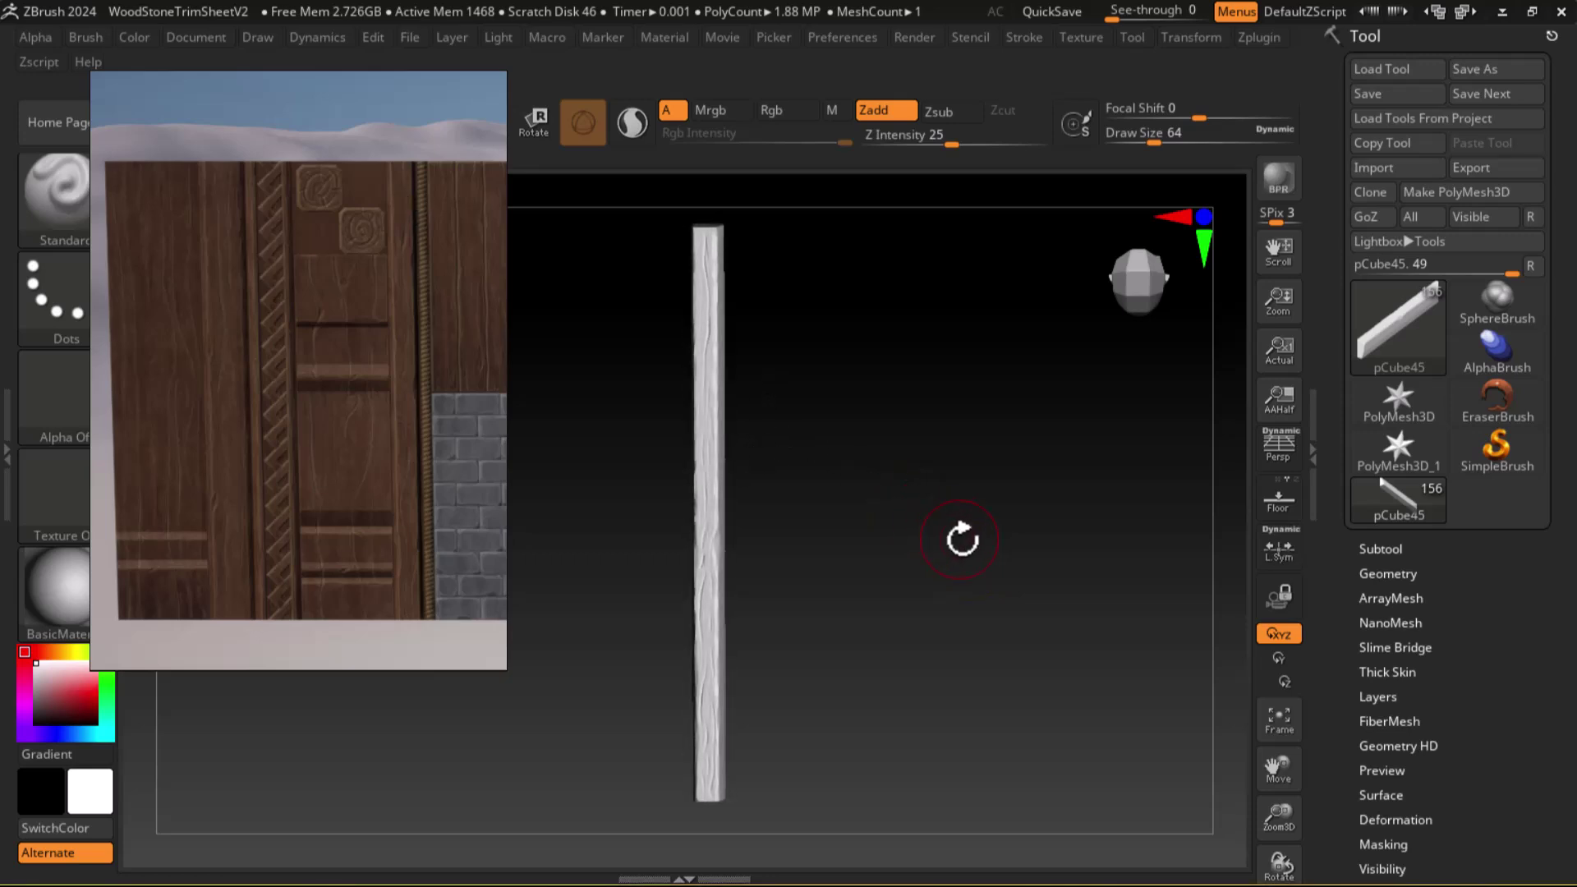
pyautogui.click(1381, 548)
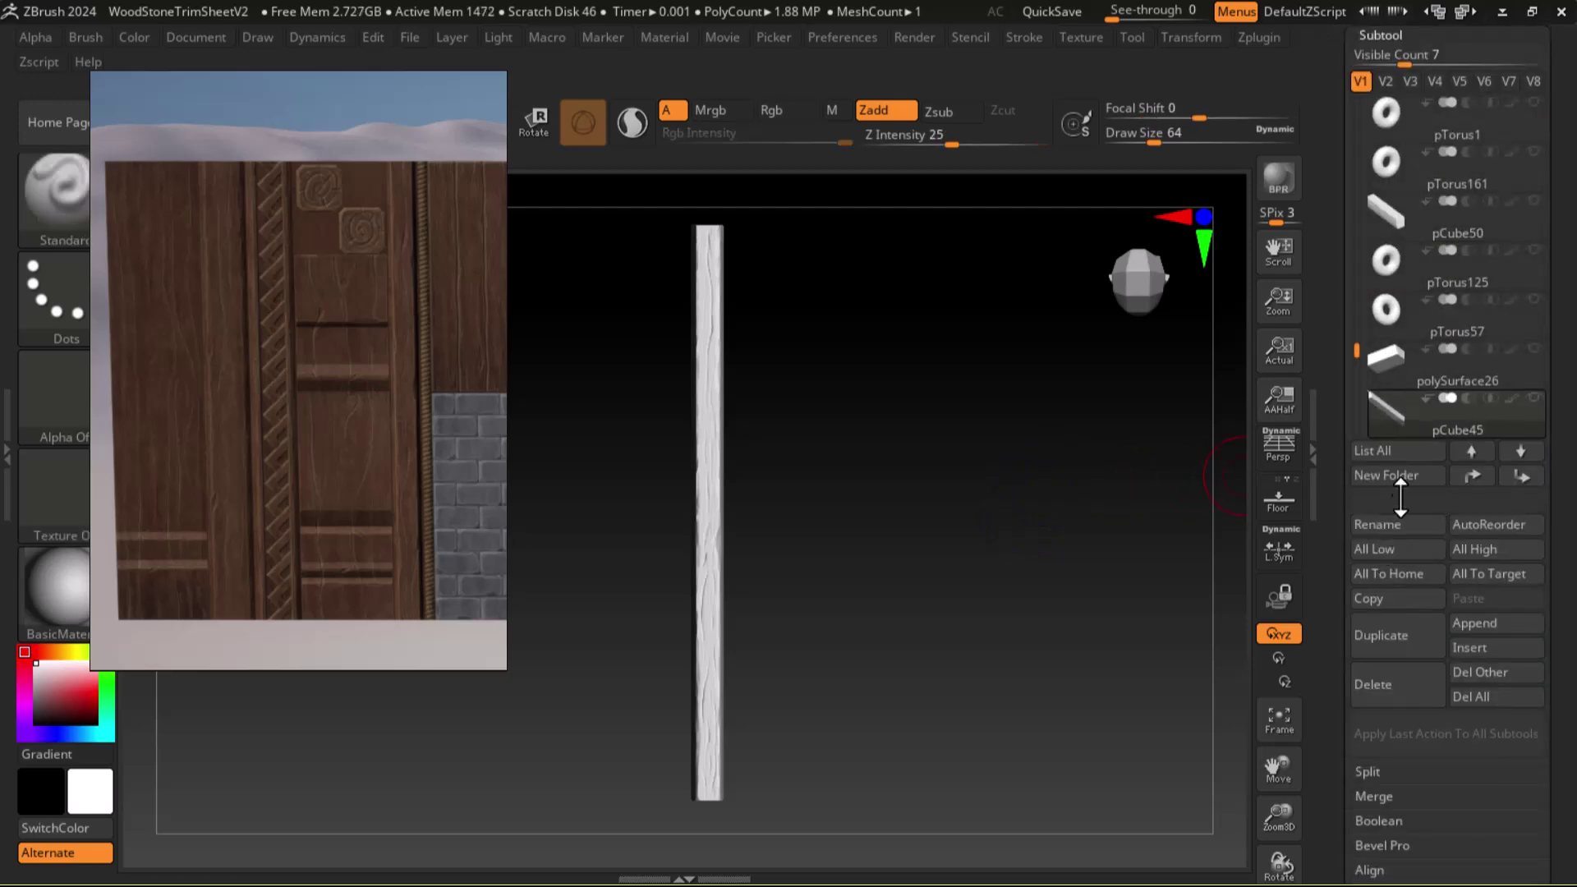
pyautogui.keyDown('shift'); pyautogui.click(1389, 417); pyautogui.keyUp('shift')
pyautogui.moveTo(1071, 598)
pyautogui.keyDown('alt'); pyautogui.mouseDown()
pyautogui.moveTo(1161, 528)
pyautogui.moveTo(1126, 528)
pyautogui.mouseUp(); pyautogui.keyUp('alt')
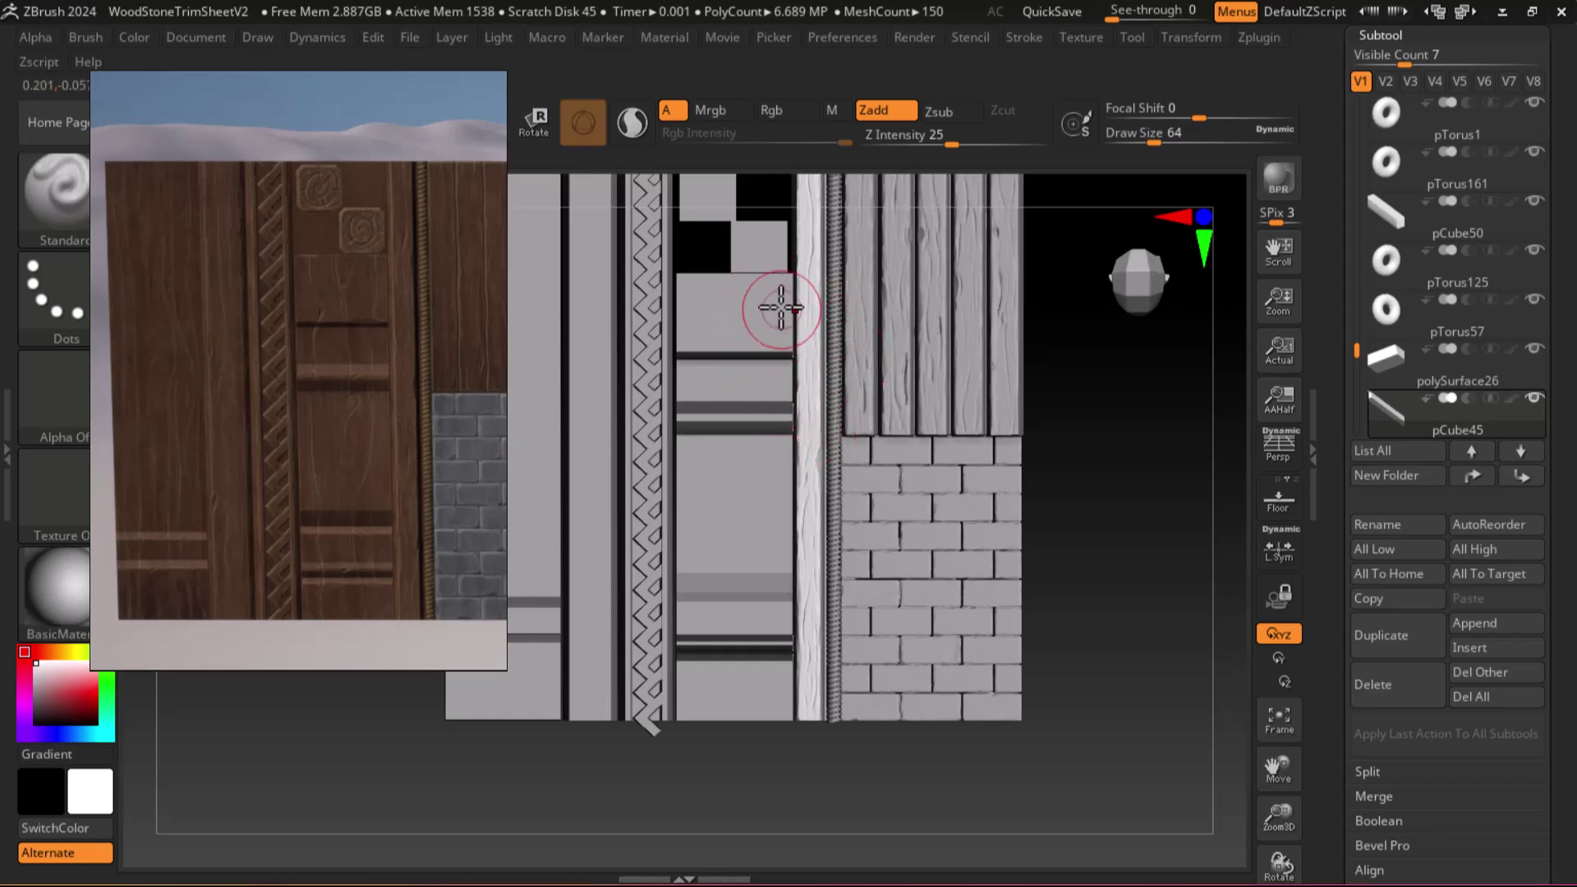
pyautogui.keyDown('alt'); pyautogui.moveTo(1120, 373); pyautogui.dragTo(1118, 395); pyautogui.keyUp('alt')
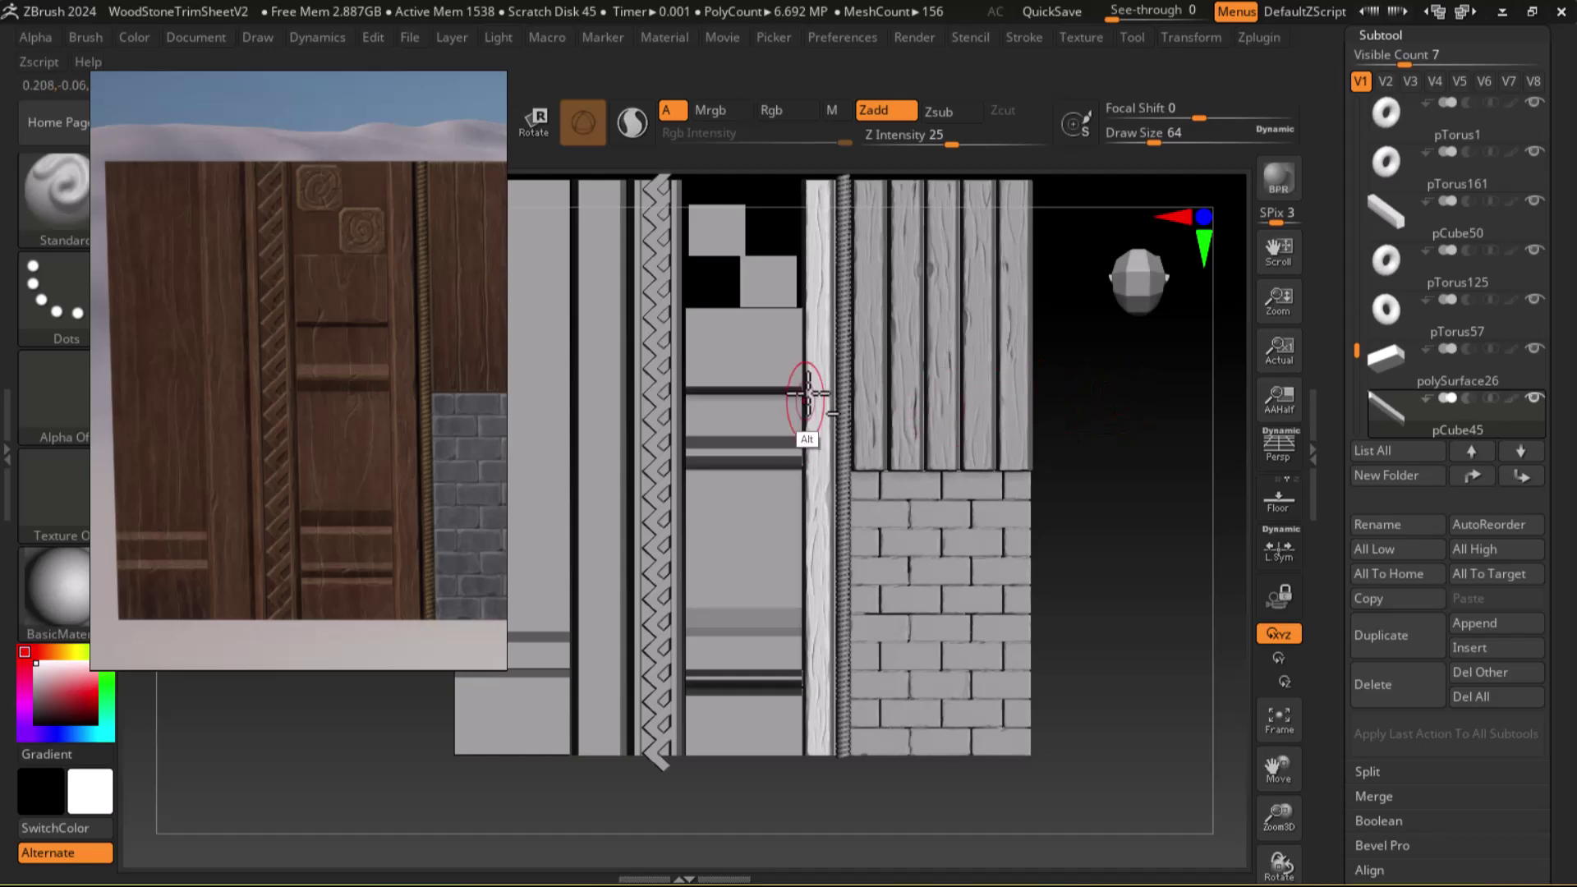
# Select the plain panel with the horizontal bands, polySurface24, isolate it from the other subtools and show its wireframe
pyautogui.keyDown('alt'); pyautogui.click(745, 370); pyautogui.keyUp('alt')
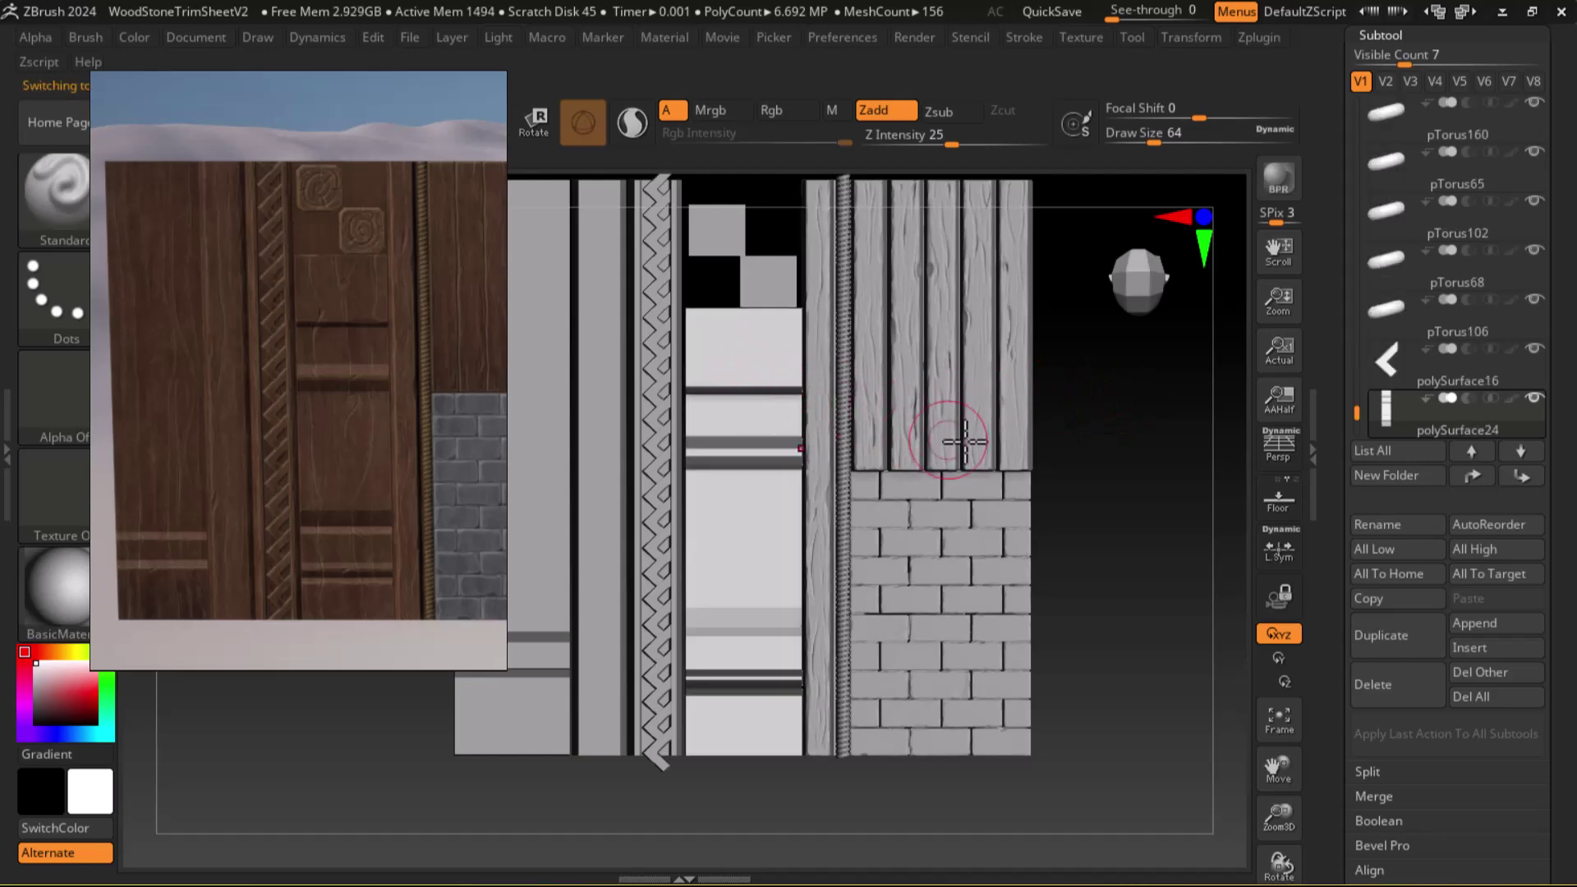
pyautogui.keyDown('shift'); pyautogui.click(1532, 397); pyautogui.keyUp('shift')
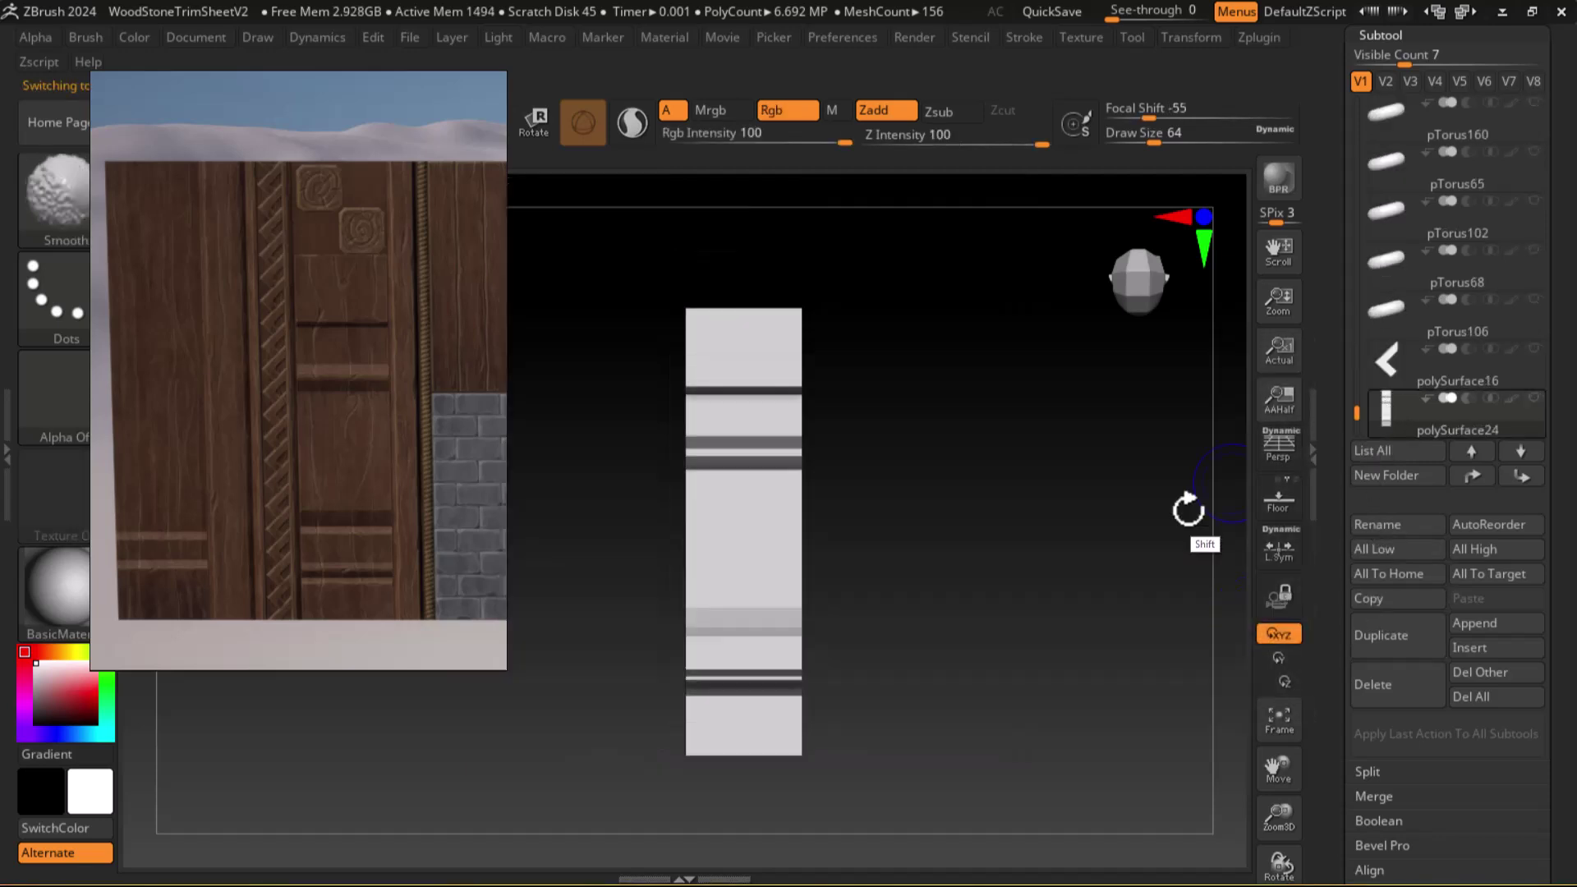
pyautogui.hotkey('shift', 'f')
pyautogui.moveTo(916, 514); pyautogui.dragTo(989, 476)
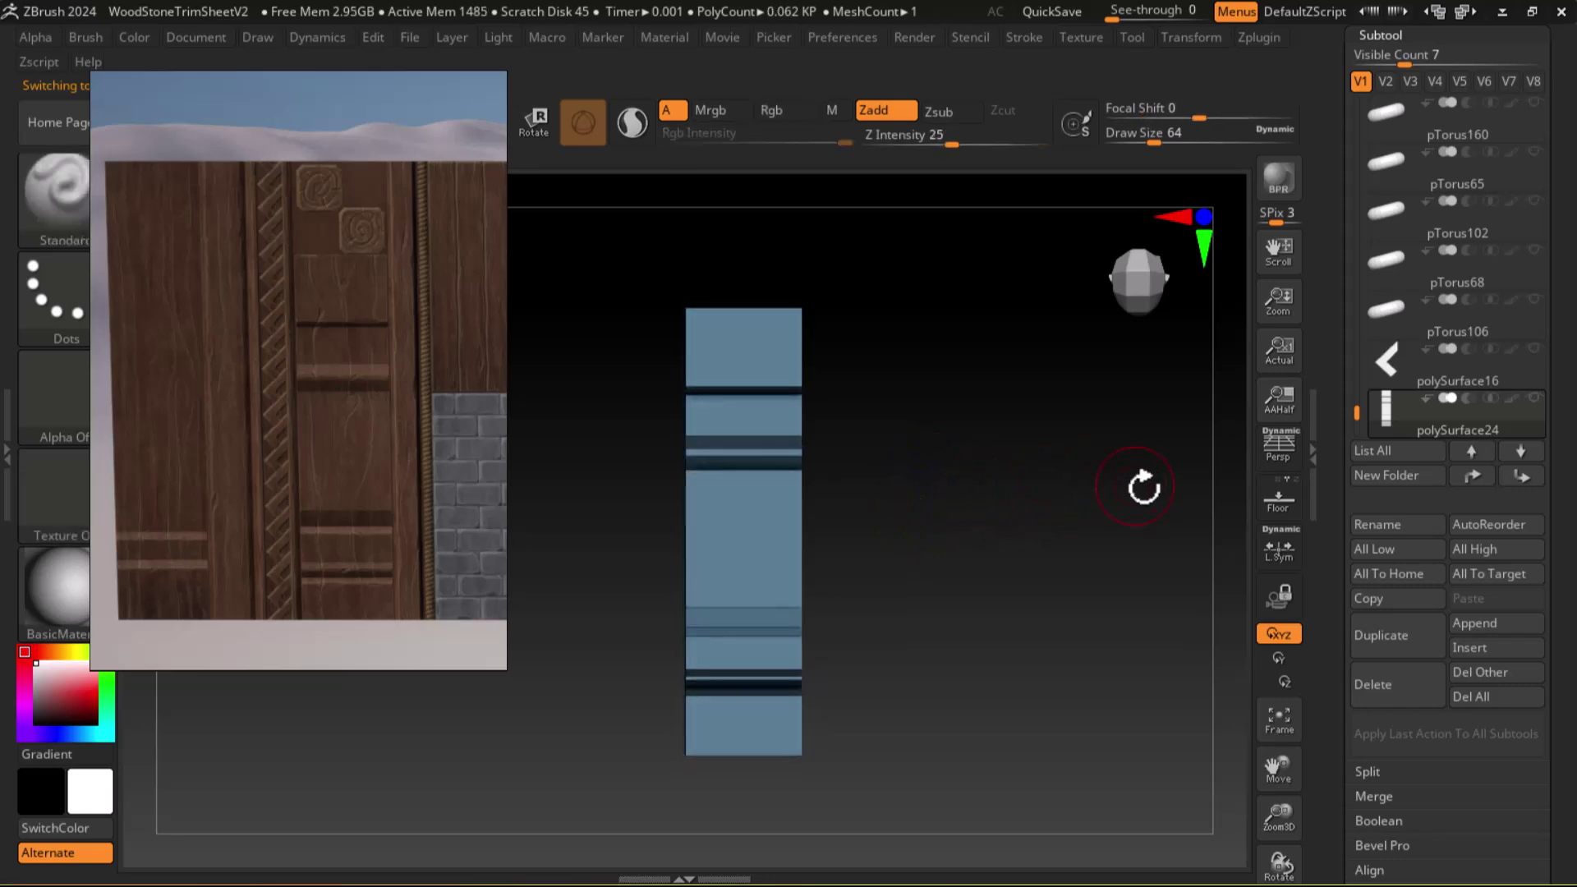
pyautogui.moveTo(1097, 590); pyautogui.dragTo(1103, 514)
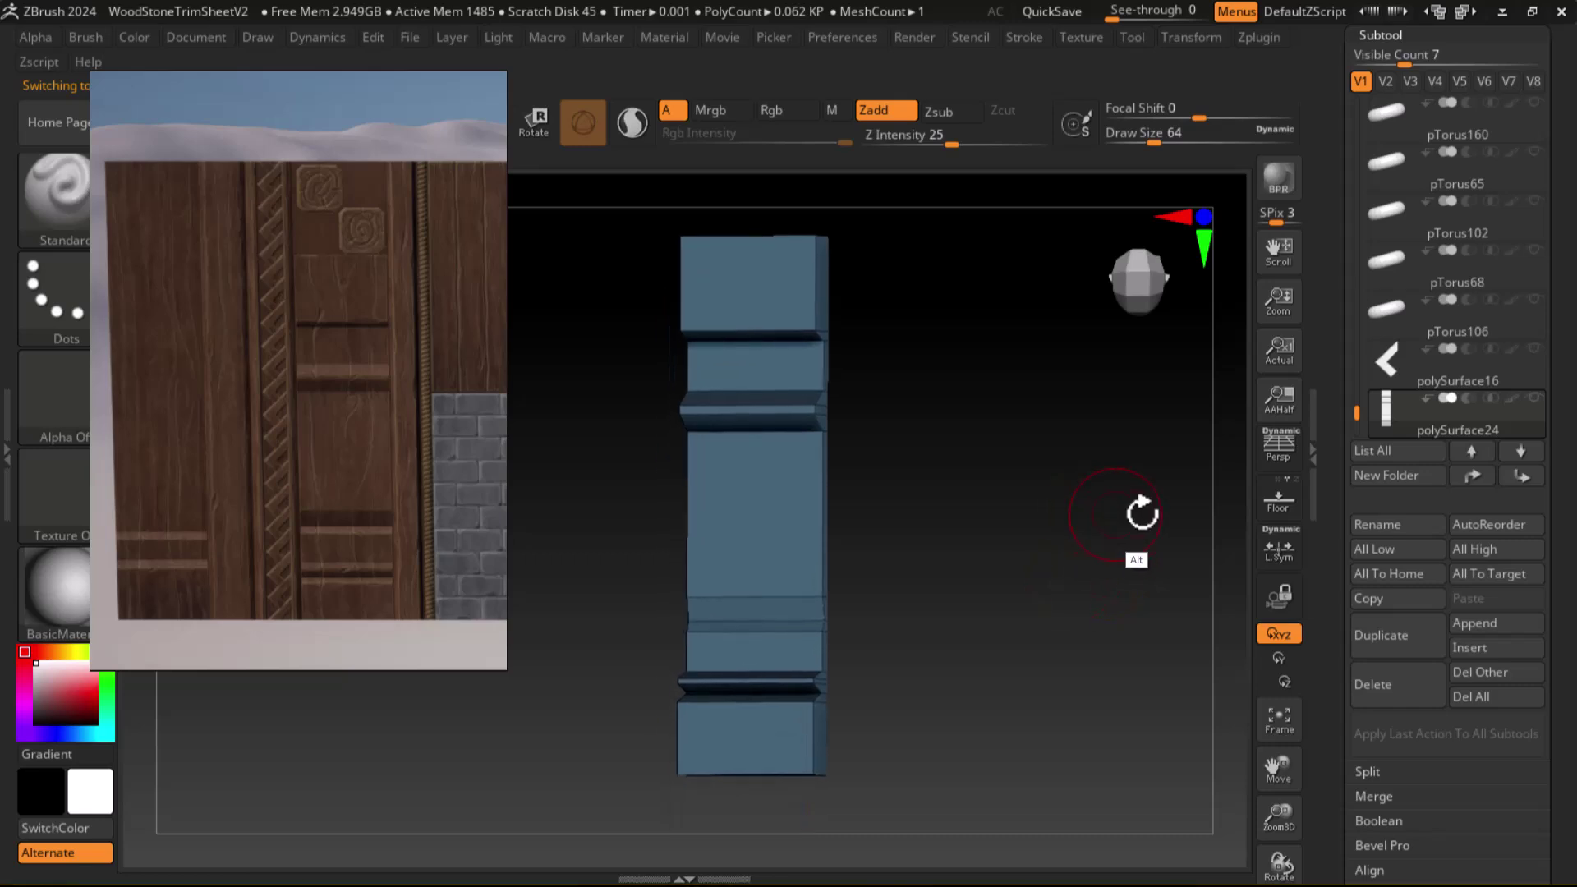
# Try to remesh the banded panel with ZRemesher at a target polygon count of 5, then undo it
pyautogui.scroll(-5, 1370, 561)
pyautogui.click(1370, 549)
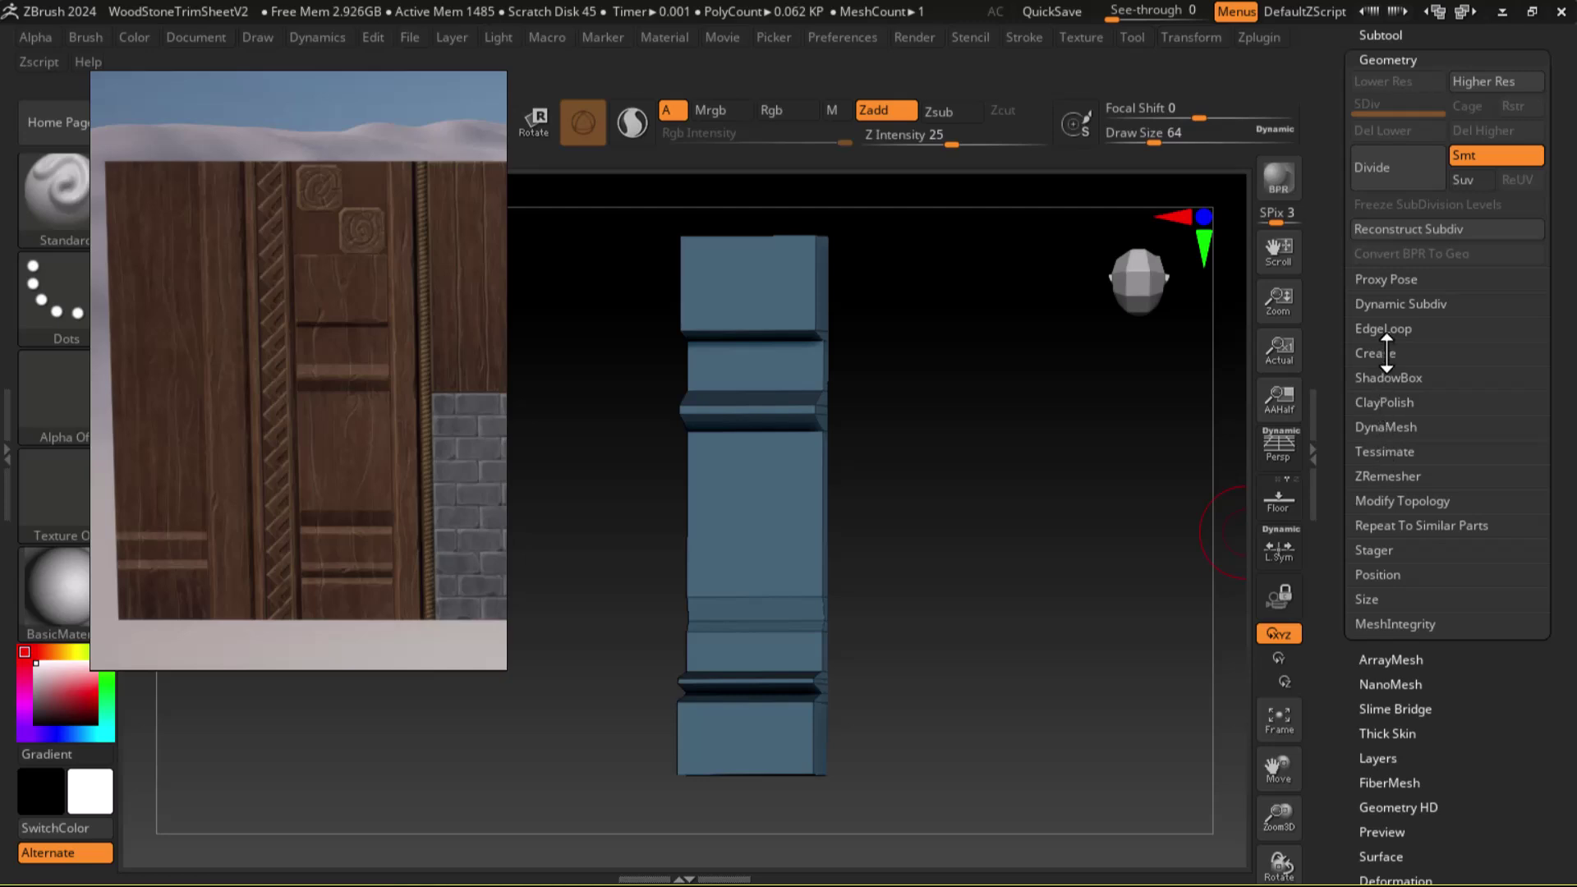
pyautogui.click(1397, 476)
pyautogui.click(1442, 523)
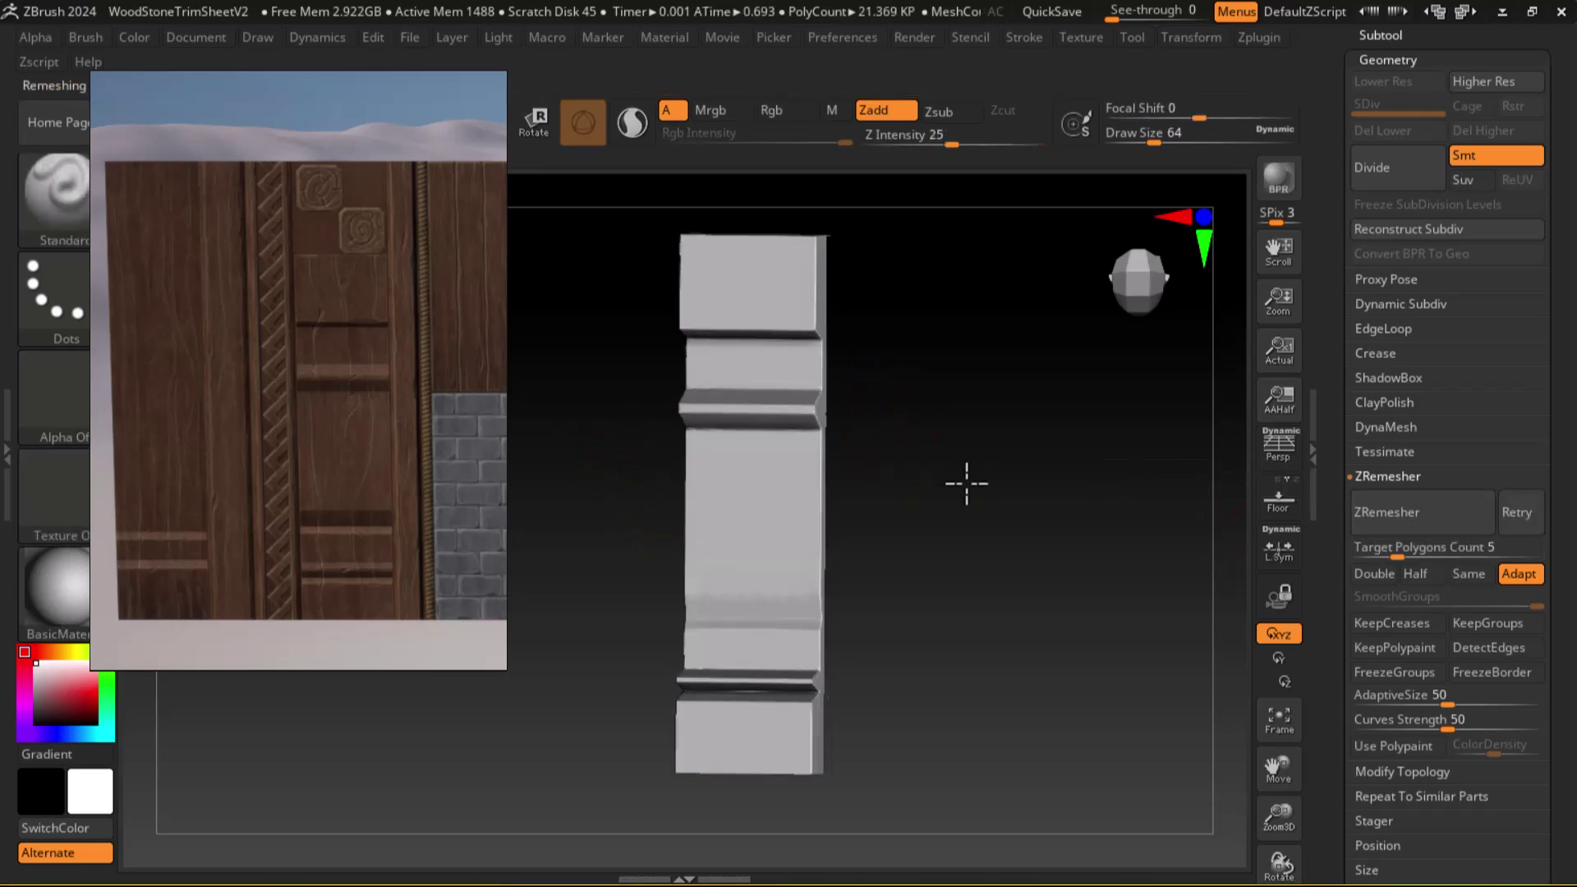
pyautogui.moveTo(964, 468)
pyautogui.mouseDown()
pyautogui.moveTo(954, 517)
pyautogui.moveTo(986, 528)
pyautogui.moveTo(977, 337)
pyautogui.moveTo(989, 493)
pyautogui.moveTo(1022, 442)
pyautogui.moveTo(1021, 493)
pyautogui.moveTo(1046, 503)
pyautogui.moveTo(1046, 486)
pyautogui.mouseUp()
pyautogui.press('ctrl')
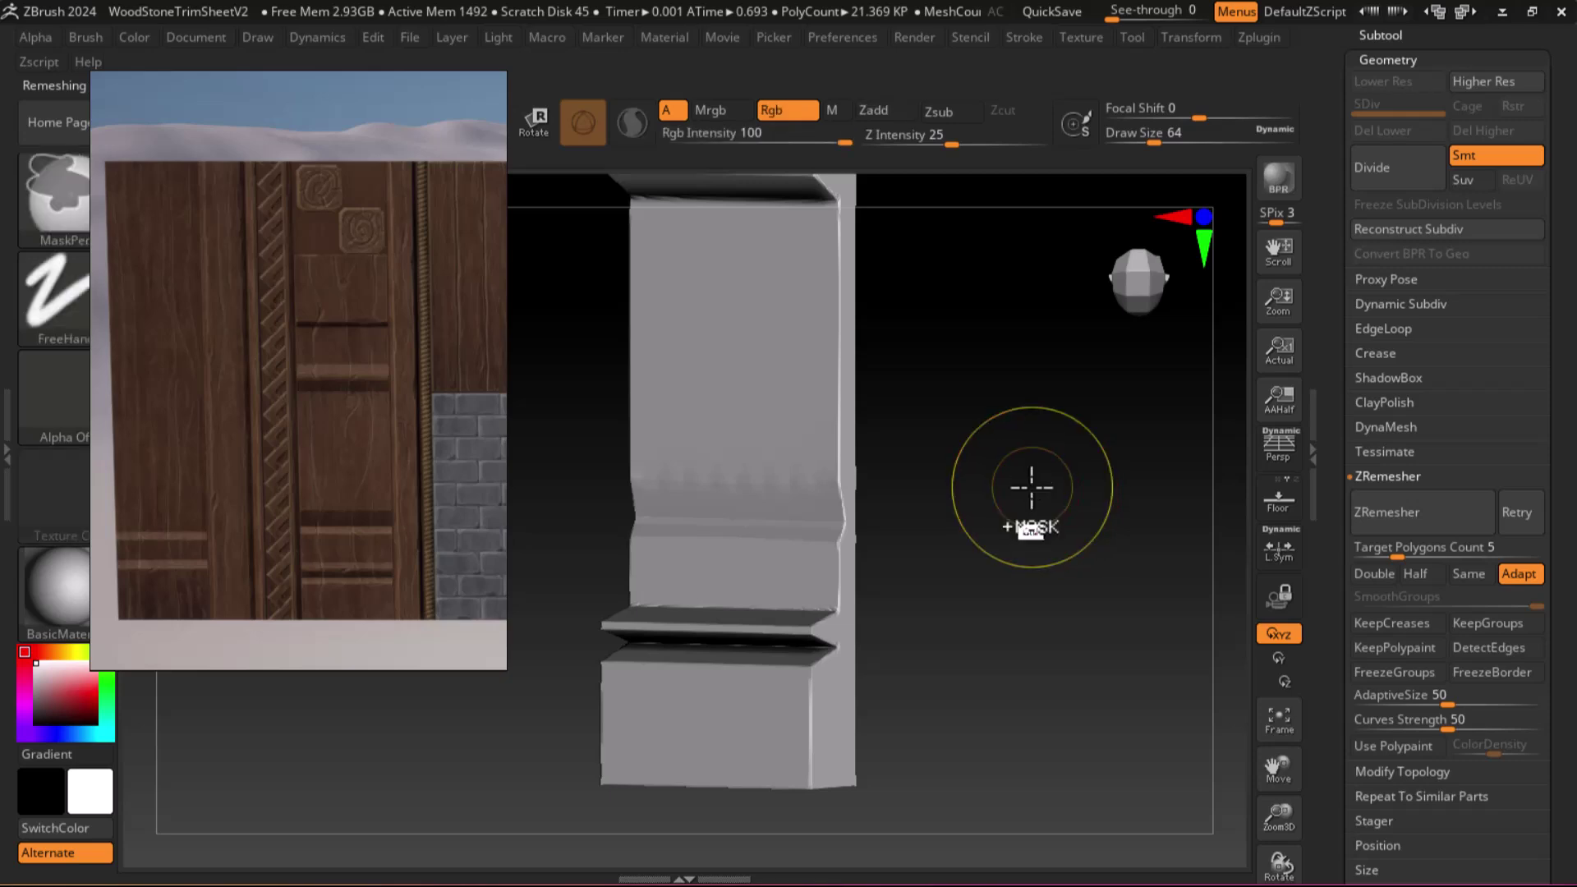
pyautogui.hotkey('ctrl', 'z')
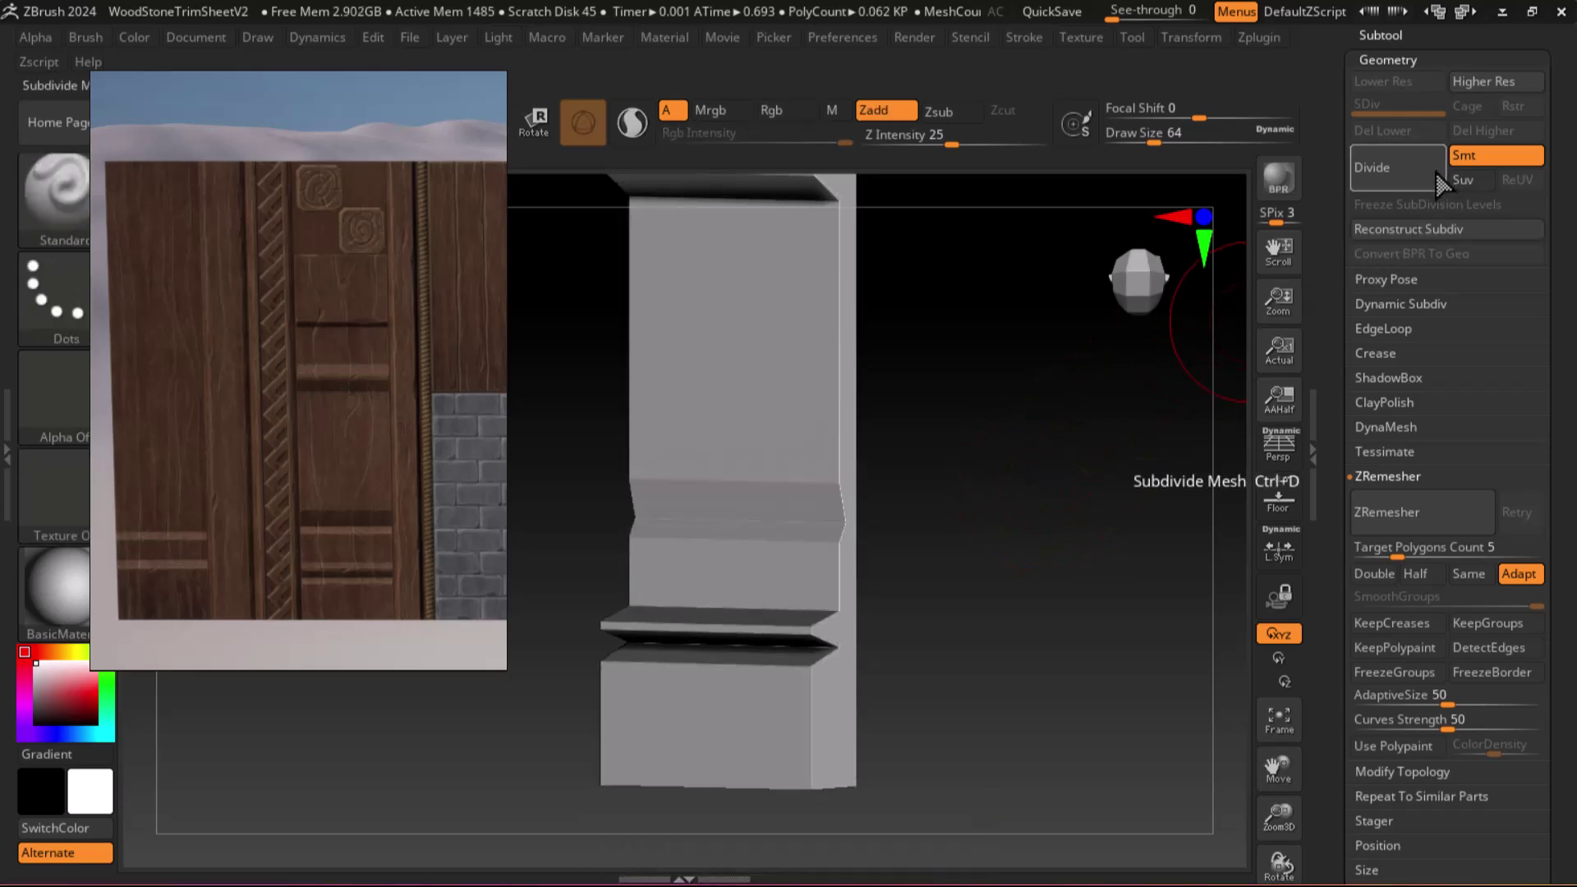
# Turn off subdivision smoothing and divide the banded panel up to subdivision level 5
pyautogui.click(1494, 156)
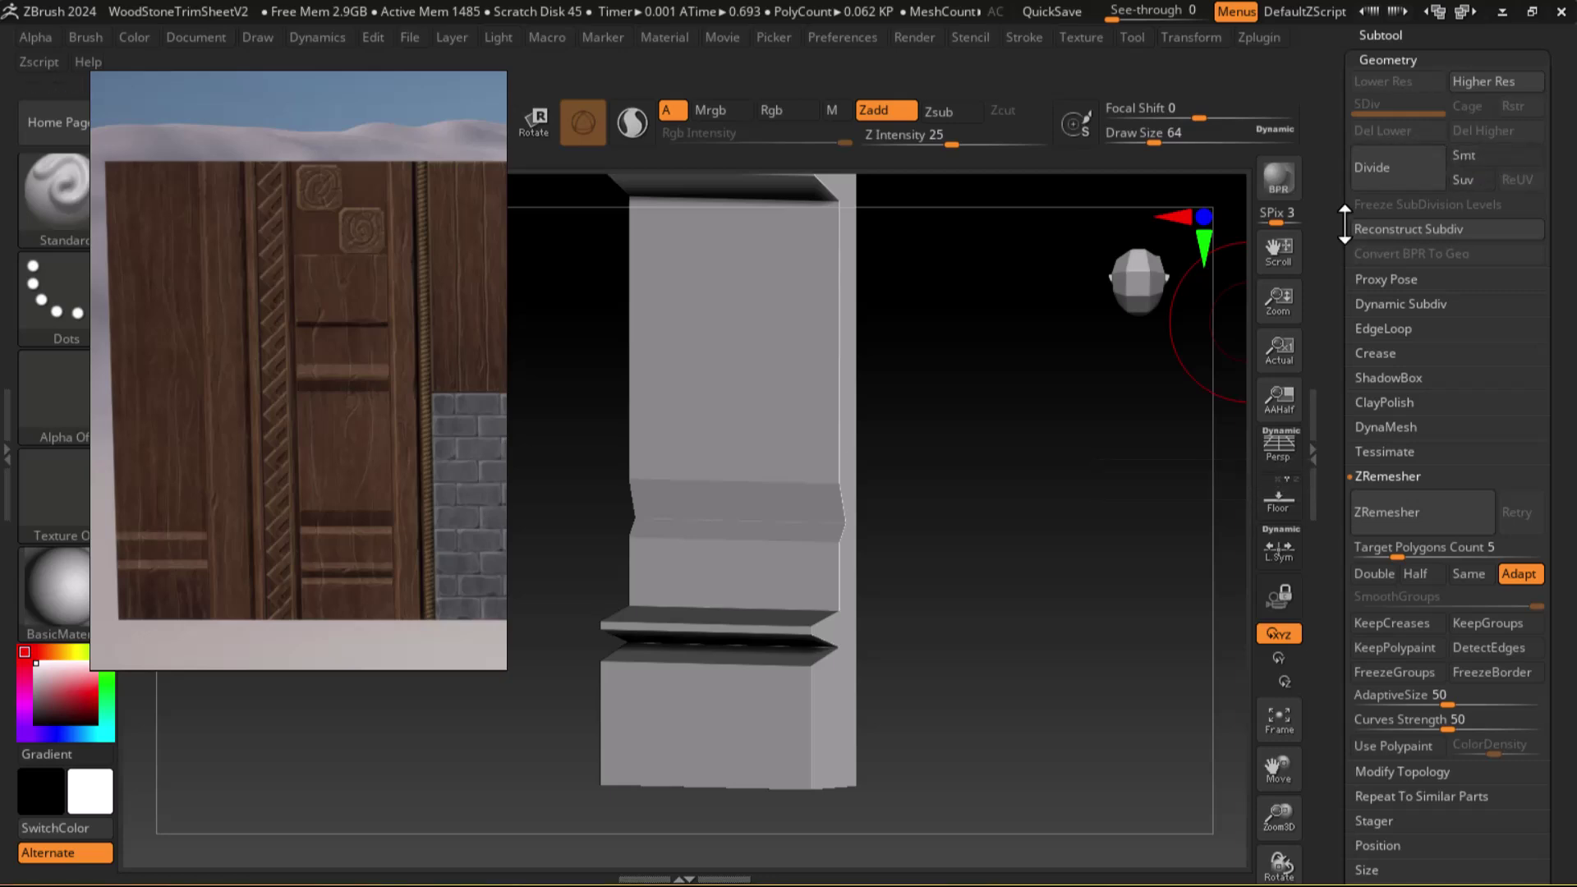
pyautogui.click(1385, 170)
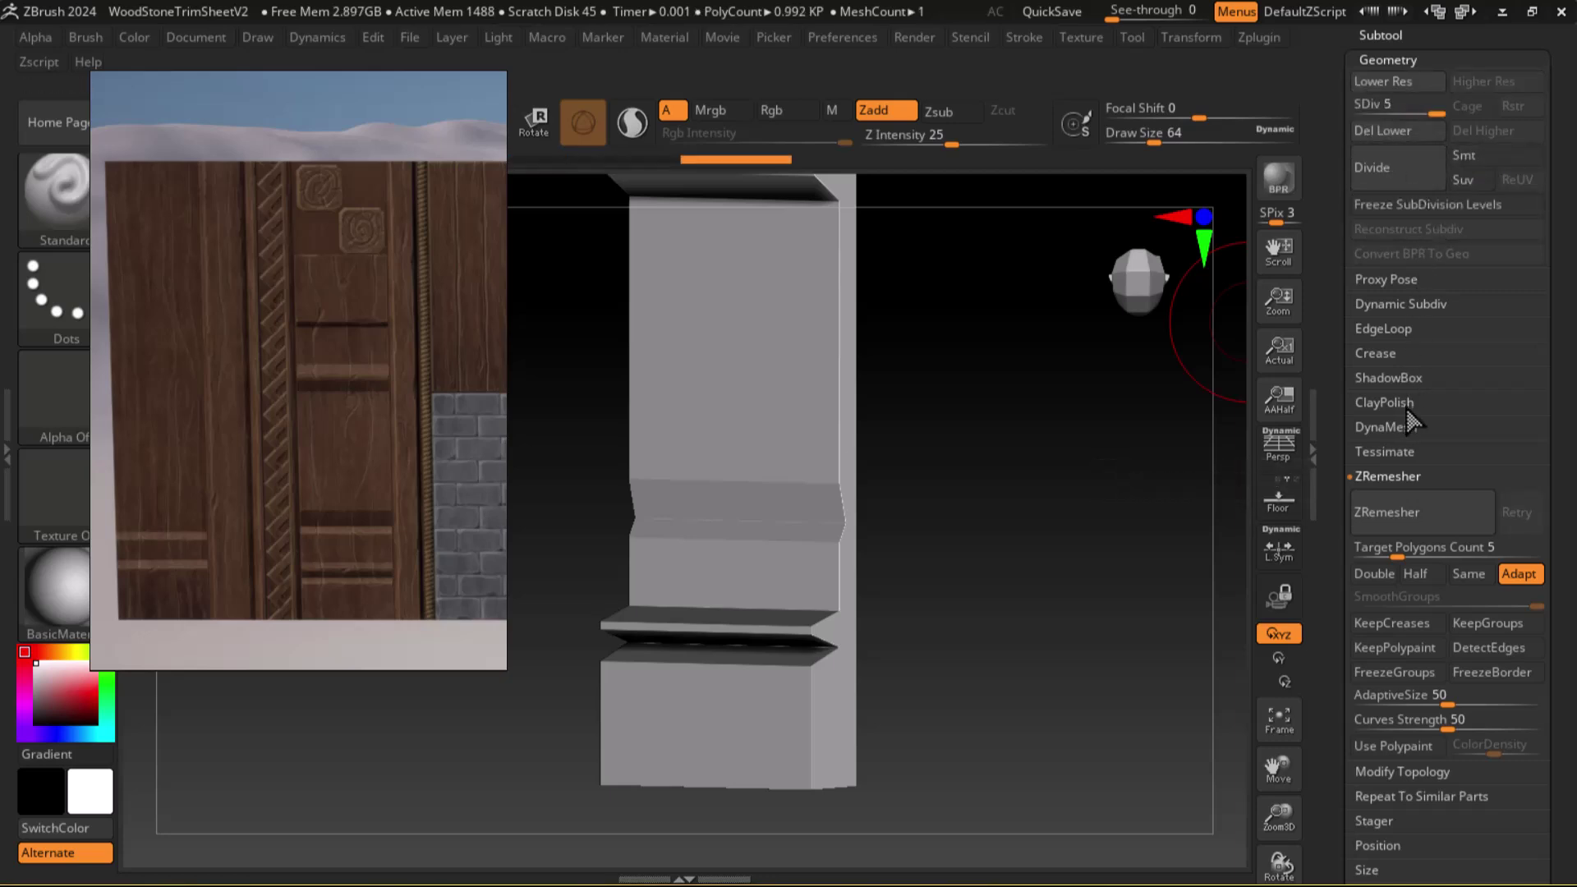
# Try ZRemesher on the subdivided panel at a target polygon count of 5, undo it and inspect the wireframe
pyautogui.click(1423, 518)
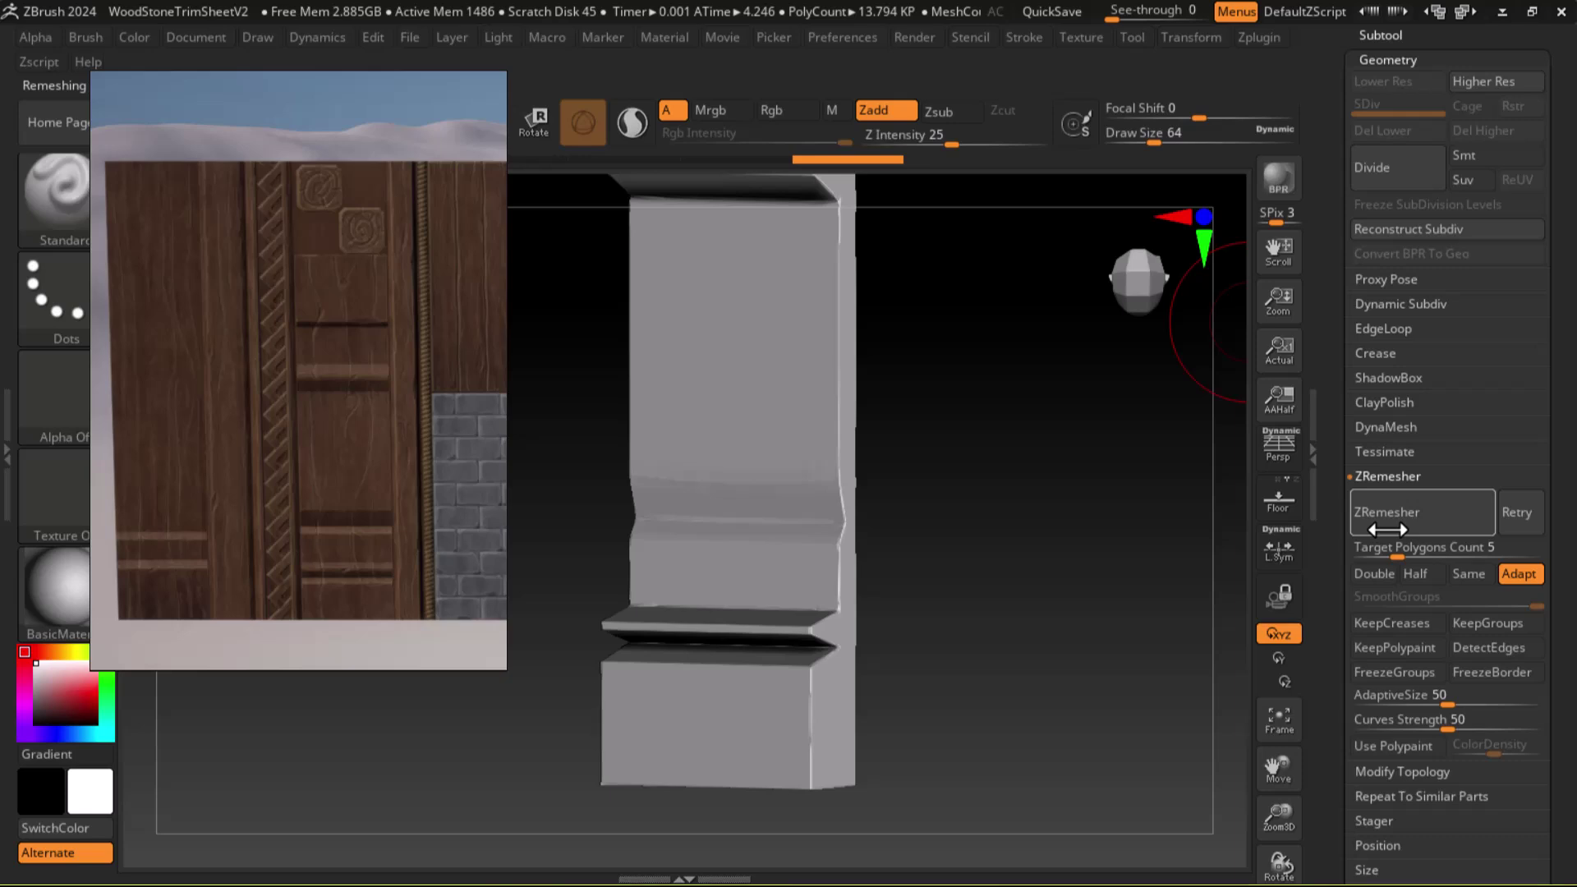
pyautogui.moveTo(1062, 677); pyautogui.dragTo(1071, 616)
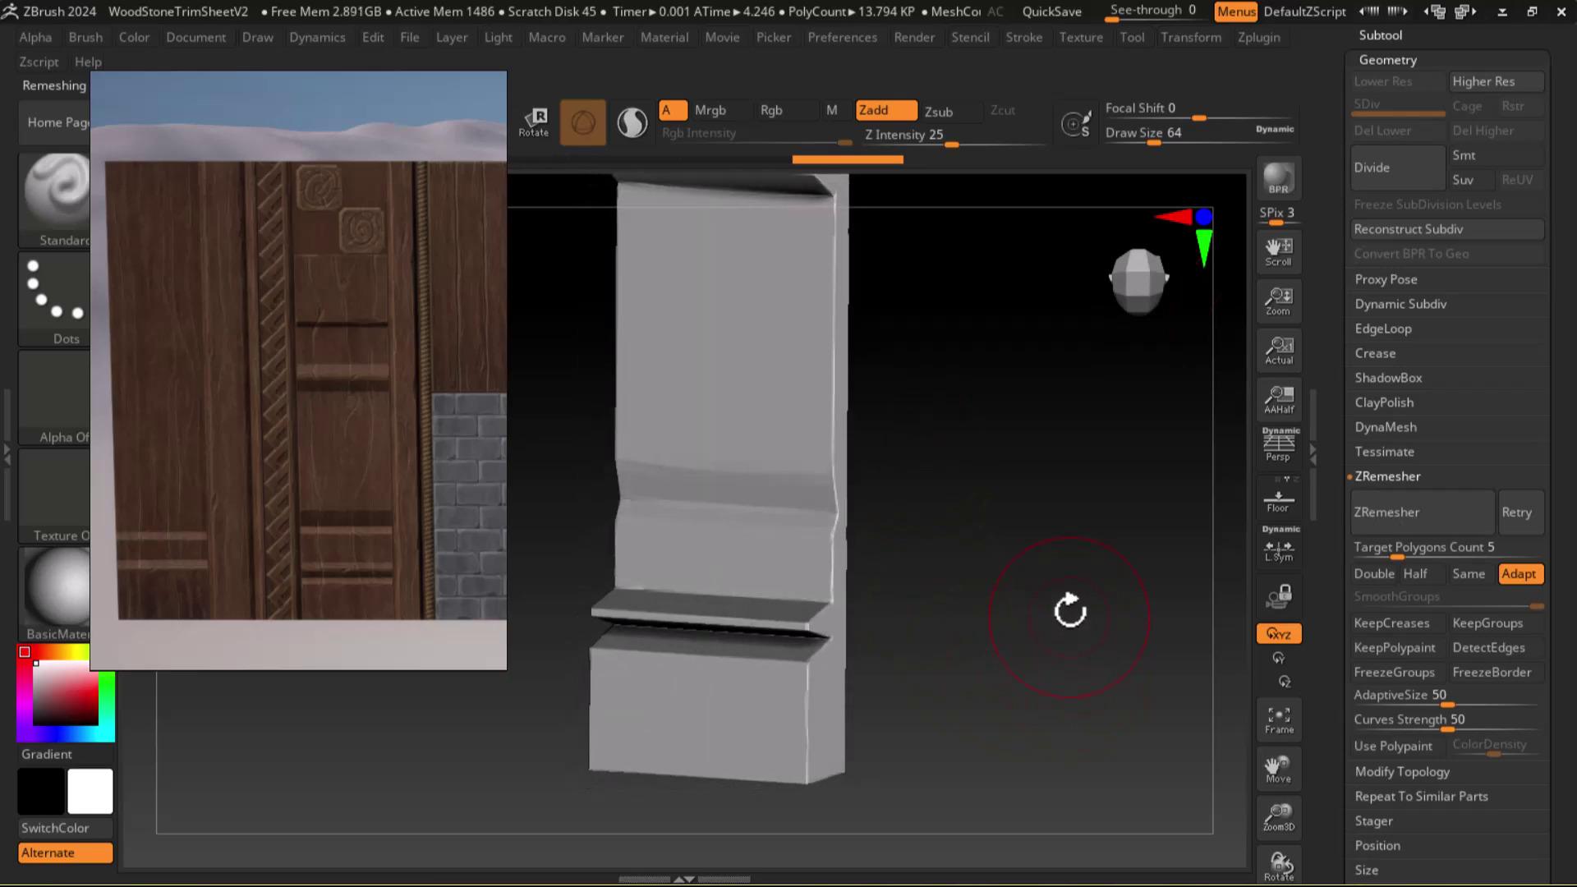
pyautogui.hotkey('ctrl', 'z')
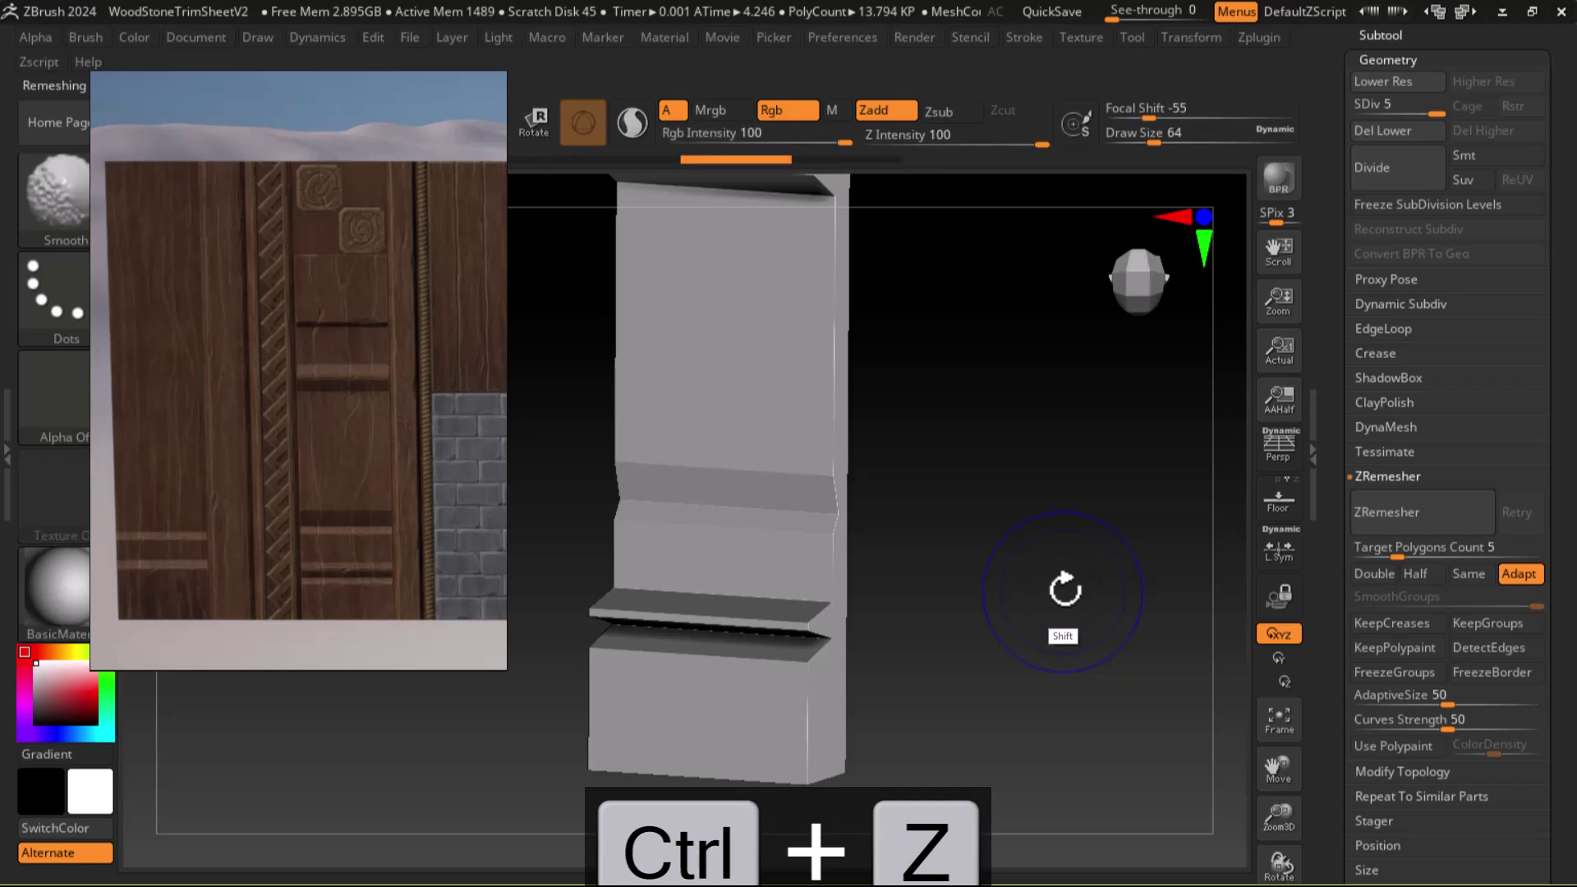
pyautogui.hotkey('shift', 'f')
pyautogui.moveTo(1063, 588)
pyautogui.mouseDown()
pyautogui.moveTo(1048, 561)
pyautogui.moveTo(1056, 599)
pyautogui.moveTo(1112, 599)
pyautogui.moveTo(1076, 593)
pyautogui.moveTo(1105, 662)
pyautogui.moveTo(1077, 594)
pyautogui.moveTo(1091, 657)
pyautogui.mouseUp()
pyautogui.hotkey('shift', 'f')
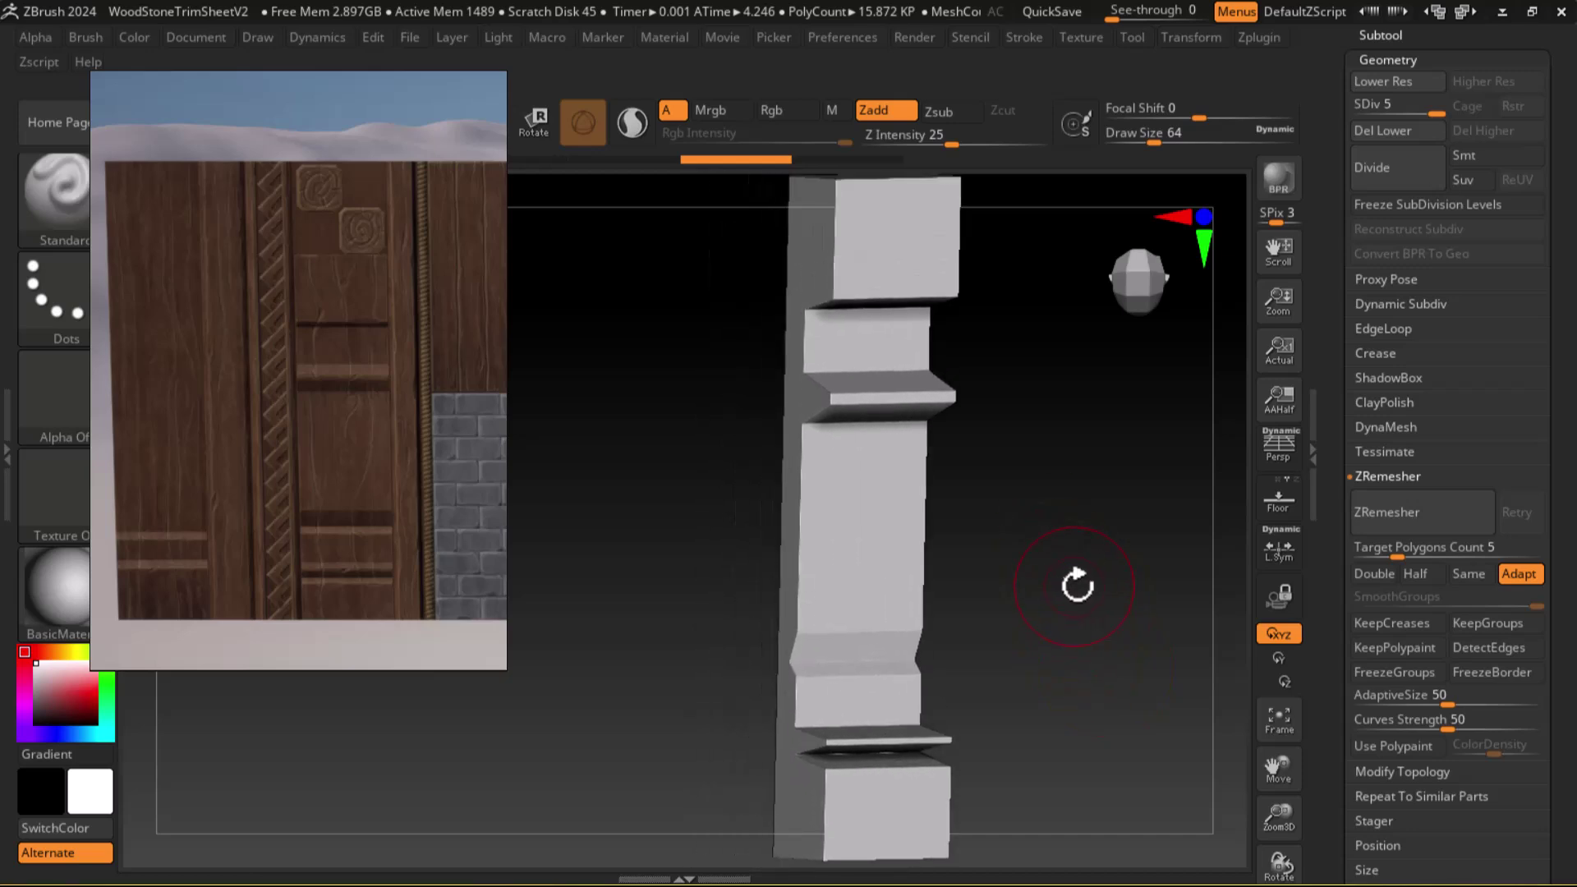
pyautogui.moveTo(1083, 588); pyautogui.dragTo(1073, 558)
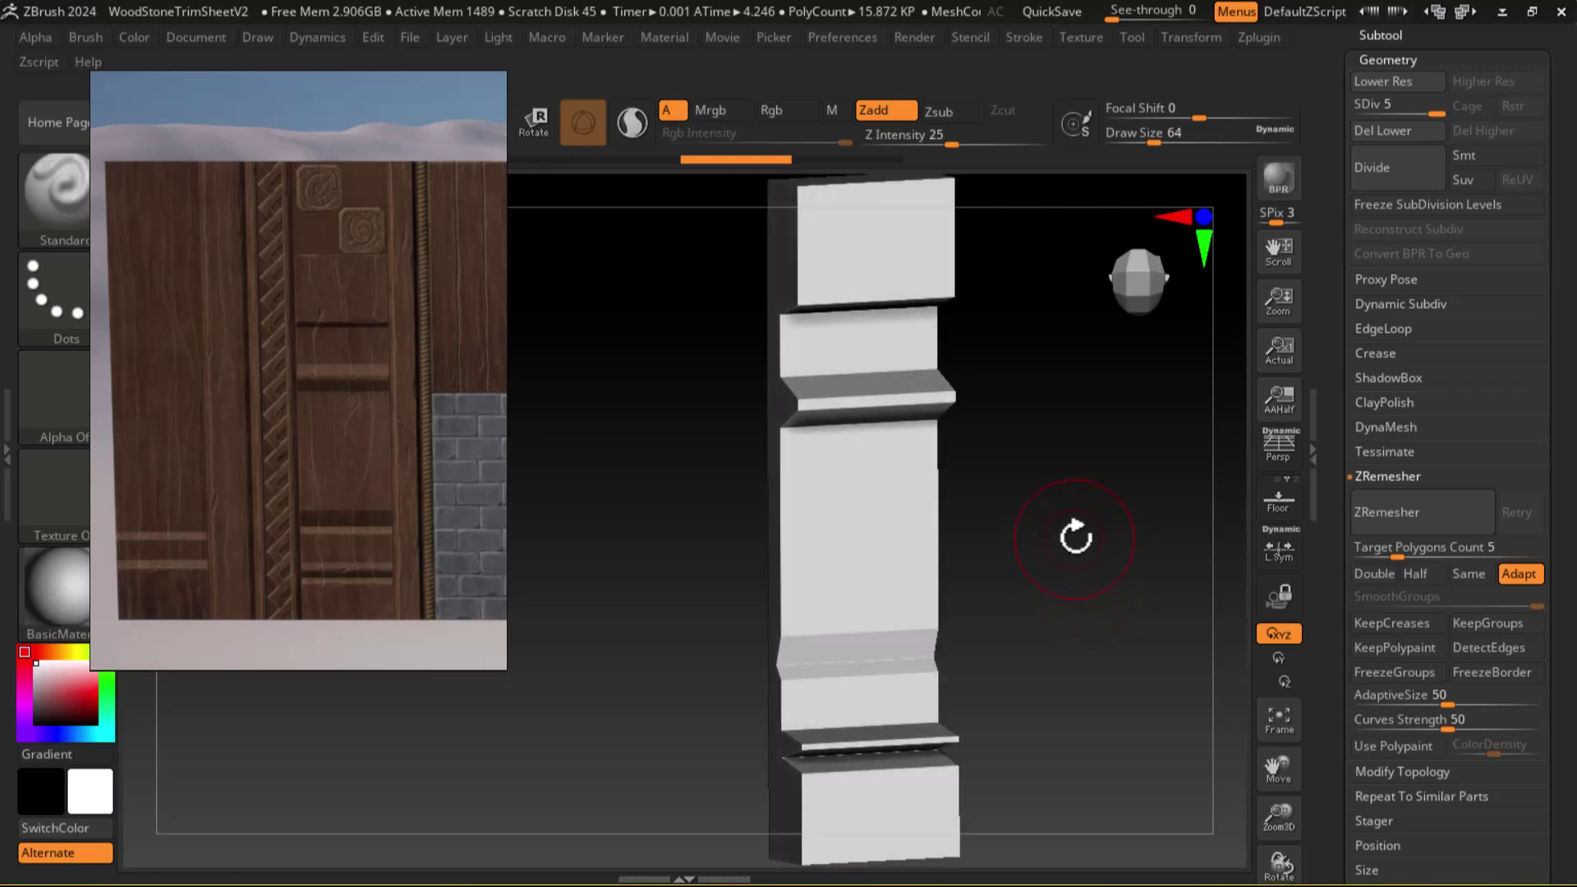
# Set ZRemesher to keep the same polygon count, try it on the level 5 panel and undo the remesh
pyautogui.moveTo(1343, 274); pyautogui.dragTo(1339, 271)
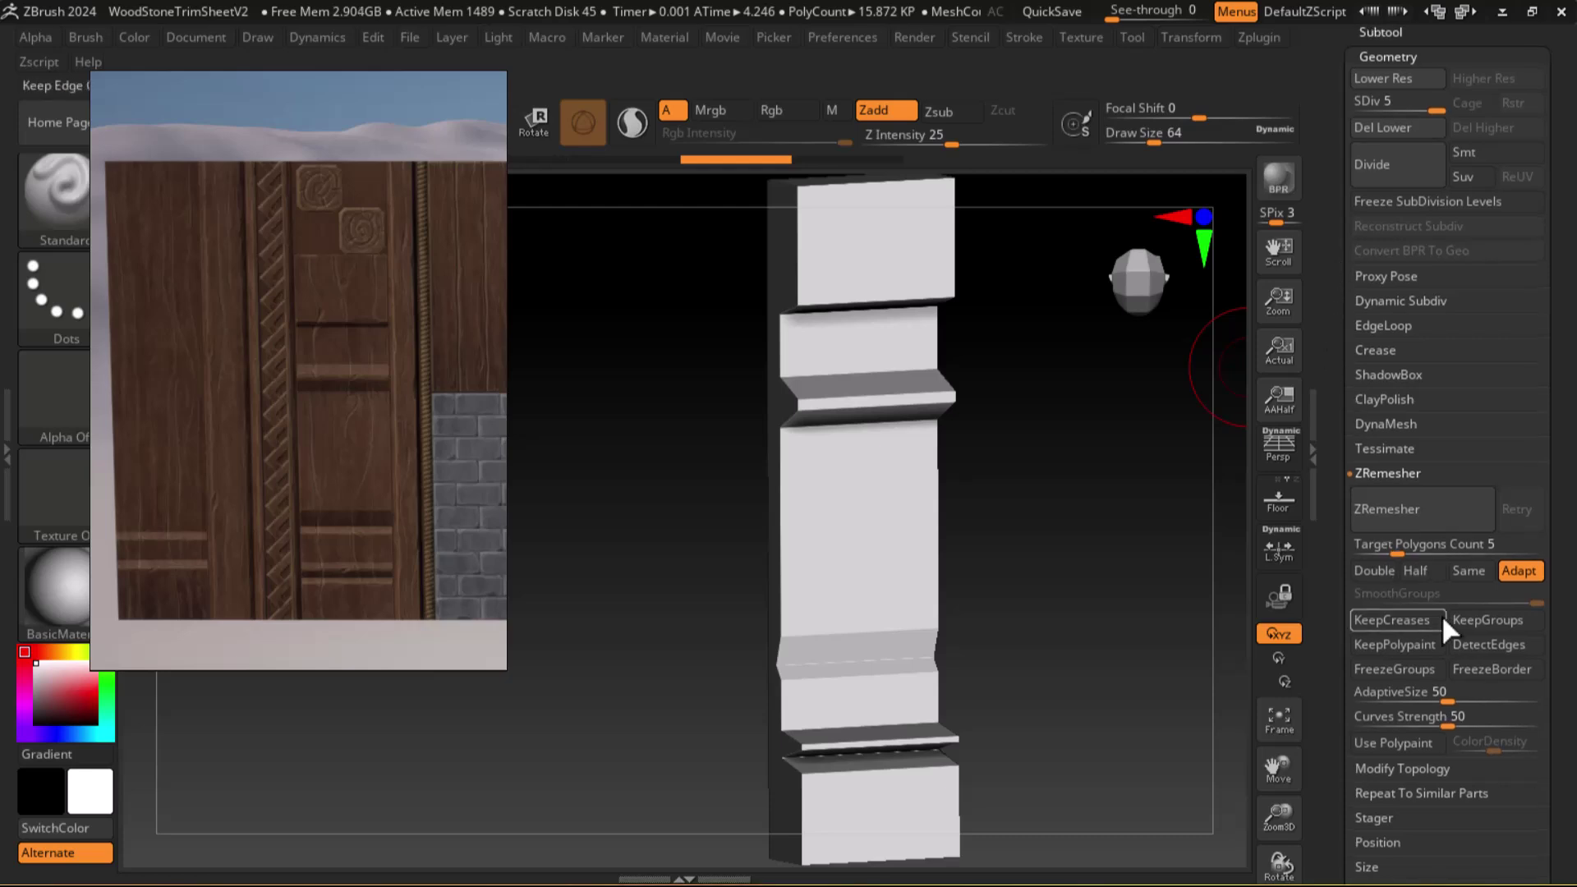
pyautogui.click(1465, 575)
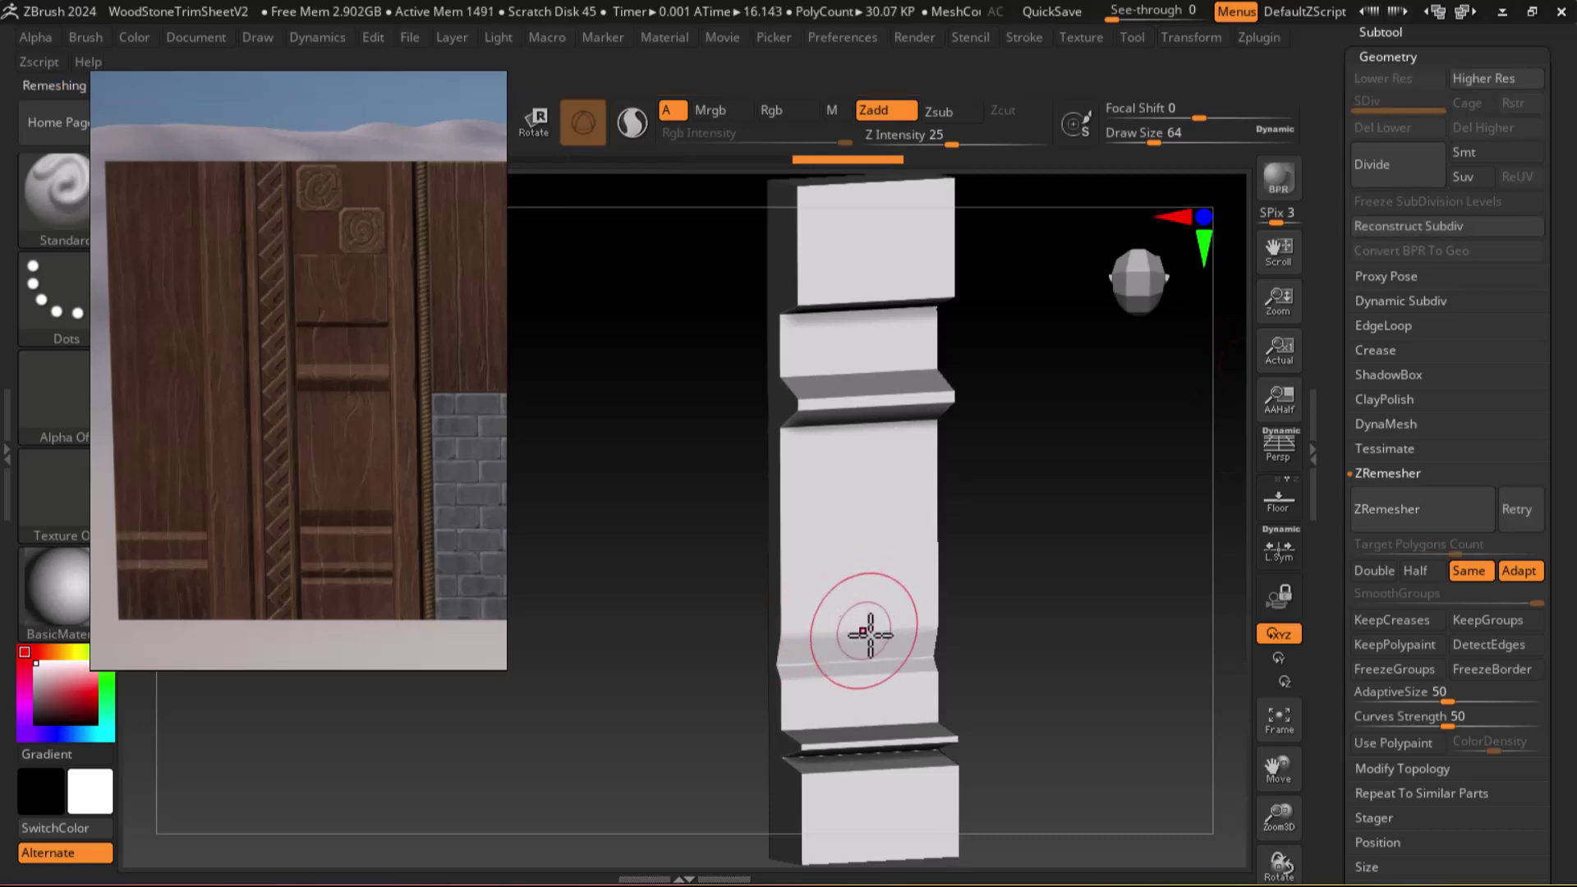
pyautogui.moveTo(1084, 556)
pyautogui.mouseDown()
pyautogui.moveTo(1043, 553)
pyautogui.moveTo(1060, 553)
pyautogui.mouseUp()
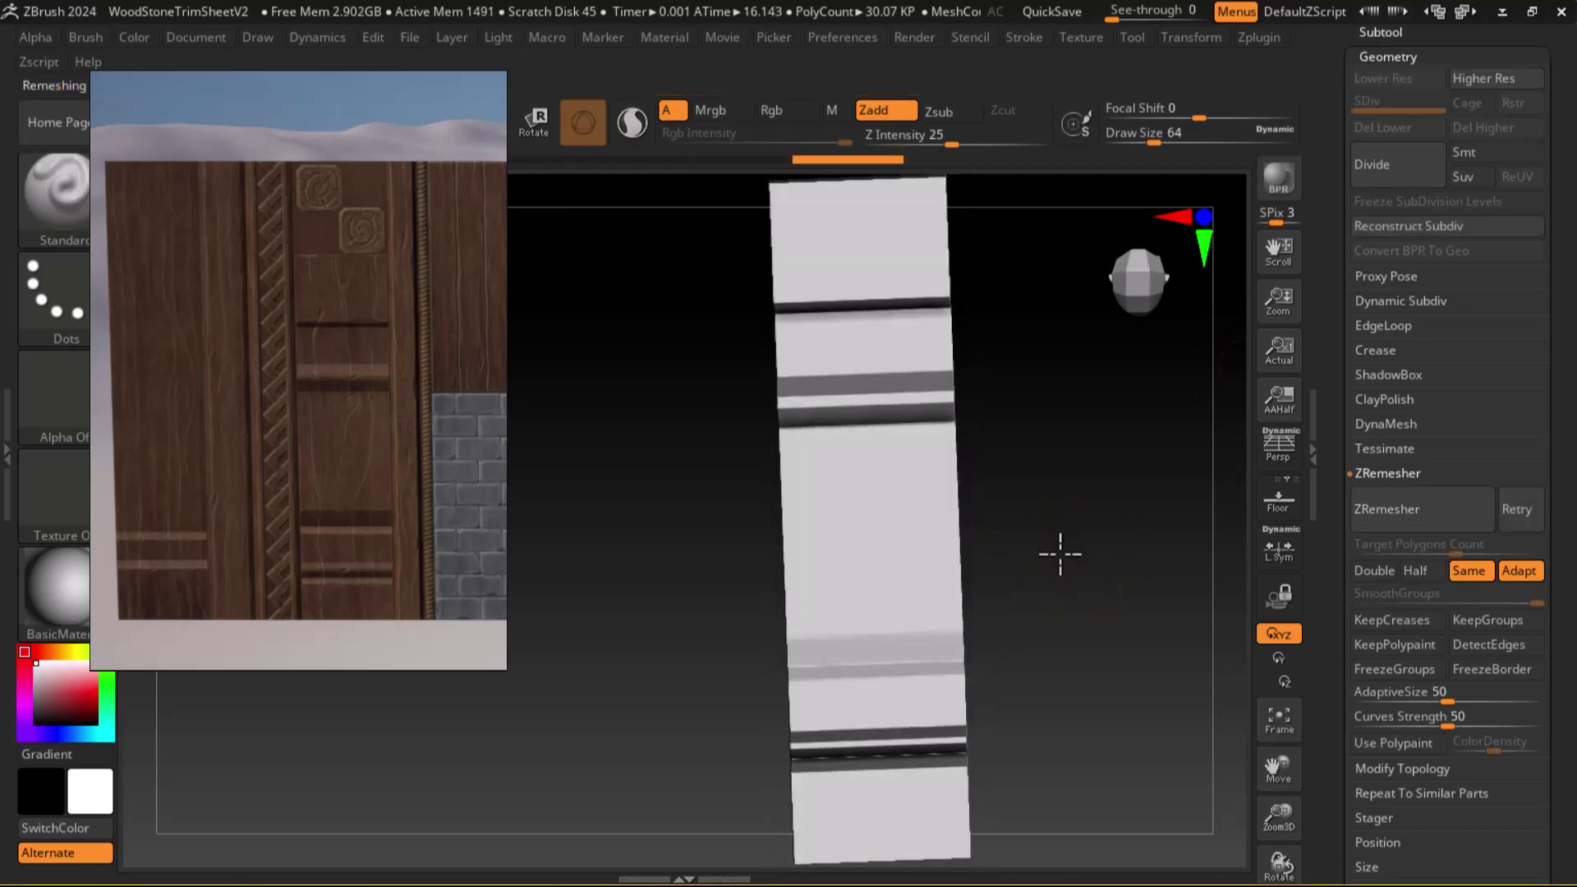
pyautogui.hotkey('shift', 'f')
pyautogui.moveTo(1119, 606)
pyautogui.mouseDown()
pyautogui.moveTo(1146, 661)
pyautogui.moveTo(1137, 618)
pyautogui.mouseUp()
pyautogui.keyDown('alt'); pyautogui.moveTo(1137, 618); pyautogui.dragTo(1152, 493); pyautogui.keyUp('alt')
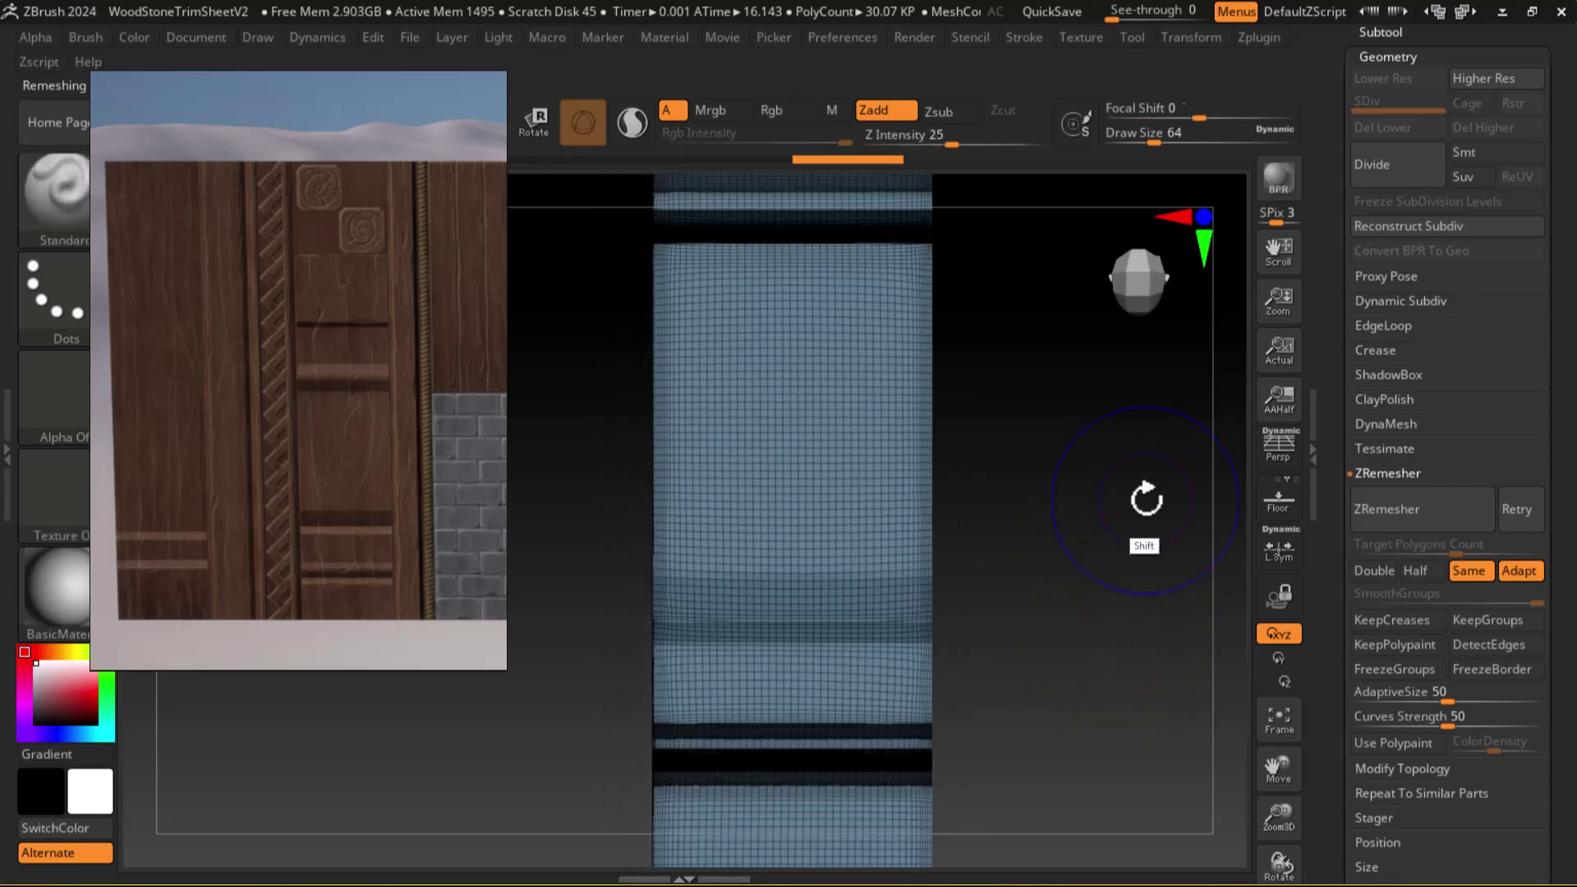
pyautogui.hotkey('shift', 'f')
pyautogui.moveTo(1136, 577); pyautogui.dragTo(1056, 616)
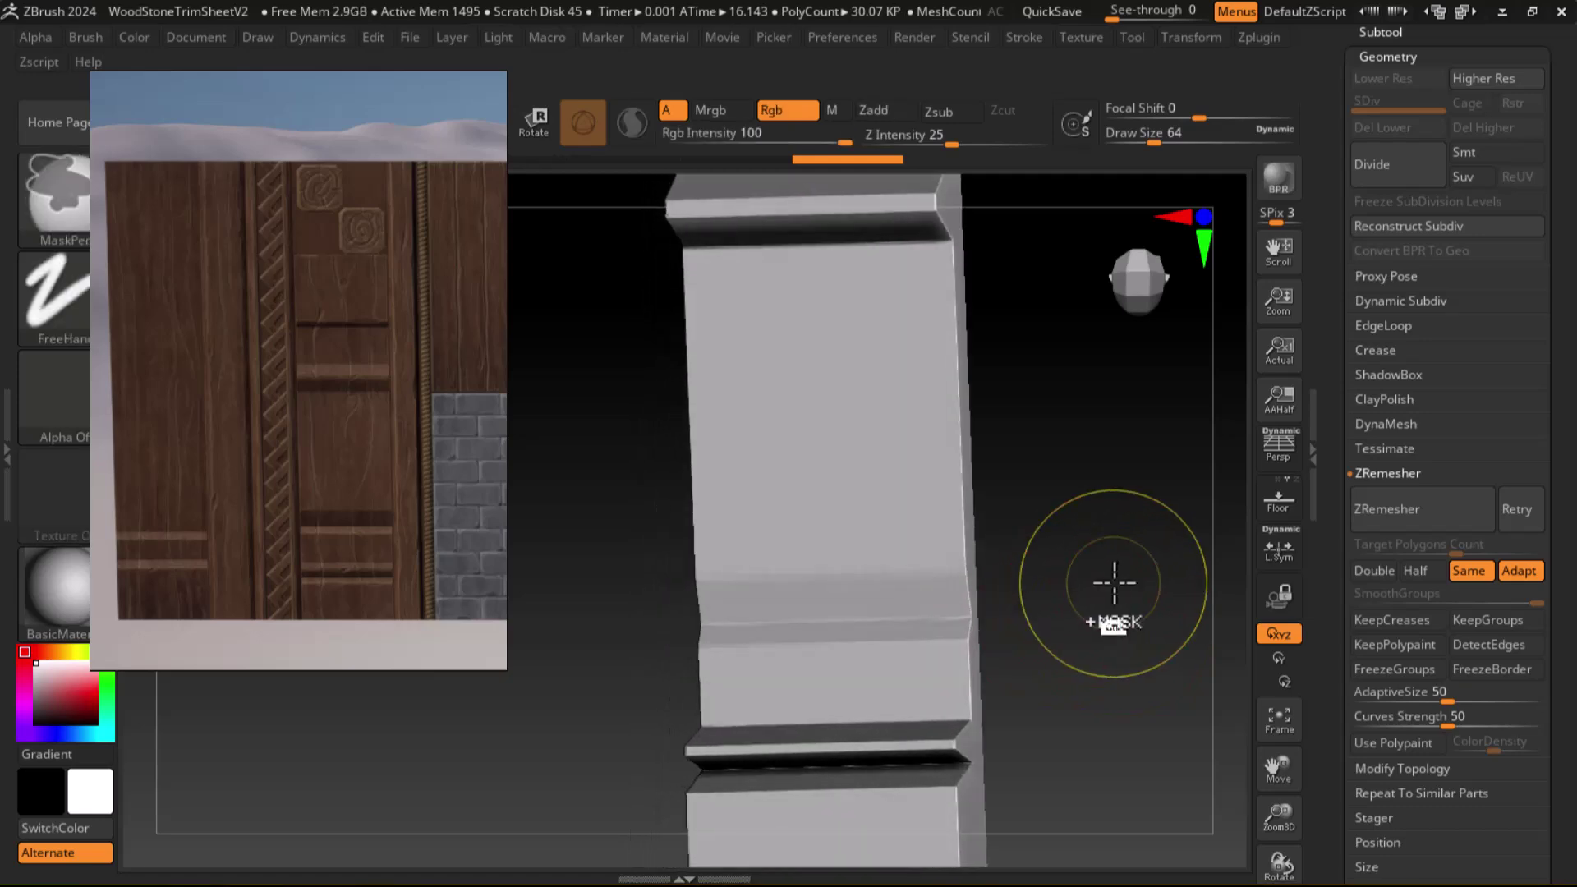
pyautogui.hotkey('ctrl', 'z')
# Turn subdivision smoothing back on and divide the banded panel up to subdivision level 8
pyautogui.moveTo(1129, 611); pyautogui.dragTo(1150, 559)
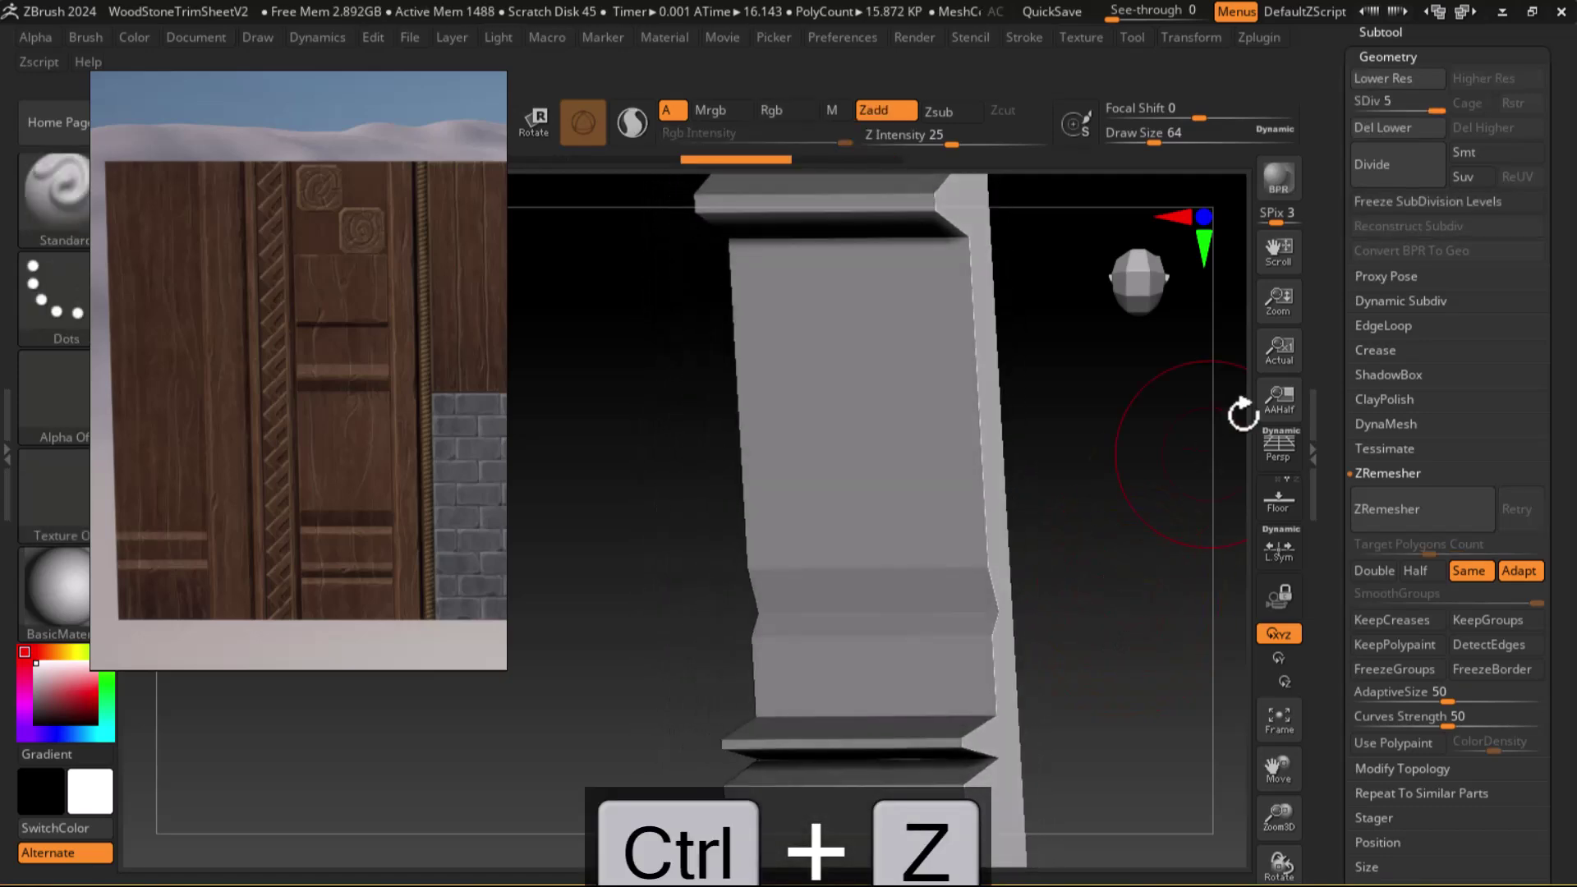
pyautogui.click(1468, 154)
pyautogui.click(1396, 169)
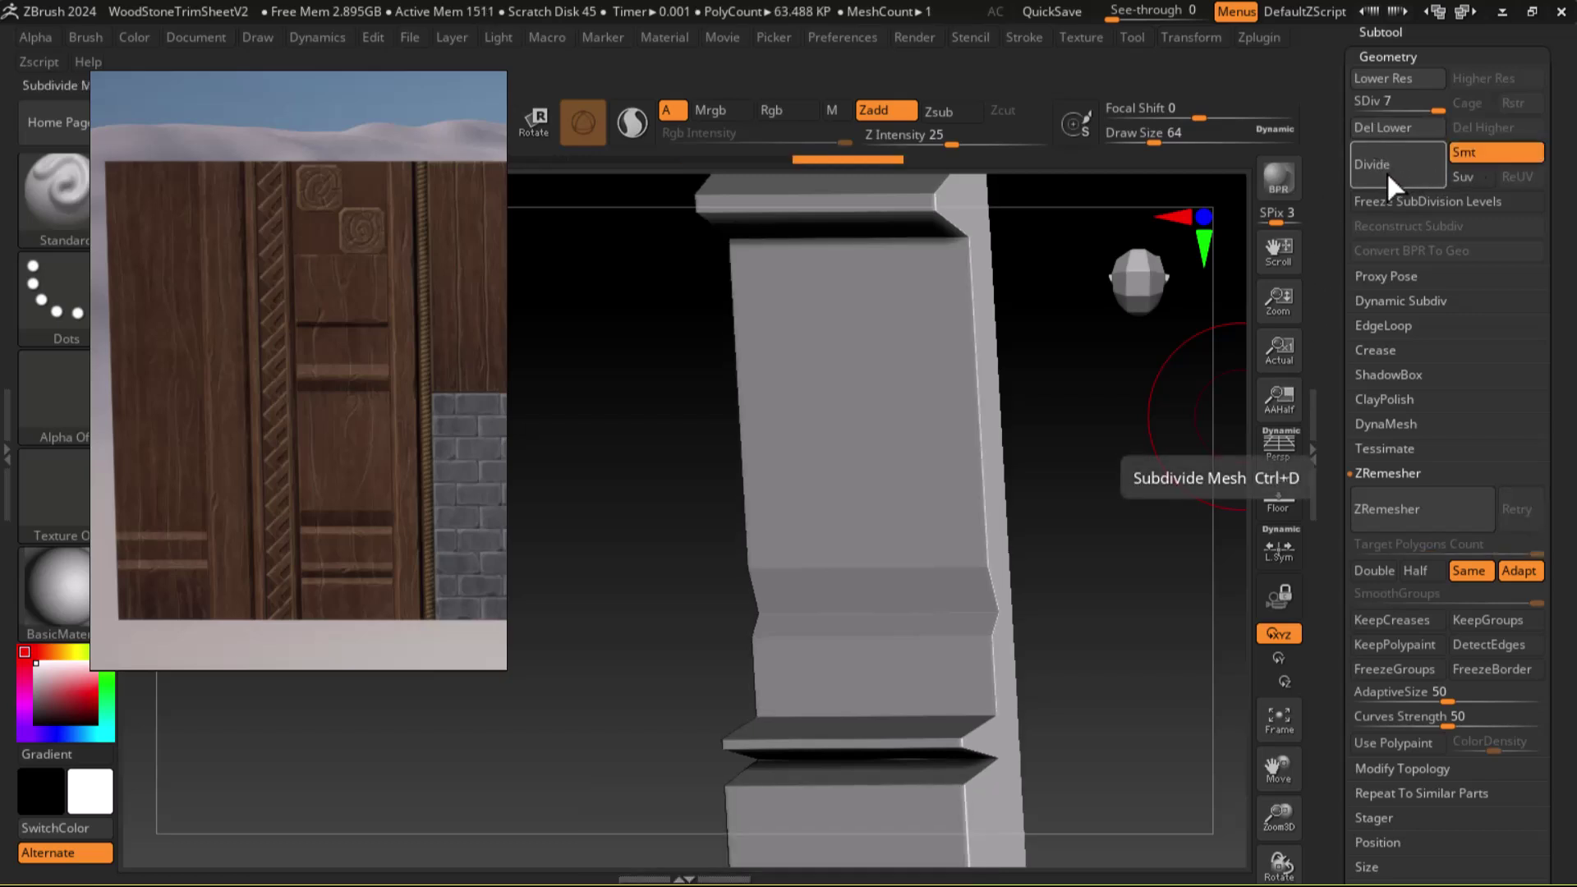
pyautogui.click(1407, 166)
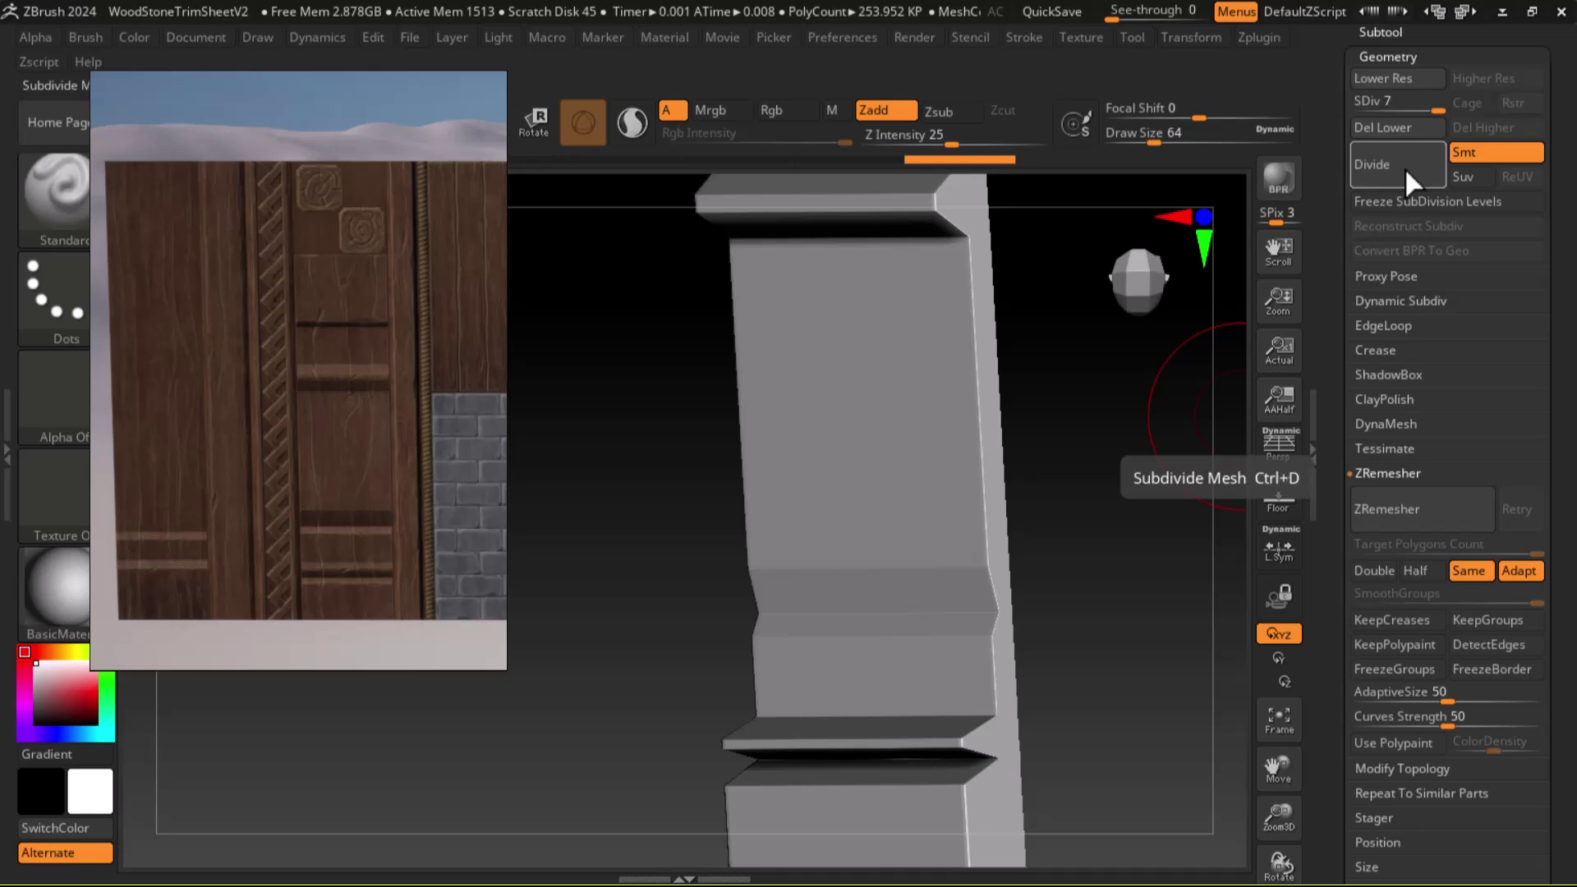
pyautogui.click(1403, 166)
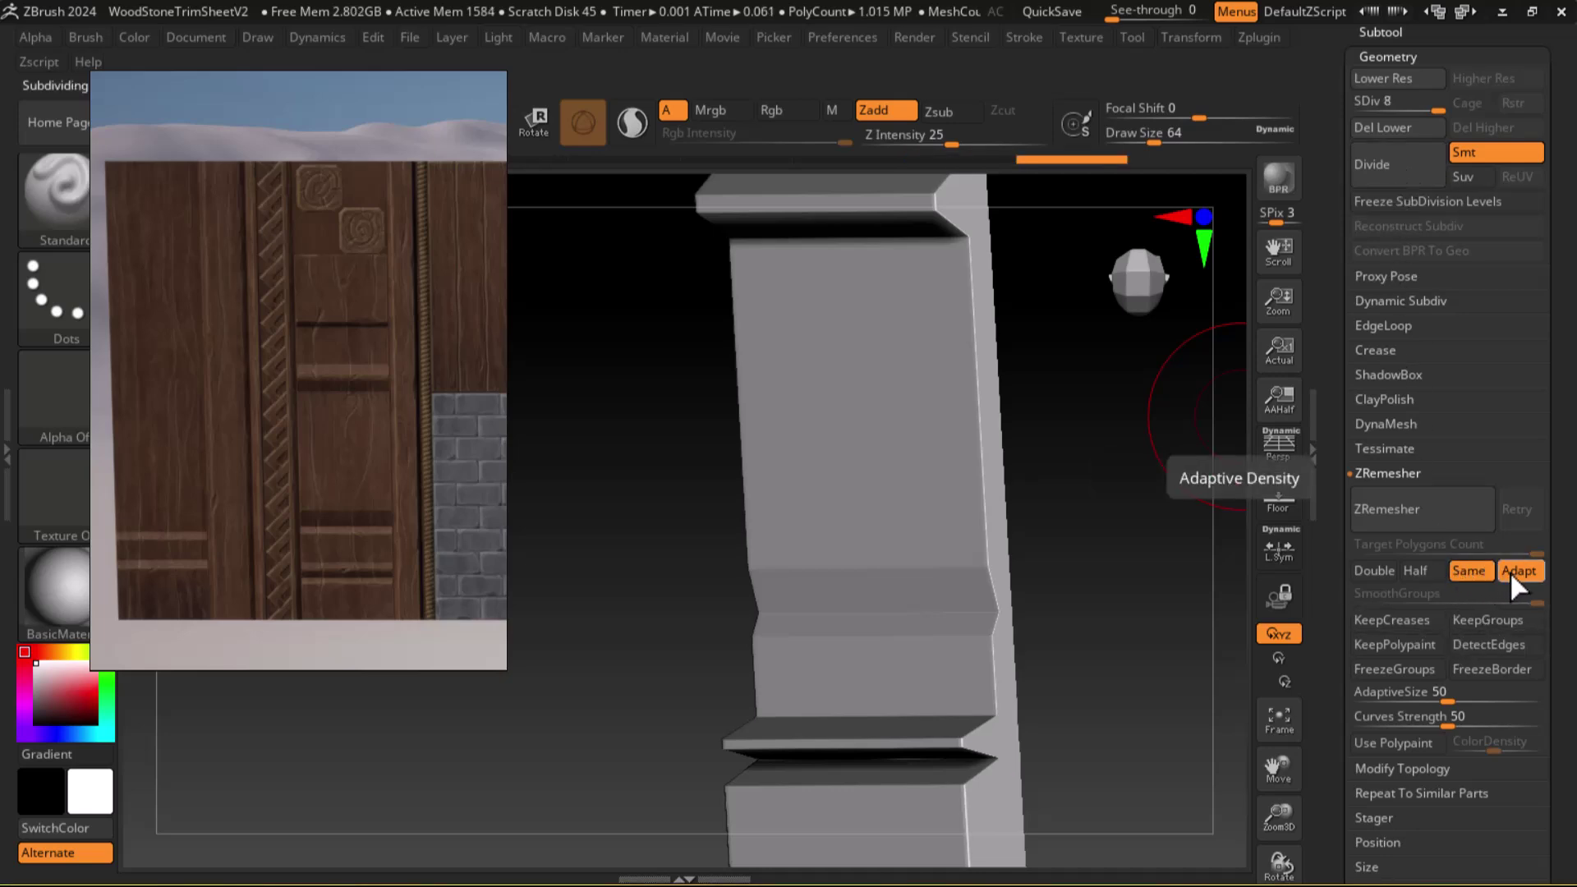
# Remesh the level 8 panel with ZRemesher using the Same and Adapt options, and check its wireframe and edges
pyautogui.click(1429, 513)
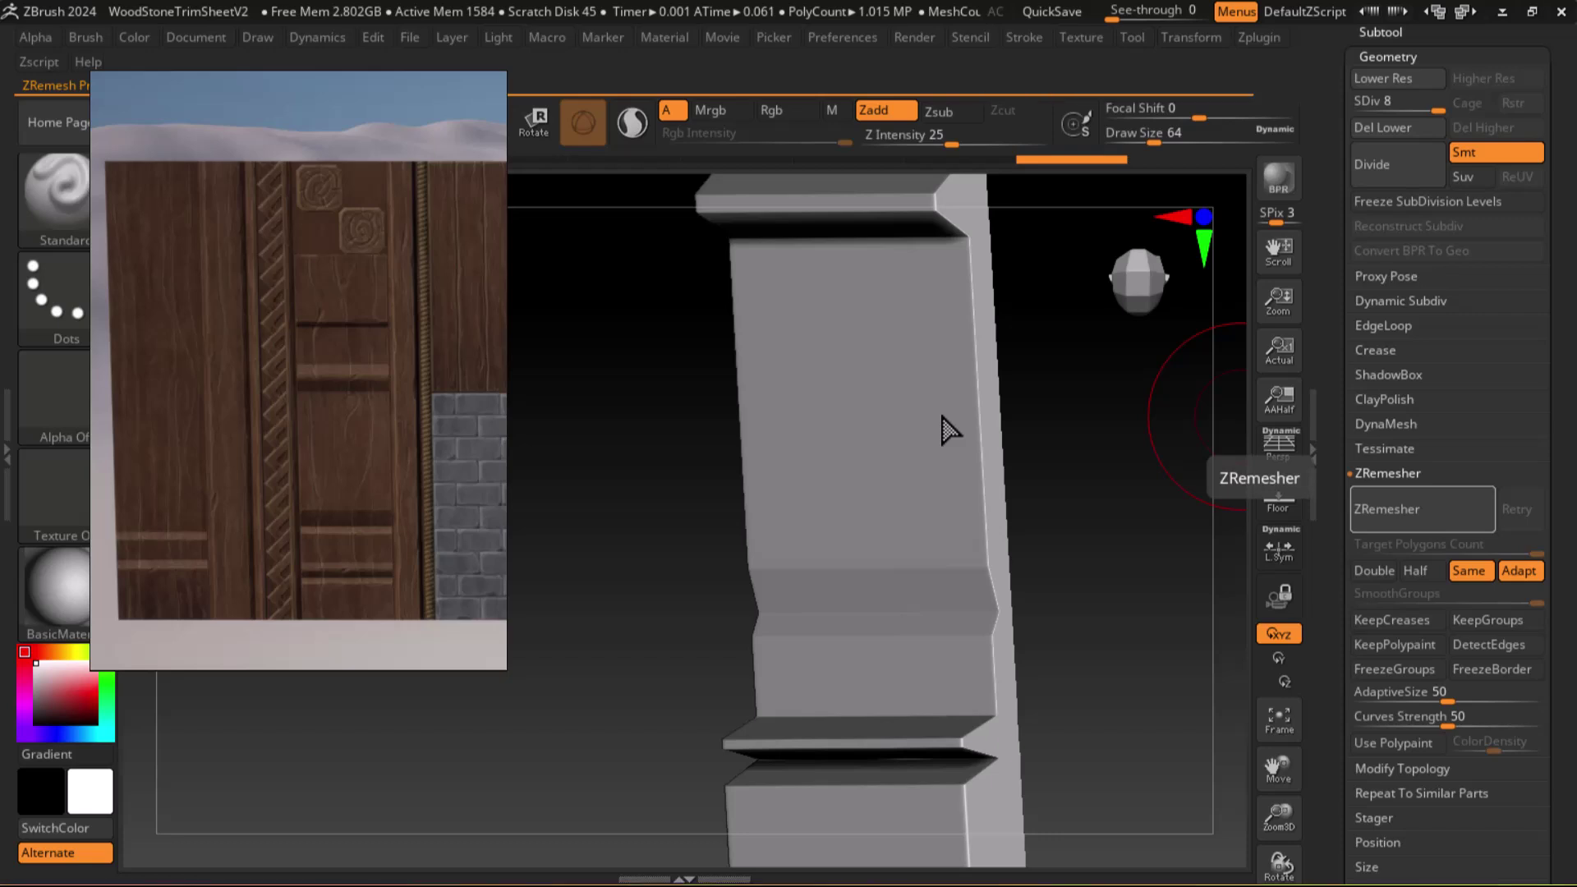
pyautogui.keyDown('shift'); pyautogui.moveTo(1080, 415); pyautogui.dragTo(1202, 484); pyautogui.keyUp('shift')
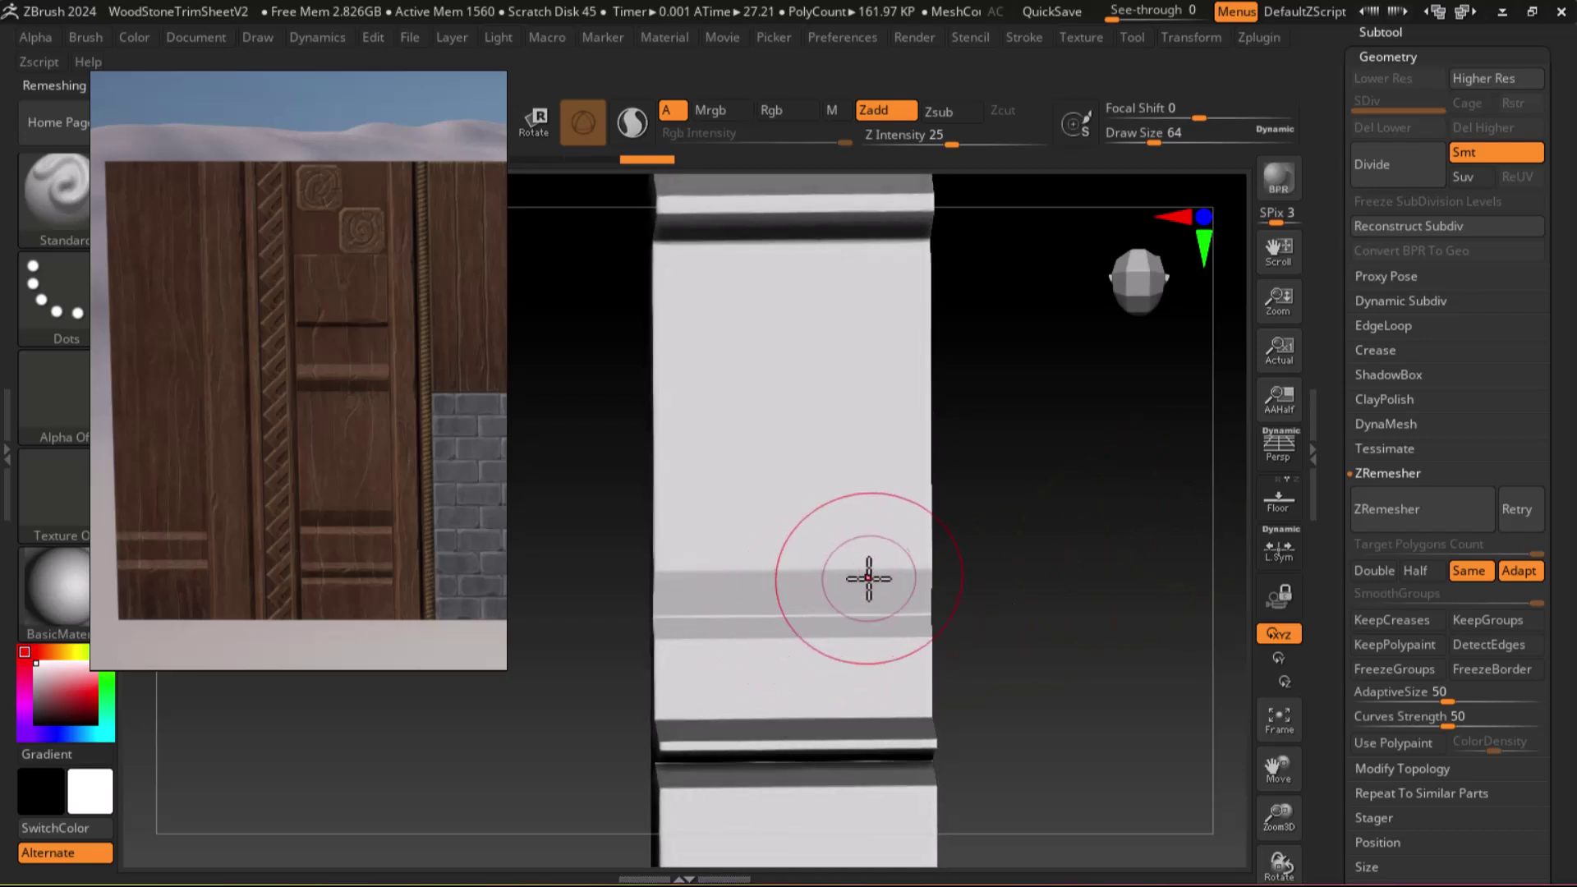
pyautogui.moveTo(1124, 516); pyautogui.dragTo(1106, 526)
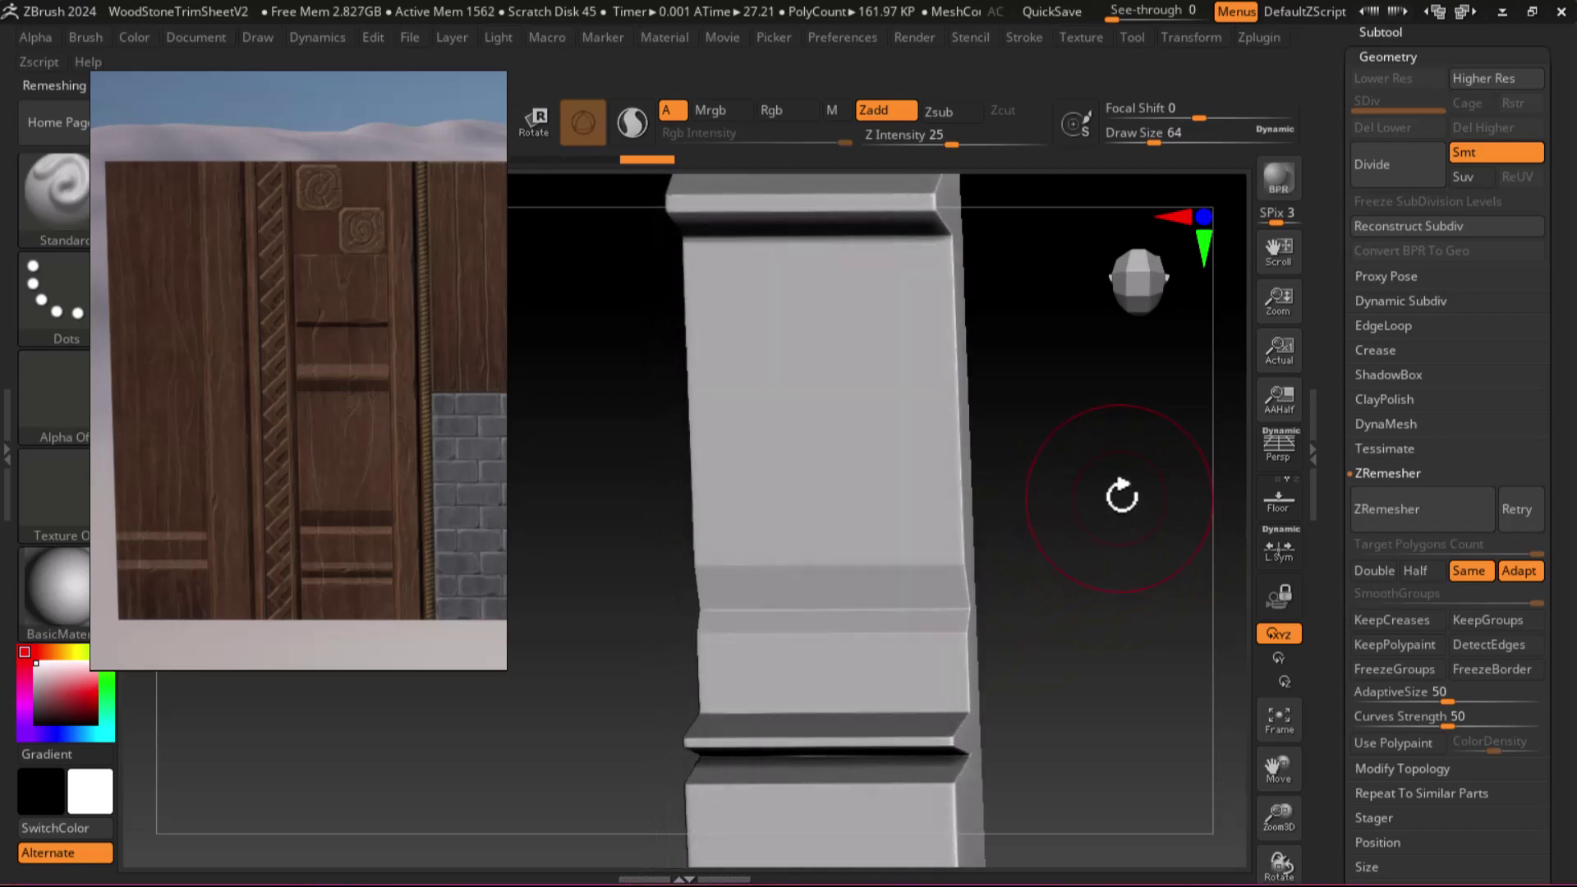
pyautogui.hotkey('shift', 'f')
pyautogui.hotkey('shift', 'f')
pyautogui.moveTo(1114, 537); pyautogui.dragTo(1126, 475)
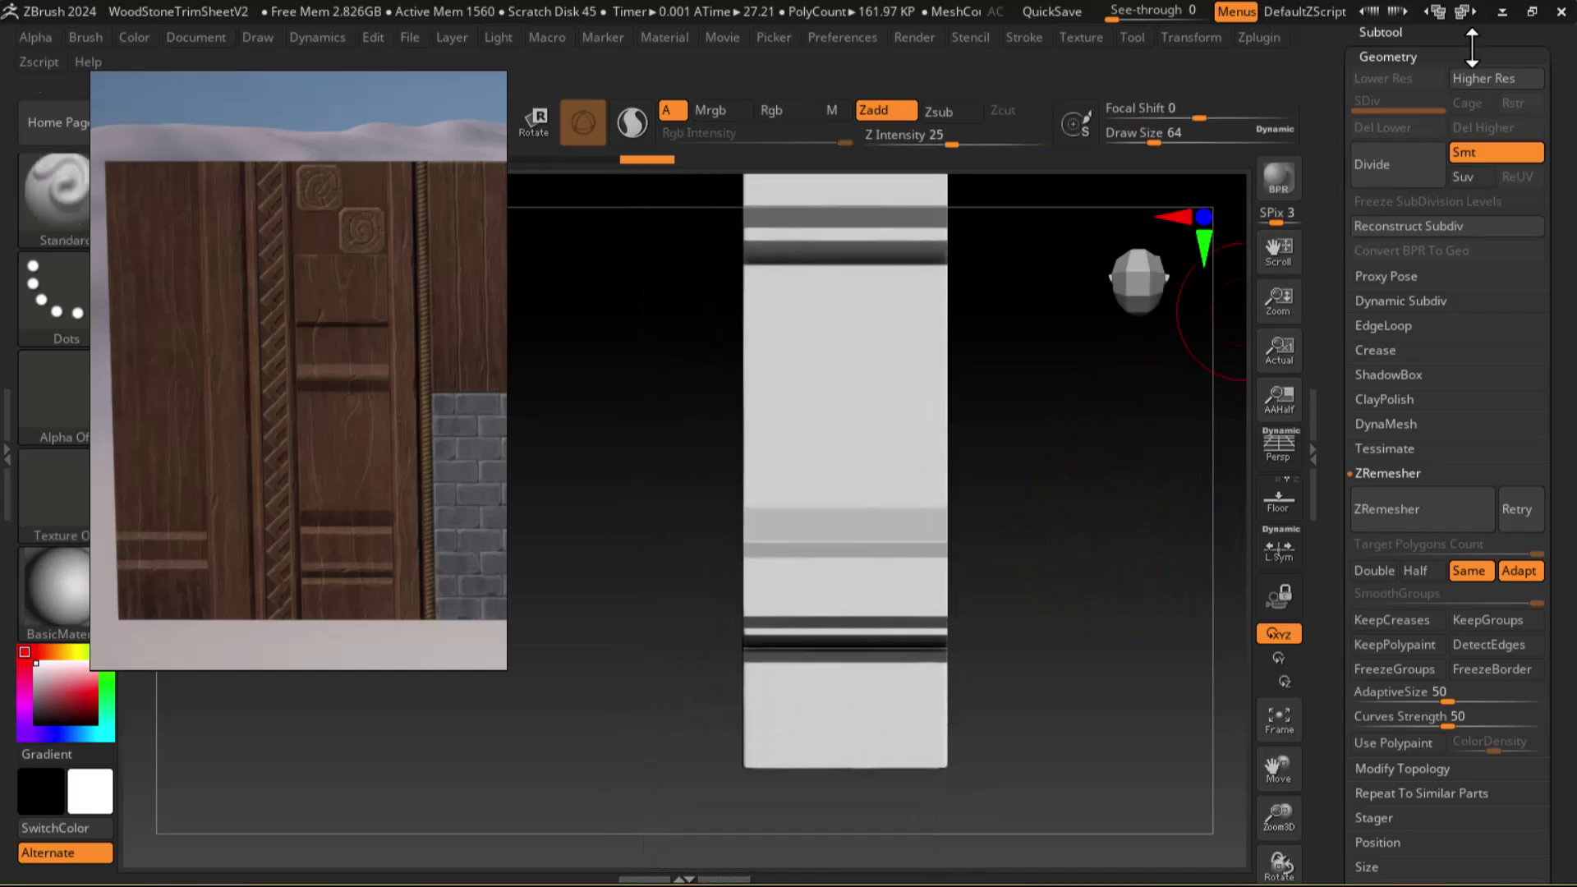
# Load the next user interface layout with the brush shelf and set the draw size to 20
pyautogui.click(1460, 12)
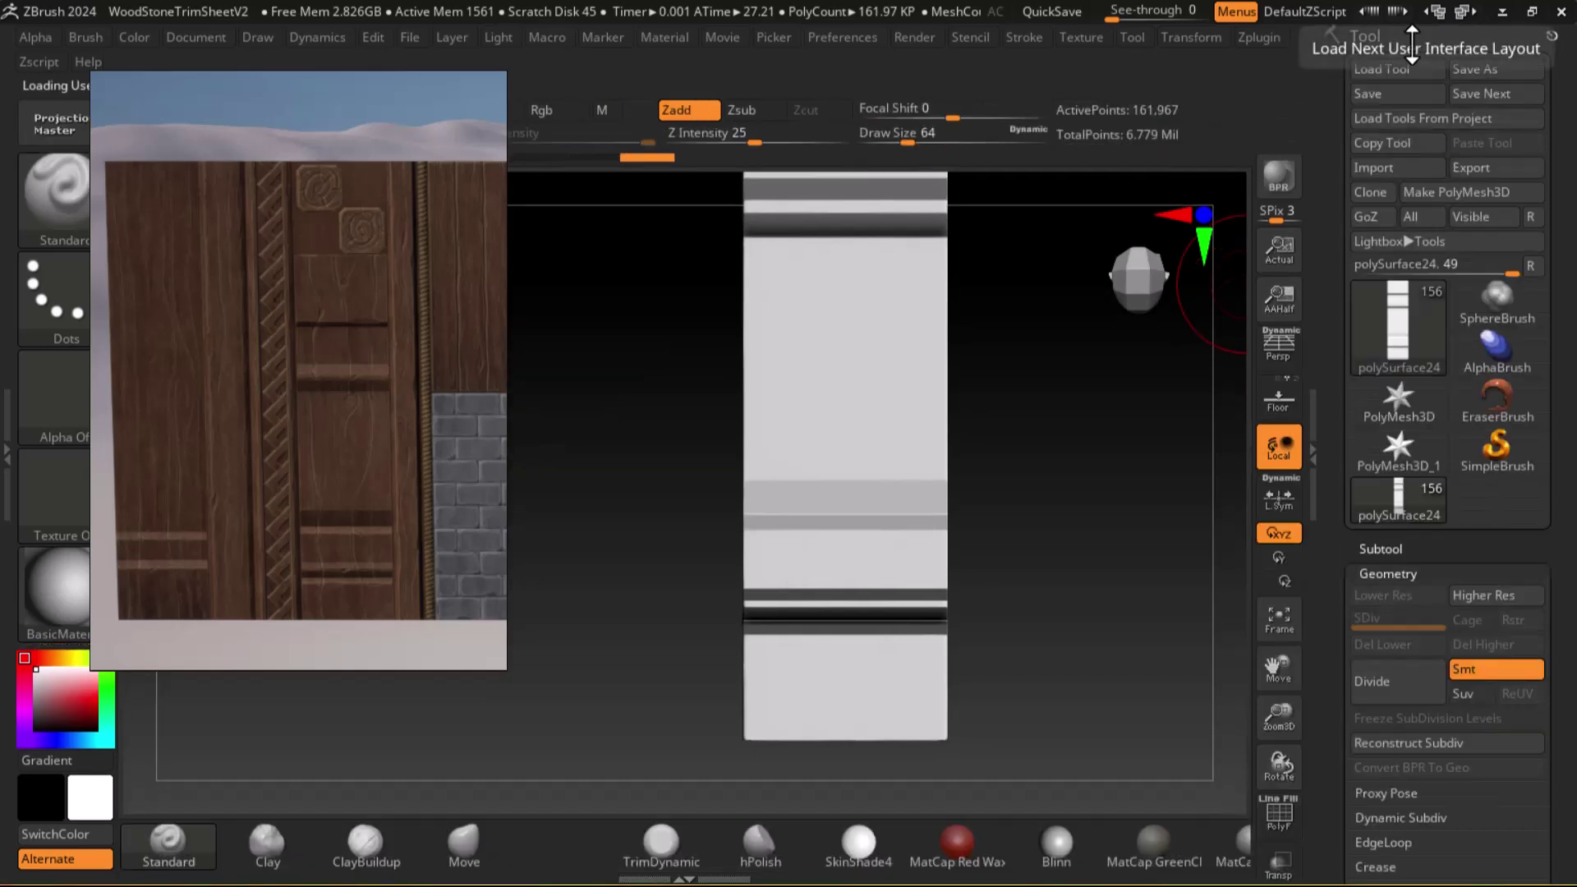
pyautogui.keyDown('alt'); pyautogui.moveTo(1153, 497); pyautogui.dragTo(1140, 538); pyautogui.keyUp('alt')
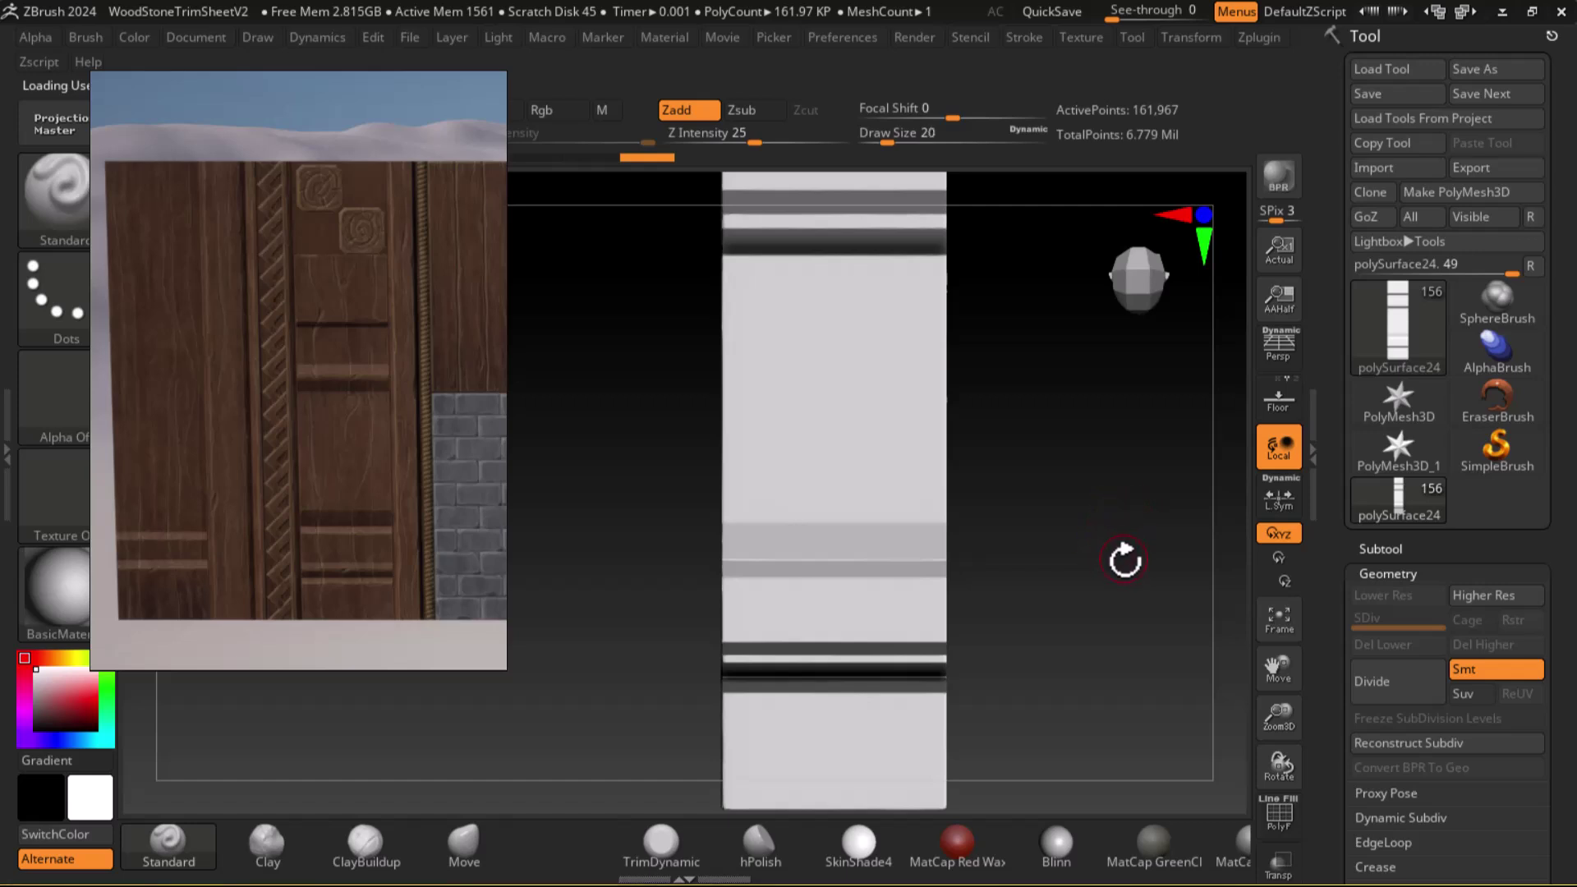
pyautogui.moveTo(194, 79)
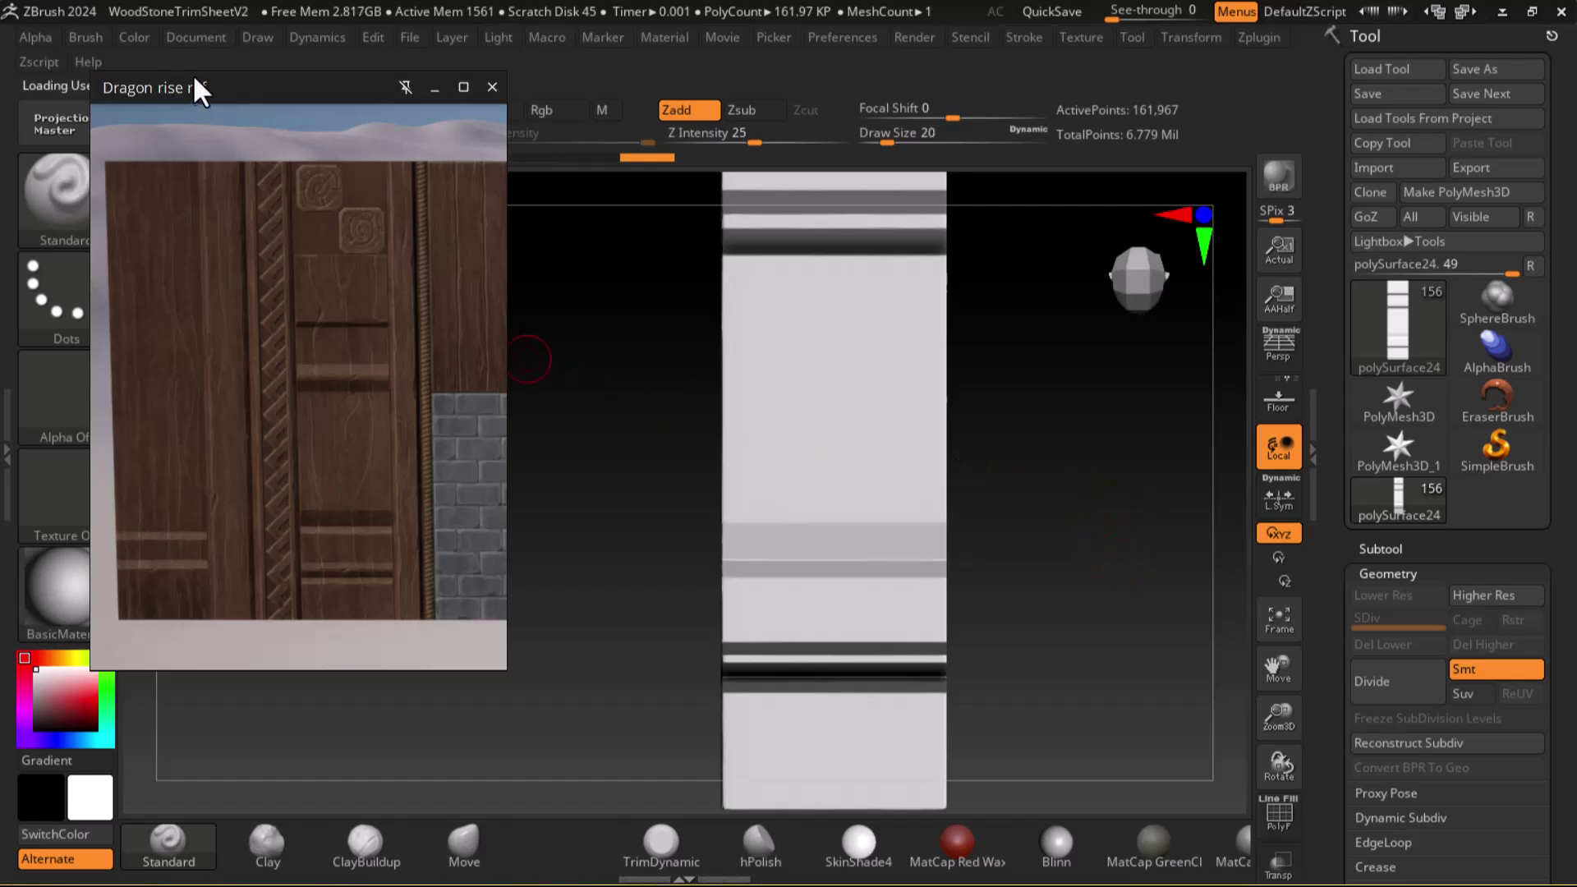
# Move the reference image window clear of the brush palette and select the DamStandard brush
pyautogui.moveTo(209, 92)
pyautogui.mouseDown()
pyautogui.moveTo(333, 165)
pyautogui.moveTo(315, 97)
pyautogui.mouseUp()
pyautogui.click(67, 190)
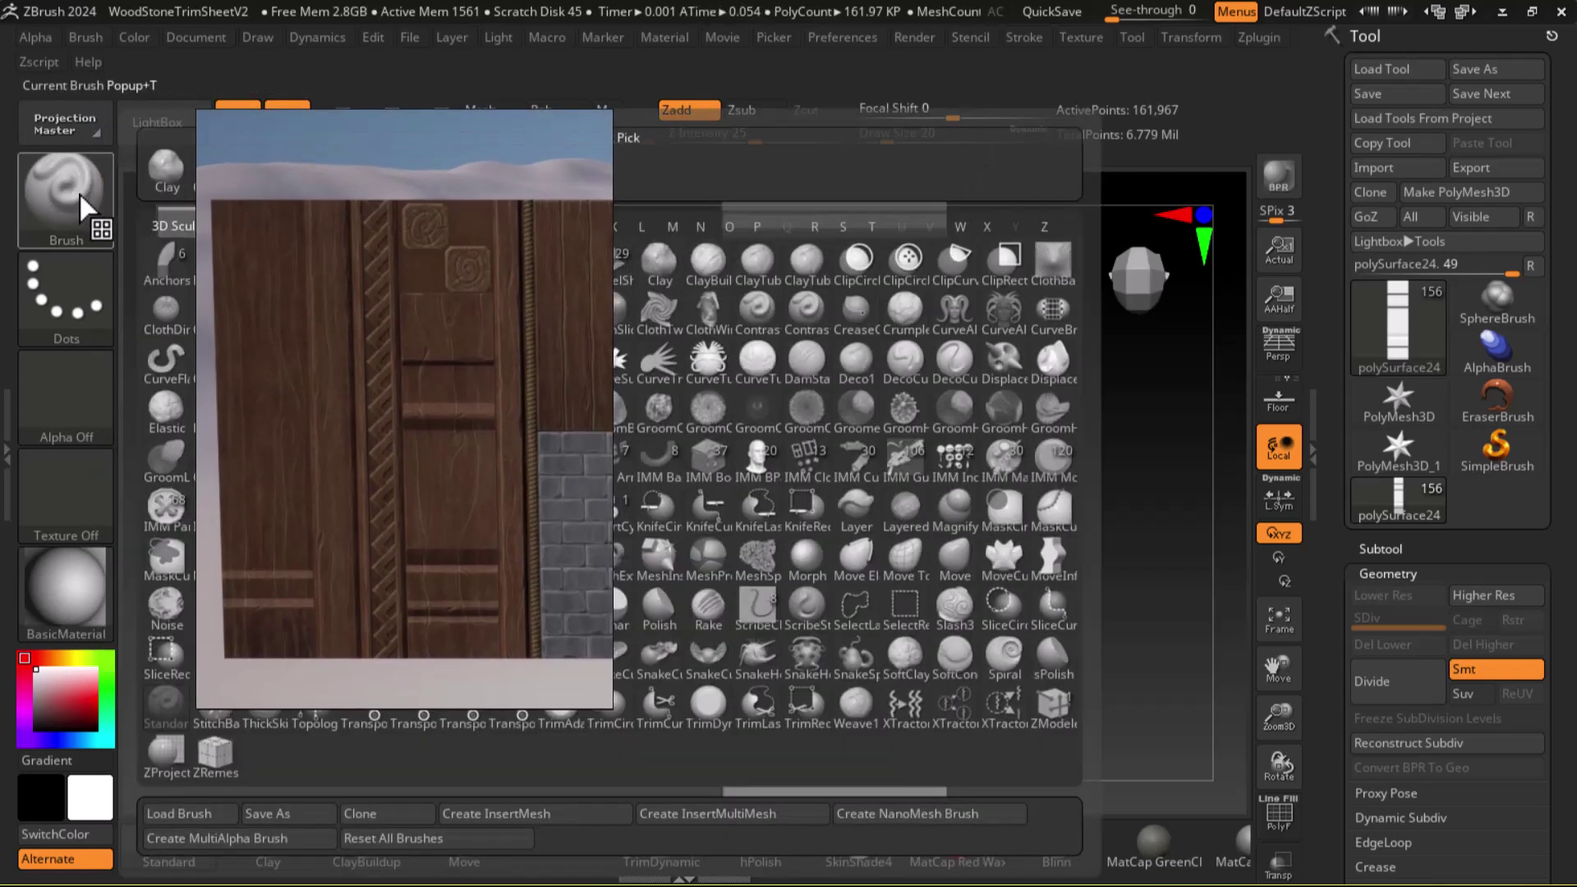
pyautogui.press('d')
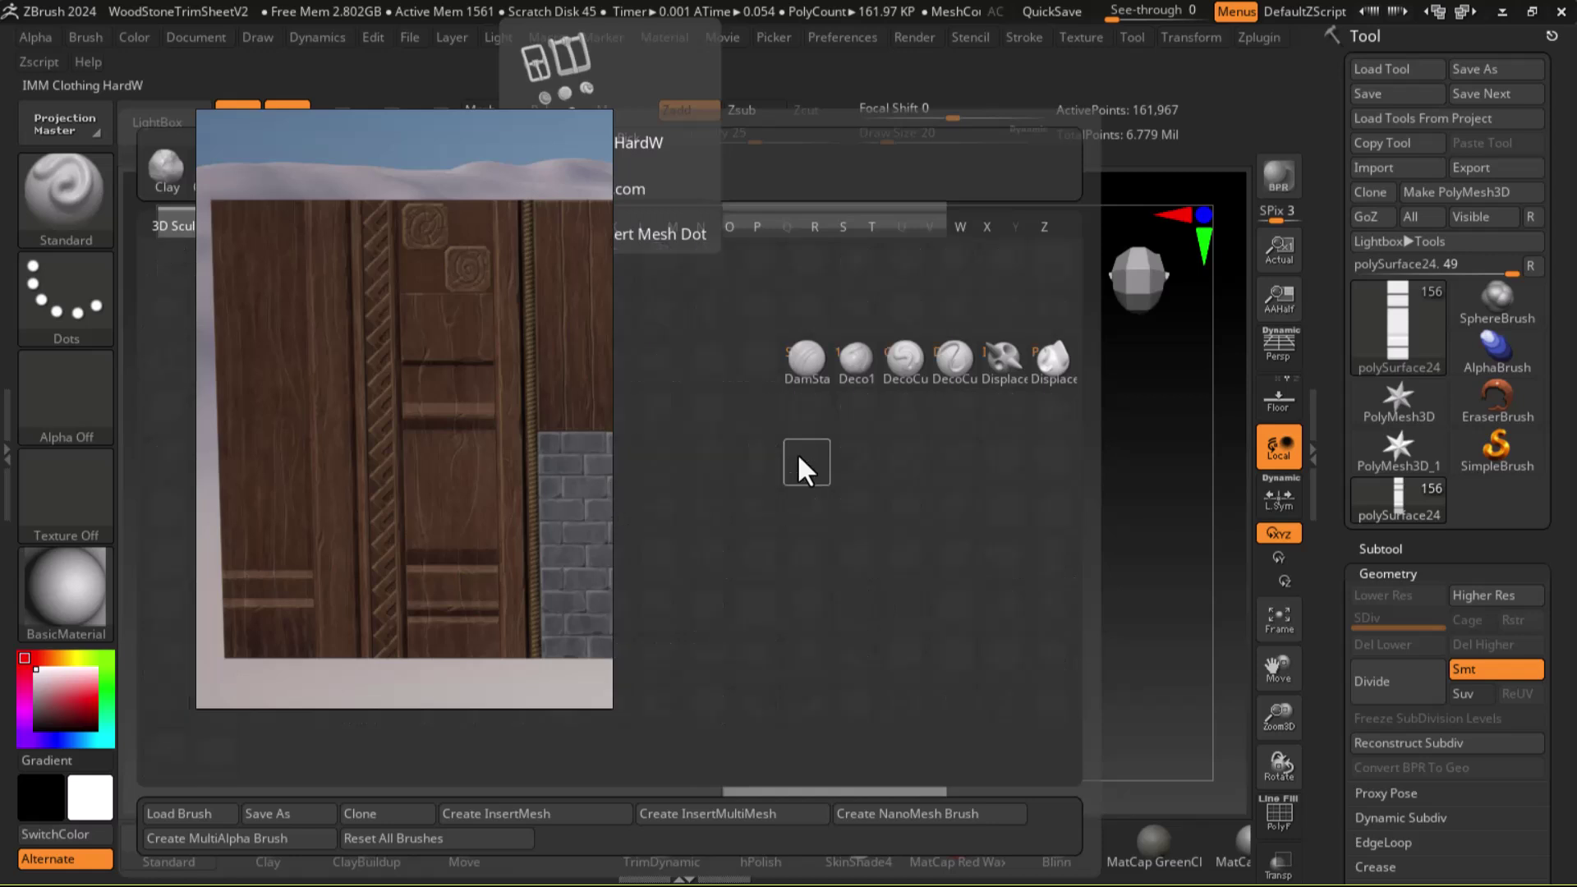
pyautogui.click(820, 354)
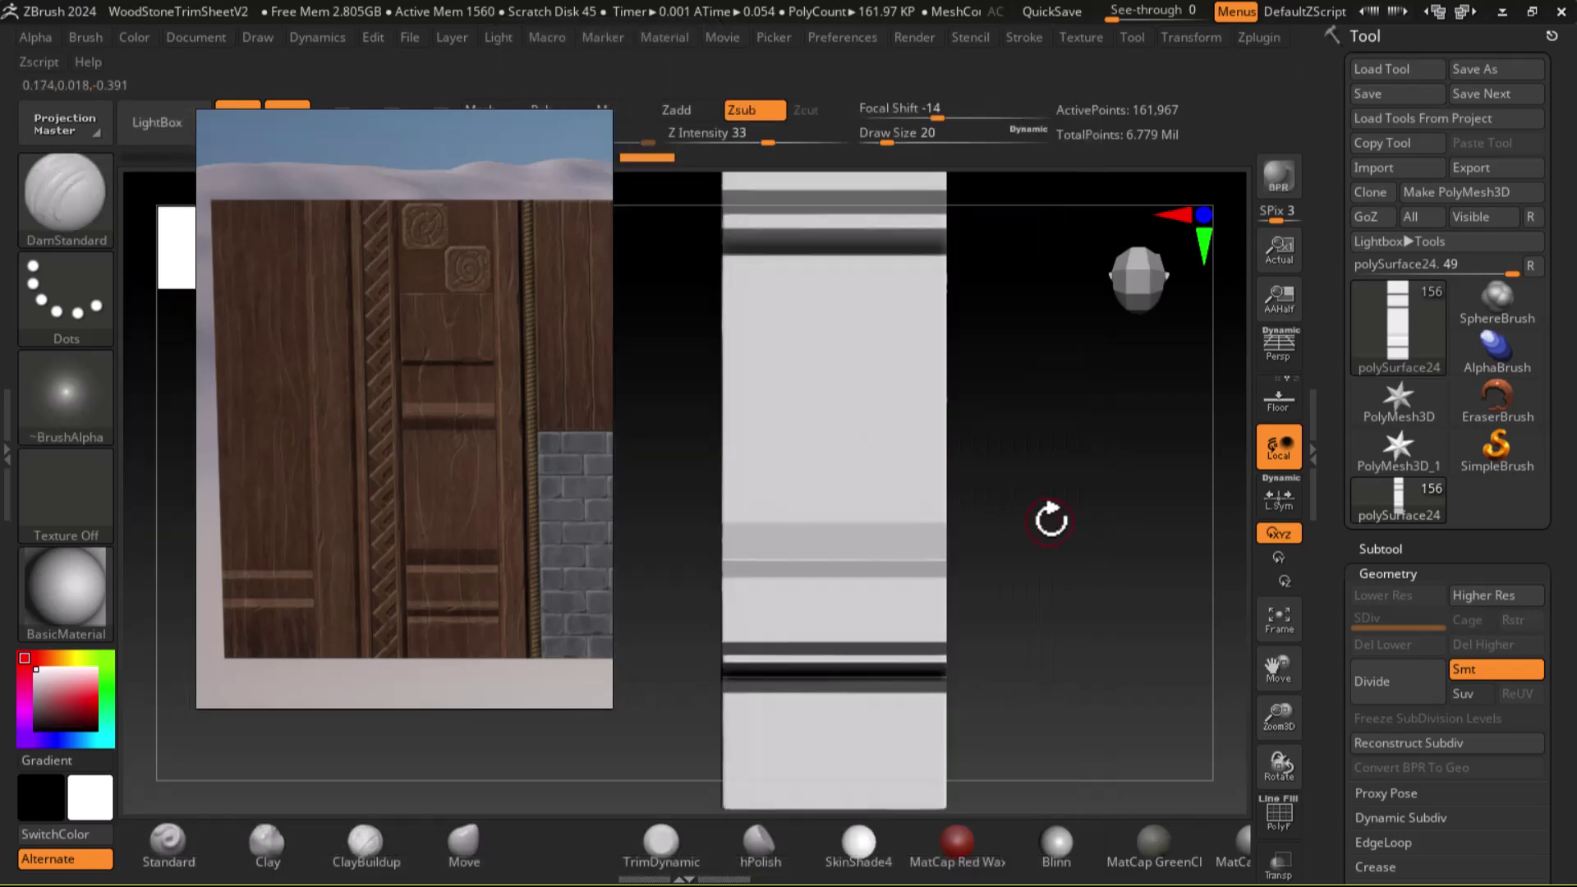
# Undo the trial strokes at the panel's top edge and divide the panel to subdivision level 2
pyautogui.moveTo(1123, 554); pyautogui.dragTo(1131, 601)
pyautogui.moveTo(1131, 601)
pyautogui.keyDown('shift'); pyautogui.mouseDown()
pyautogui.moveTo(1182, 556)
pyautogui.moveTo(1095, 543)
pyautogui.moveTo(1066, 458)
pyautogui.moveTo(1067, 623)
pyautogui.moveTo(1095, 504)
pyautogui.moveTo(1103, 570)
pyautogui.mouseUp(); pyautogui.keyUp('shift')
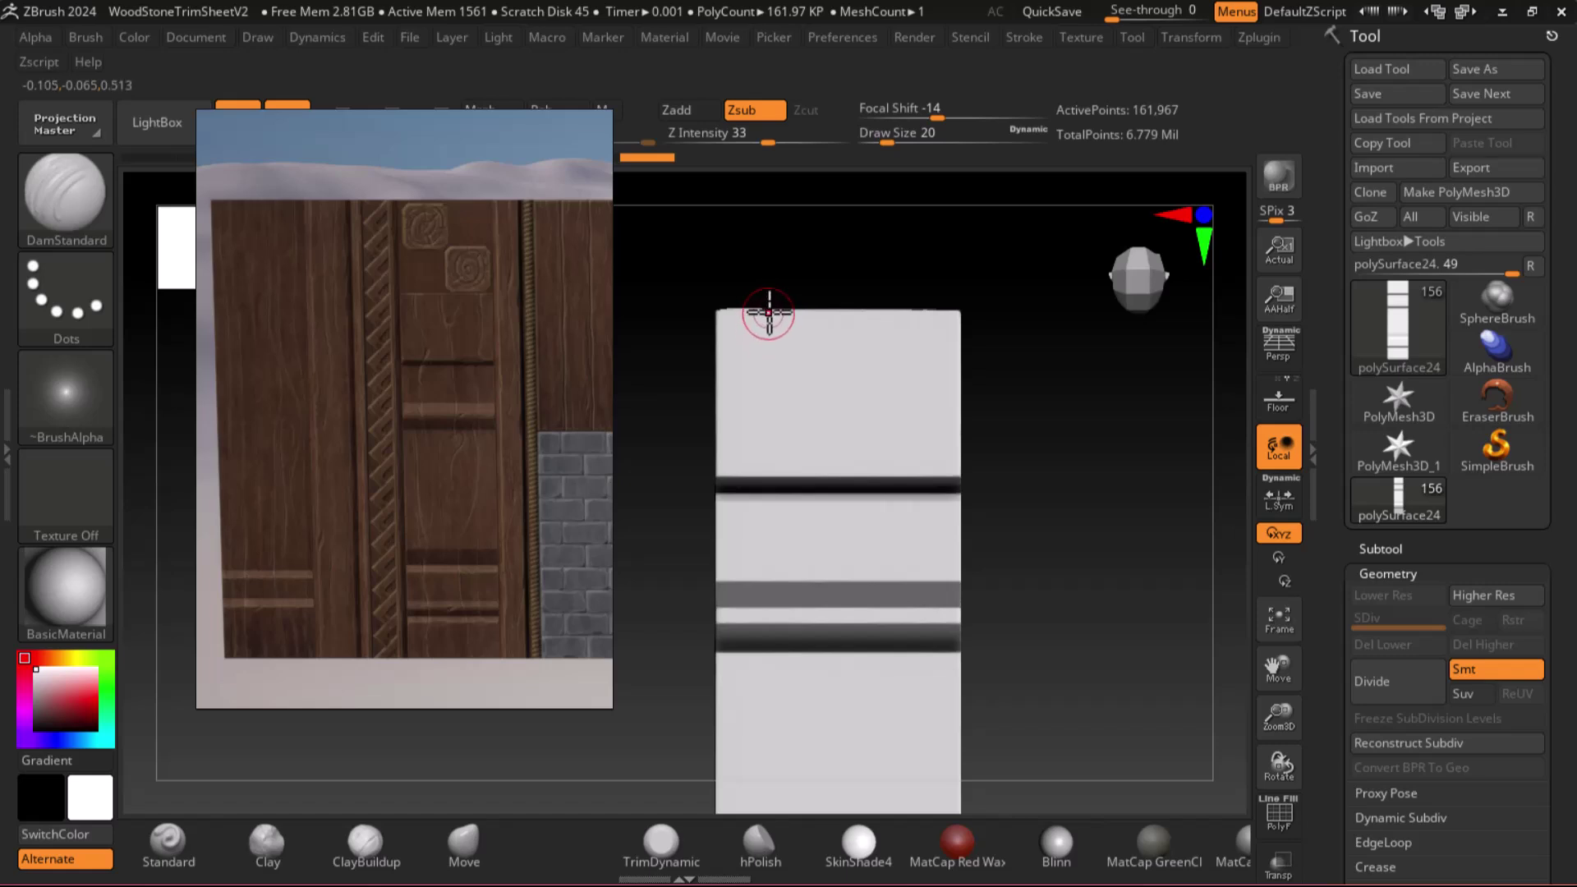
pyautogui.hotkey('ctrl', 'z')
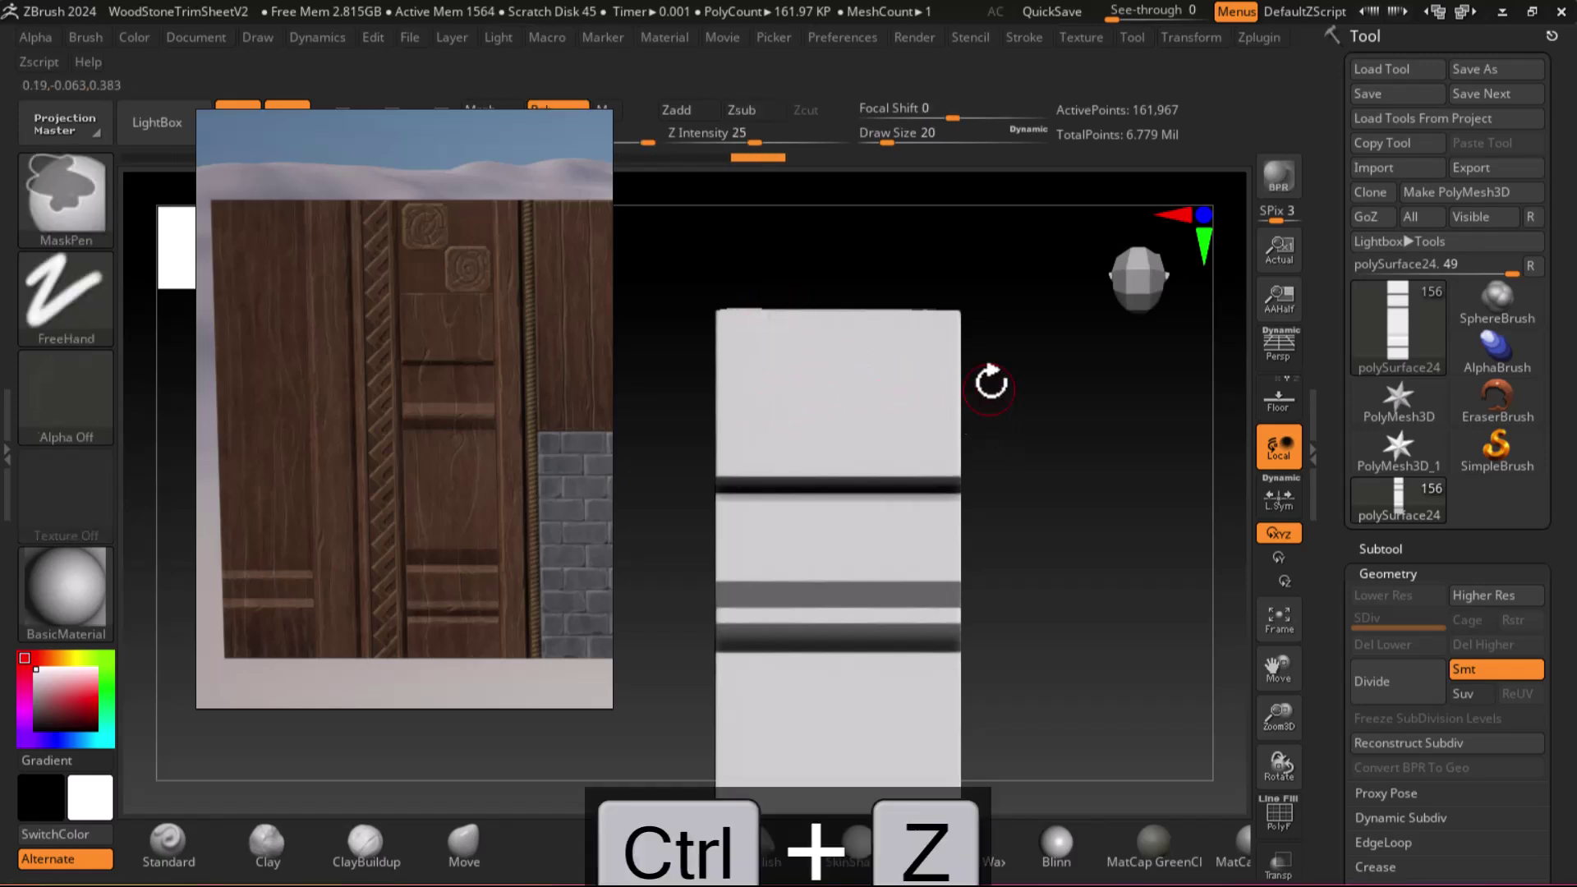
pyautogui.moveTo(1091, 380)
pyautogui.mouseDown()
pyautogui.moveTo(1109, 493)
pyautogui.moveTo(1109, 465)
pyautogui.moveTo(1156, 503)
pyautogui.moveTo(1126, 504)
pyautogui.moveTo(1183, 458)
pyautogui.moveTo(1182, 485)
pyautogui.moveTo(1170, 460)
pyautogui.mouseUp()
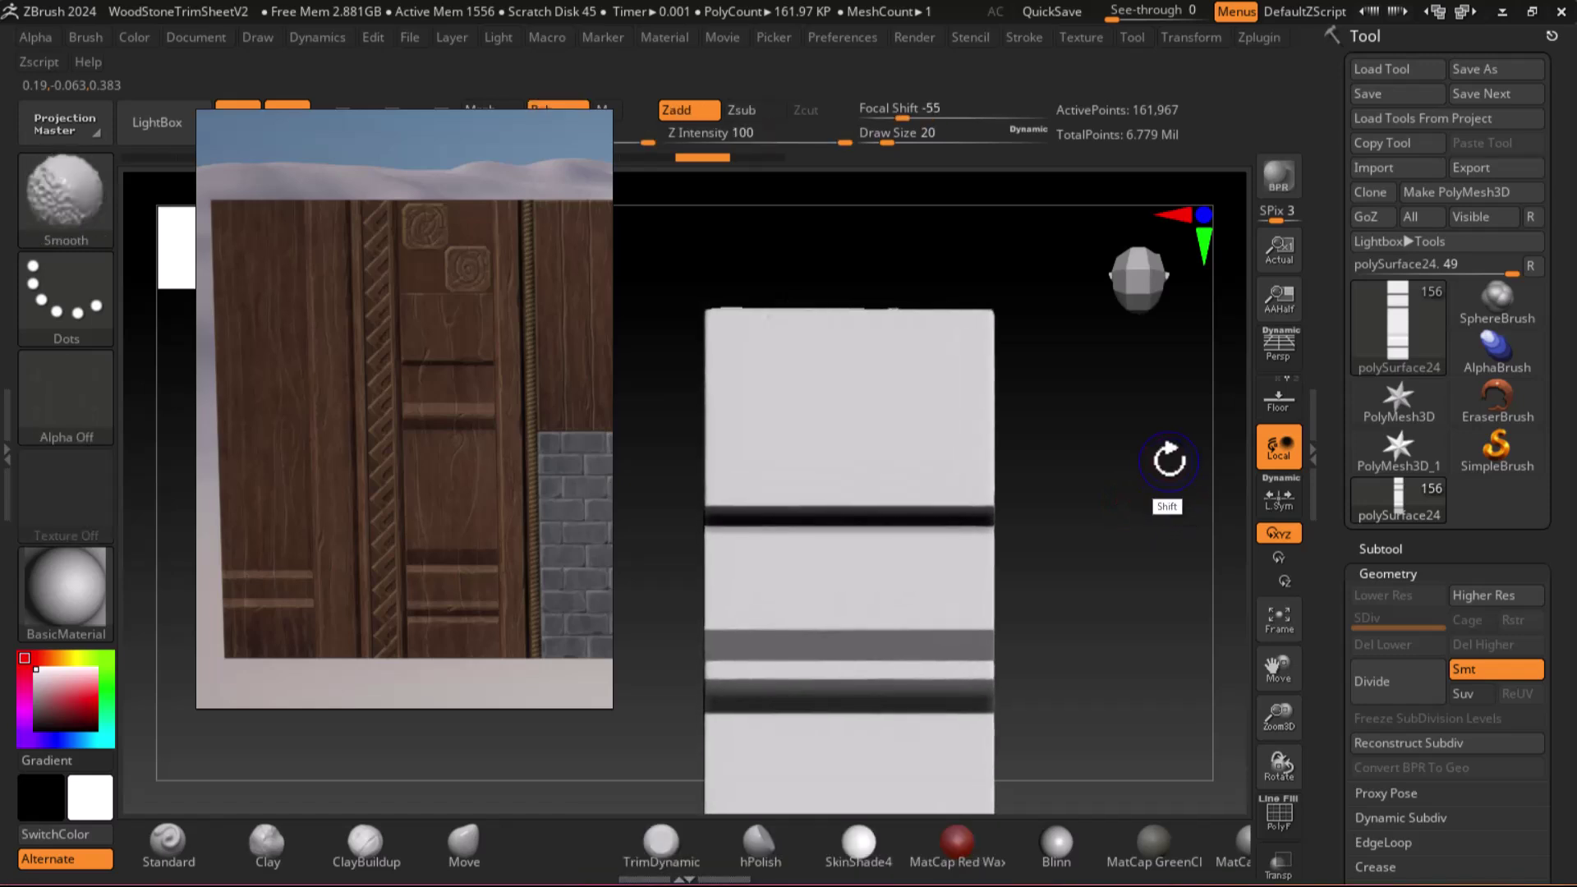
pyautogui.hotkey('ctrl', 'd')
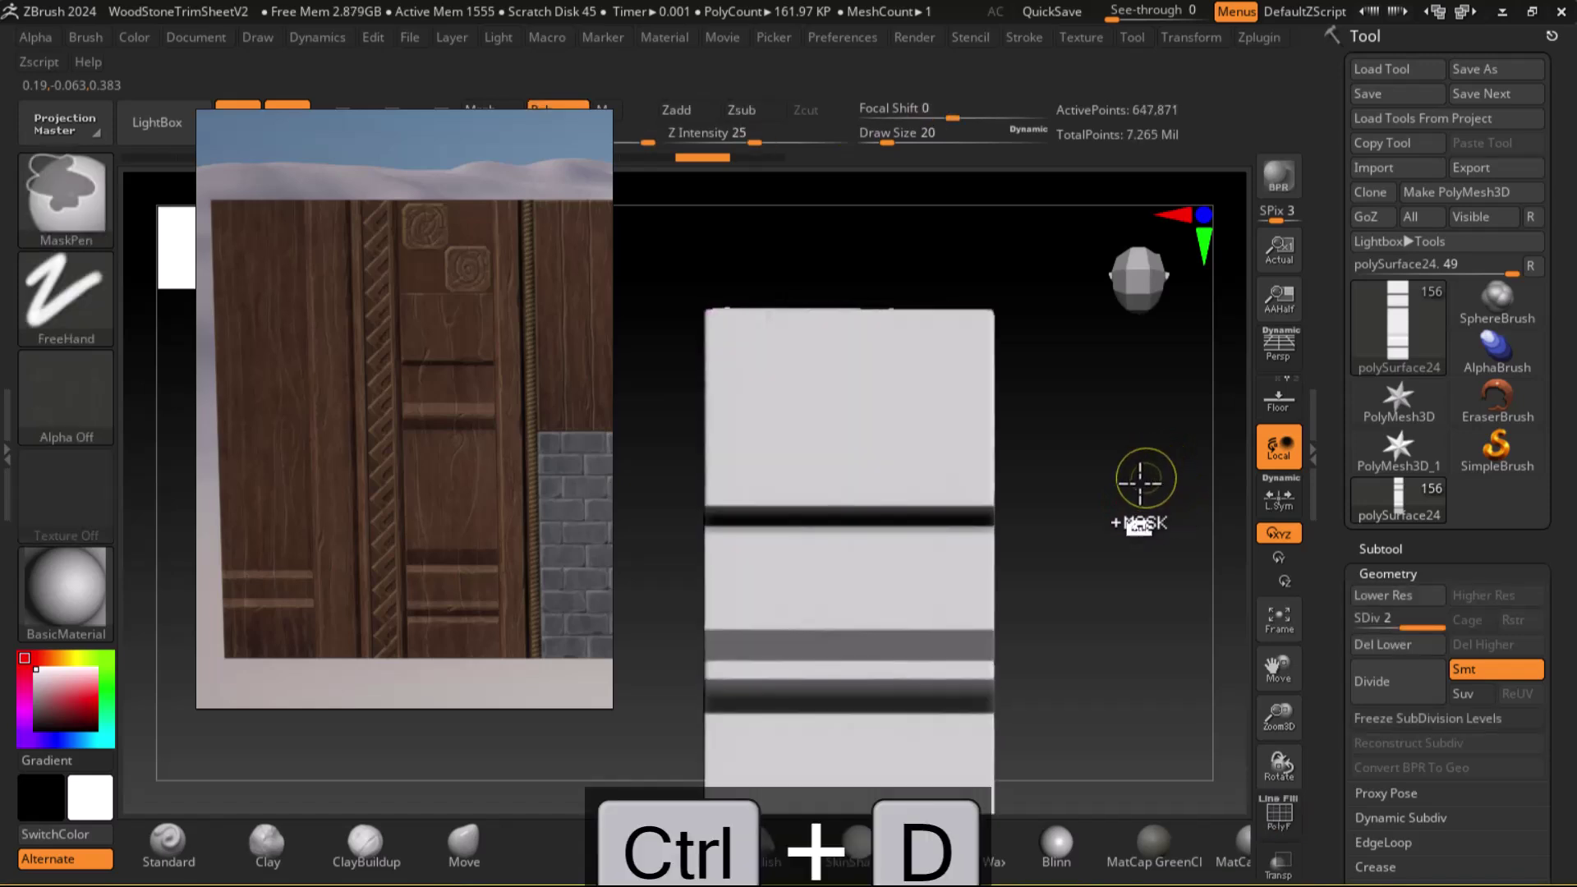
pyautogui.hotkey('ctrl', 'z')
pyautogui.keyDown('alt'); pyautogui.moveTo(1093, 484); pyautogui.dragTo(1101, 516); pyautogui.keyUp('alt')
pyautogui.hotkey('ctrl', 'z')
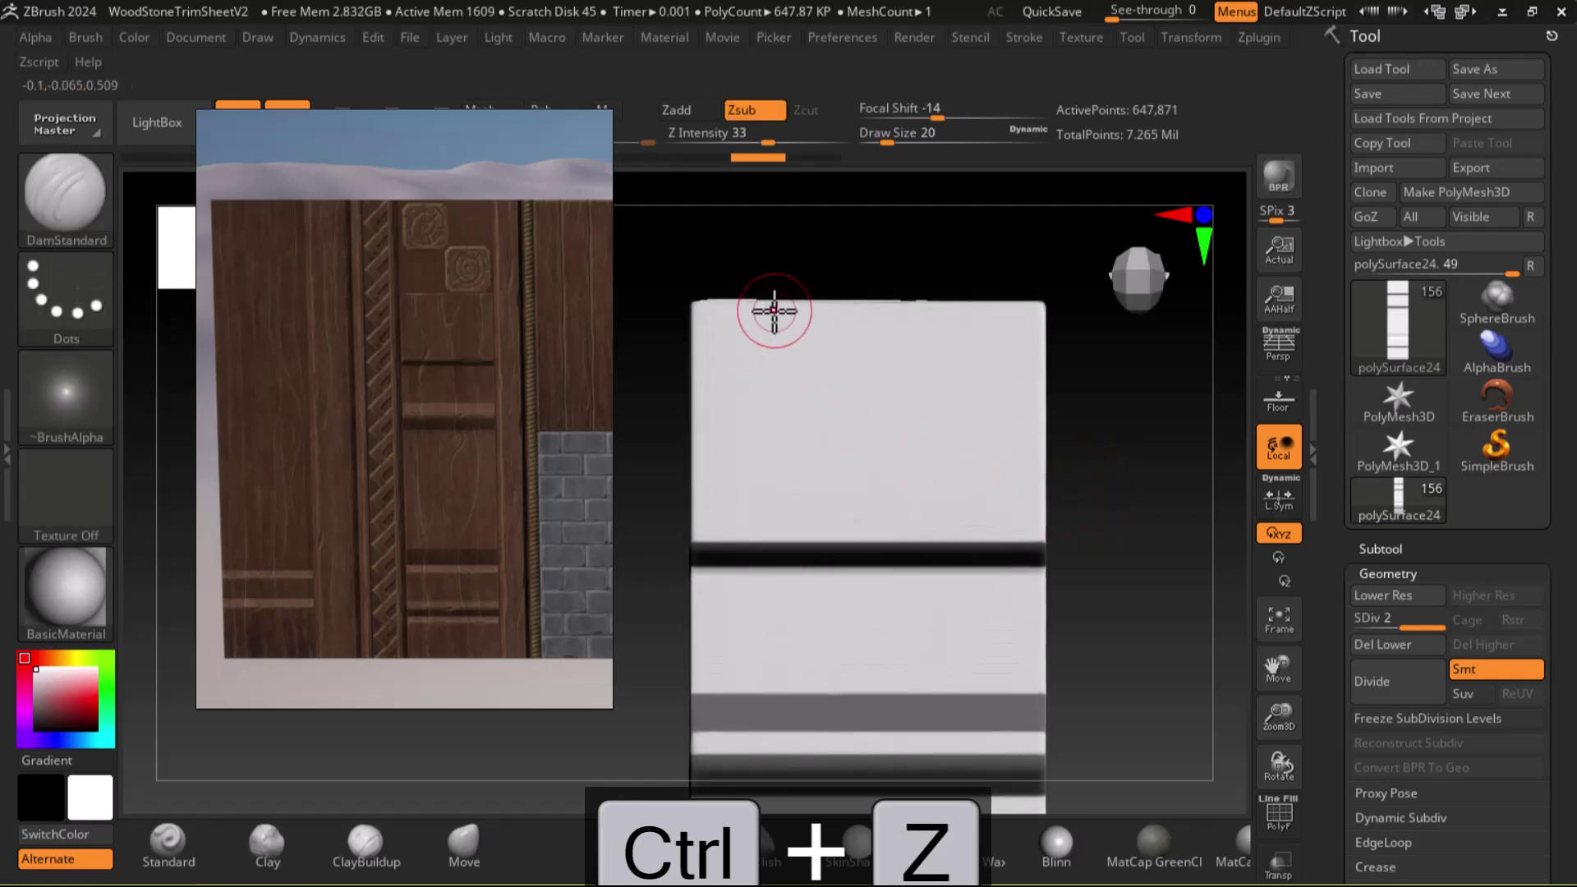
# Carve a wavy wood-grain groove down the panel's left side, from the top edge across the upper bands
pyautogui.moveTo(767, 323); pyautogui.dragTo(754, 446)
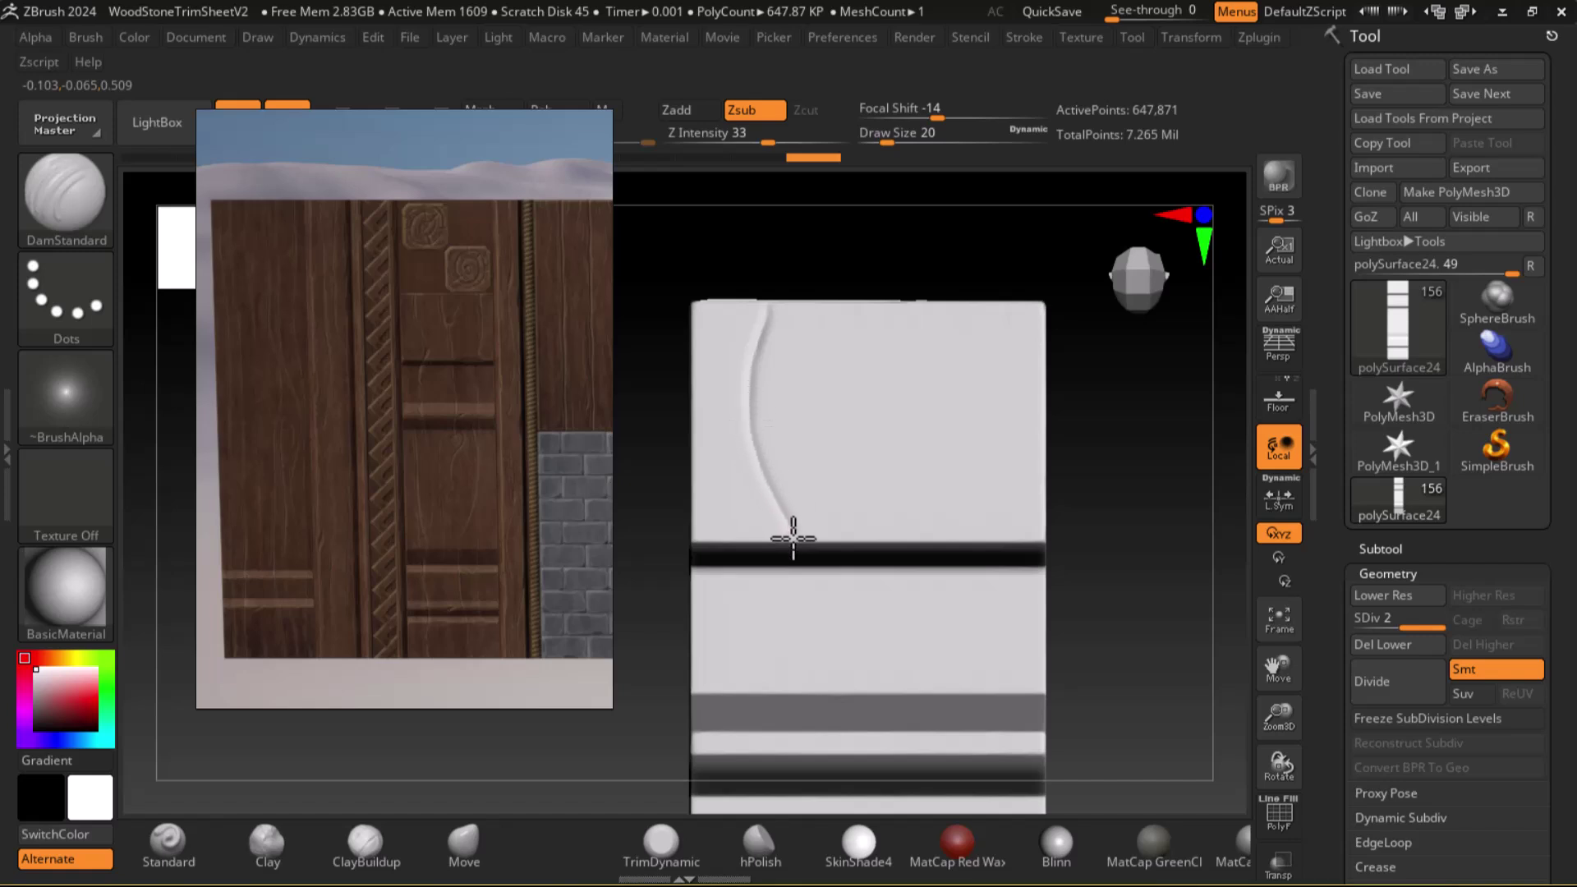
pyautogui.moveTo(779, 557); pyautogui.dragTo(768, 586)
pyautogui.moveTo(793, 531); pyautogui.dragTo(768, 586)
pyautogui.moveTo(1112, 574)
pyautogui.keyDown('alt'); pyautogui.mouseDown()
pyautogui.moveTo(1133, 380)
pyautogui.moveTo(1092, 382)
pyautogui.mouseUp(); pyautogui.keyUp('alt')
pyautogui.moveTo(753, 384); pyautogui.dragTo(725, 380)
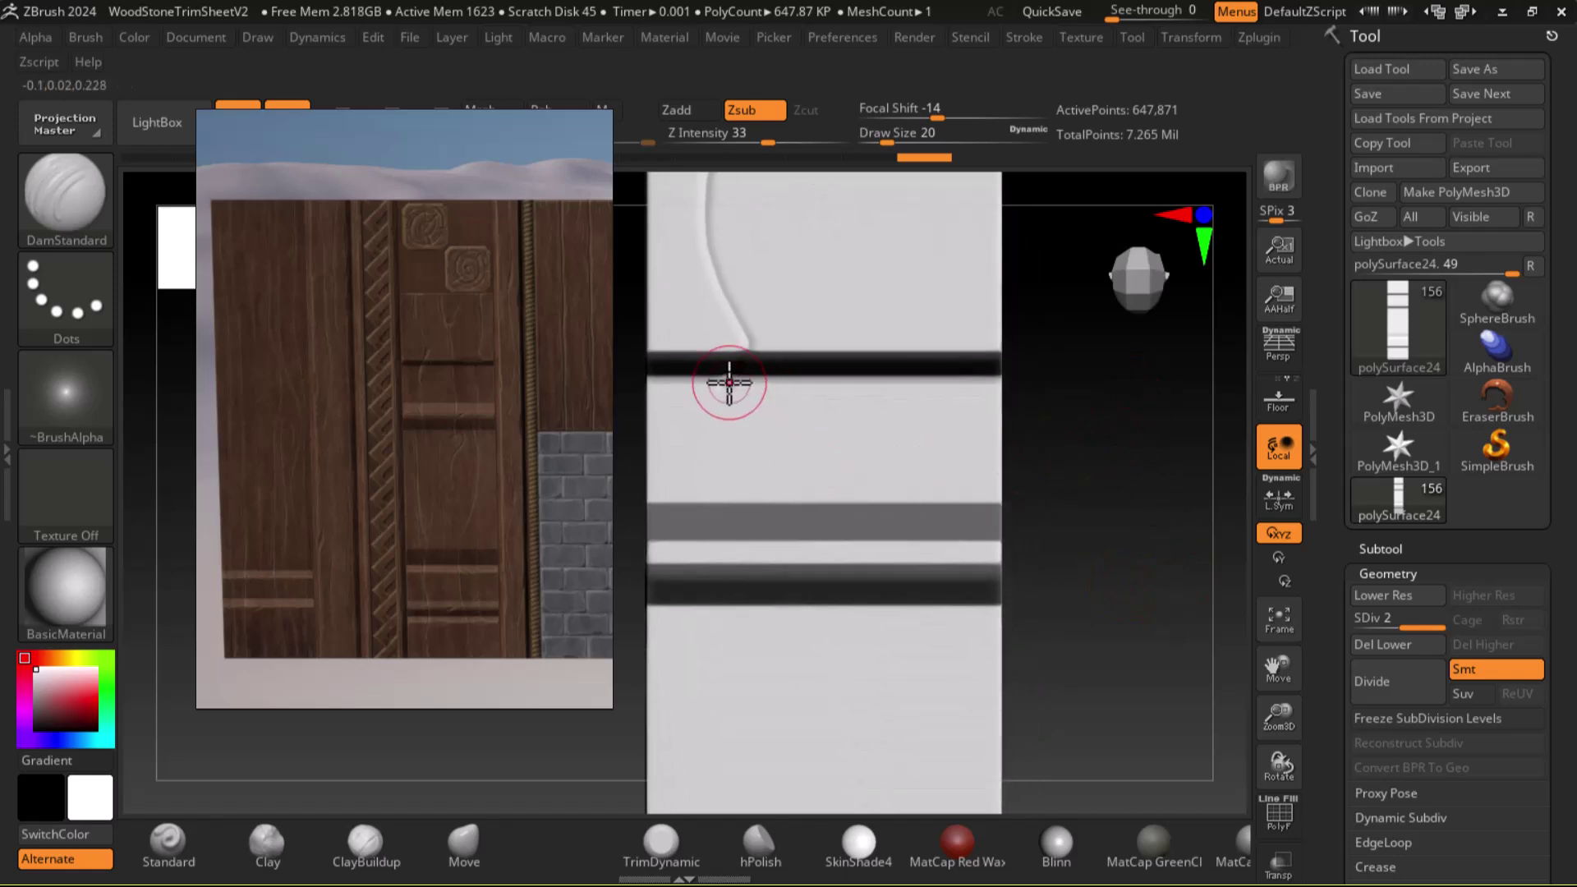
pyautogui.moveTo(717, 468); pyautogui.dragTo(729, 532)
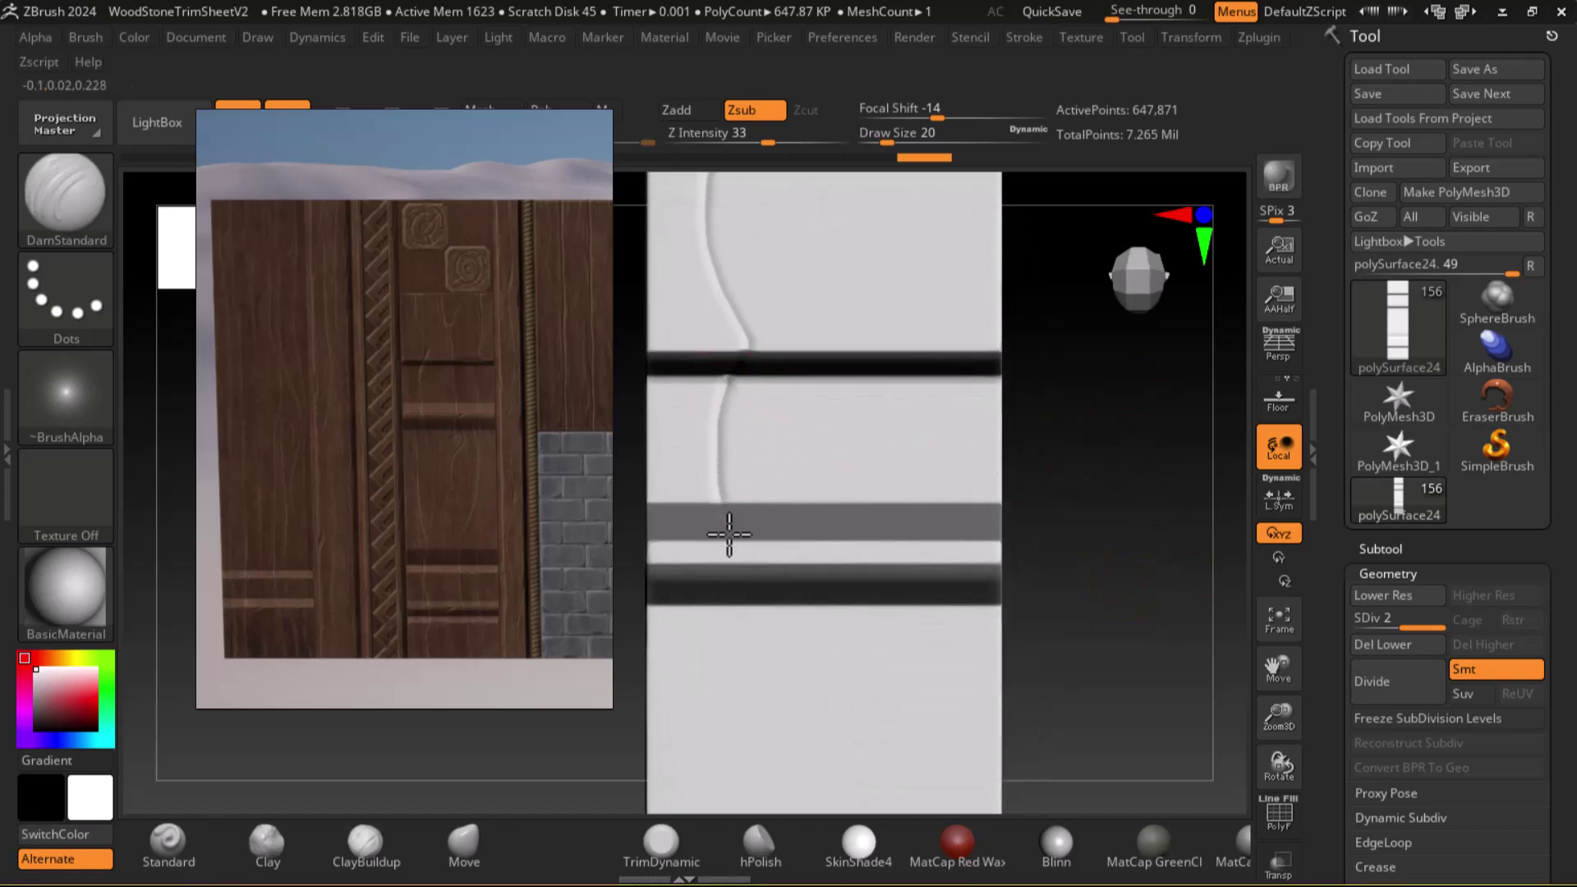
pyautogui.keyDown('alt'); pyautogui.moveTo(1172, 627); pyautogui.dragTo(1200, 476); pyautogui.keyUp('alt')
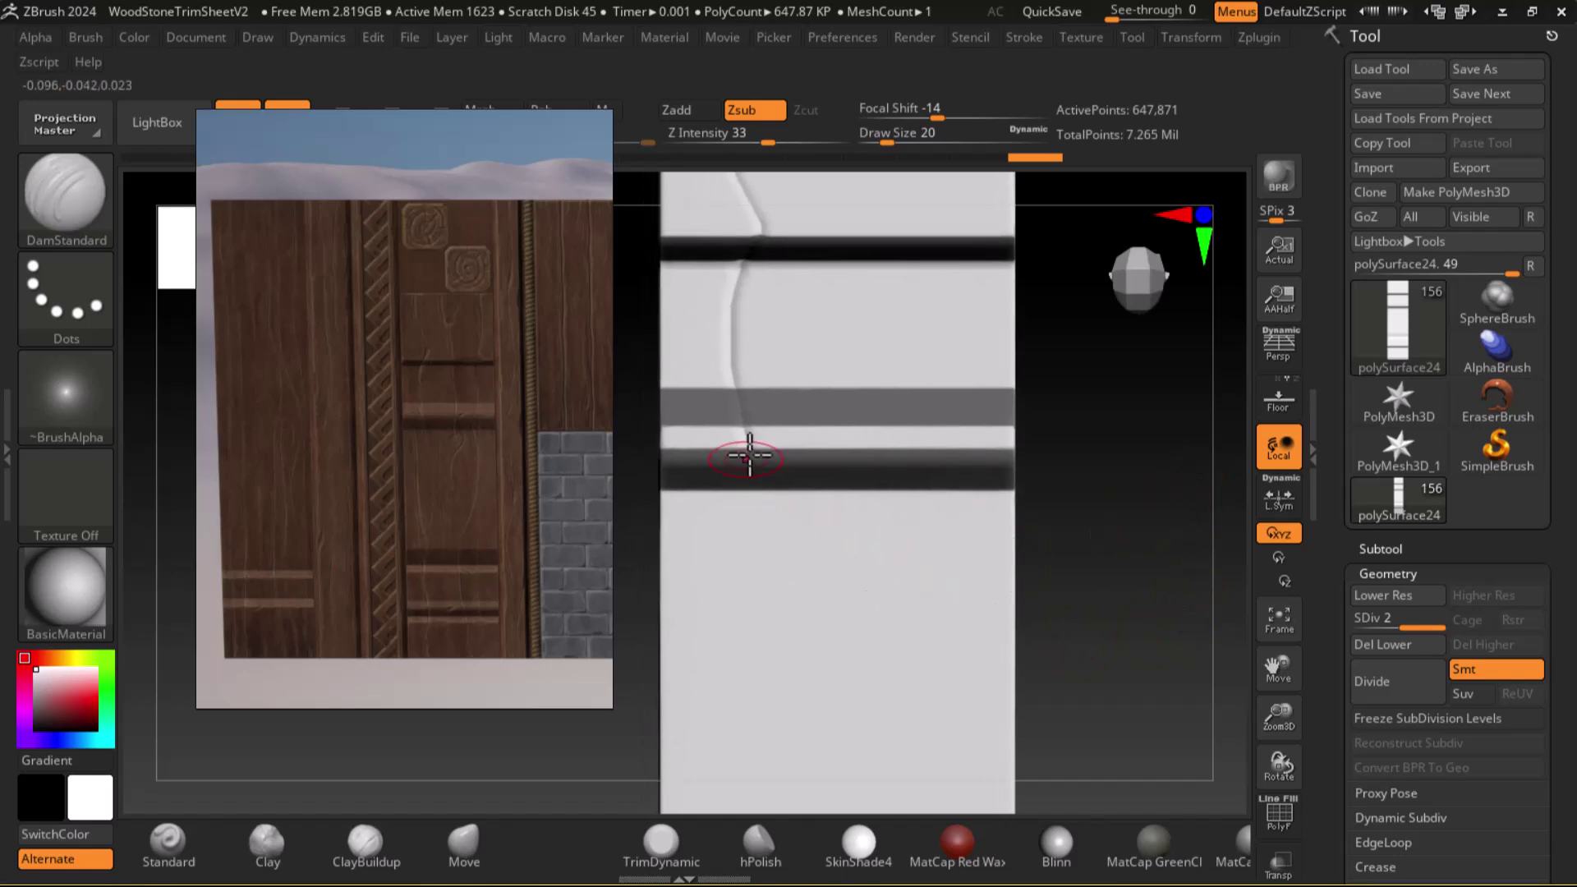
pyautogui.moveTo(748, 449); pyautogui.dragTo(761, 534)
pyautogui.keyDown('alt'); pyautogui.moveTo(1110, 564); pyautogui.dragTo(1130, 457); pyautogui.keyUp('alt')
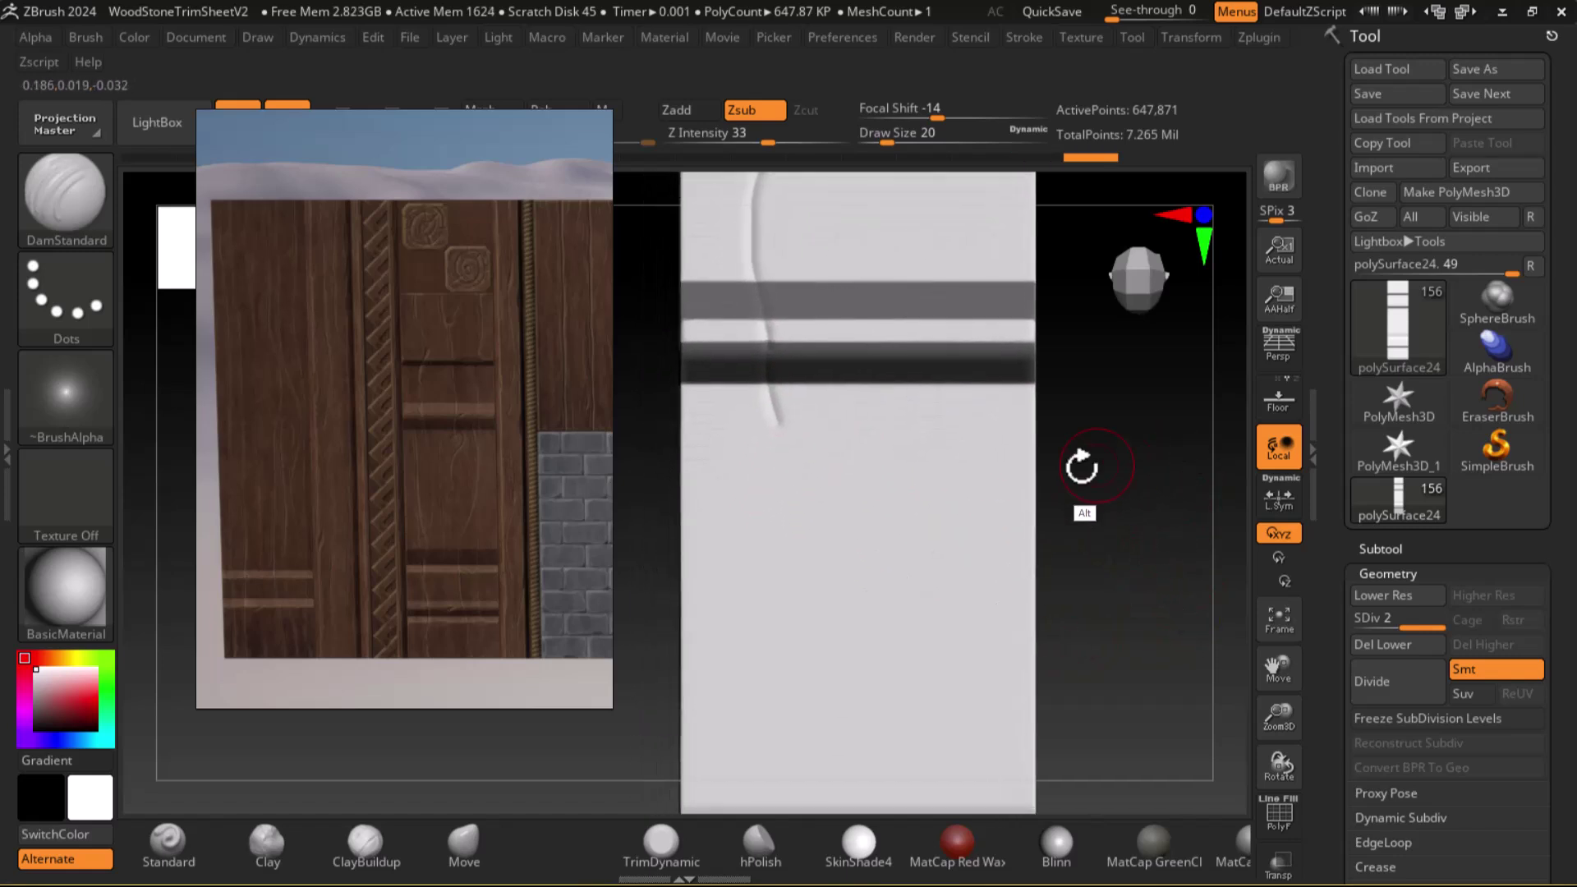
# Continue the wavy left-hand groove down the long middle section and across the lower bands to the bottom edge
pyautogui.keyDown('alt'); pyautogui.moveTo(1161, 559); pyautogui.dragTo(1148, 402); pyautogui.keyUp('alt')
pyautogui.moveTo(720, 267)
pyautogui.keyDown('shift'); pyautogui.mouseDown()
pyautogui.moveTo(736, 277)
pyautogui.moveTo(732, 394)
pyautogui.moveTo(764, 568)
pyautogui.mouseUp(); pyautogui.keyUp('shift')
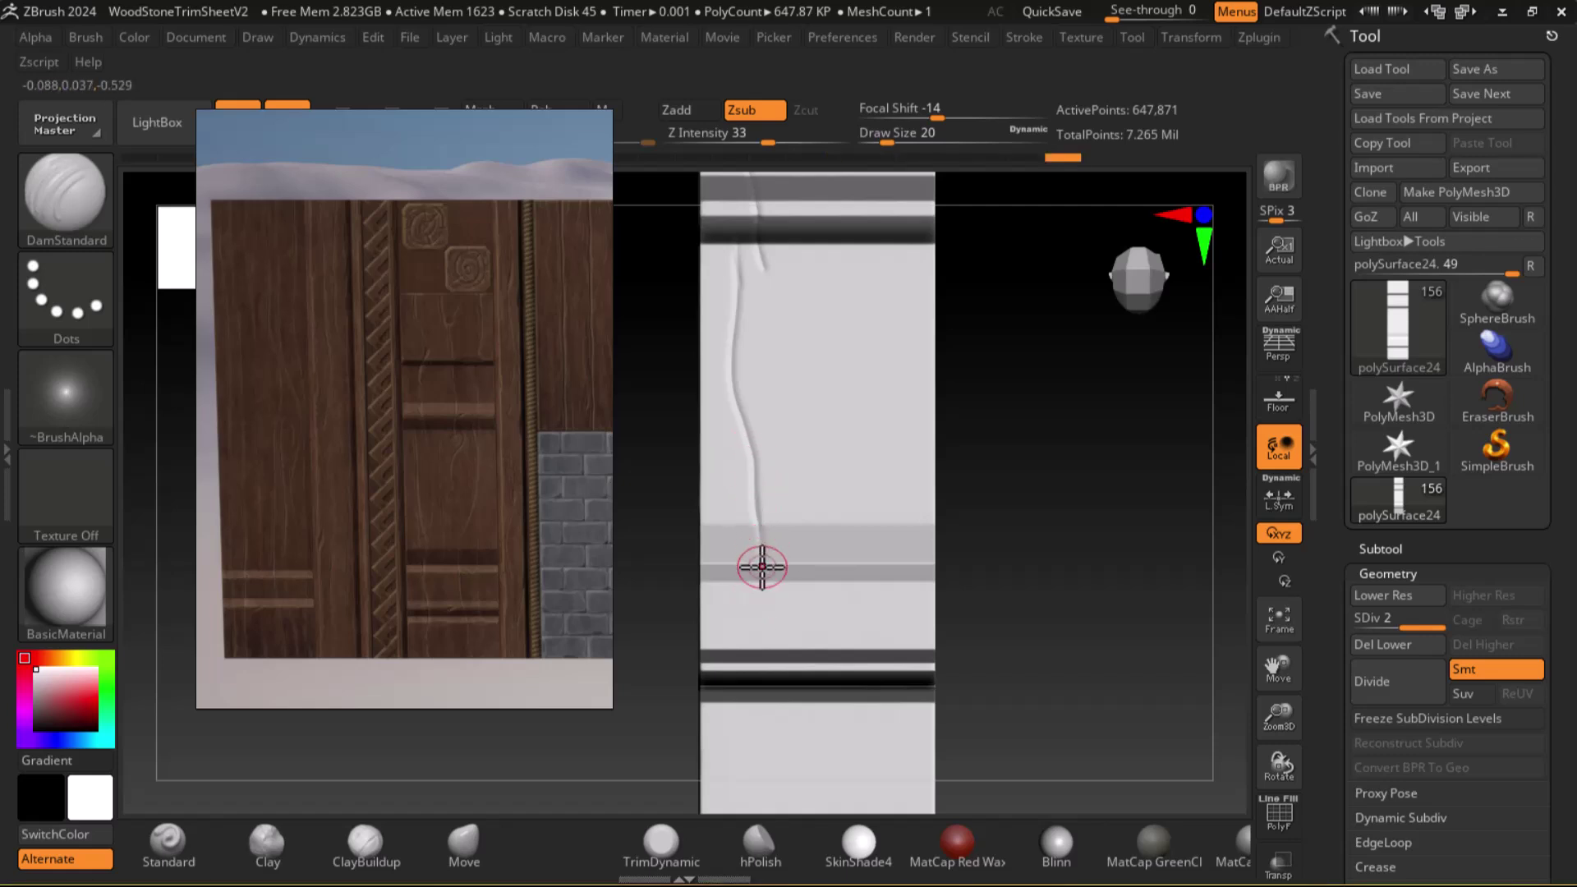
pyautogui.moveTo(757, 593); pyautogui.dragTo(753, 630)
pyautogui.keyDown('alt'); pyautogui.moveTo(1128, 664); pyautogui.dragTo(1104, 531); pyautogui.keyUp('alt')
pyautogui.moveTo(754, 451); pyautogui.dragTo(754, 486)
pyautogui.moveTo(769, 547); pyautogui.dragTo(754, 660)
pyautogui.moveTo(756, 610); pyautogui.dragTo(761, 712)
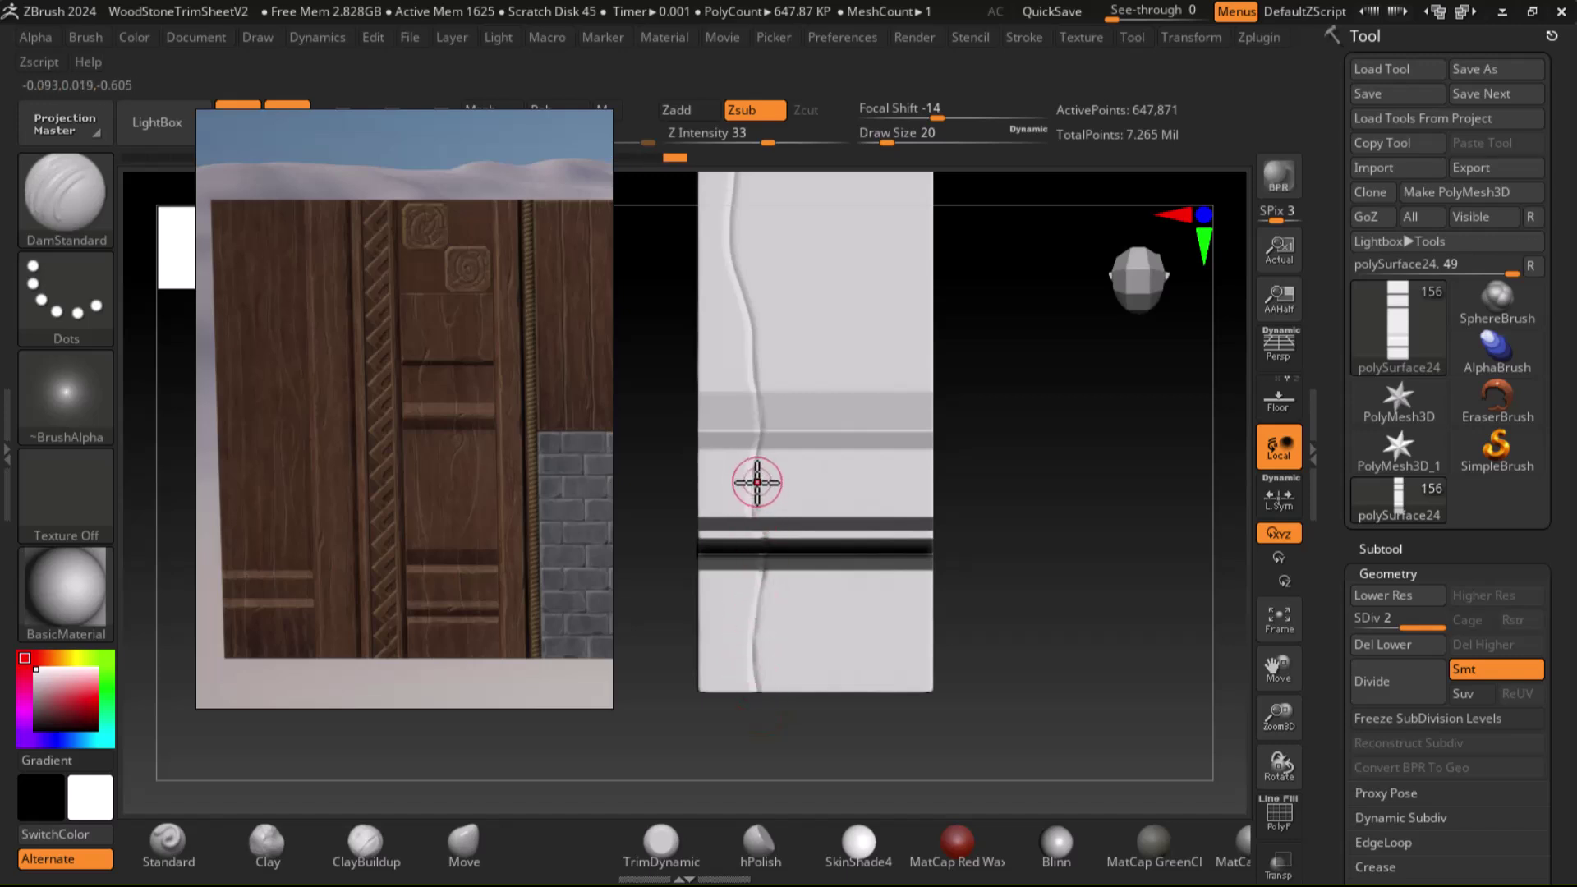
# Deepen the long left-hand groove with short strokes around the lower bands and where it crosses the upper bands
pyautogui.click(765, 563)
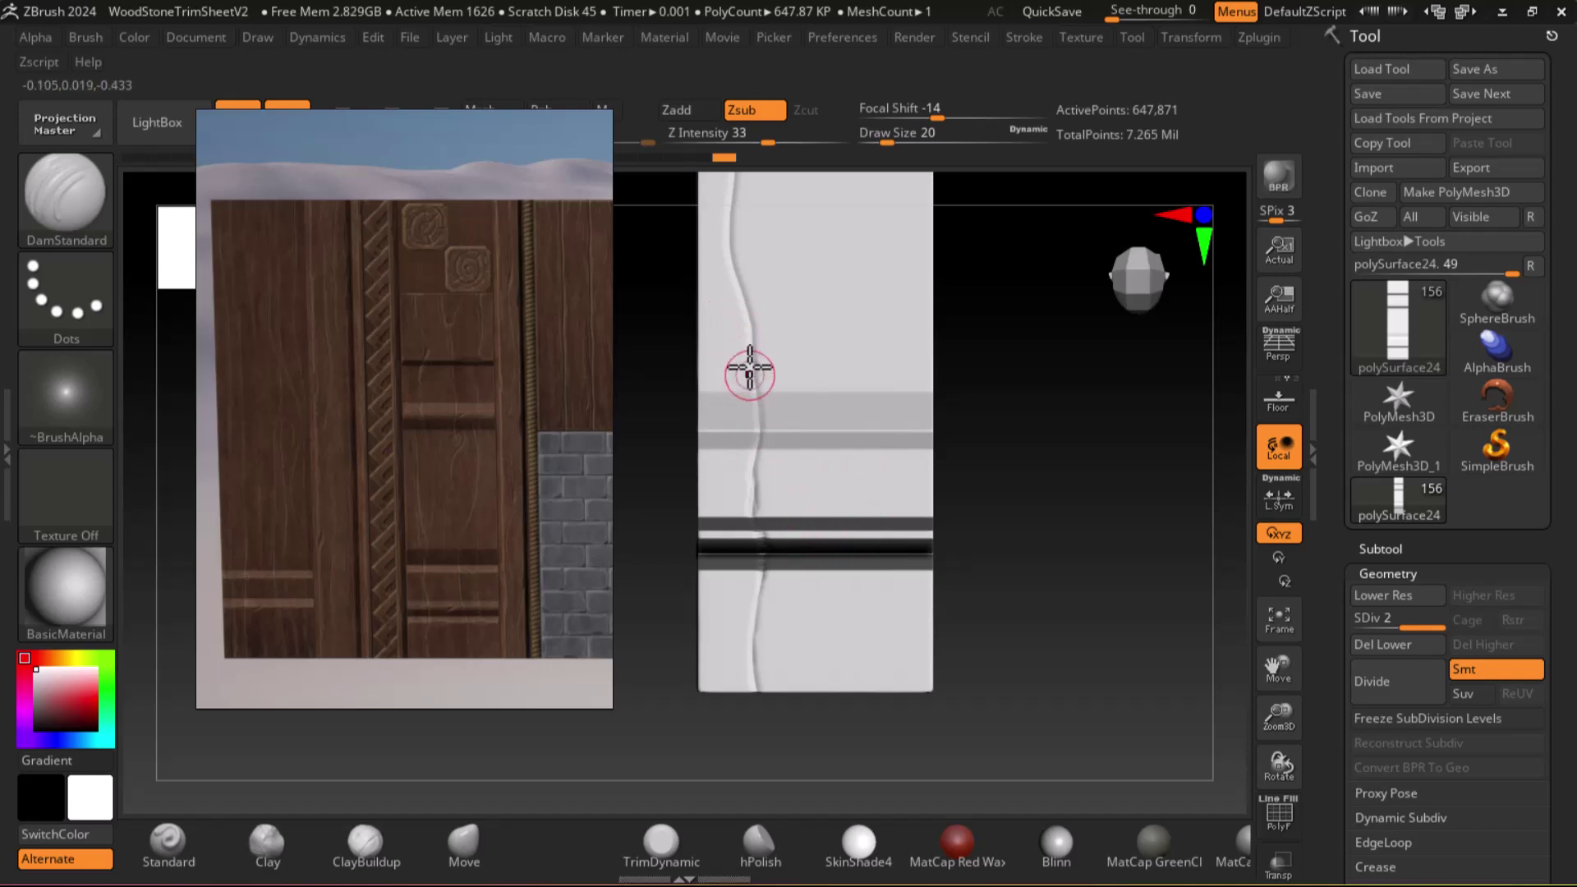
pyautogui.moveTo(749, 384); pyautogui.dragTo(754, 403)
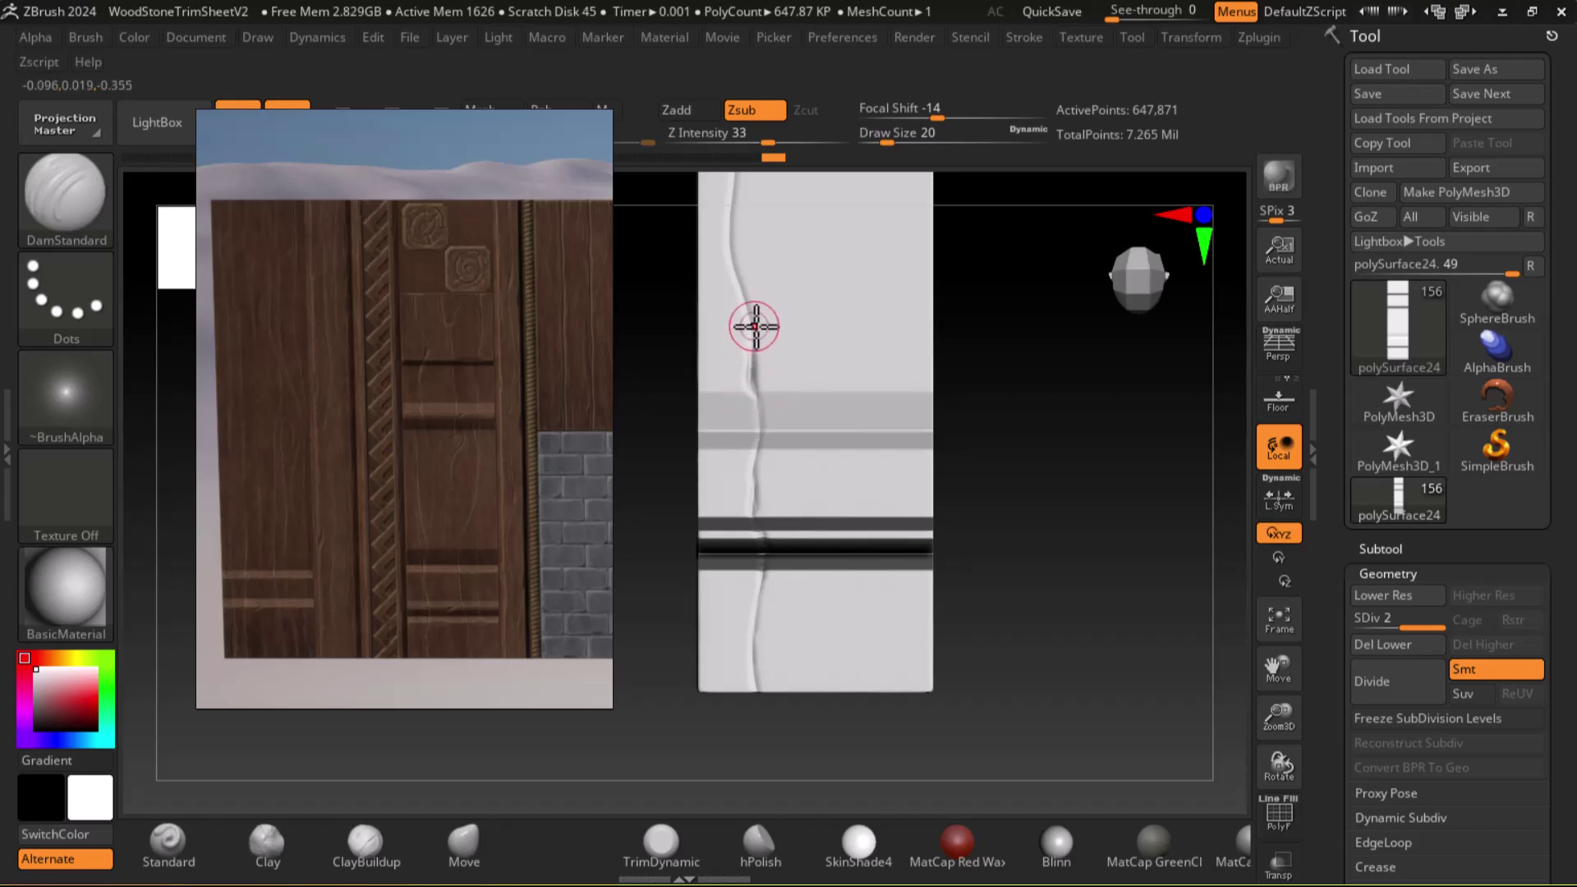
pyautogui.moveTo(1112, 416)
pyautogui.mouseDown()
pyautogui.moveTo(1095, 574)
pyautogui.moveTo(987, 523)
pyautogui.mouseUp()
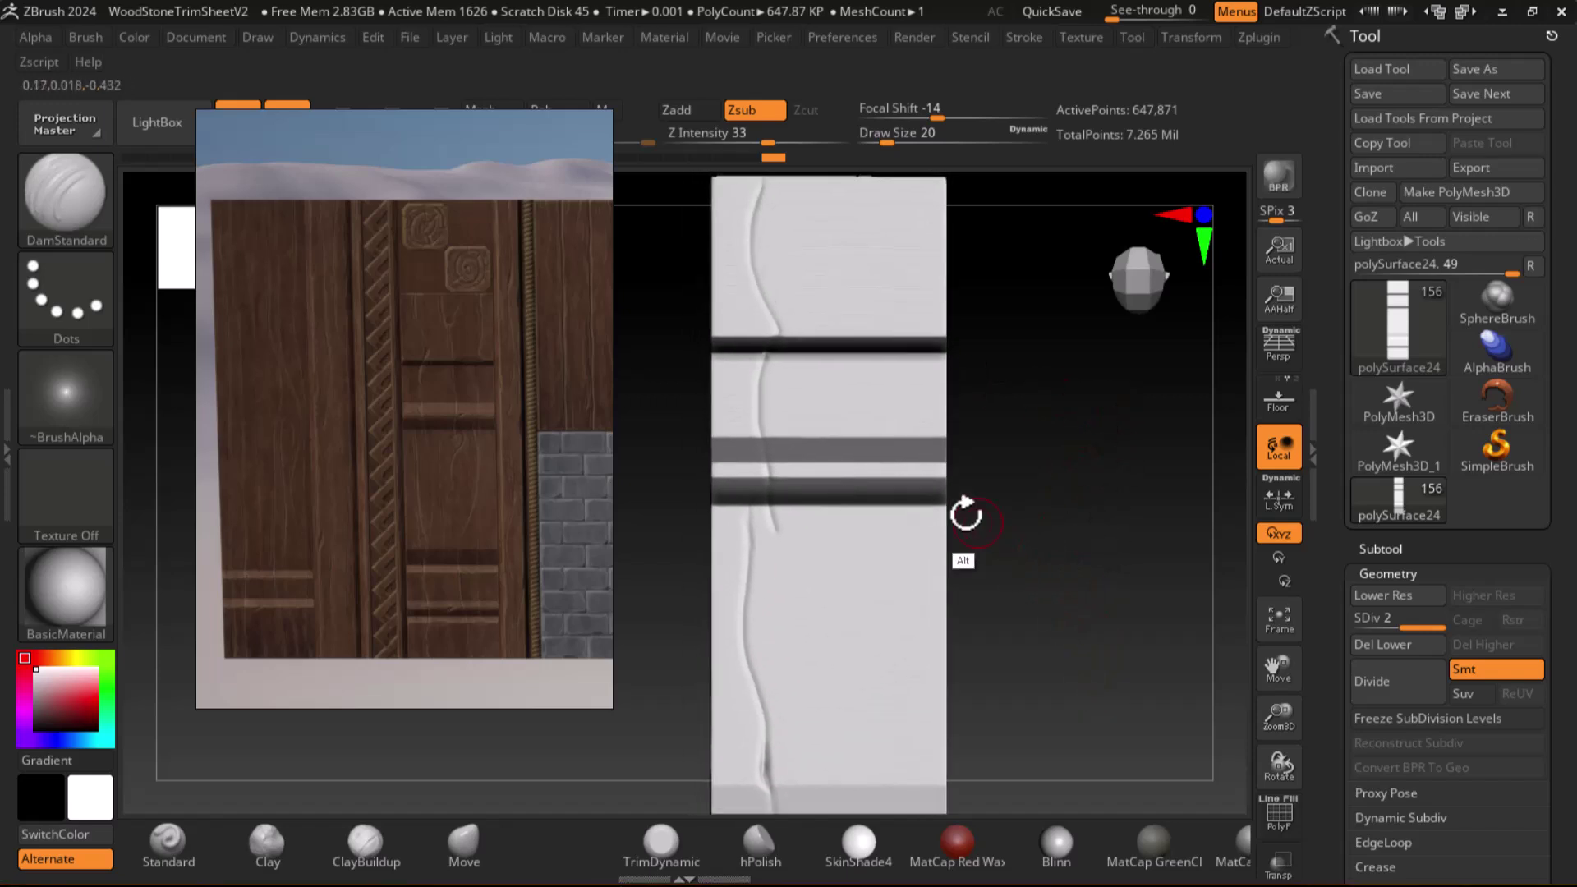
pyautogui.moveTo(1023, 401)
pyautogui.keyDown('alt'); pyautogui.mouseDown()
pyautogui.moveTo(1028, 528)
pyautogui.moveTo(1034, 499)
pyautogui.mouseUp(); pyautogui.keyUp('alt')
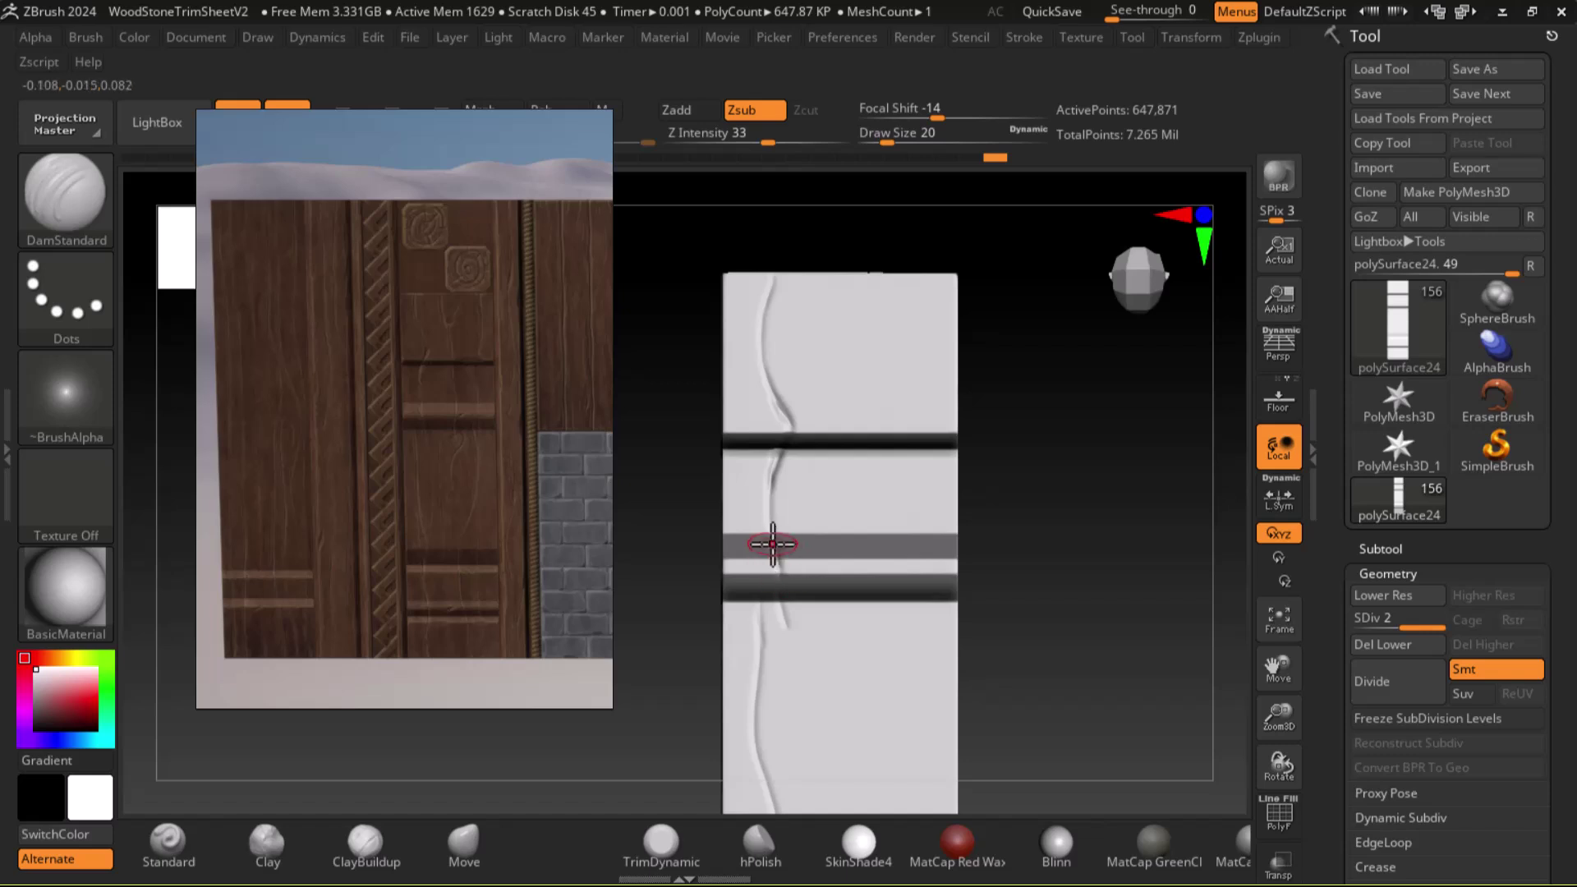
pyautogui.moveTo(930, 583)
pyautogui.keyDown('ctrl'); pyautogui.mouseDown(button='right')
pyautogui.moveTo(1112, 450)
pyautogui.moveTo(1126, 521)
pyautogui.moveTo(851, 416)
pyautogui.mouseUp(button='right'); pyautogui.keyUp('ctrl')
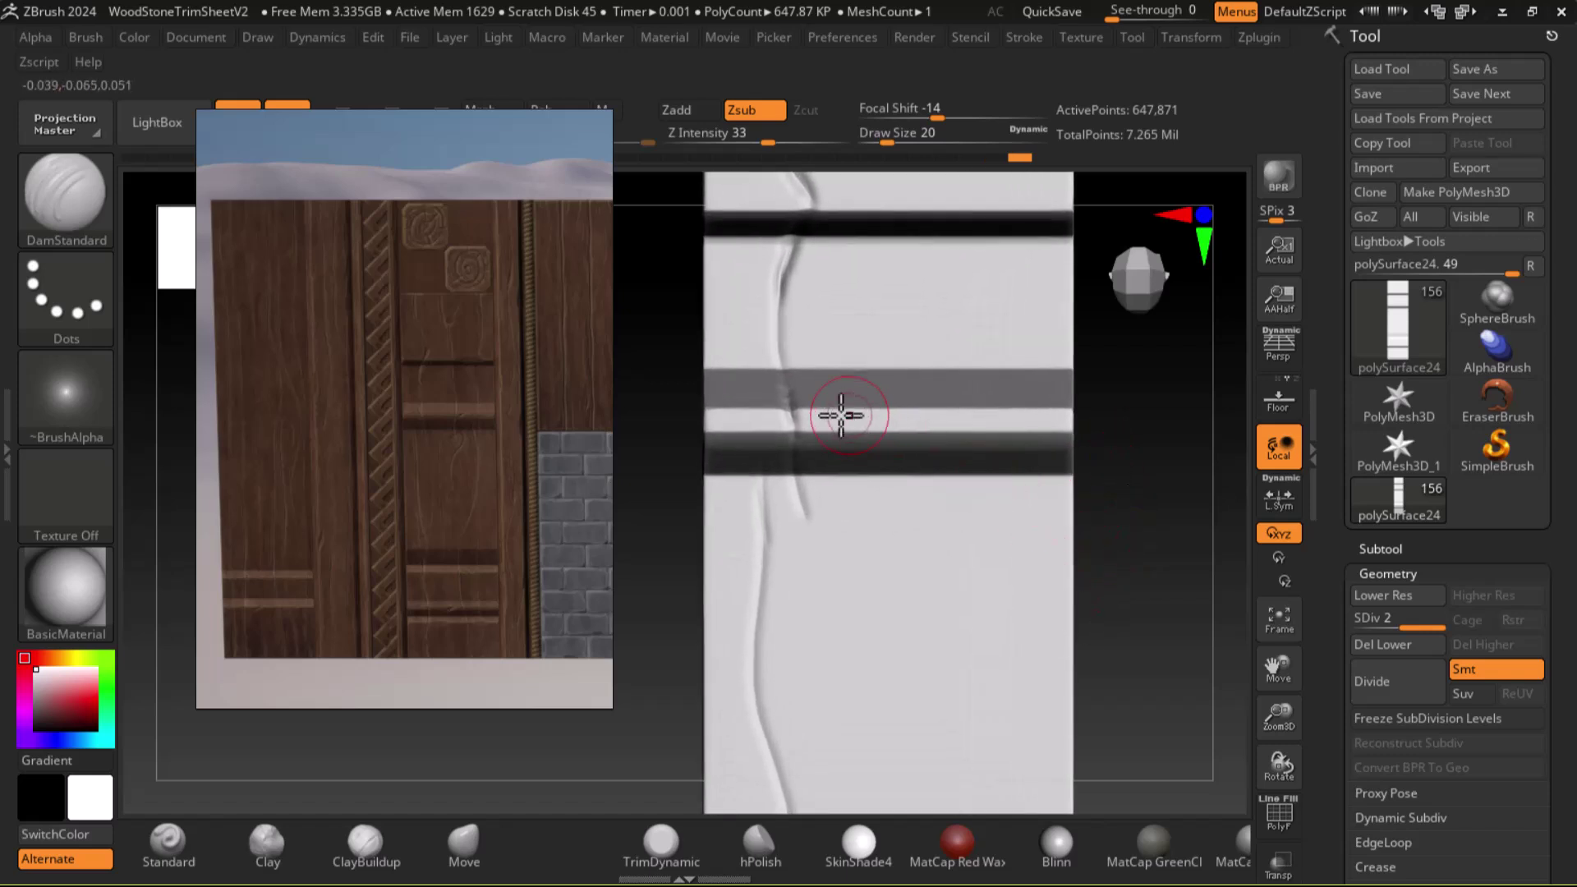
pyautogui.moveTo(784, 409); pyautogui.dragTo(800, 454)
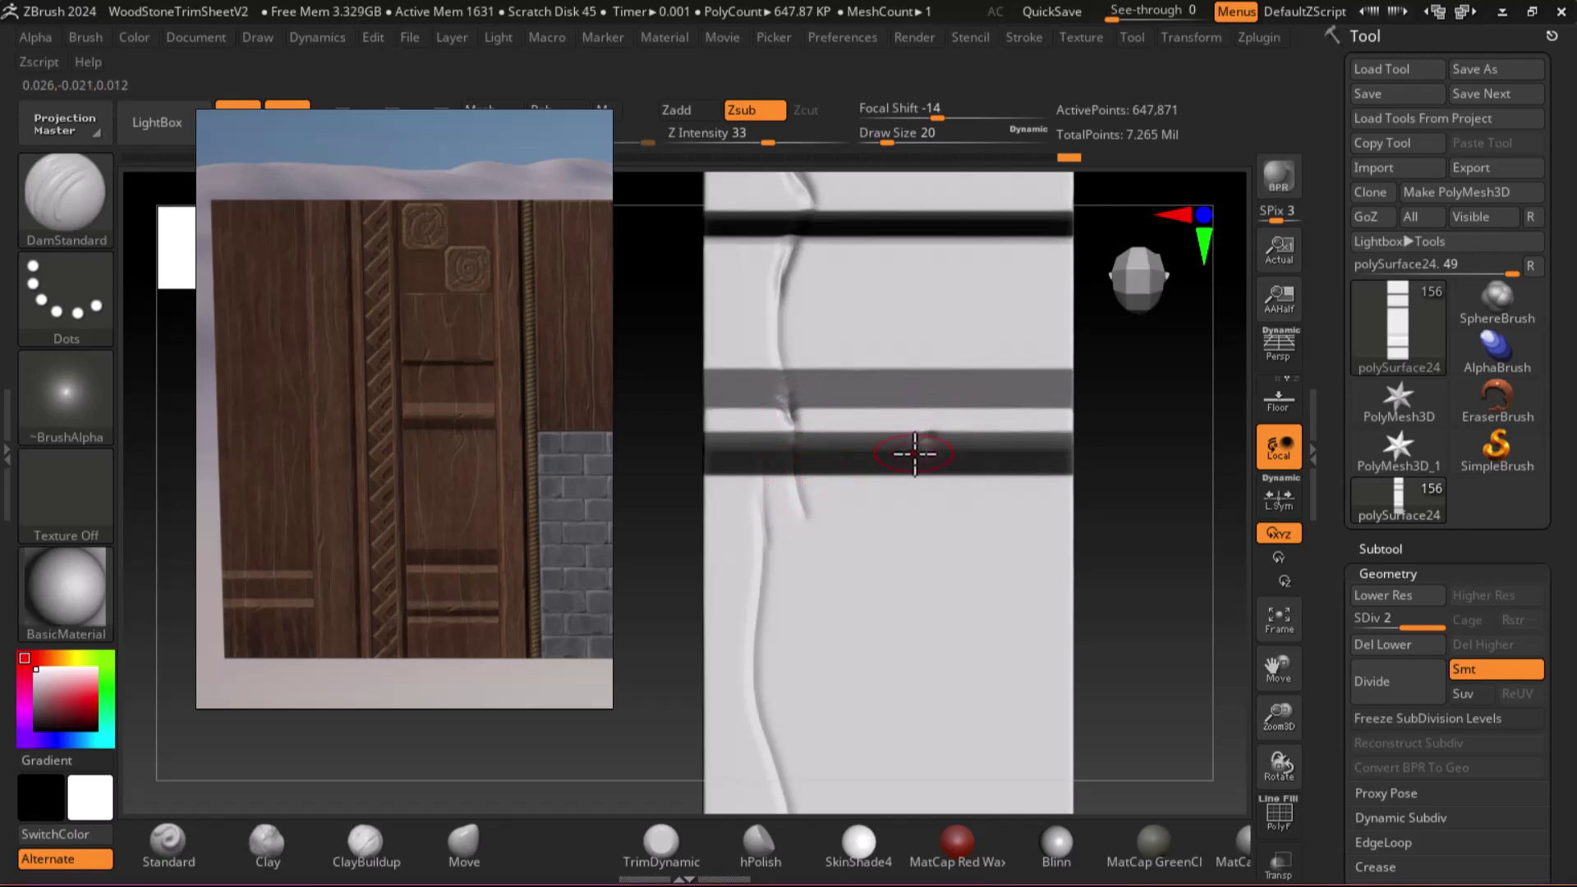
# Reduce the draw size to 8 and carve a thin hook-shaped groove with a curled end below the upper bands
pyautogui.moveTo(1193, 522)
pyautogui.mouseDown()
pyautogui.moveTo(1173, 423)
pyautogui.moveTo(1179, 528)
pyautogui.moveTo(1195, 504)
pyautogui.mouseUp()
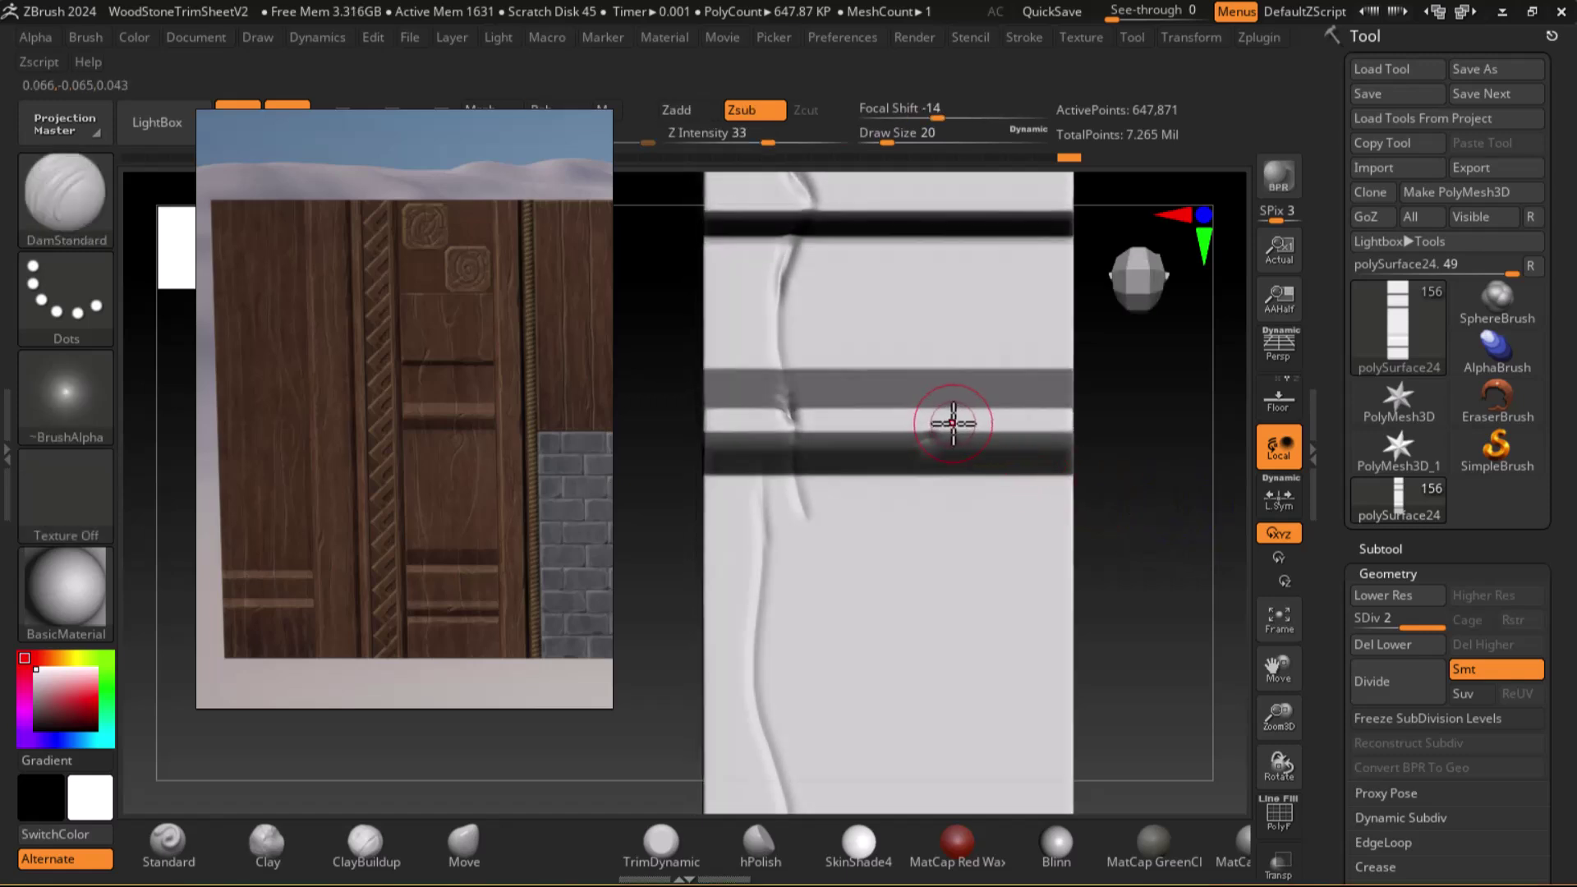
pyautogui.press('[')
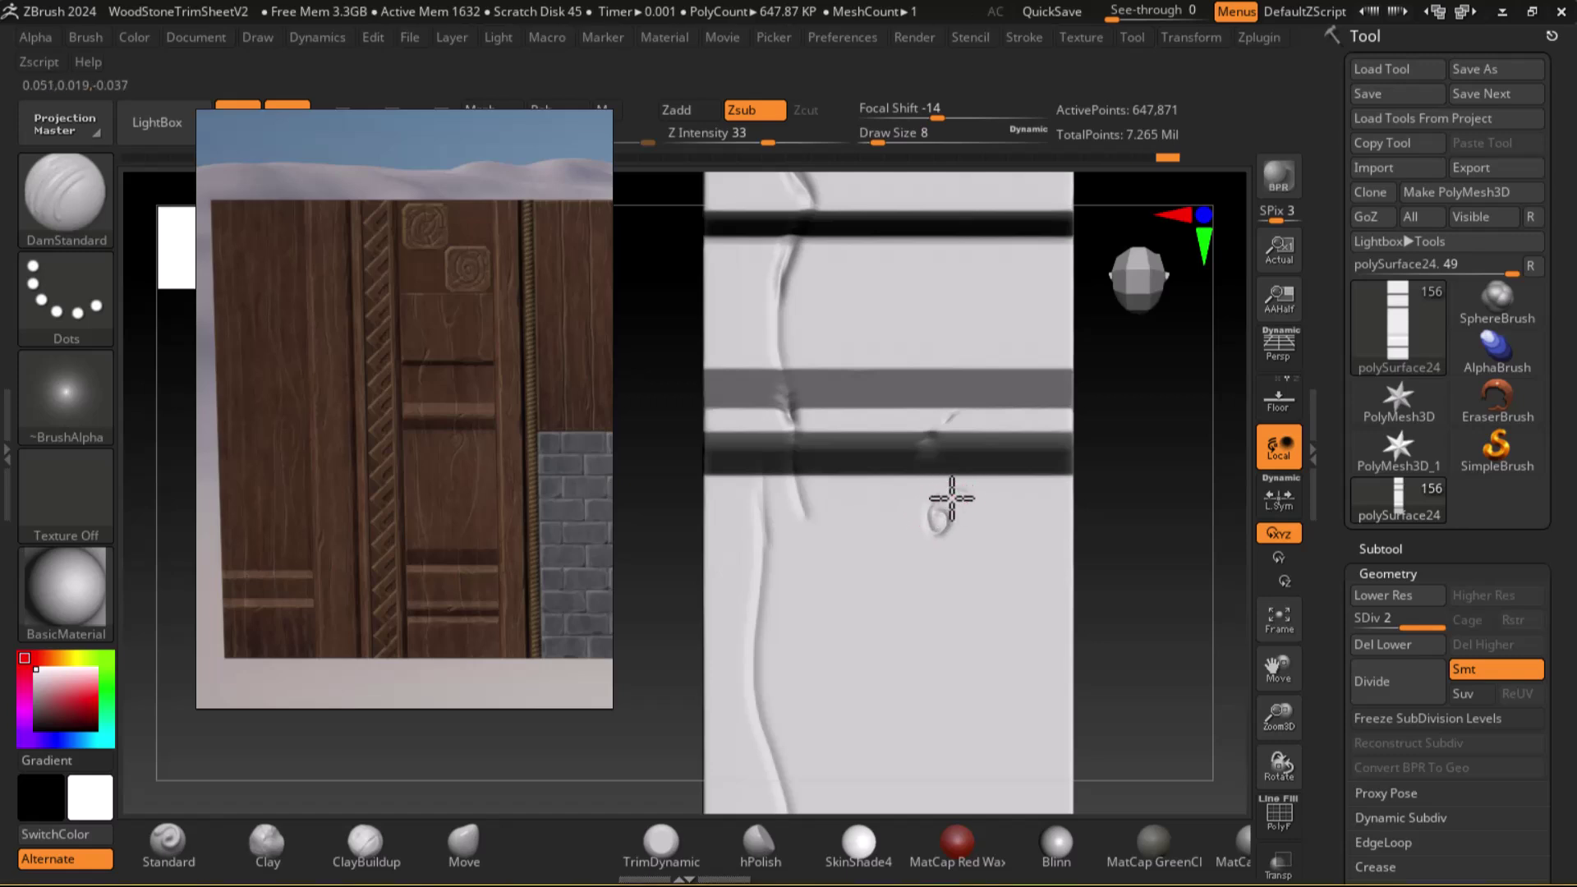
pyautogui.moveTo(966, 497)
pyautogui.mouseDown()
pyautogui.moveTo(978, 535)
pyautogui.moveTo(940, 599)
pyautogui.moveTo(964, 630)
pyautogui.mouseUp()
pyautogui.moveTo(1209, 608)
pyautogui.keyDown('alt'); pyautogui.mouseDown()
pyautogui.moveTo(965, 501)
pyautogui.moveTo(906, 569)
pyautogui.moveTo(916, 411)
pyautogui.mouseUp(); pyautogui.keyUp('alt')
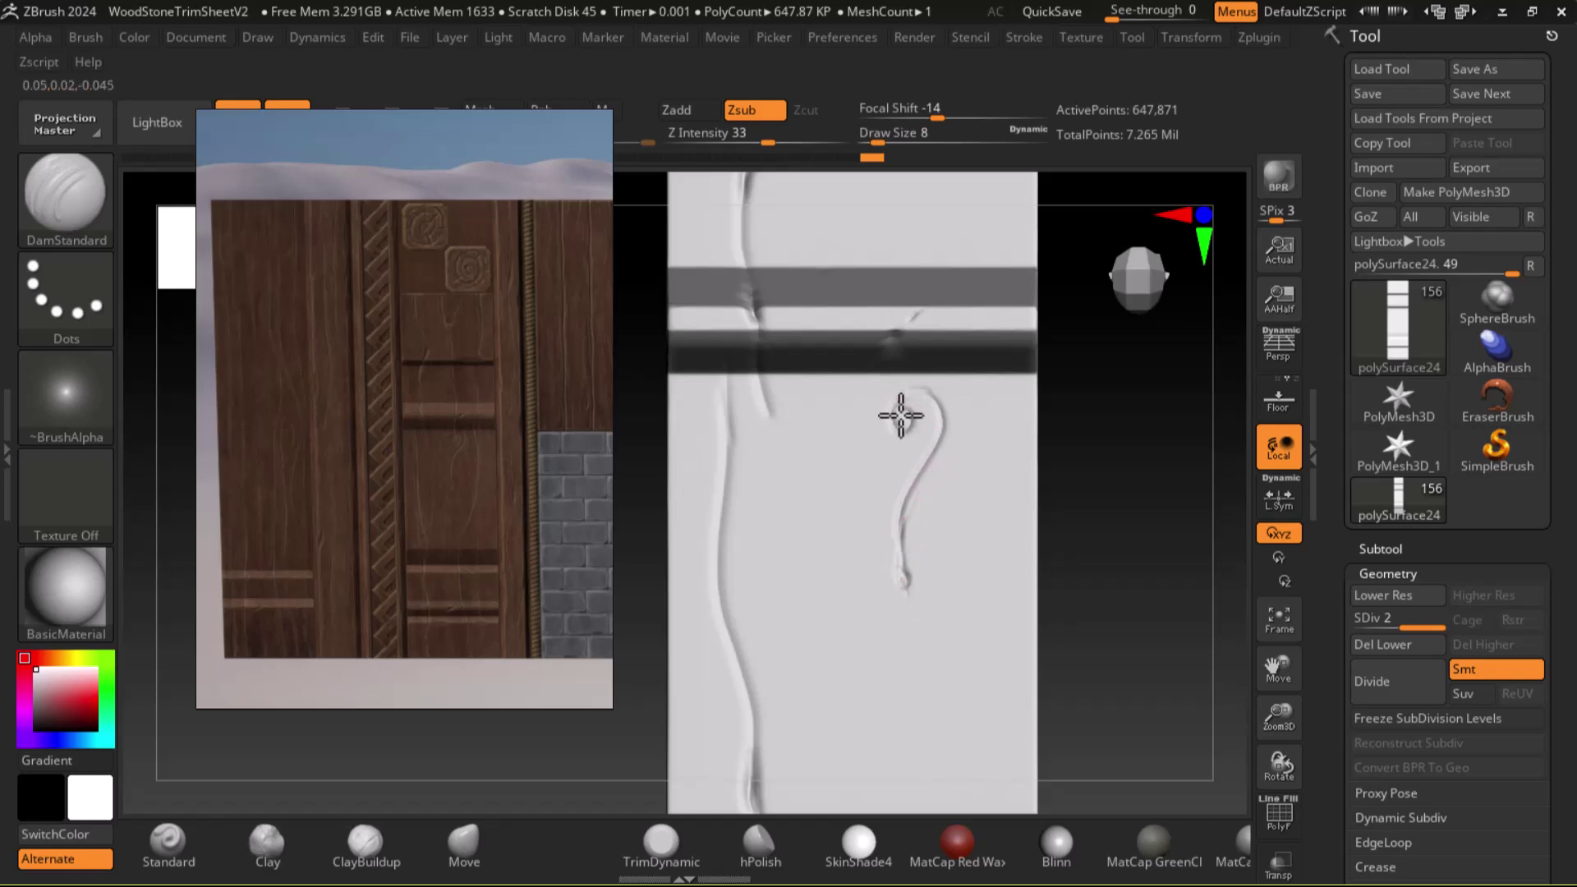
pyautogui.press('shift')
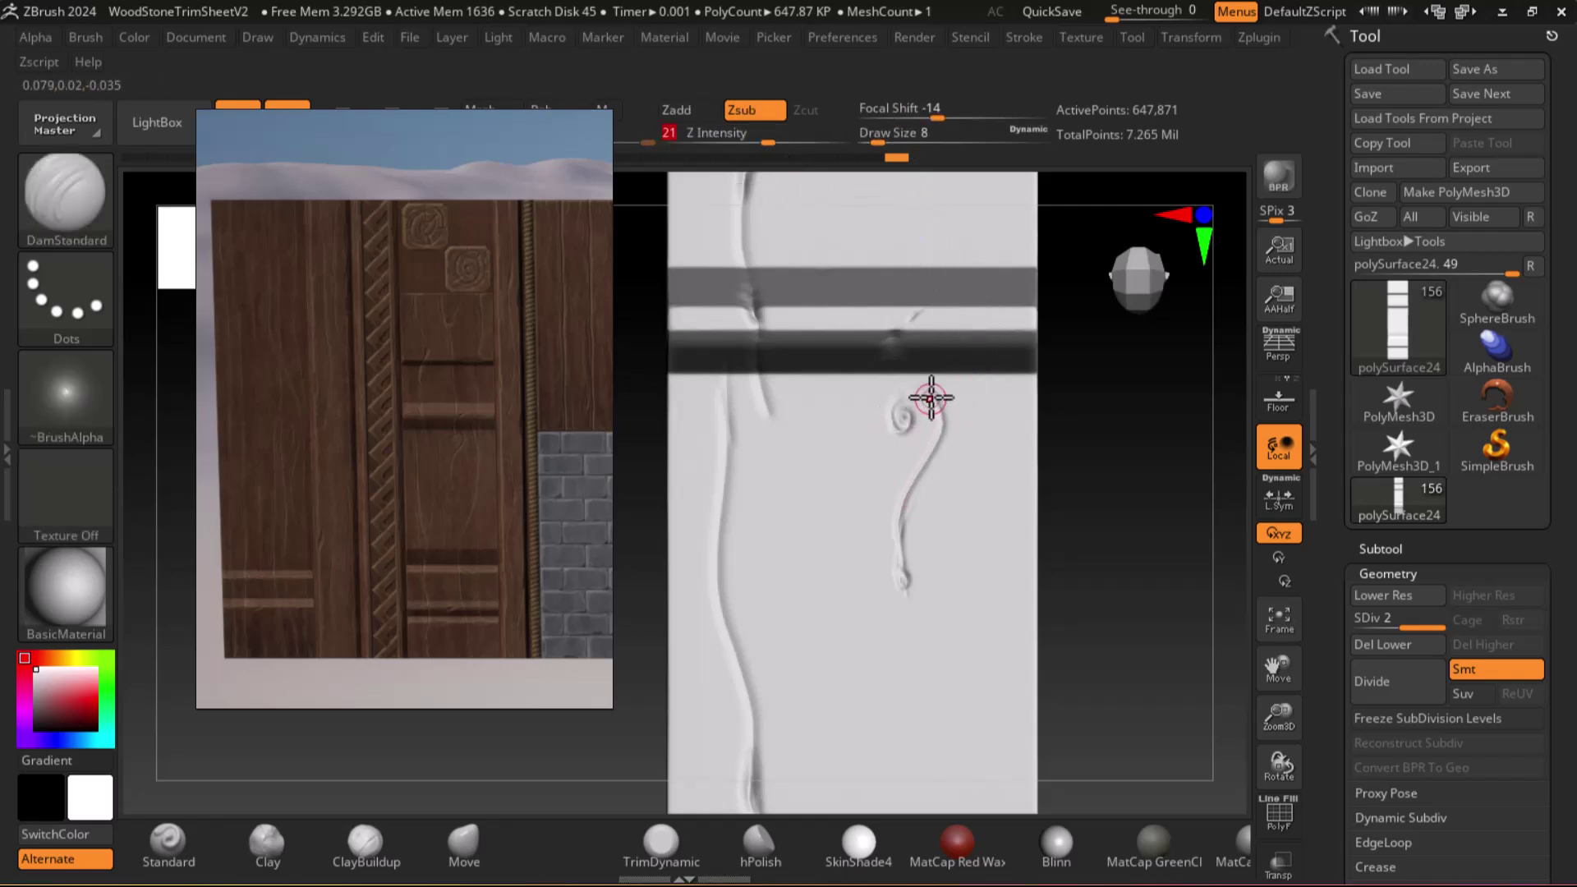
pyautogui.moveTo(925, 396)
pyautogui.mouseDown()
pyautogui.moveTo(881, 423)
pyautogui.moveTo(898, 405)
pyautogui.moveTo(908, 422)
pyautogui.moveTo(901, 390)
pyautogui.mouseUp()
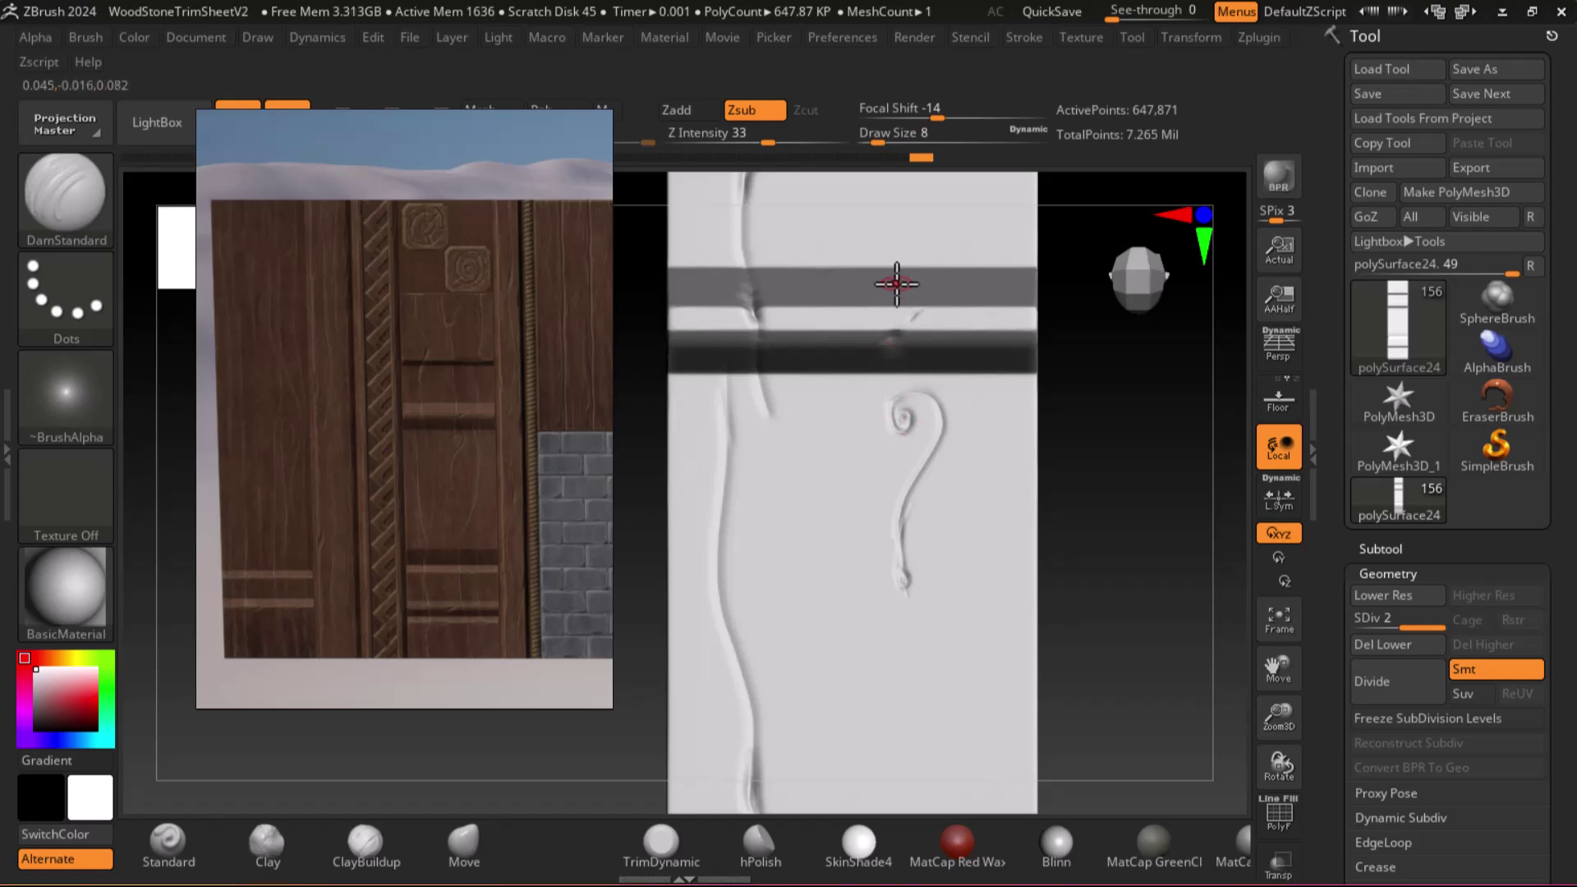
# Carve a thin Y-shaped crack at the panel's top centre and extend it down across the upper bands
pyautogui.moveTo(1120, 476)
pyautogui.mouseDown()
pyautogui.moveTo(1152, 486)
pyautogui.moveTo(1172, 528)
pyautogui.moveTo(1144, 457)
pyautogui.mouseUp()
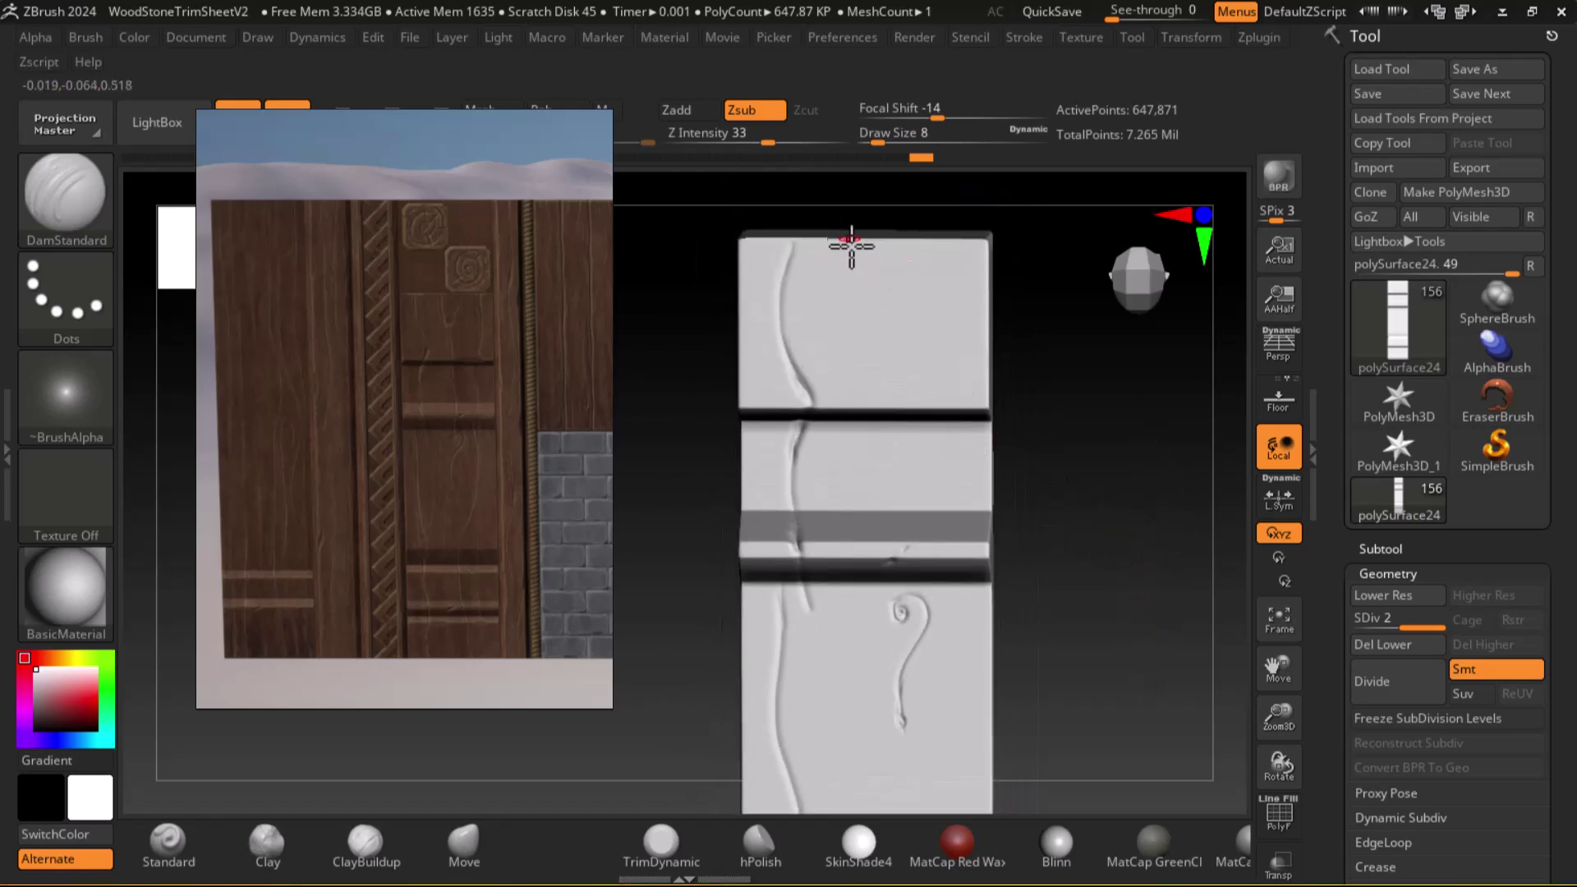
pyautogui.moveTo(862, 289); pyautogui.dragTo(878, 332)
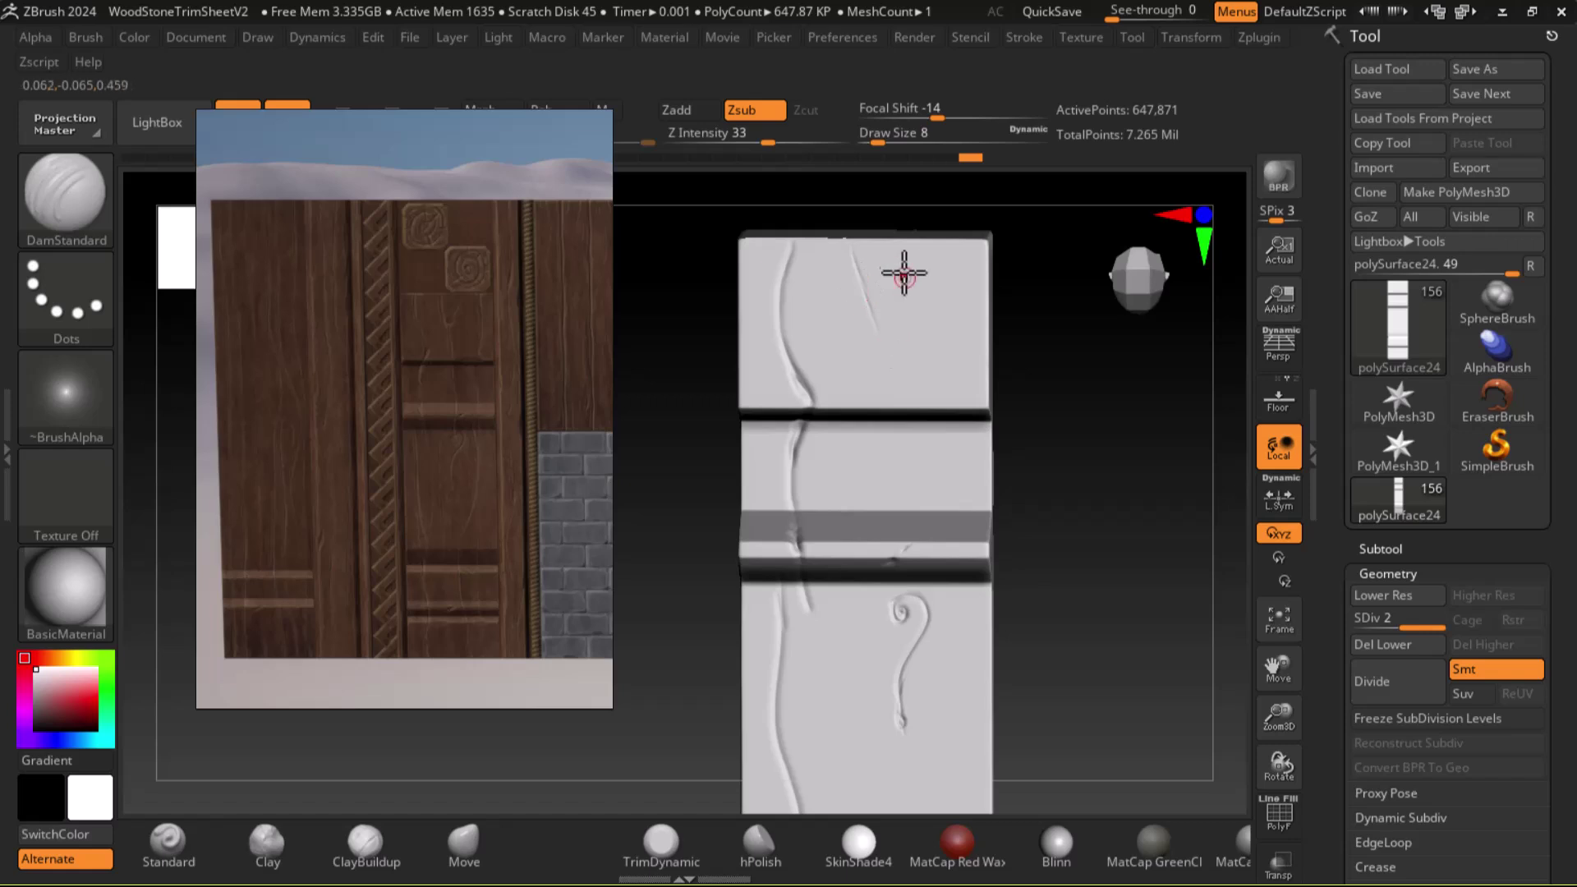
pyautogui.moveTo(899, 246); pyautogui.dragTo(868, 318)
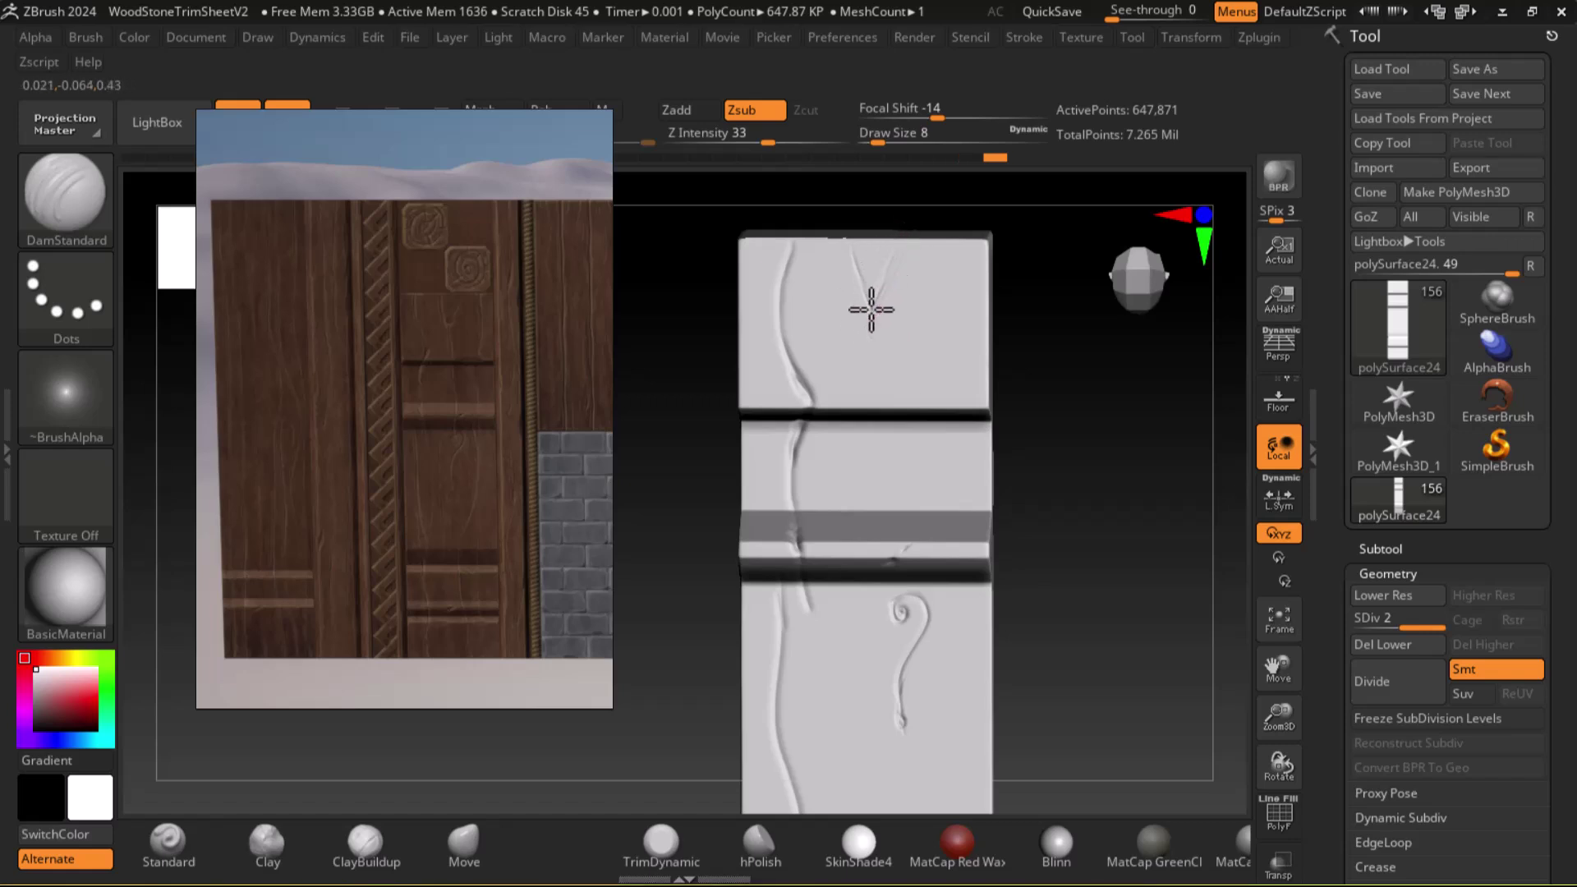
pyautogui.moveTo(877, 315); pyautogui.dragTo(876, 392)
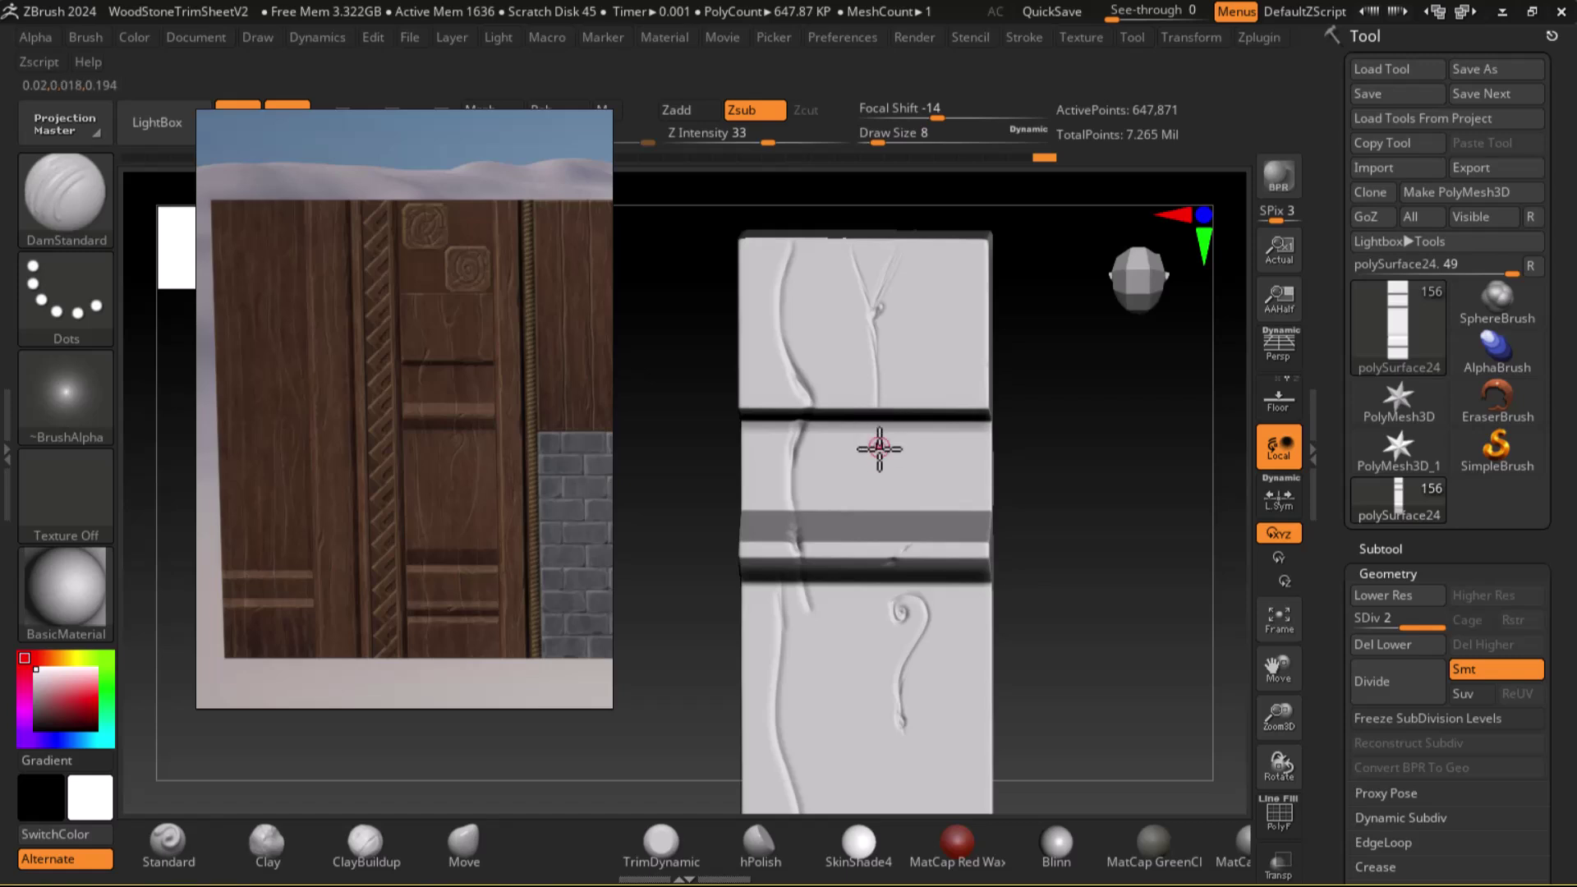
pyautogui.moveTo(890, 516); pyautogui.dragTo(889, 519)
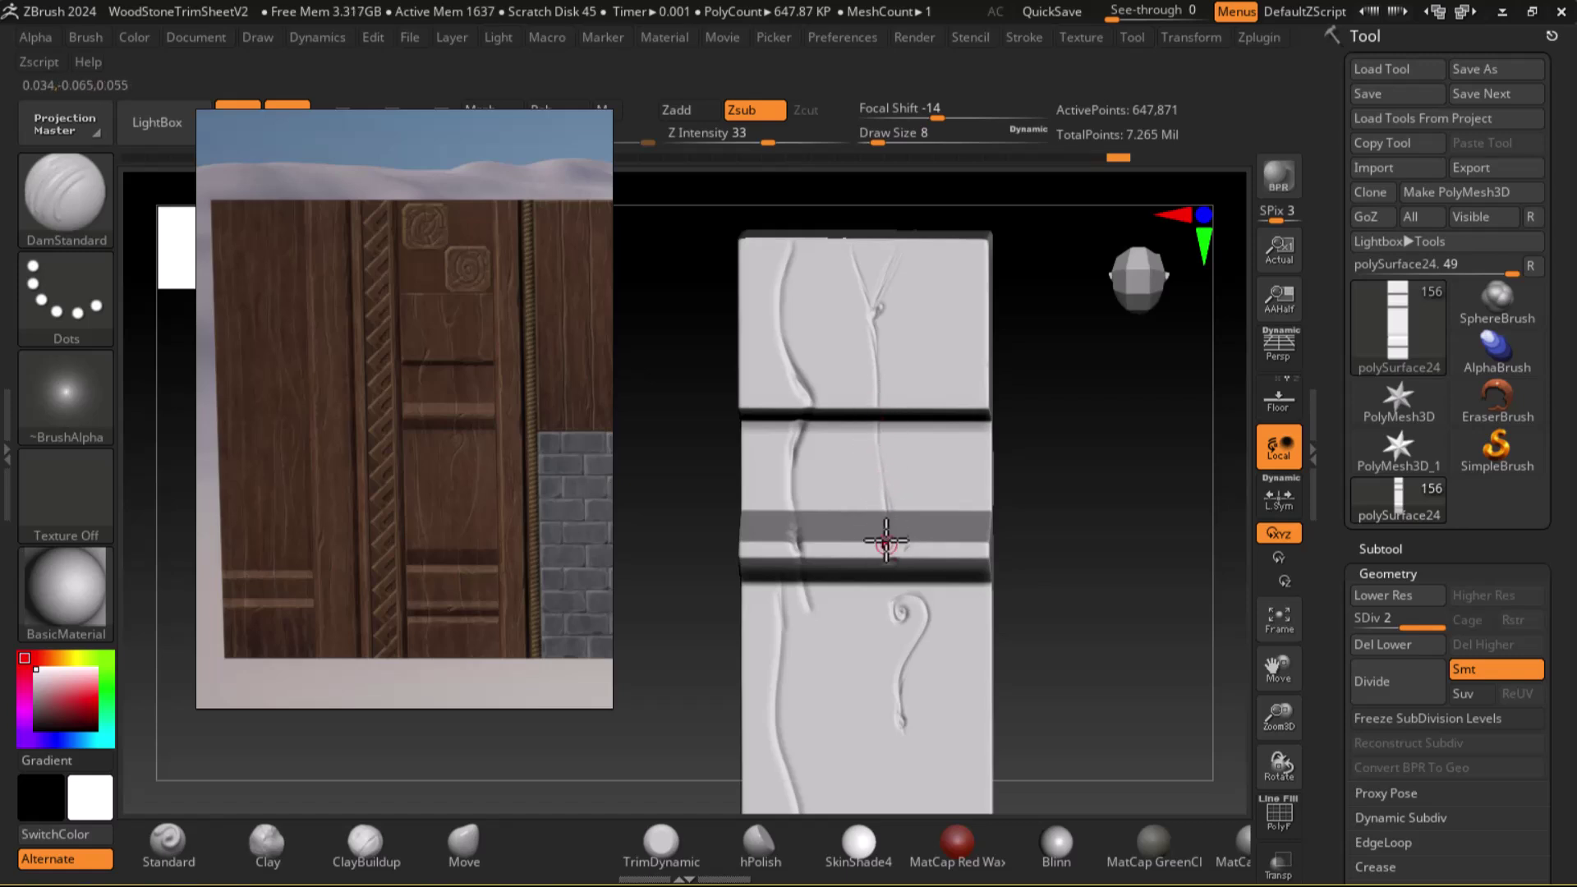
pyautogui.moveTo(888, 574)
pyautogui.mouseDown()
pyautogui.moveTo(891, 616)
pyautogui.moveTo(890, 570)
pyautogui.mouseUp()
pyautogui.keyDown('alt'); pyautogui.moveTo(1089, 409); pyautogui.dragTo(1070, 519); pyautogui.keyUp('alt')
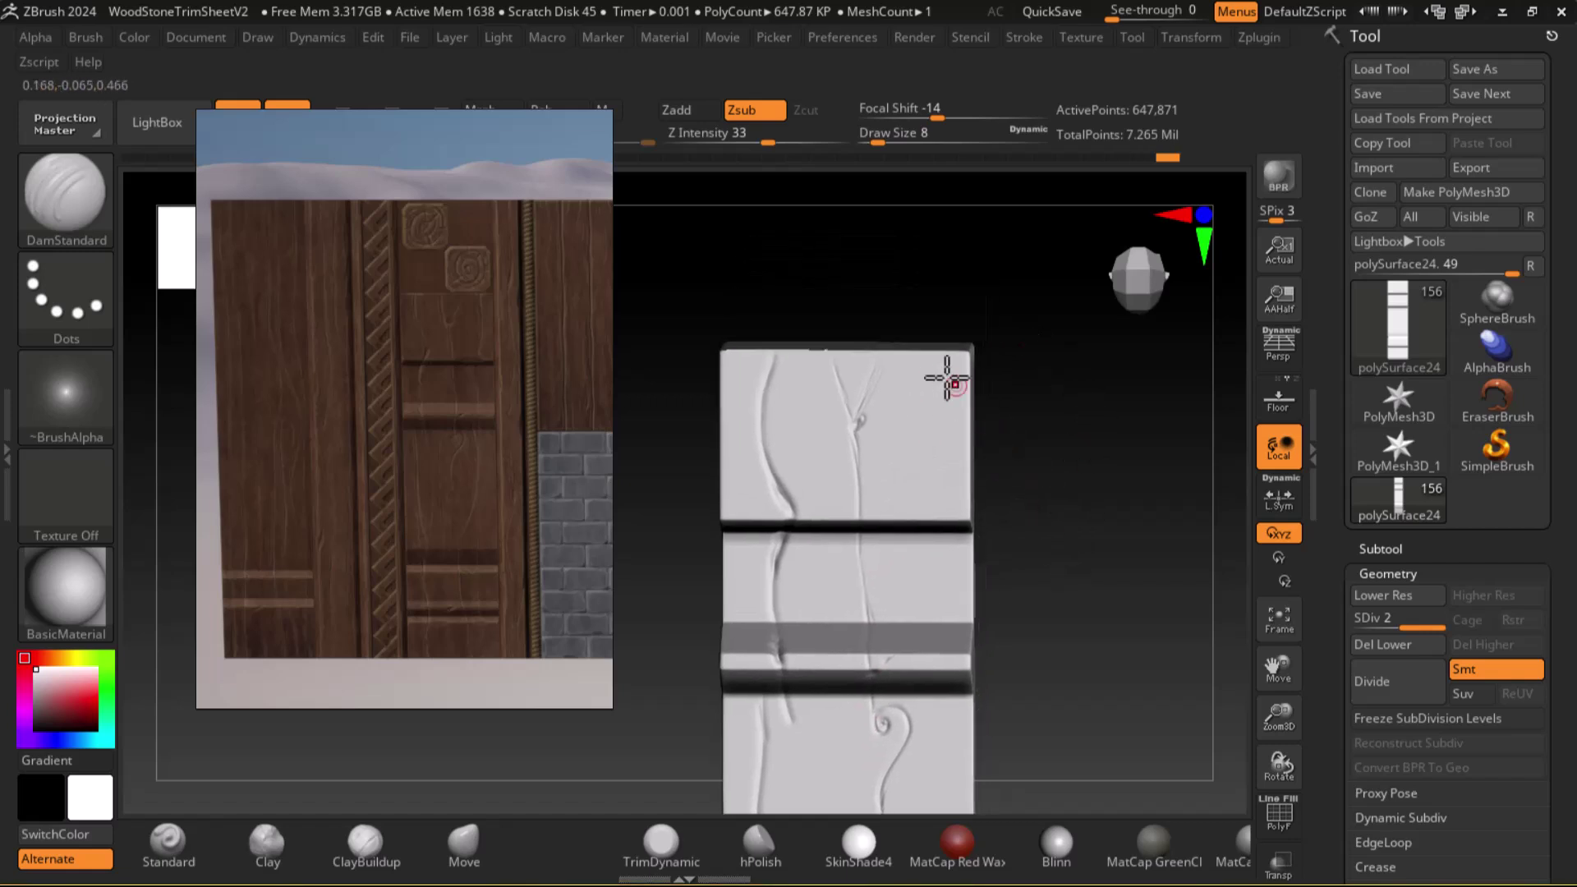
# Carve a thin wavy groove down the panel's right side from the top edge across the upper bands
pyautogui.moveTo(929, 338); pyautogui.dragTo(937, 366)
pyautogui.moveTo(942, 427); pyautogui.dragTo(935, 549)
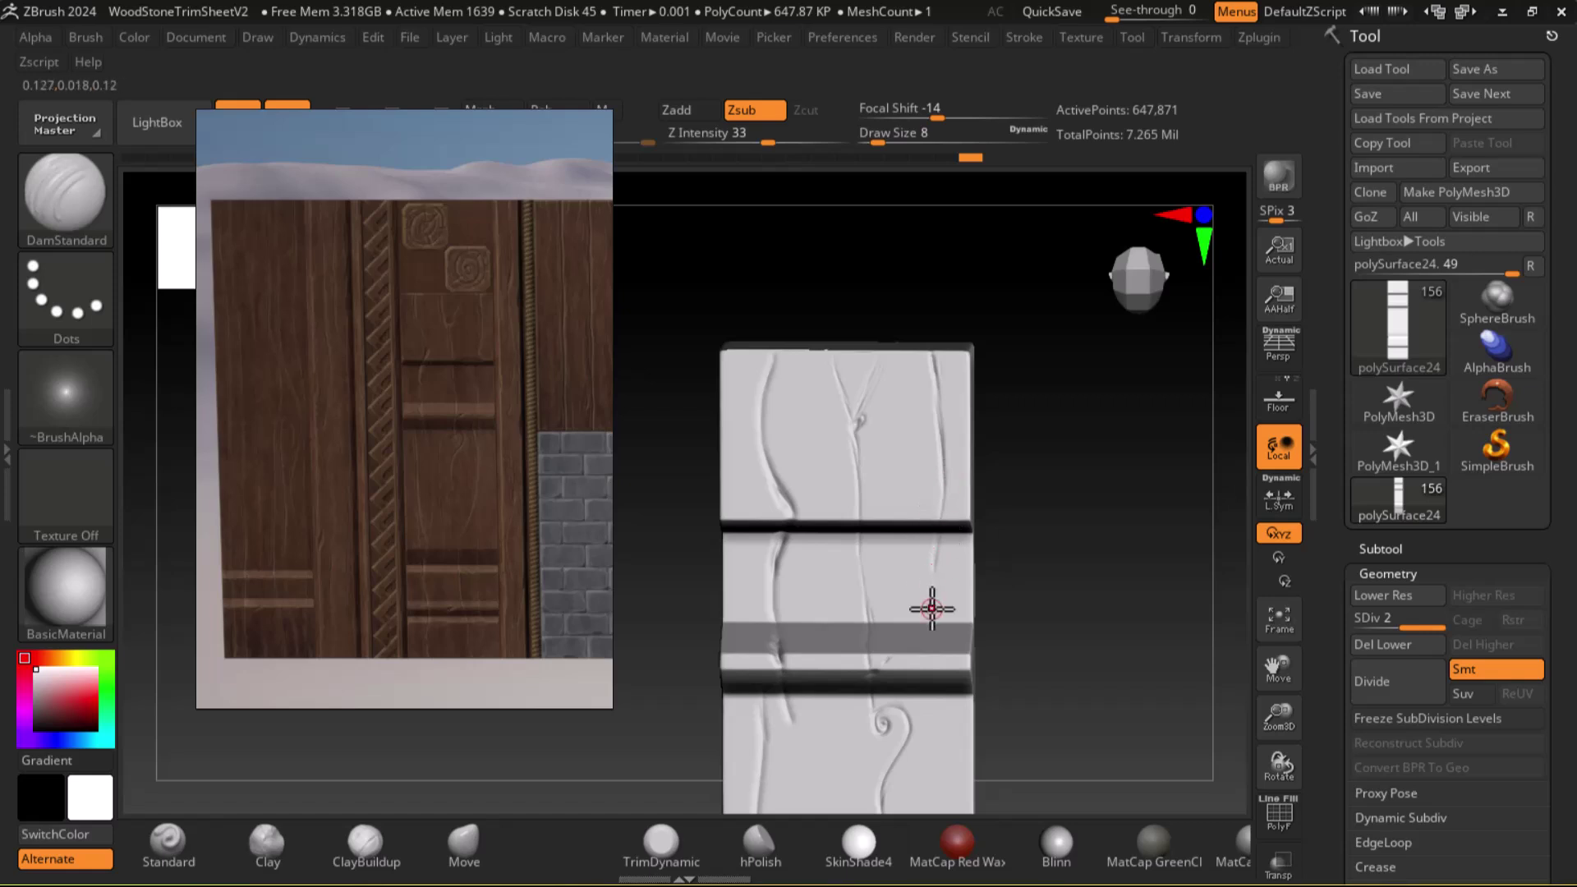
pyautogui.moveTo(933, 605); pyautogui.dragTo(936, 704)
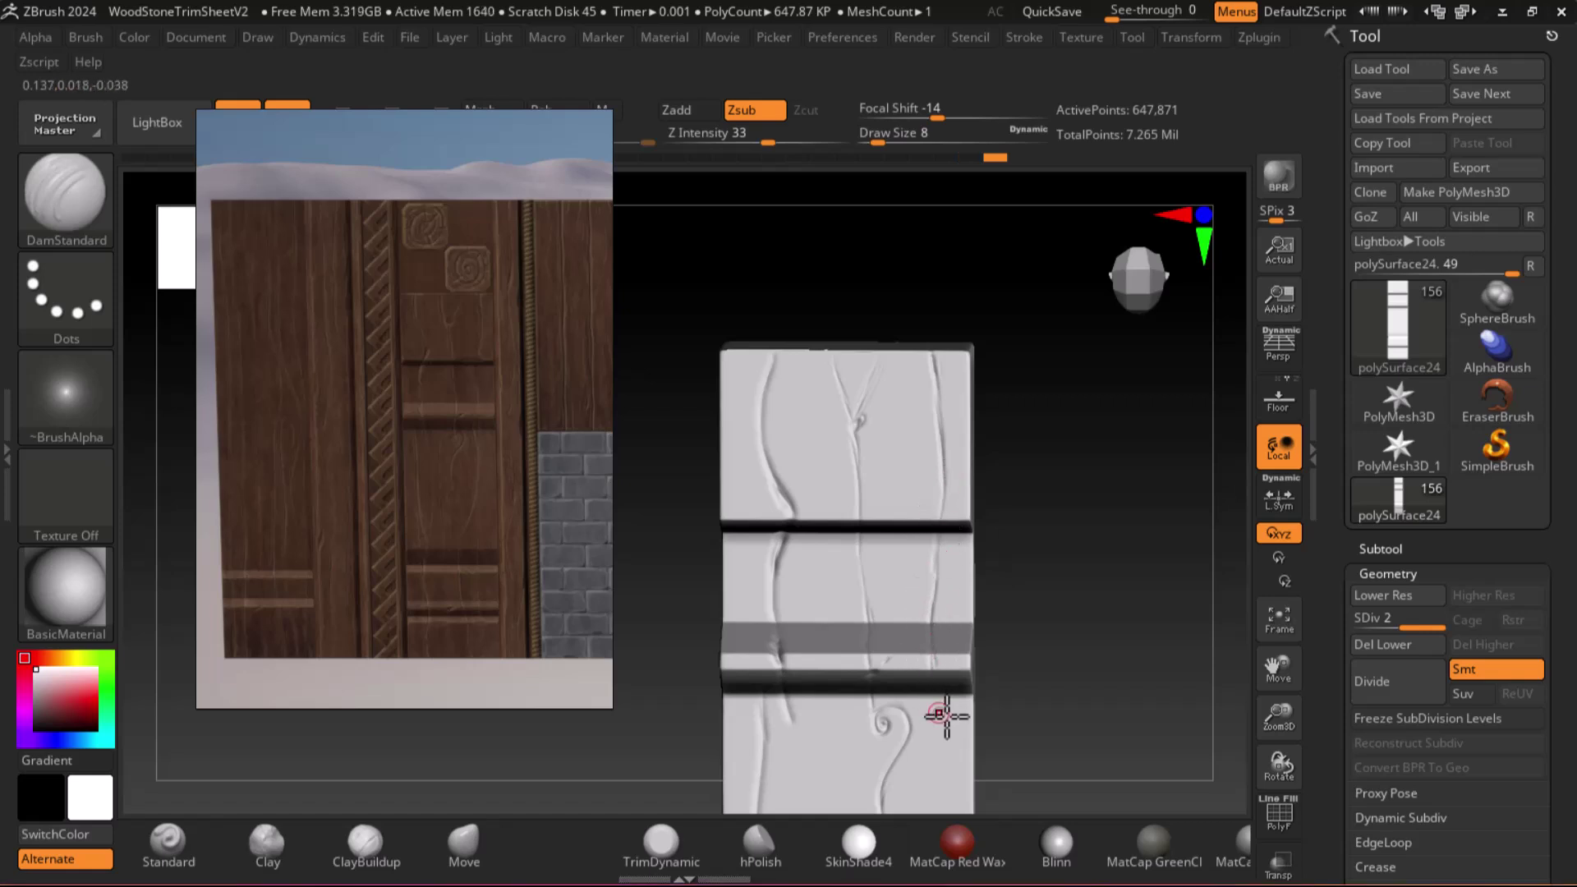
# Continue the right-hand groove down the long middle section, curving it inward around the hook-shaped groove to the first lower band
pyautogui.keyDown('alt'); pyautogui.moveTo(1062, 715); pyautogui.dragTo(1062, 573); pyautogui.keyUp('alt')
pyautogui.moveTo(933, 544); pyautogui.dragTo(938, 642)
pyautogui.keyDown('alt'); pyautogui.moveTo(1077, 661); pyautogui.dragTo(1090, 522); pyautogui.keyUp('alt')
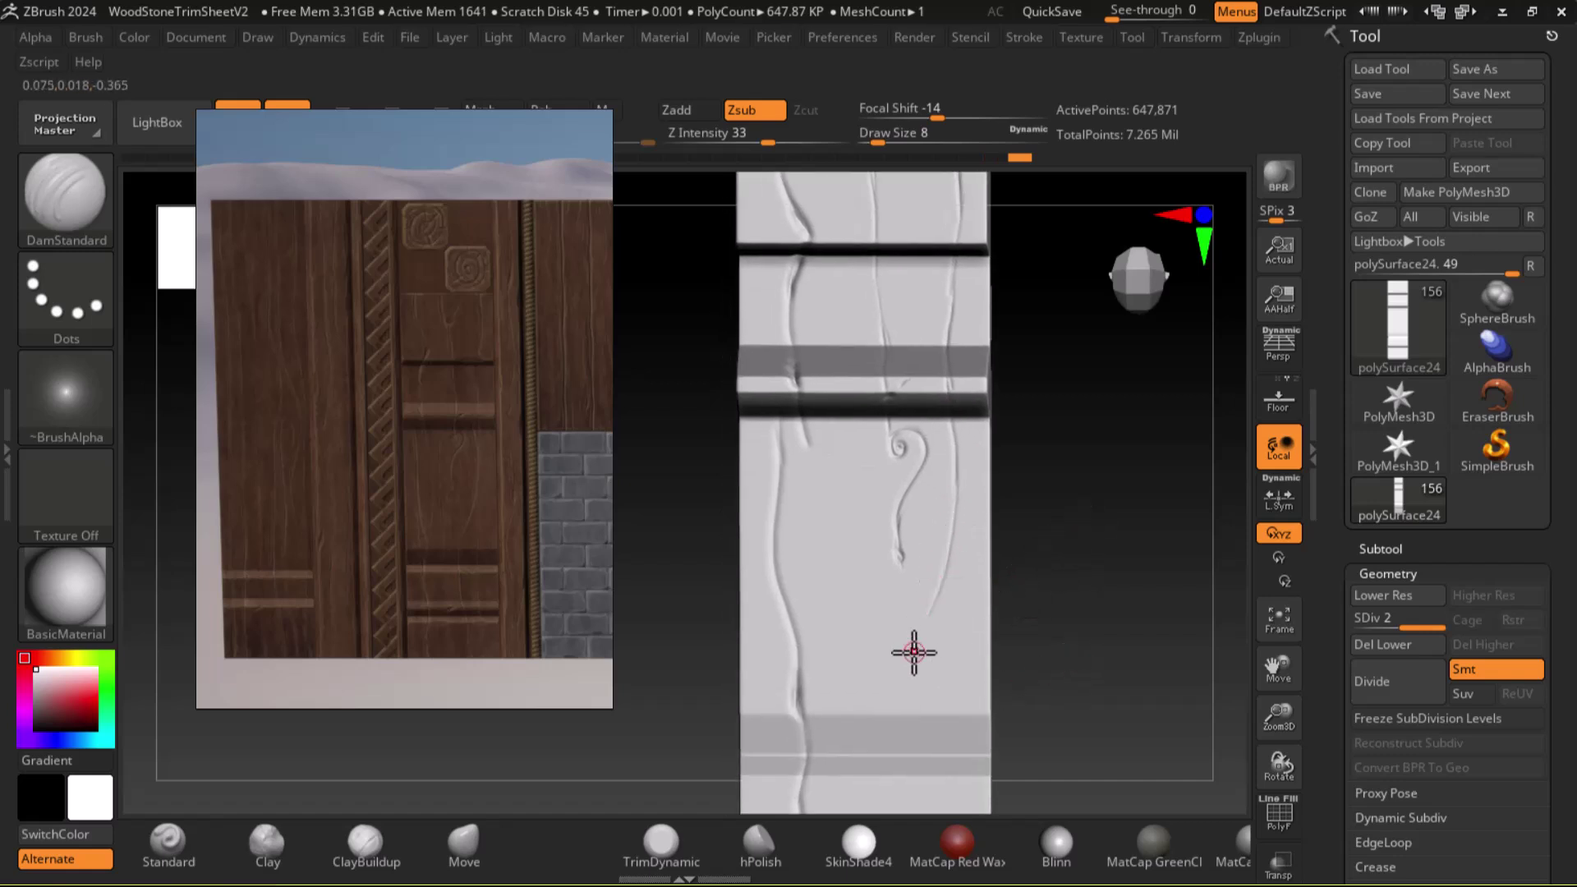
pyautogui.keyDown('alt'); pyautogui.moveTo(1084, 638); pyautogui.dragTo(1086, 479); pyautogui.keyUp('alt')
pyautogui.moveTo(927, 467); pyautogui.dragTo(903, 636)
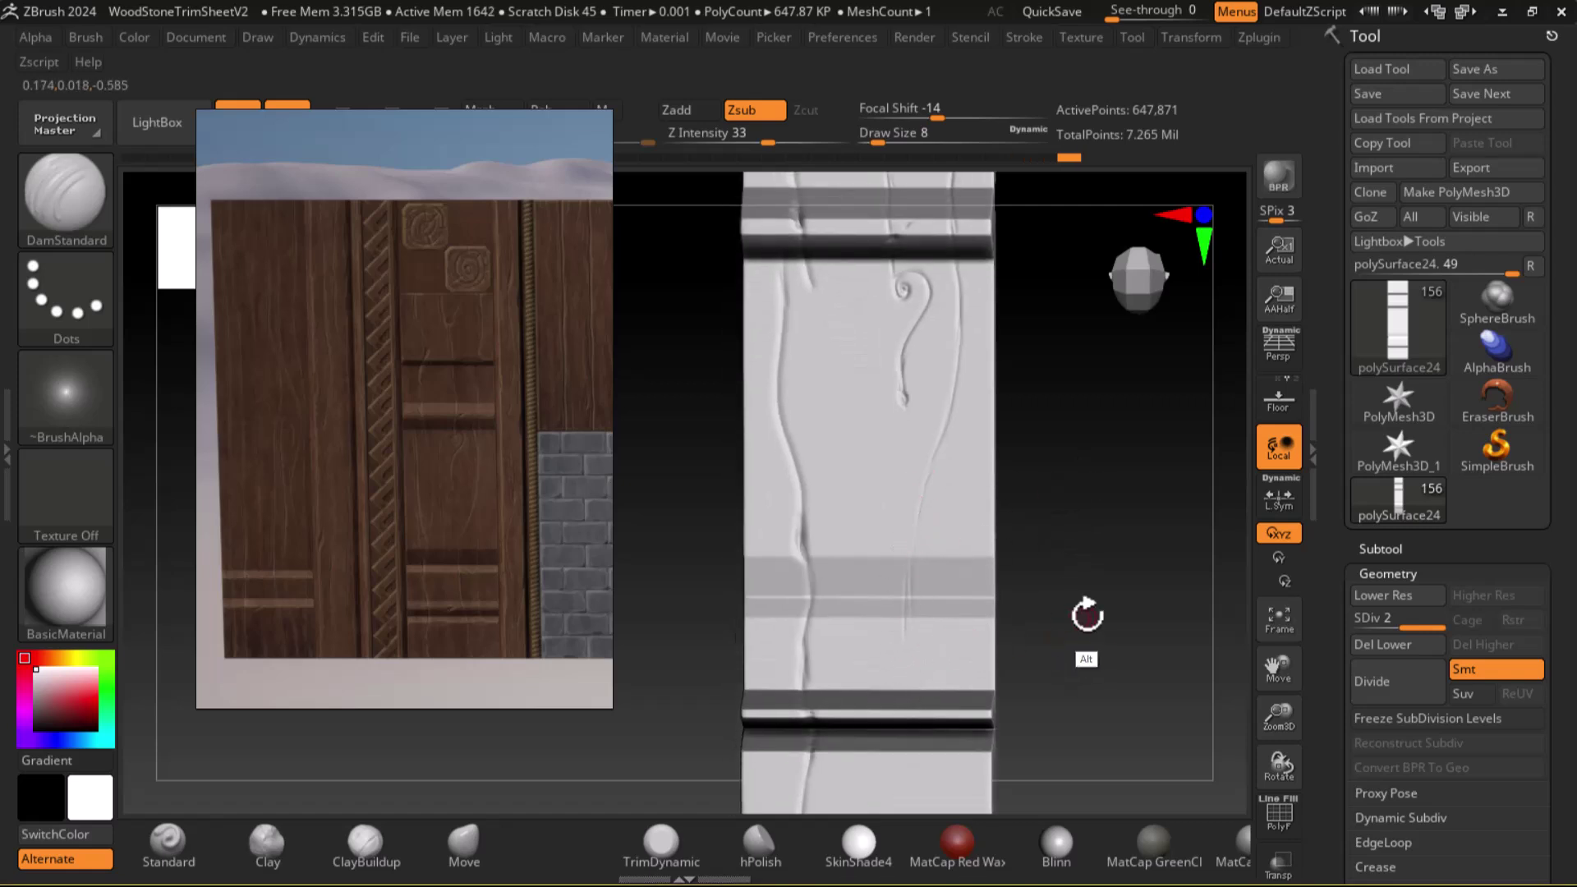
# Extend the thin right-hand groove past the lower bands to the panel's bottom edge
pyautogui.keyDown('alt'); pyautogui.moveTo(1074, 617); pyautogui.dragTo(1092, 495); pyautogui.keyUp('alt')
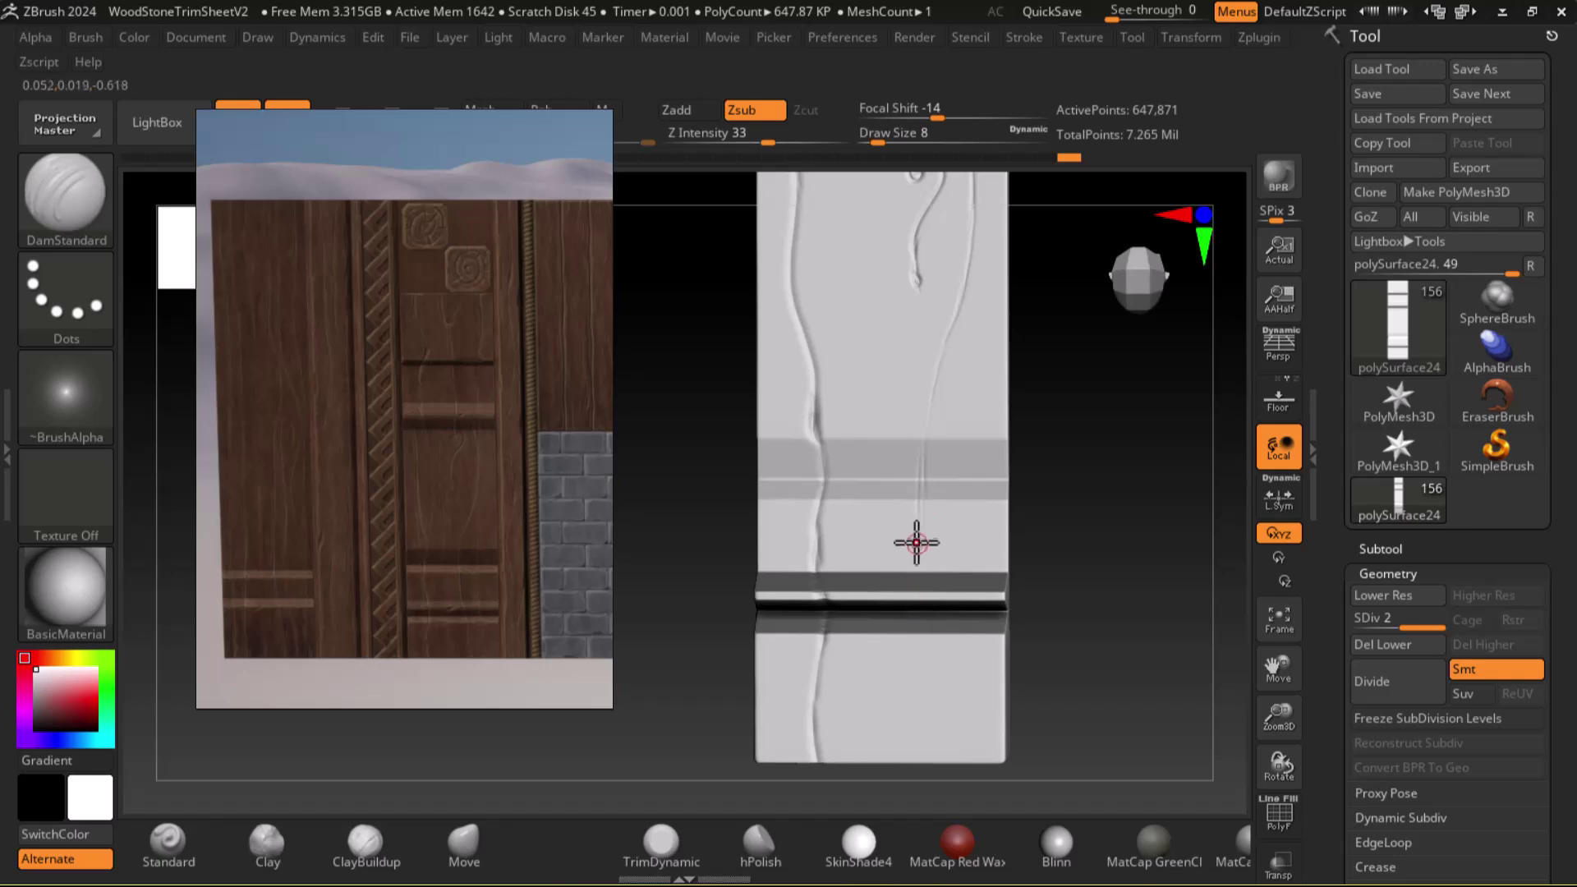
pyautogui.moveTo(919, 558); pyautogui.dragTo(922, 575)
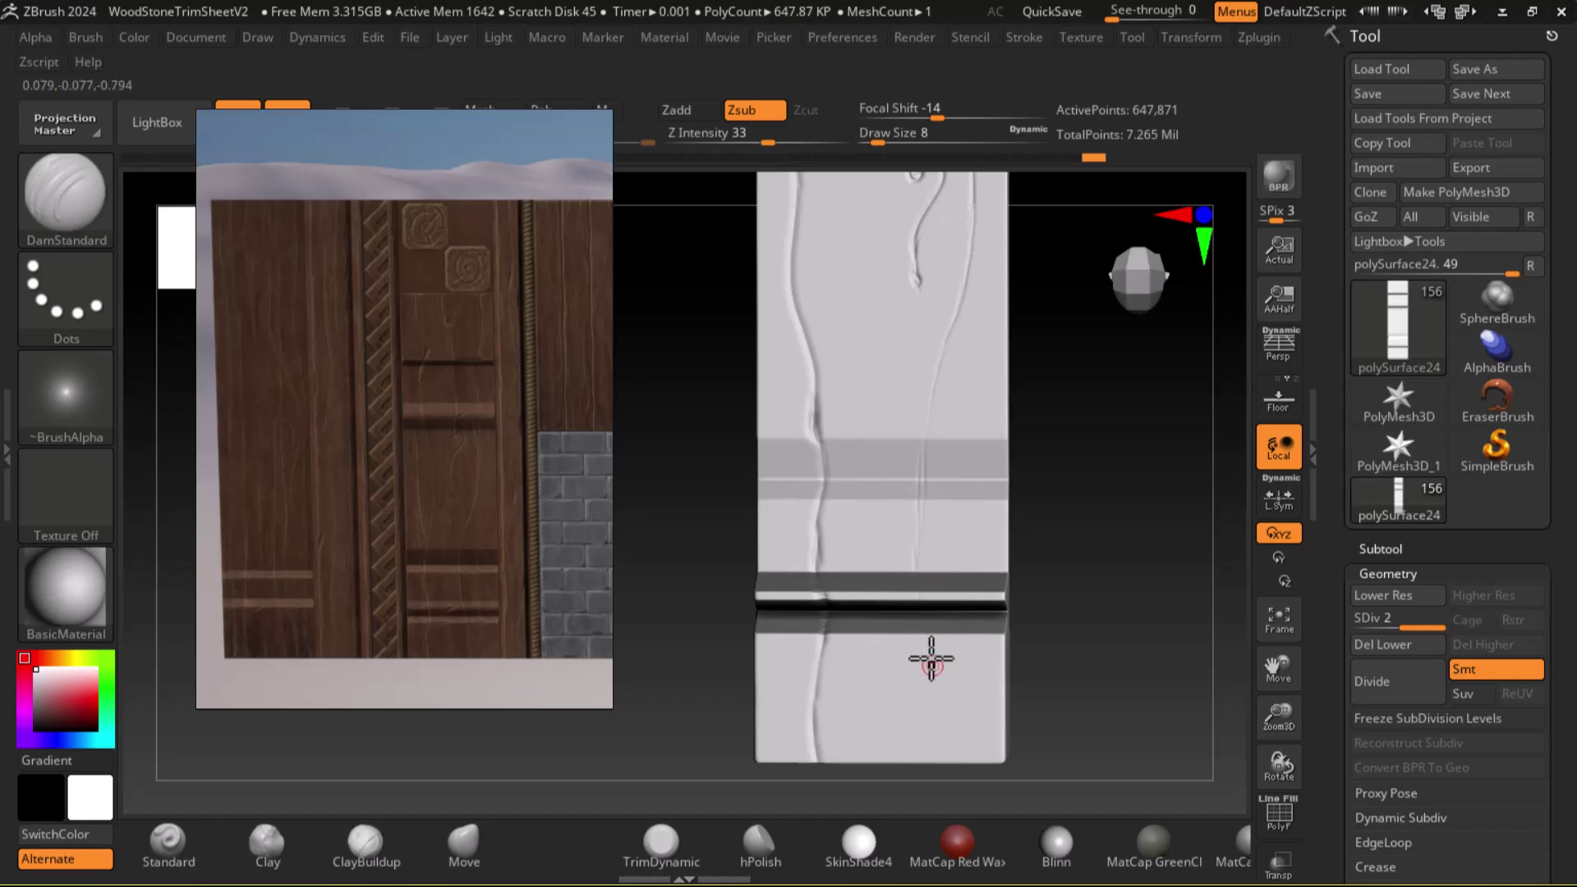
pyautogui.moveTo(928, 637)
pyautogui.mouseDown()
pyautogui.moveTo(937, 715)
pyautogui.moveTo(1038, 644)
pyautogui.mouseUp()
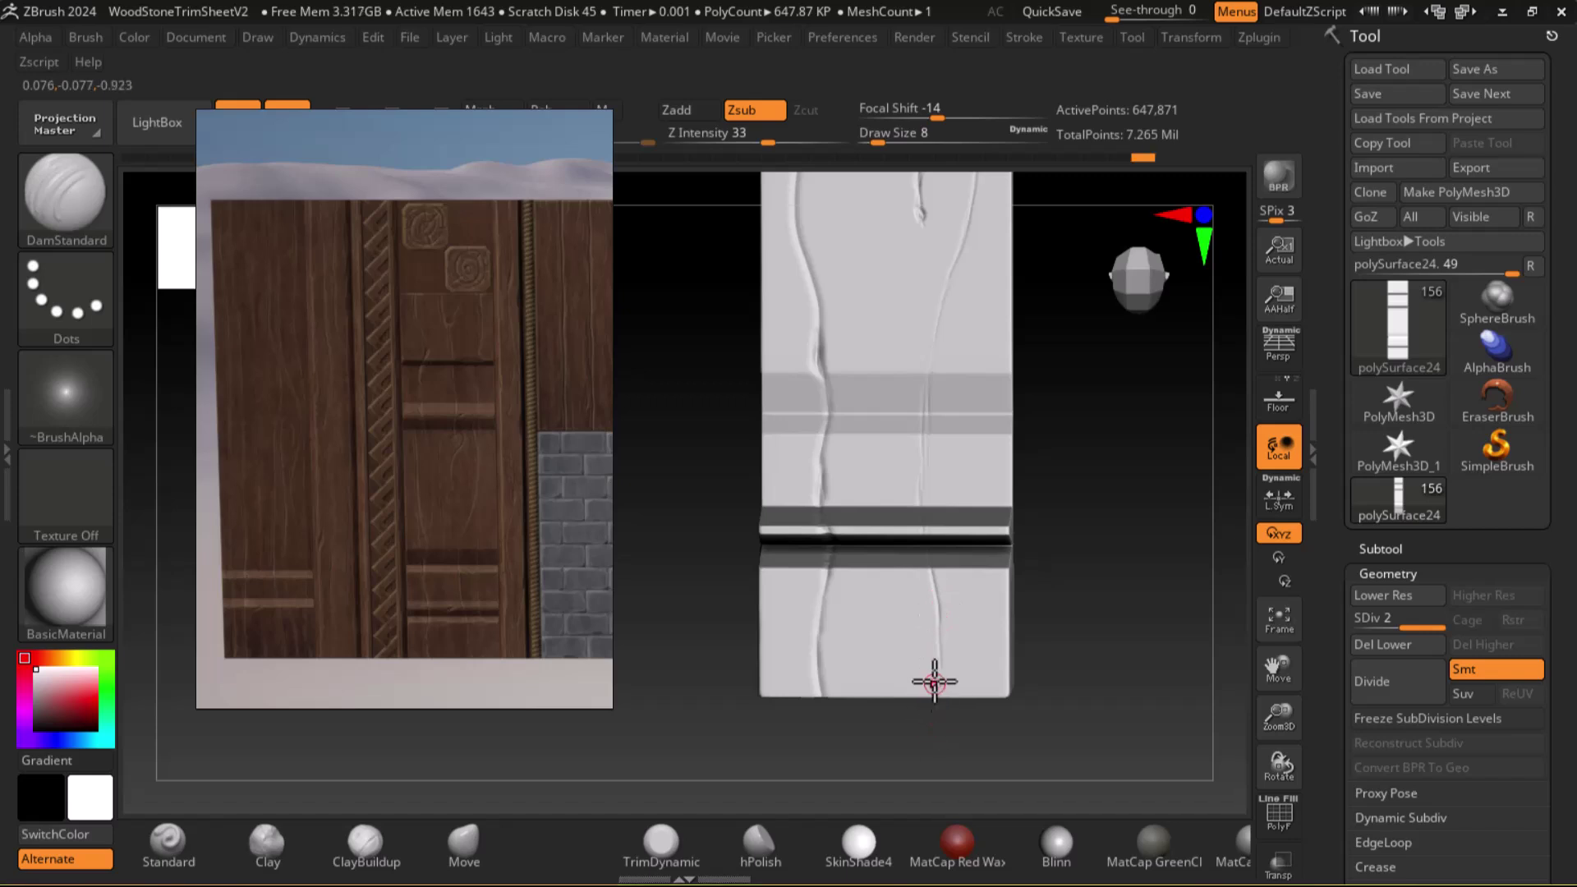
# Carve short, faint grain lines in the lower blocks and long middle section, and wind the hook-shaped groove's curled end into a spiral
pyautogui.moveTo(908, 634); pyautogui.dragTo(910, 655)
pyautogui.click(912, 499)
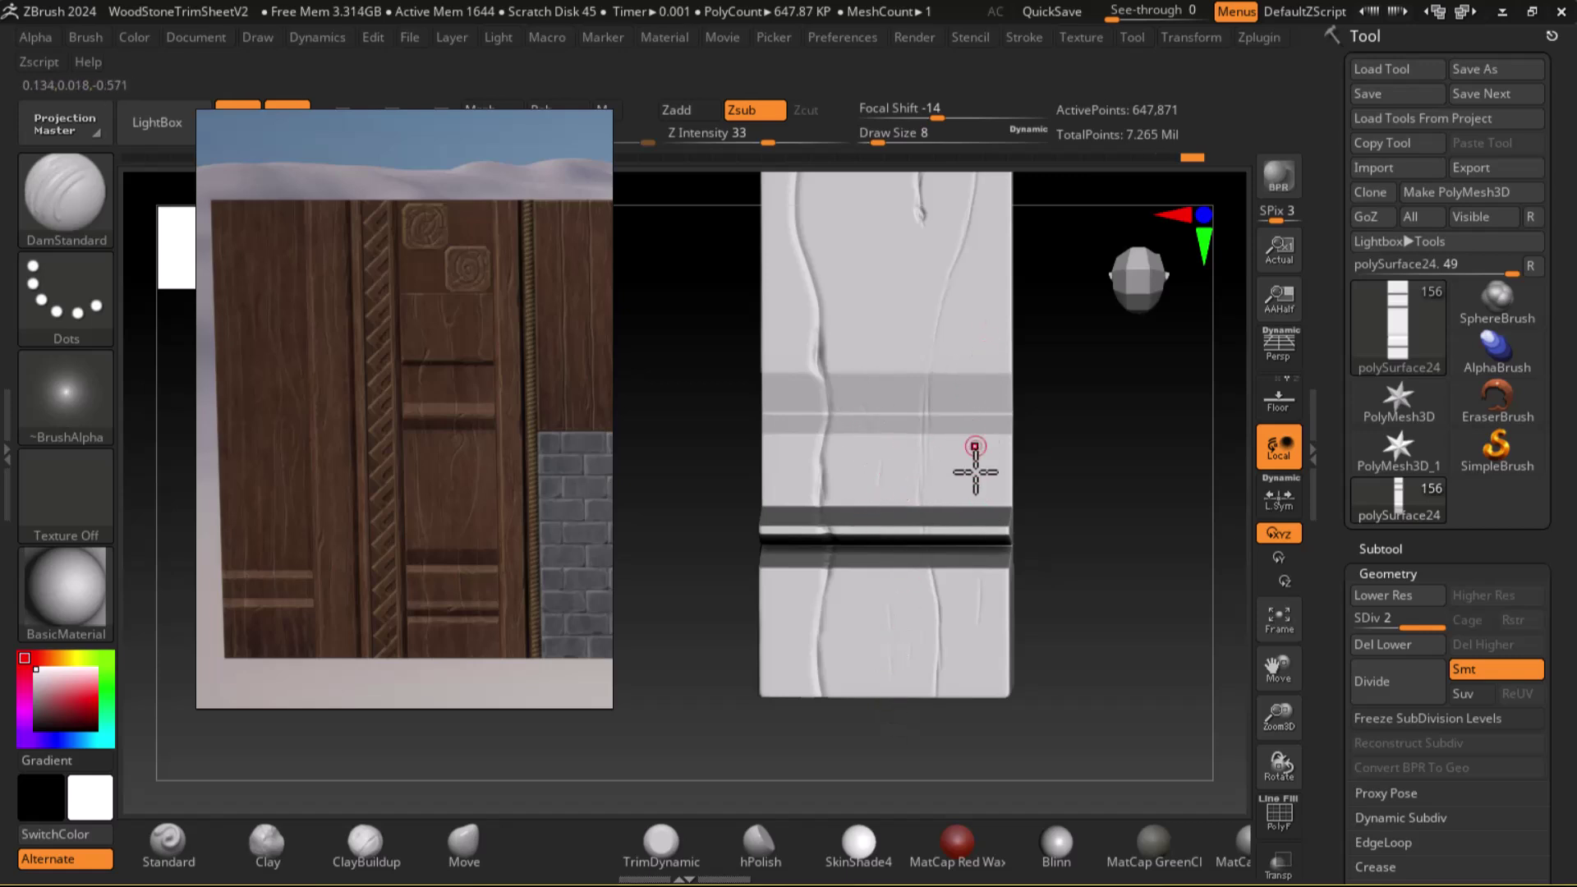
pyautogui.keyDown('alt'); pyautogui.moveTo(1143, 462); pyautogui.dragTo(1134, 610); pyautogui.keyUp('alt')
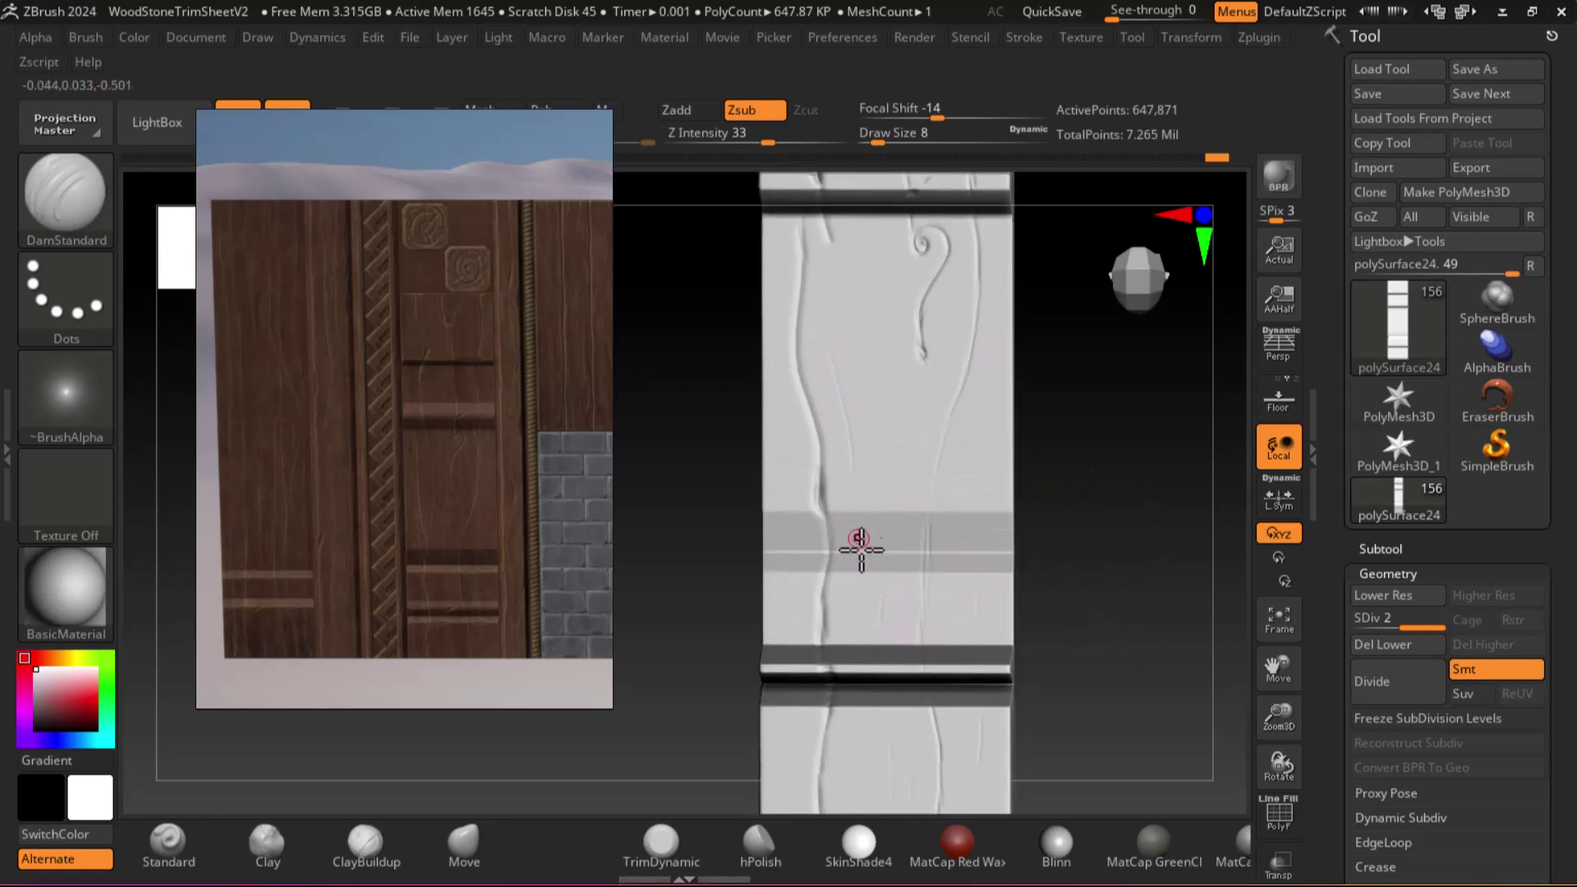
pyautogui.keyDown('alt'); pyautogui.moveTo(1067, 436); pyautogui.dragTo(1071, 610); pyautogui.keyUp('alt')
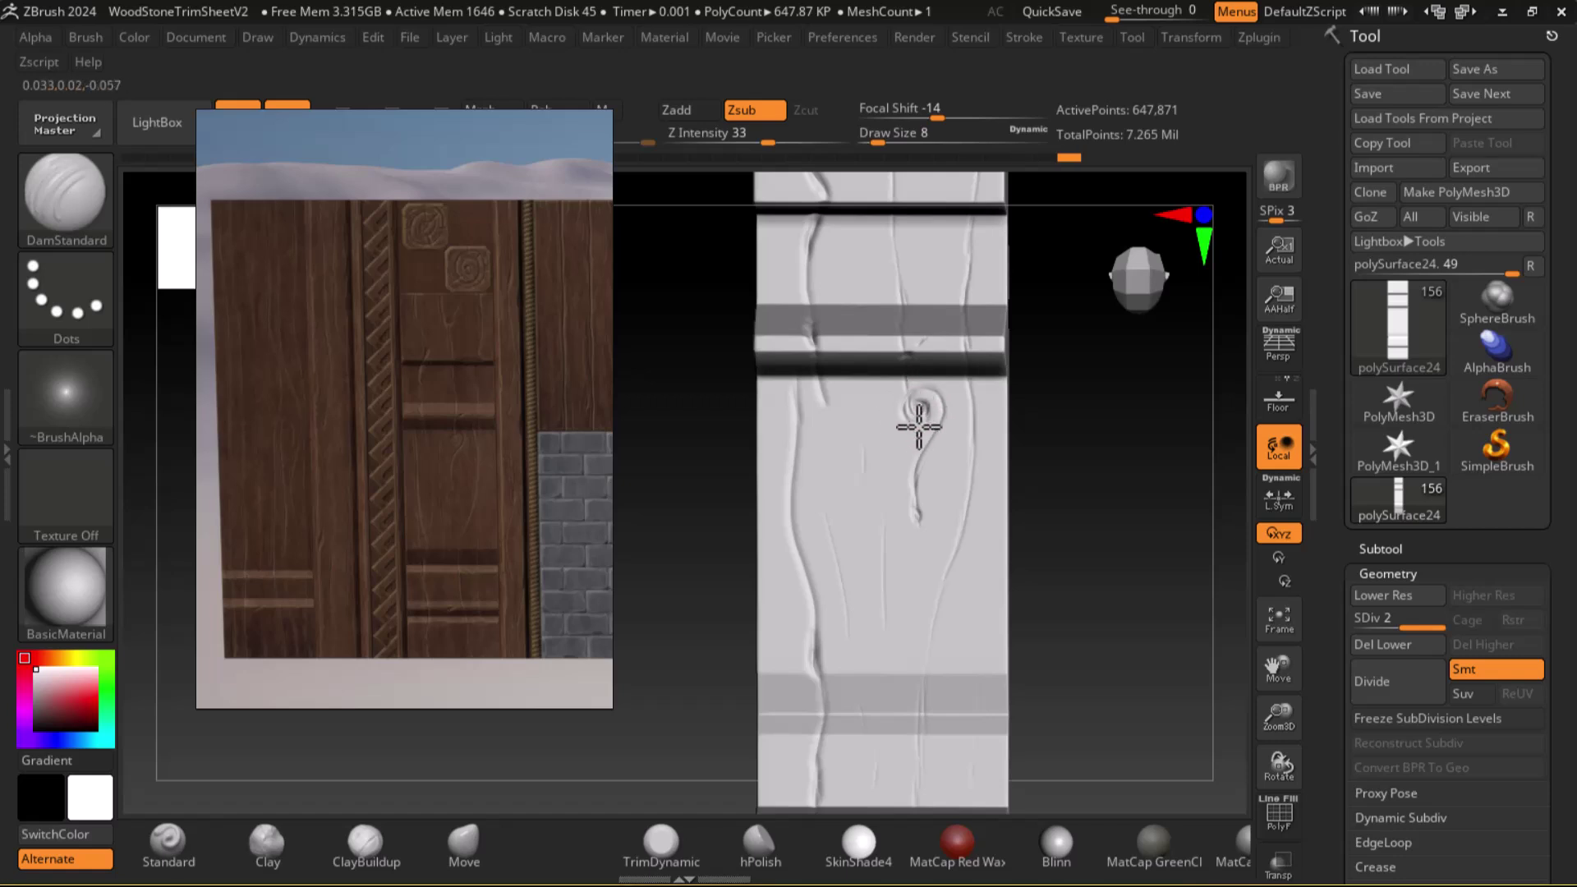
pyautogui.moveTo(924, 394); pyautogui.dragTo(963, 394)
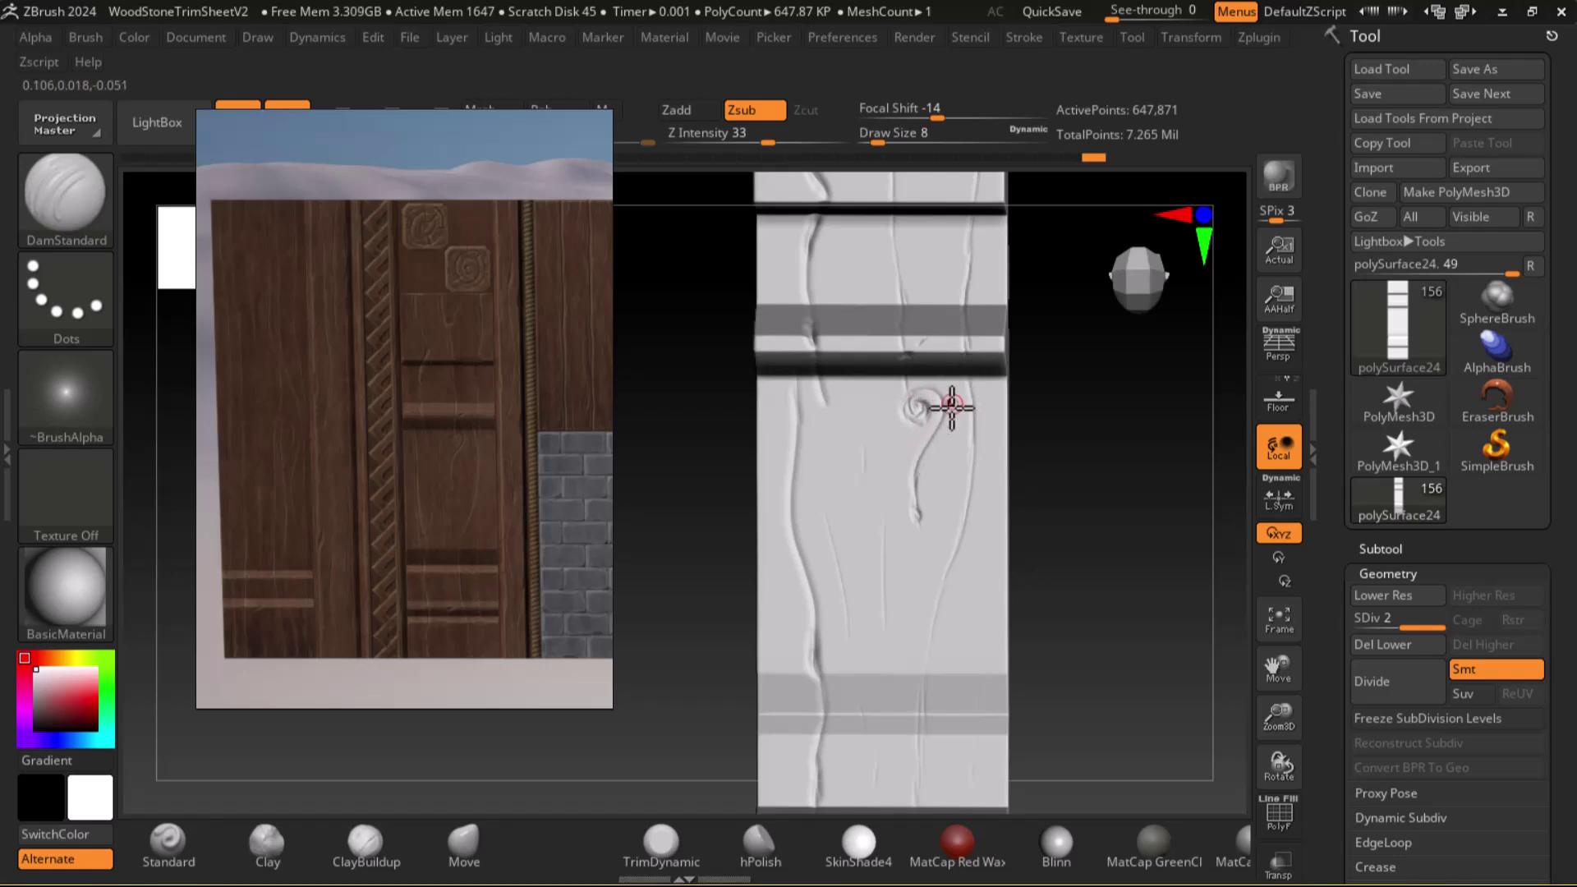
# Switch to the Standard brush with focal shift 33 and build up a rounded knot at the junction of the Y-shaped crack
pyautogui.keyDown('alt'); pyautogui.moveTo(1087, 471); pyautogui.dragTo(1084, 596); pyautogui.keyUp('alt')
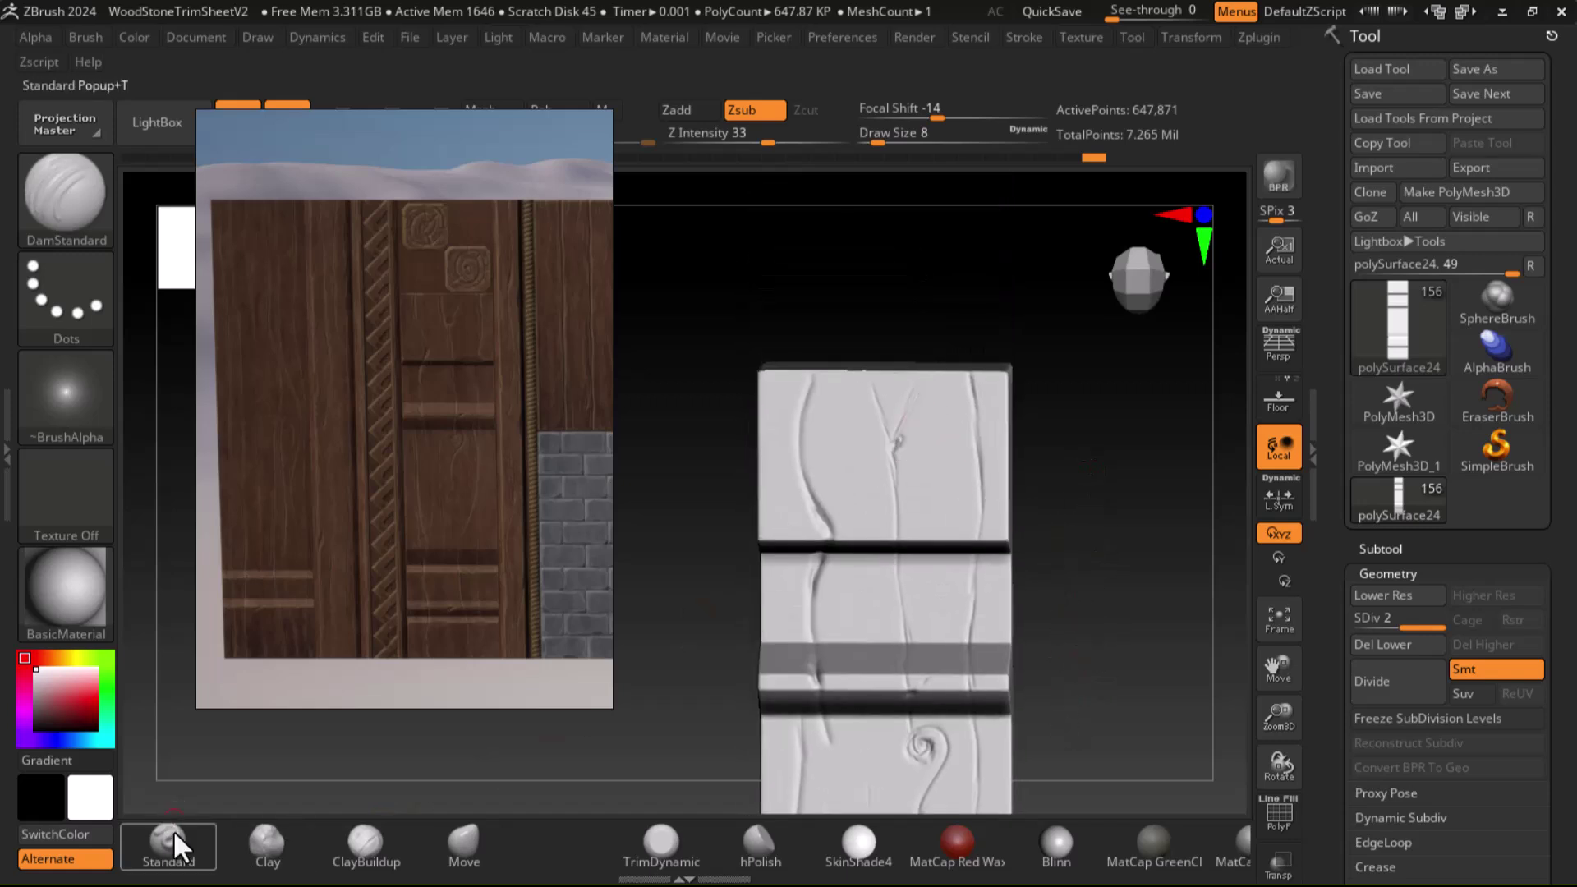
pyautogui.click(175, 821)
pyautogui.moveTo(953, 109); pyautogui.dragTo(981, 109)
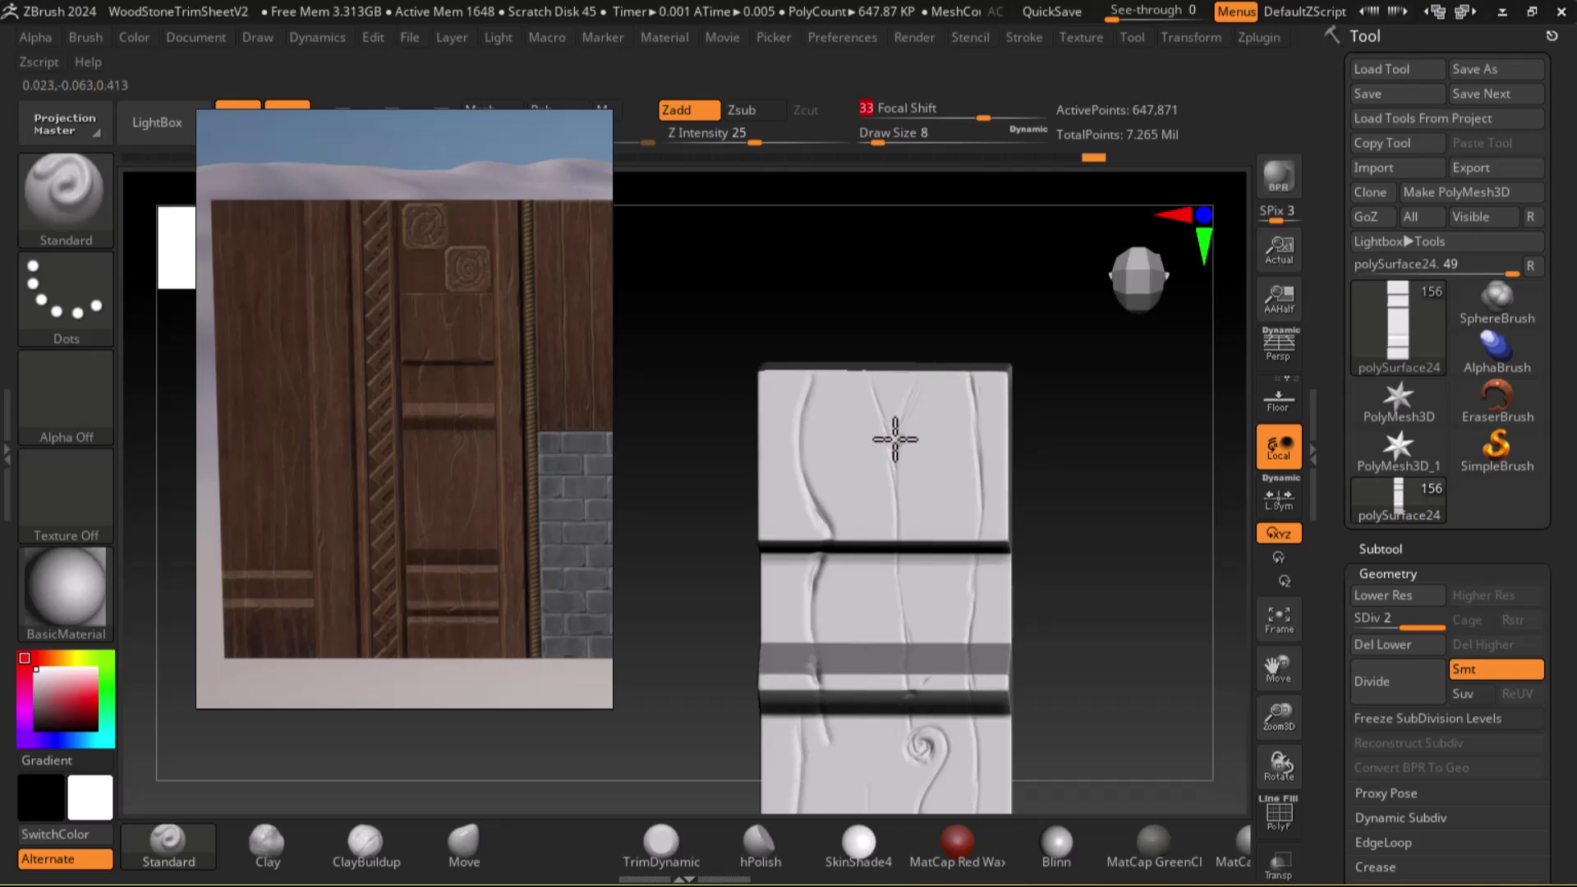
pyautogui.keyDown('alt'); pyautogui.moveTo(1071, 405); pyautogui.dragTo(1179, 693); pyautogui.keyUp('alt')
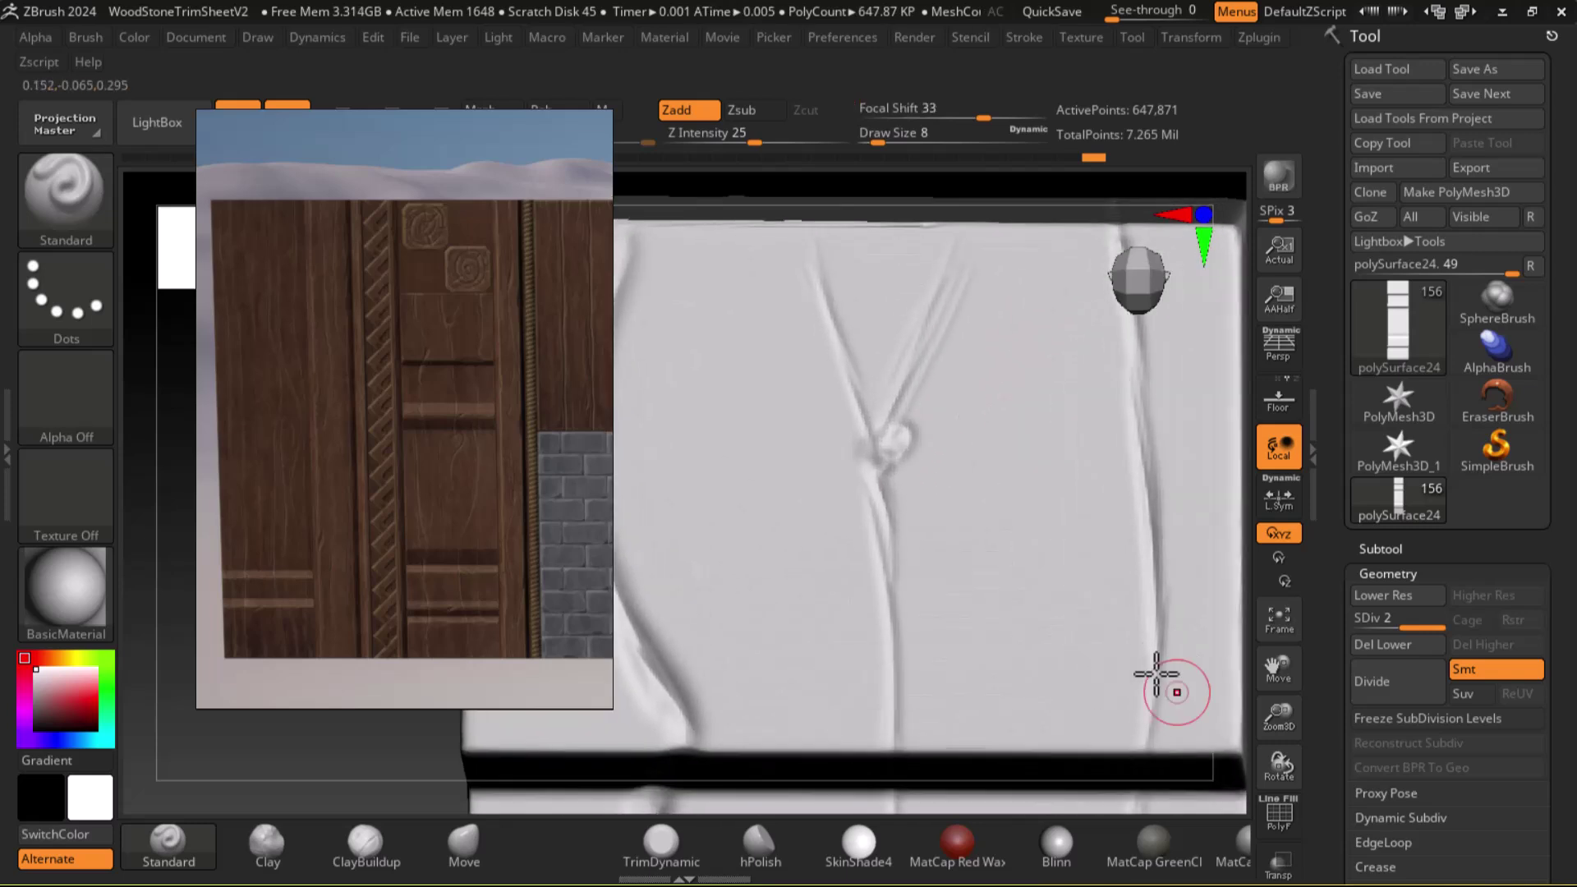
pyautogui.moveTo(878, 451); pyautogui.dragTo(895, 442)
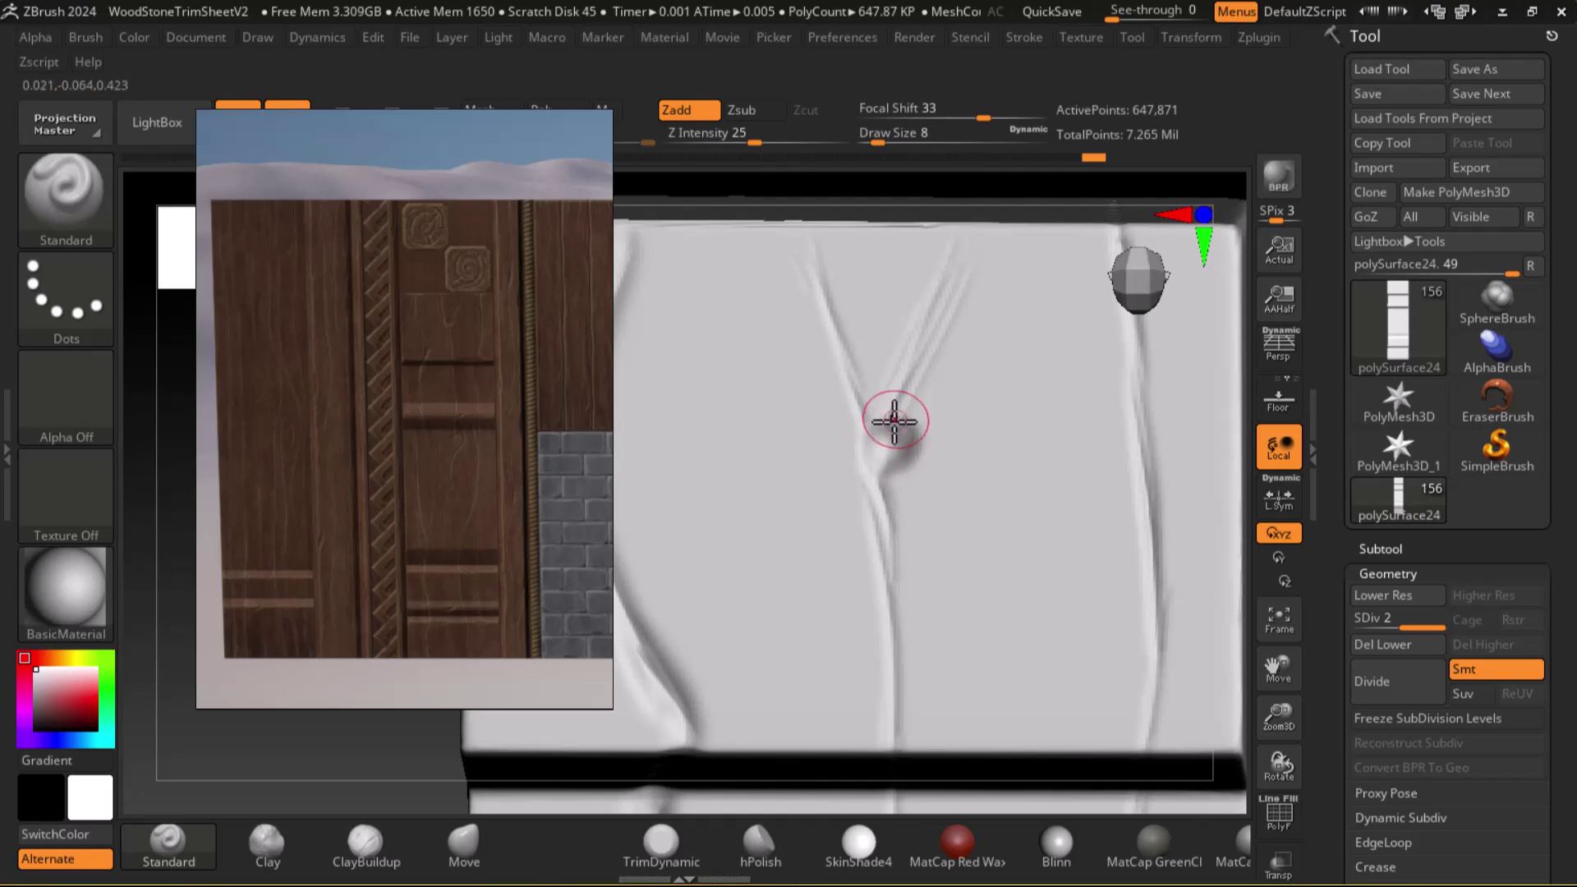
# Set the draw size to 4, switch the brush to Zsub and deepen both upper arms of the Y-shaped crack
pyautogui.press('[')
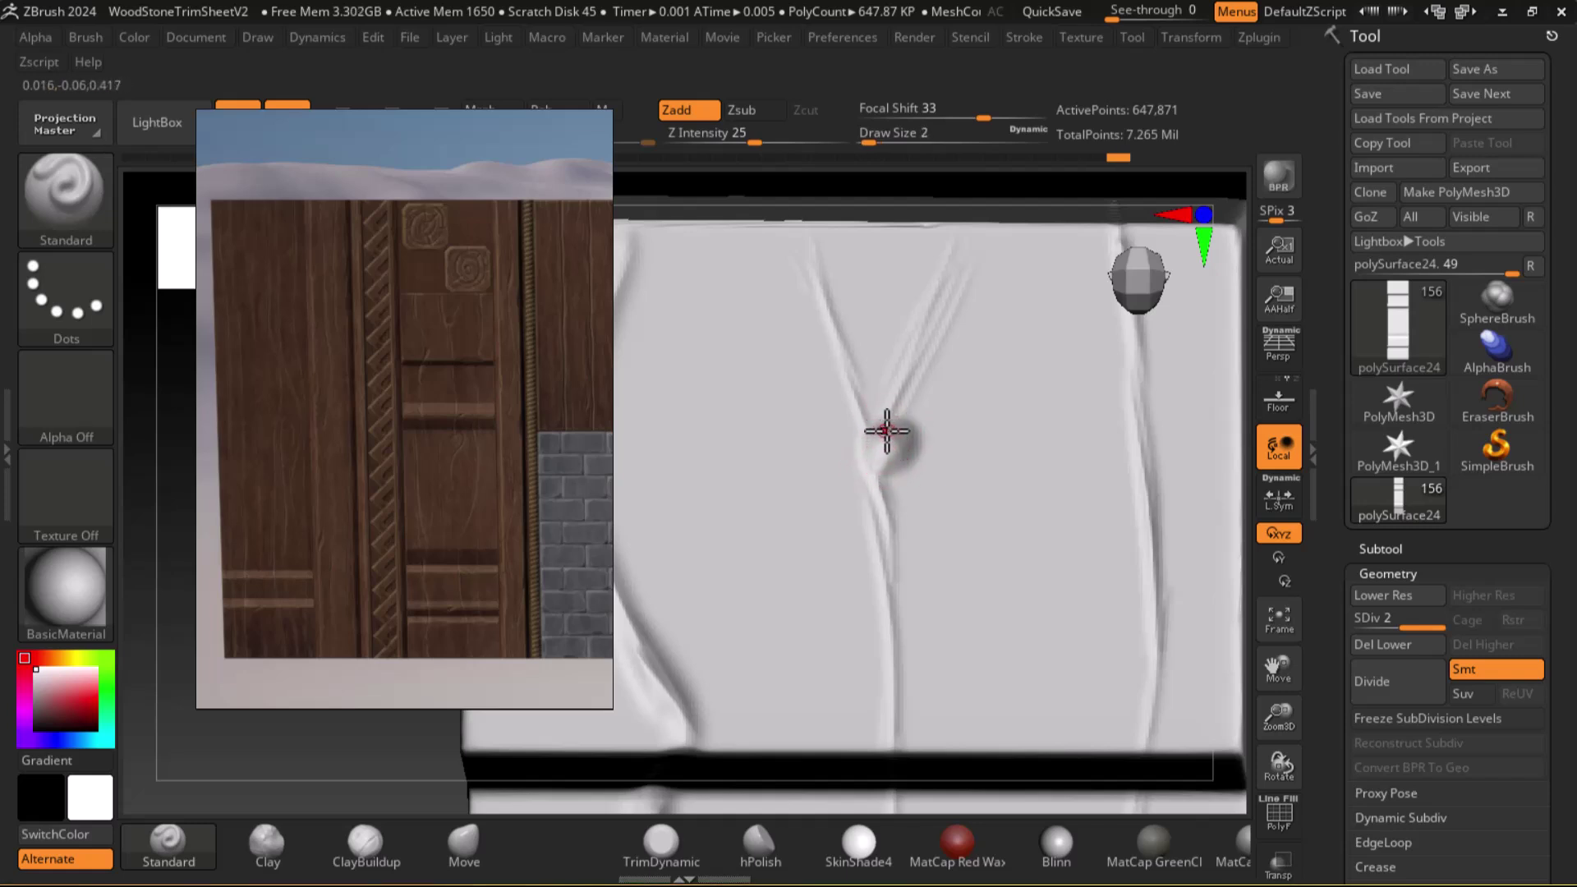
pyautogui.press('f')
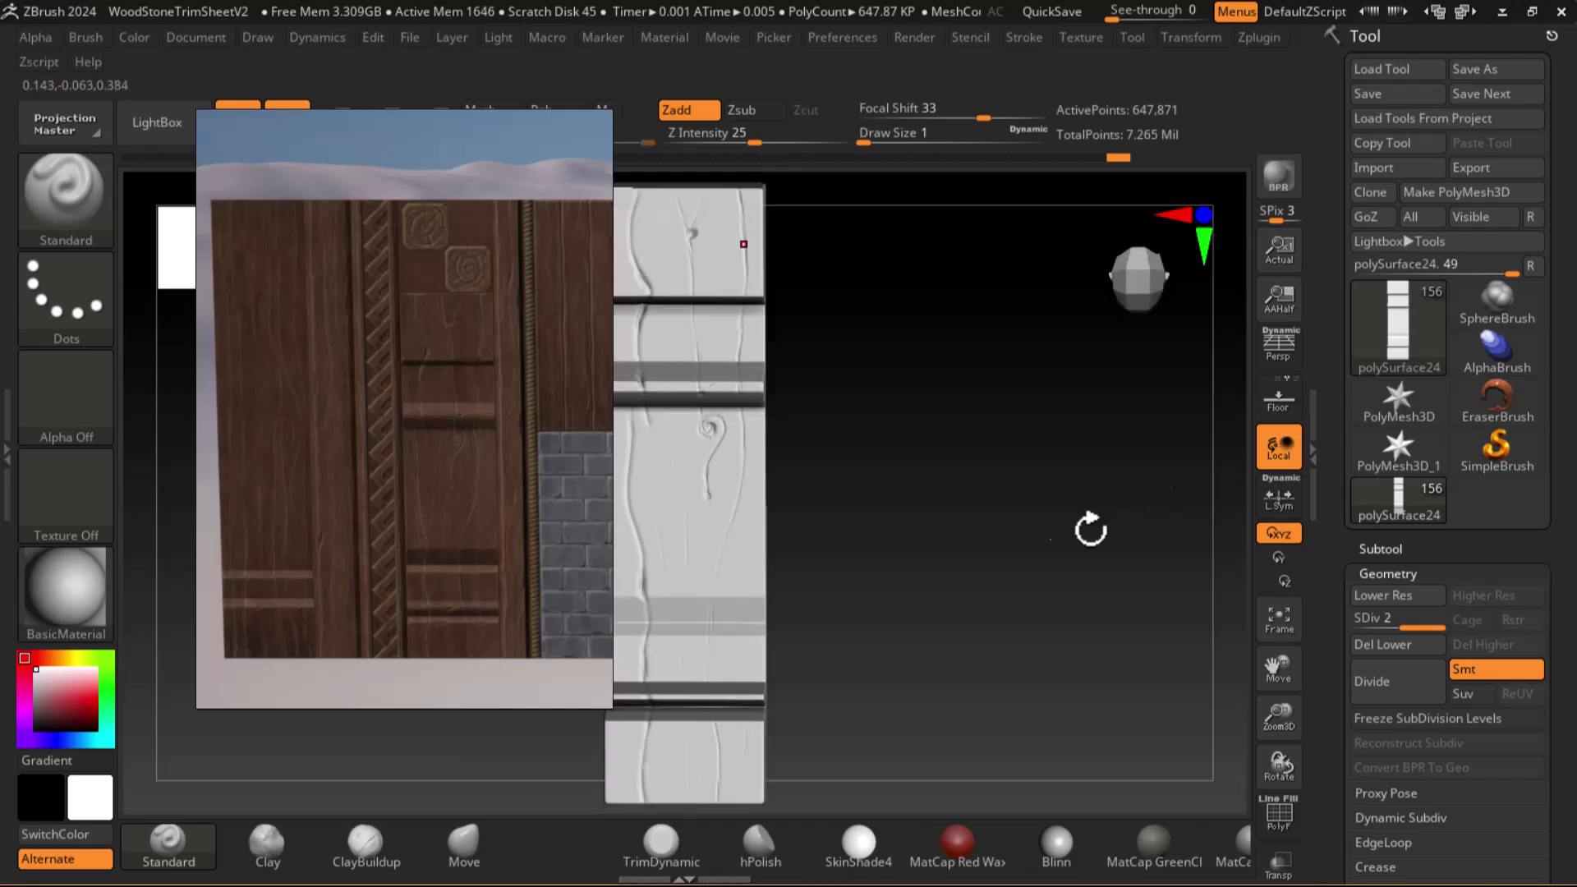
pyautogui.keyDown('alt'); pyautogui.moveTo(1007, 444); pyautogui.dragTo(1084, 666); pyautogui.keyUp('alt')
pyautogui.keyDown('alt'); pyautogui.moveTo(1081, 581); pyautogui.dragTo(1094, 655); pyautogui.keyUp('alt')
pyautogui.keyDown('alt'); pyautogui.moveTo(1087, 547); pyautogui.dragTo(1165, 520); pyautogui.keyUp('alt')
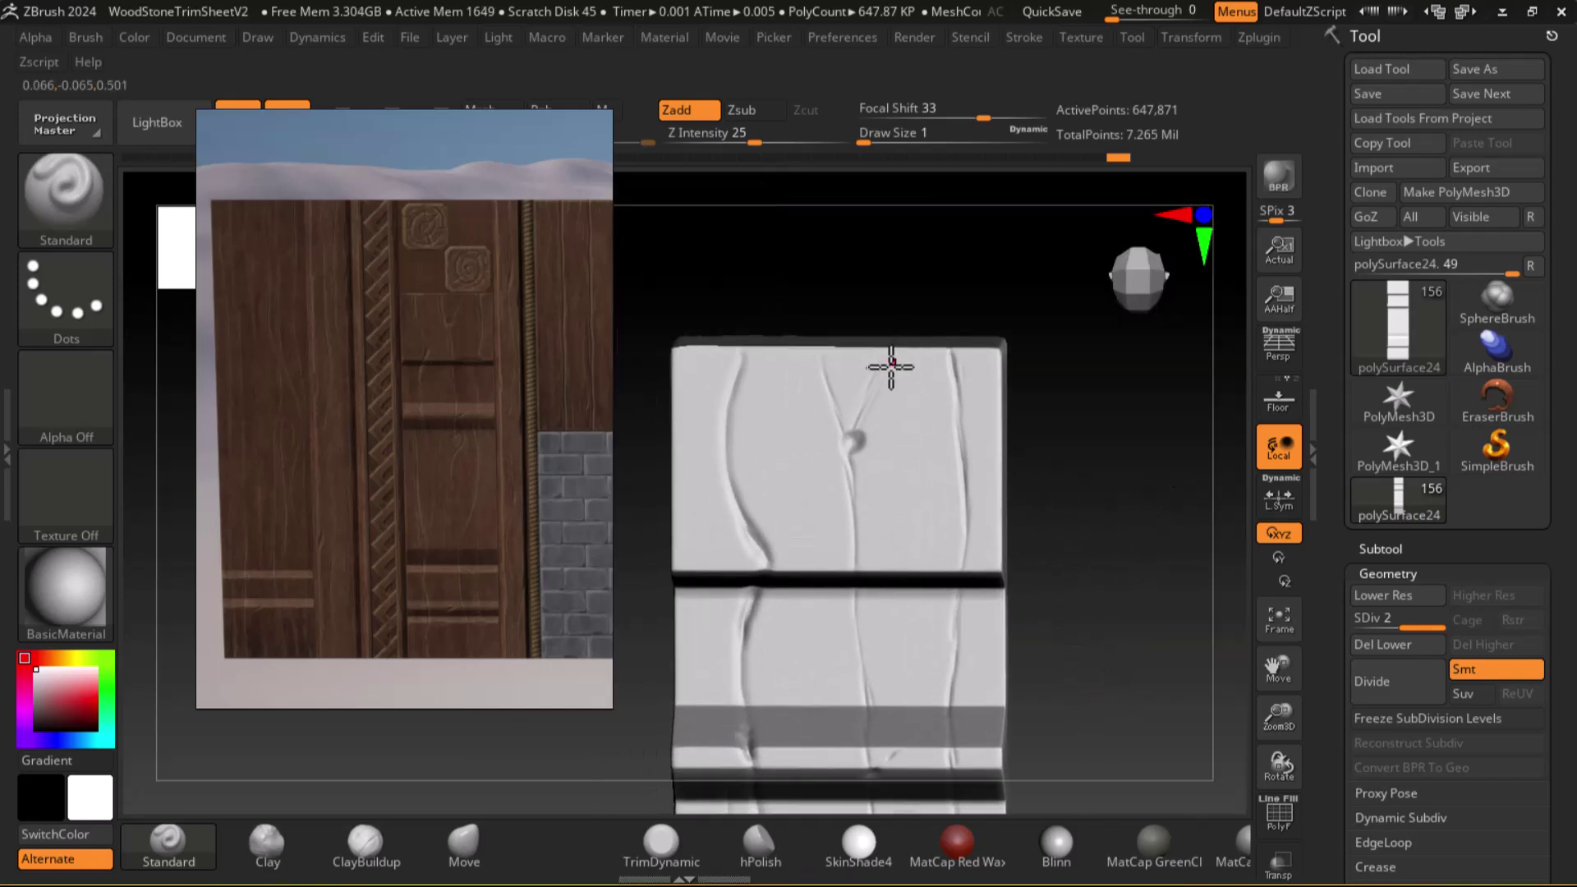
pyautogui.keyDown('alt'); pyautogui.moveTo(1050, 367); pyautogui.dragTo(1039, 464); pyautogui.keyUp('alt')
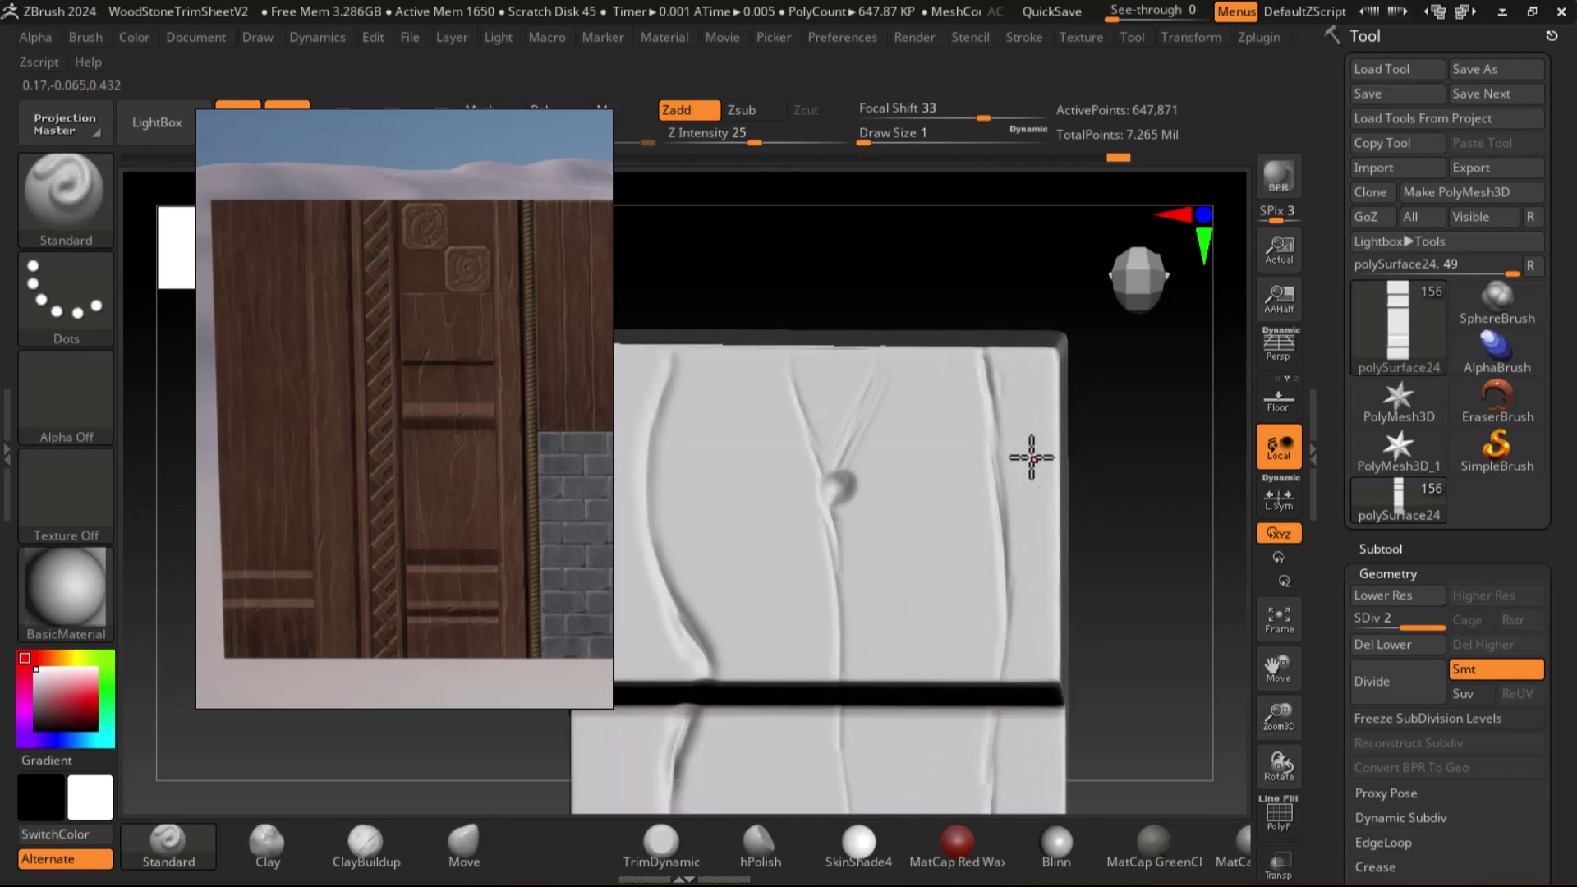
pyautogui.press(']')
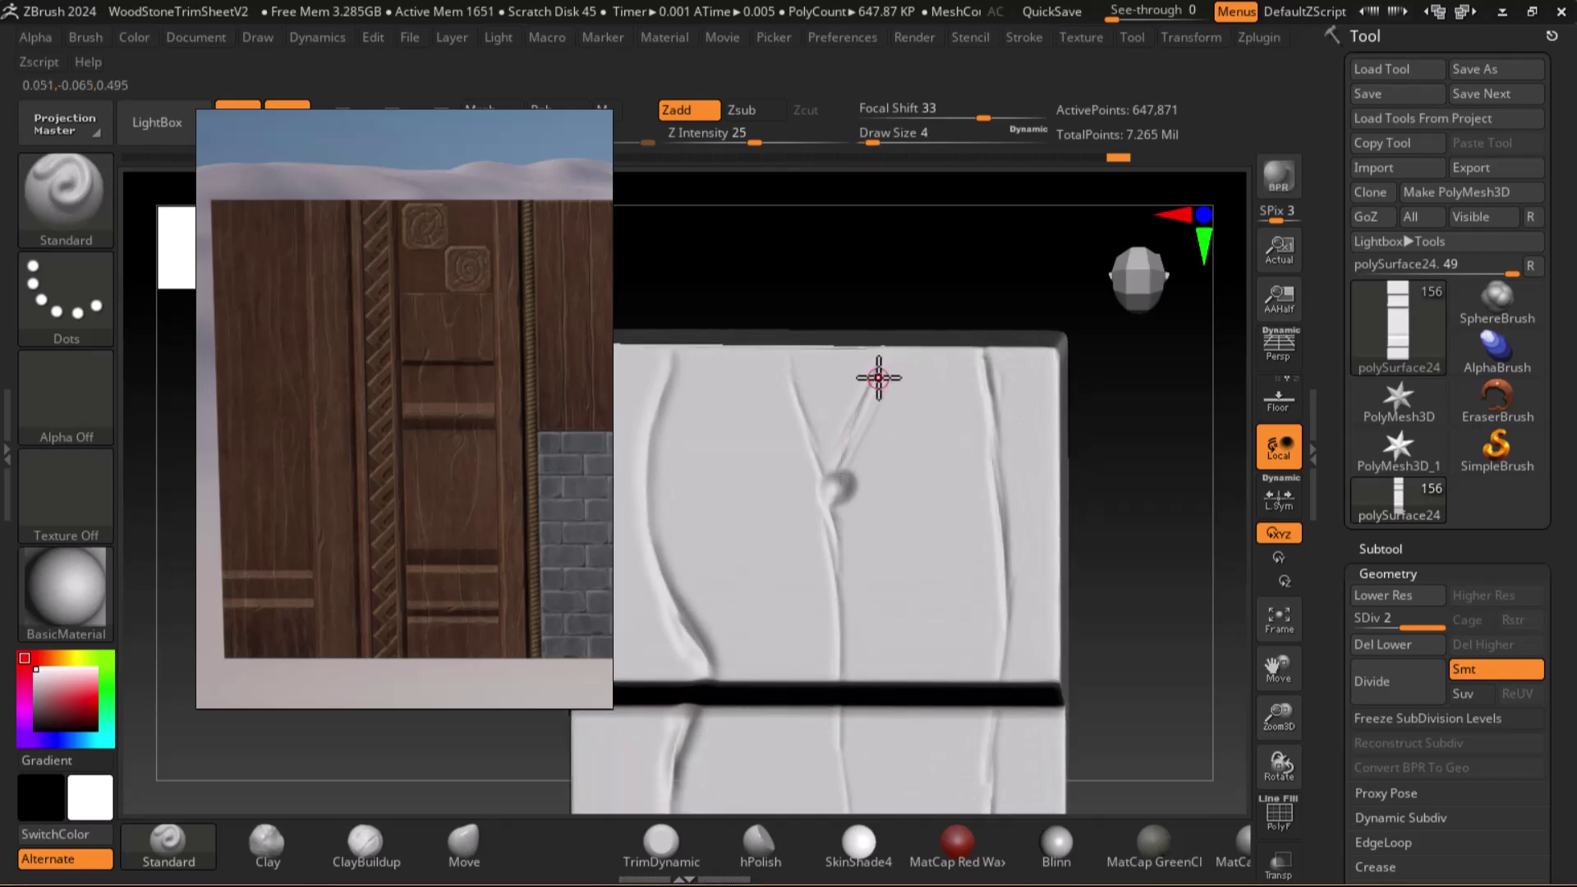
pyautogui.click(748, 119)
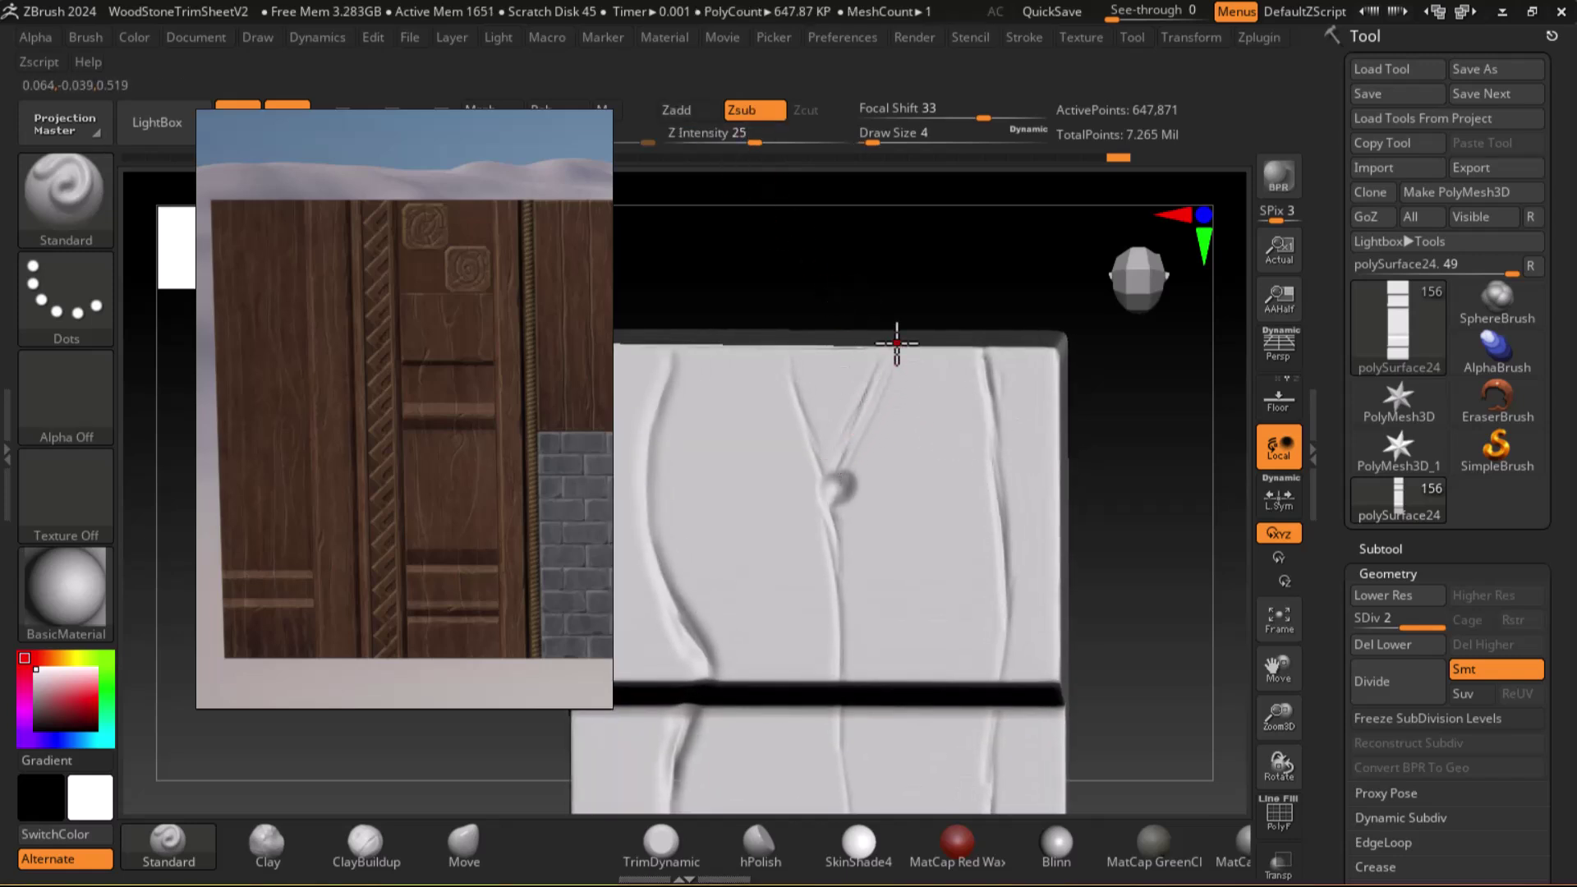
pyautogui.moveTo(873, 377); pyautogui.dragTo(838, 468)
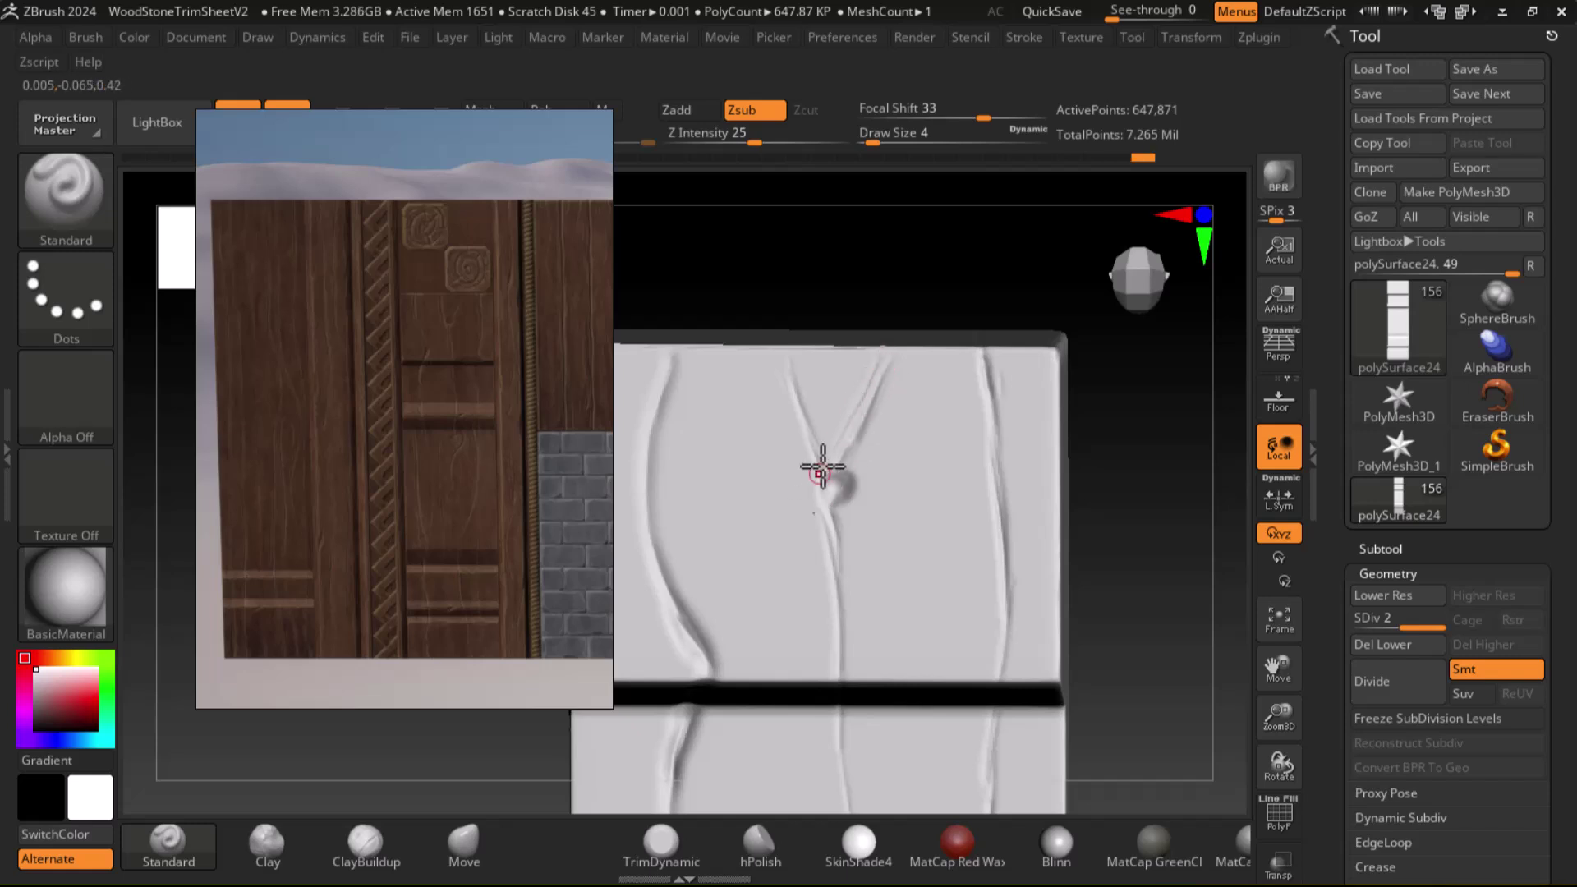
pyautogui.moveTo(780, 354); pyautogui.dragTo(825, 465)
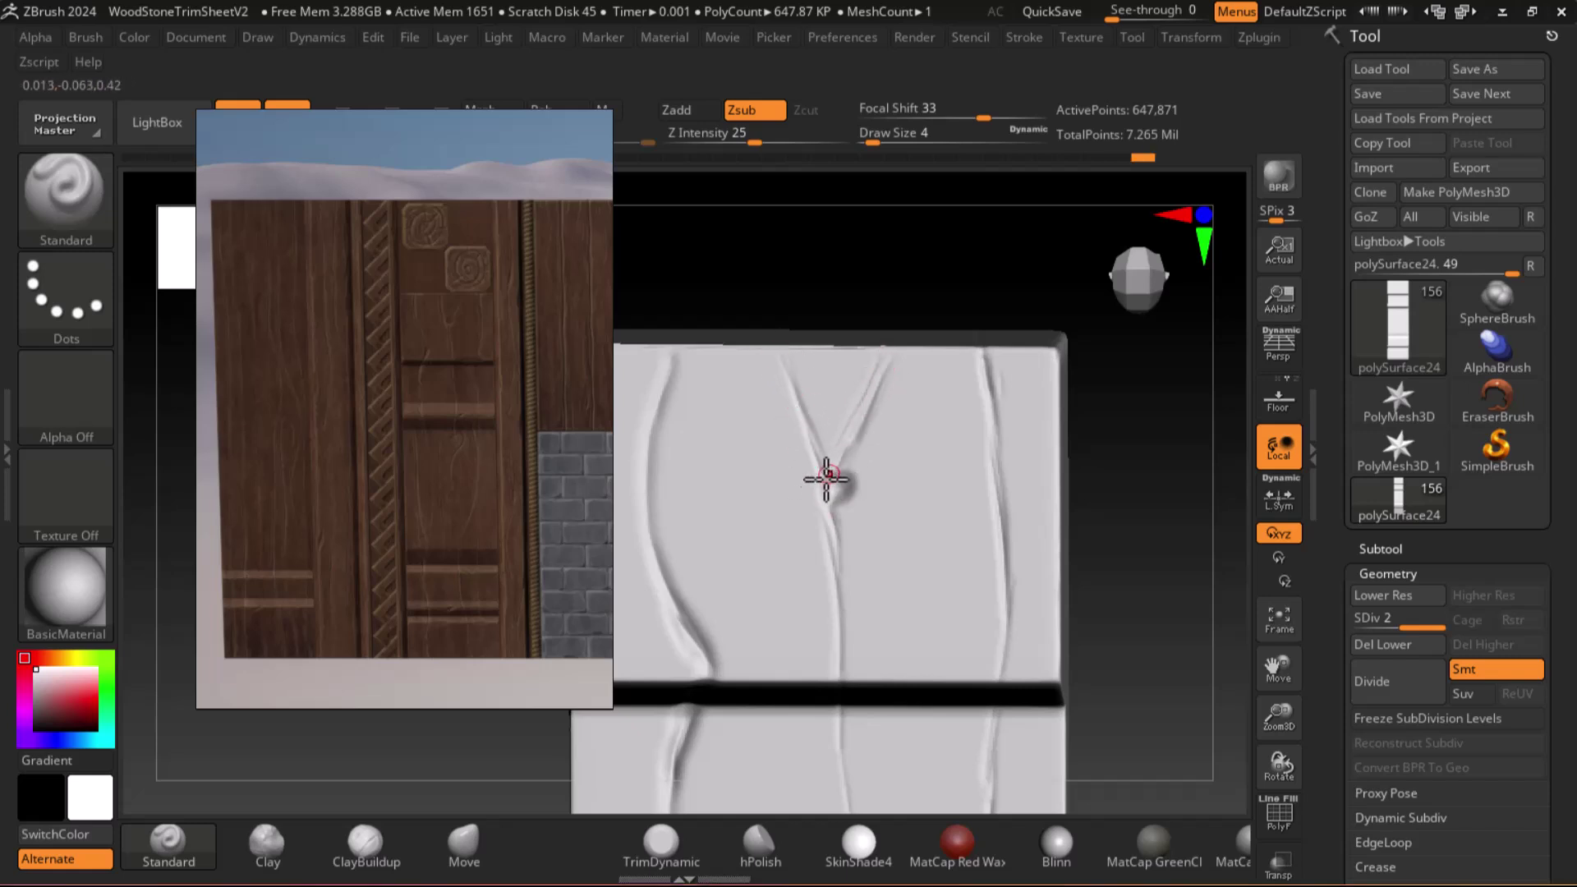
# Deepen the right-hand groove with overlapping strokes down the top block and the block below the first band
pyautogui.keyDown('alt'); pyautogui.moveTo(1186, 613); pyautogui.dragTo(1191, 501); pyautogui.keyUp('alt')
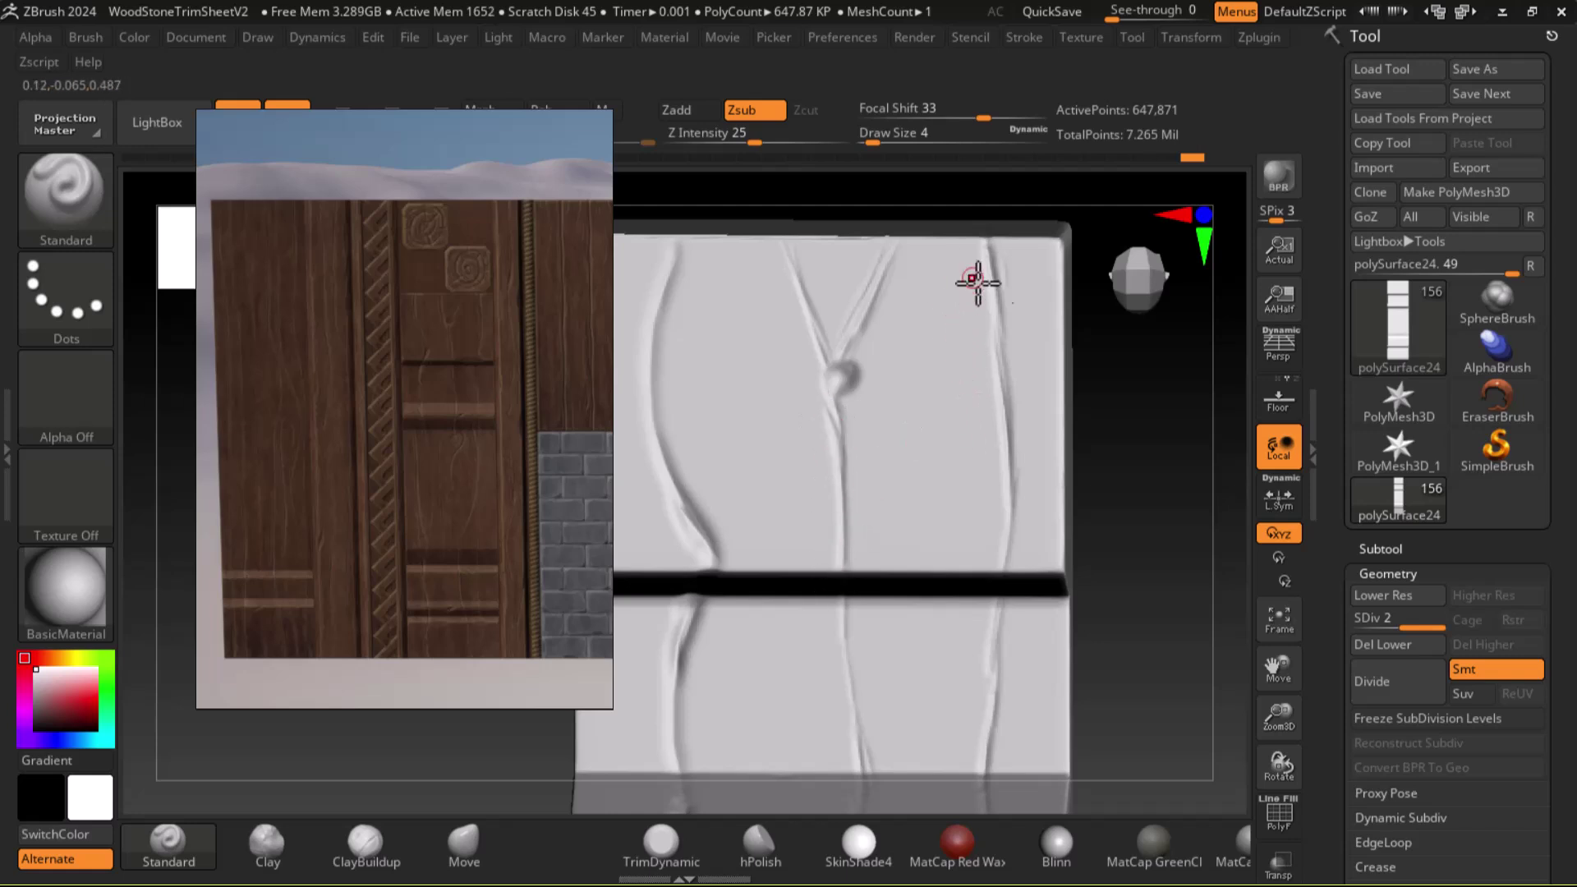
pyautogui.keyDown('alt'); pyautogui.moveTo(1106, 478); pyautogui.dragTo(1110, 554); pyautogui.keyUp('alt')
pyautogui.moveTo(983, 332); pyautogui.dragTo(999, 423)
pyautogui.moveTo(985, 327); pyautogui.dragTo(998, 434)
pyautogui.moveTo(996, 369); pyautogui.dragTo(1007, 495)
pyautogui.moveTo(1002, 435); pyautogui.dragTo(1011, 622)
pyautogui.keyDown('alt'); pyautogui.moveTo(1154, 684); pyautogui.dragTo(1124, 459); pyautogui.keyUp('alt')
pyautogui.moveTo(977, 466); pyautogui.dragTo(975, 563)
pyautogui.moveTo(971, 494); pyautogui.dragTo(960, 616)
# Deepen and smooth the spiral of the hook-shaped groove, and carve its tail deeper down to the small knot
pyautogui.keyDown('alt'); pyautogui.moveTo(1098, 546); pyautogui.dragTo(1079, 380); pyautogui.keyUp('alt')
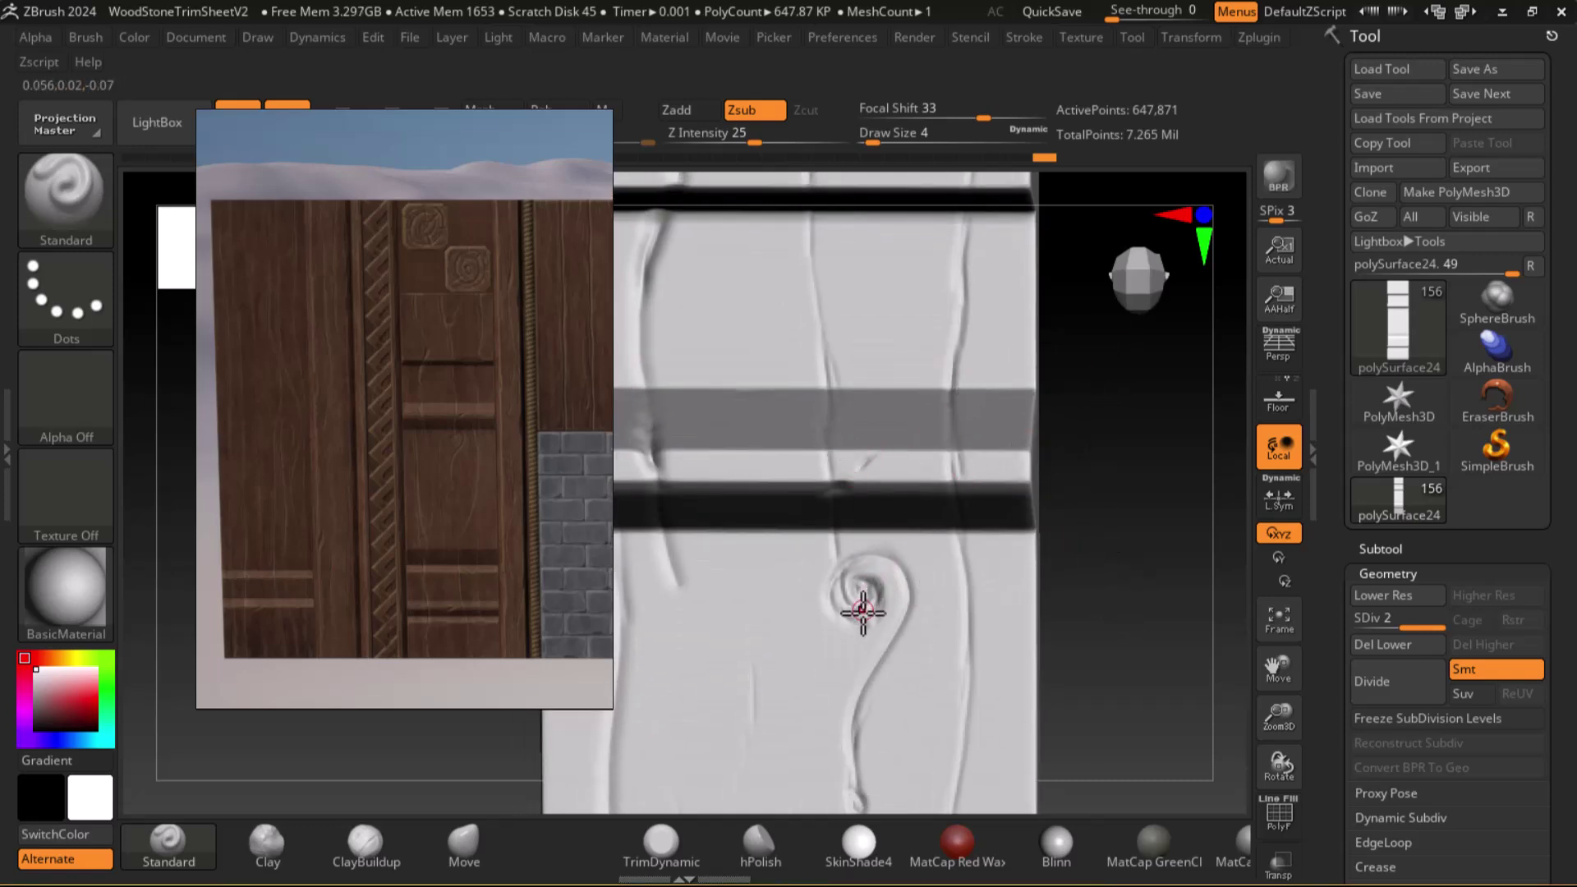
pyautogui.moveTo(849, 603); pyautogui.dragTo(867, 547)
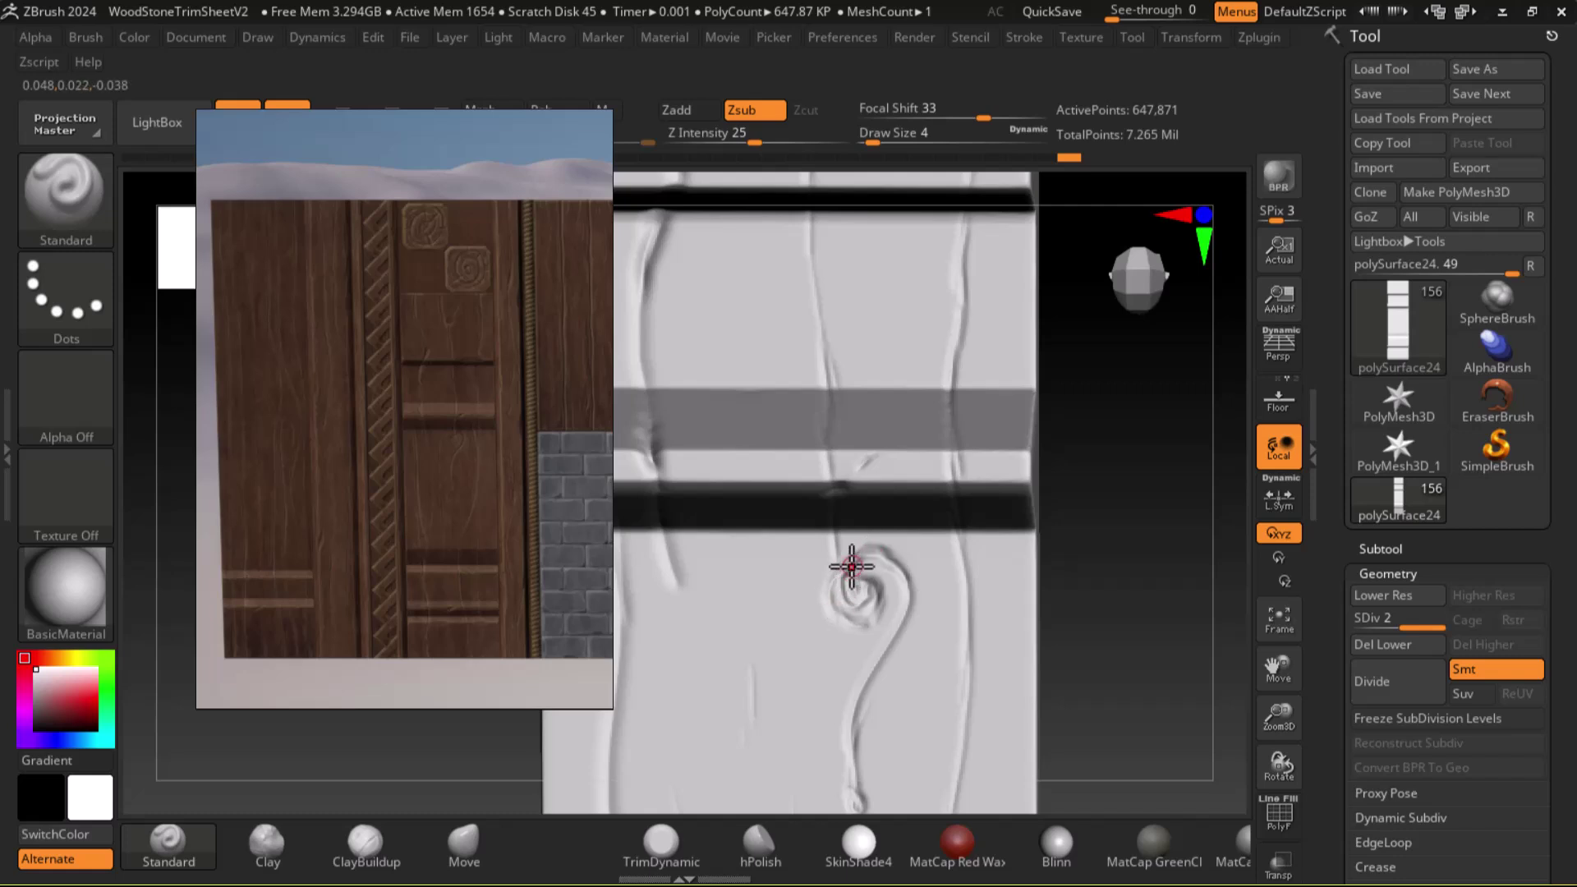
pyautogui.press('shift')
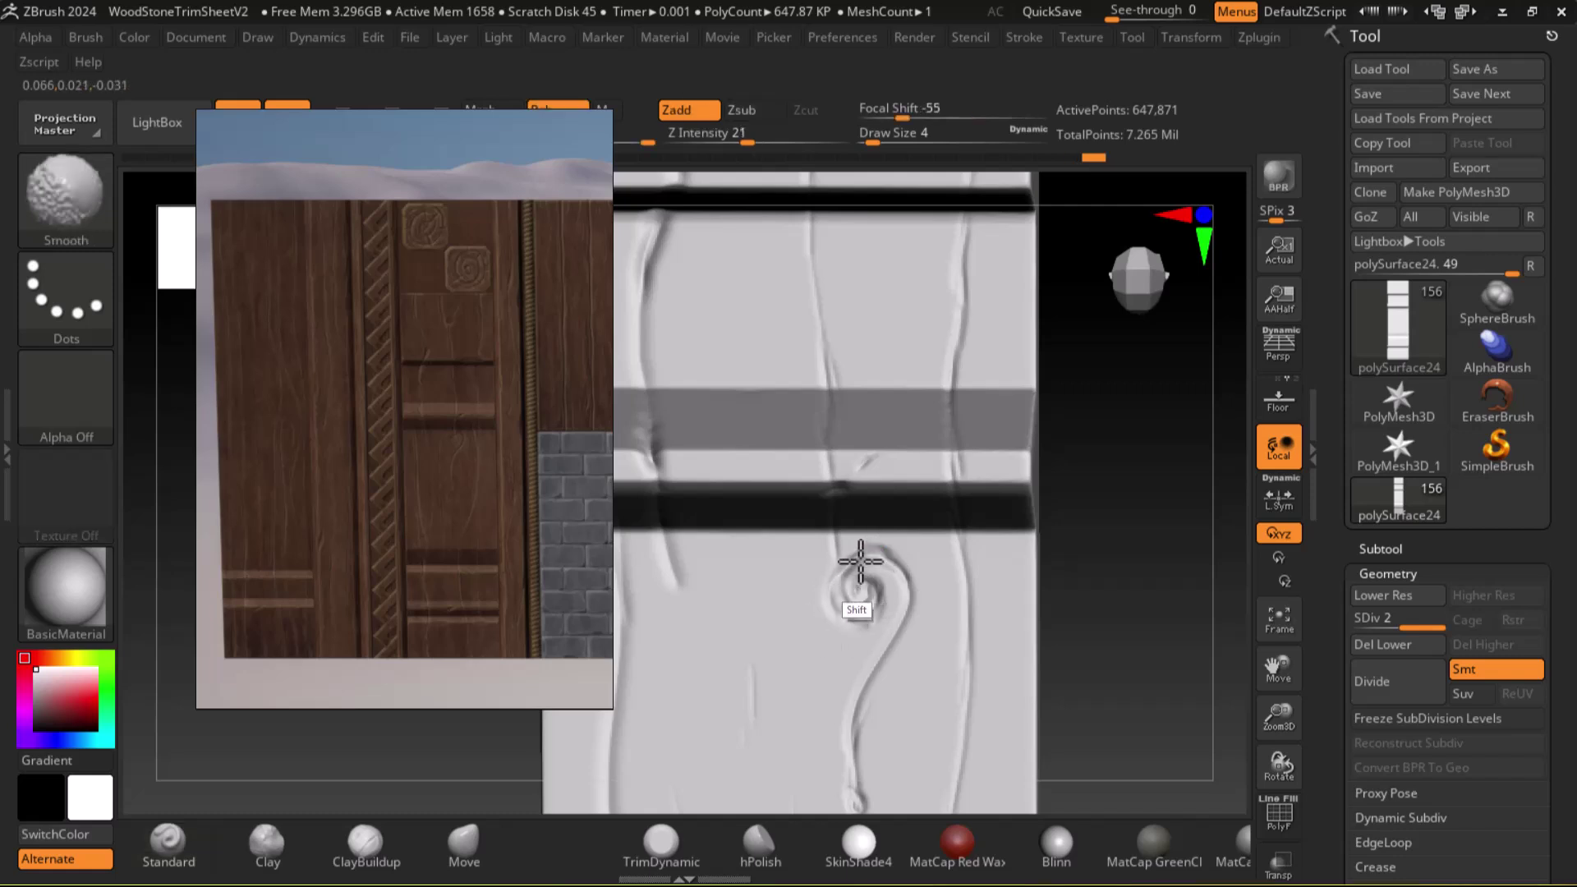
pyautogui.press('alt')
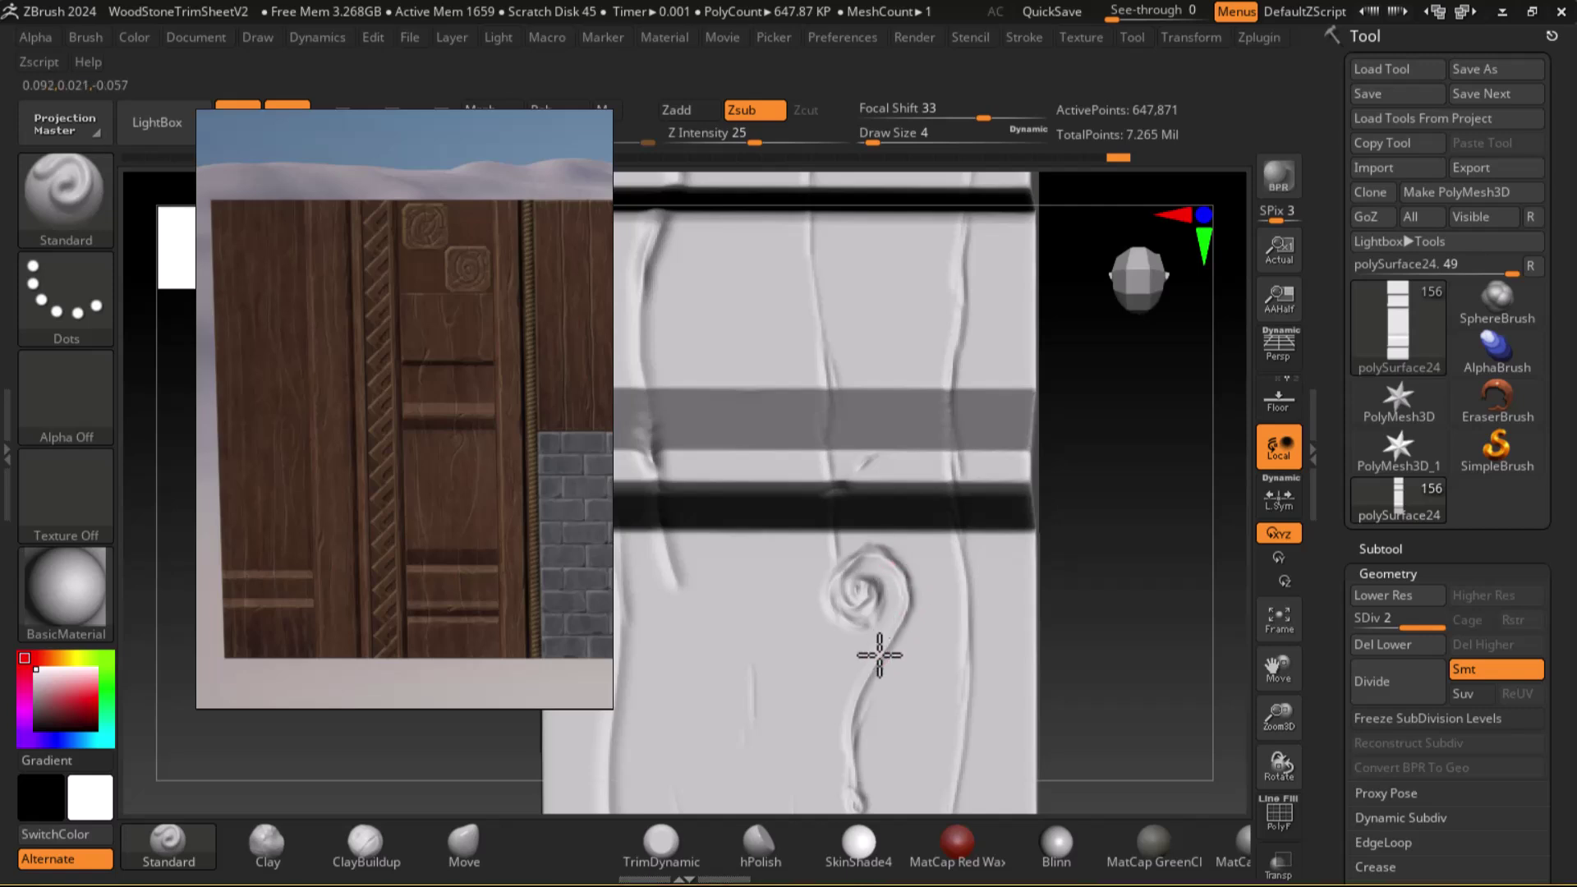
pyautogui.keyDown('alt'); pyautogui.moveTo(1061, 679); pyautogui.dragTo(1061, 480); pyautogui.keyUp('alt')
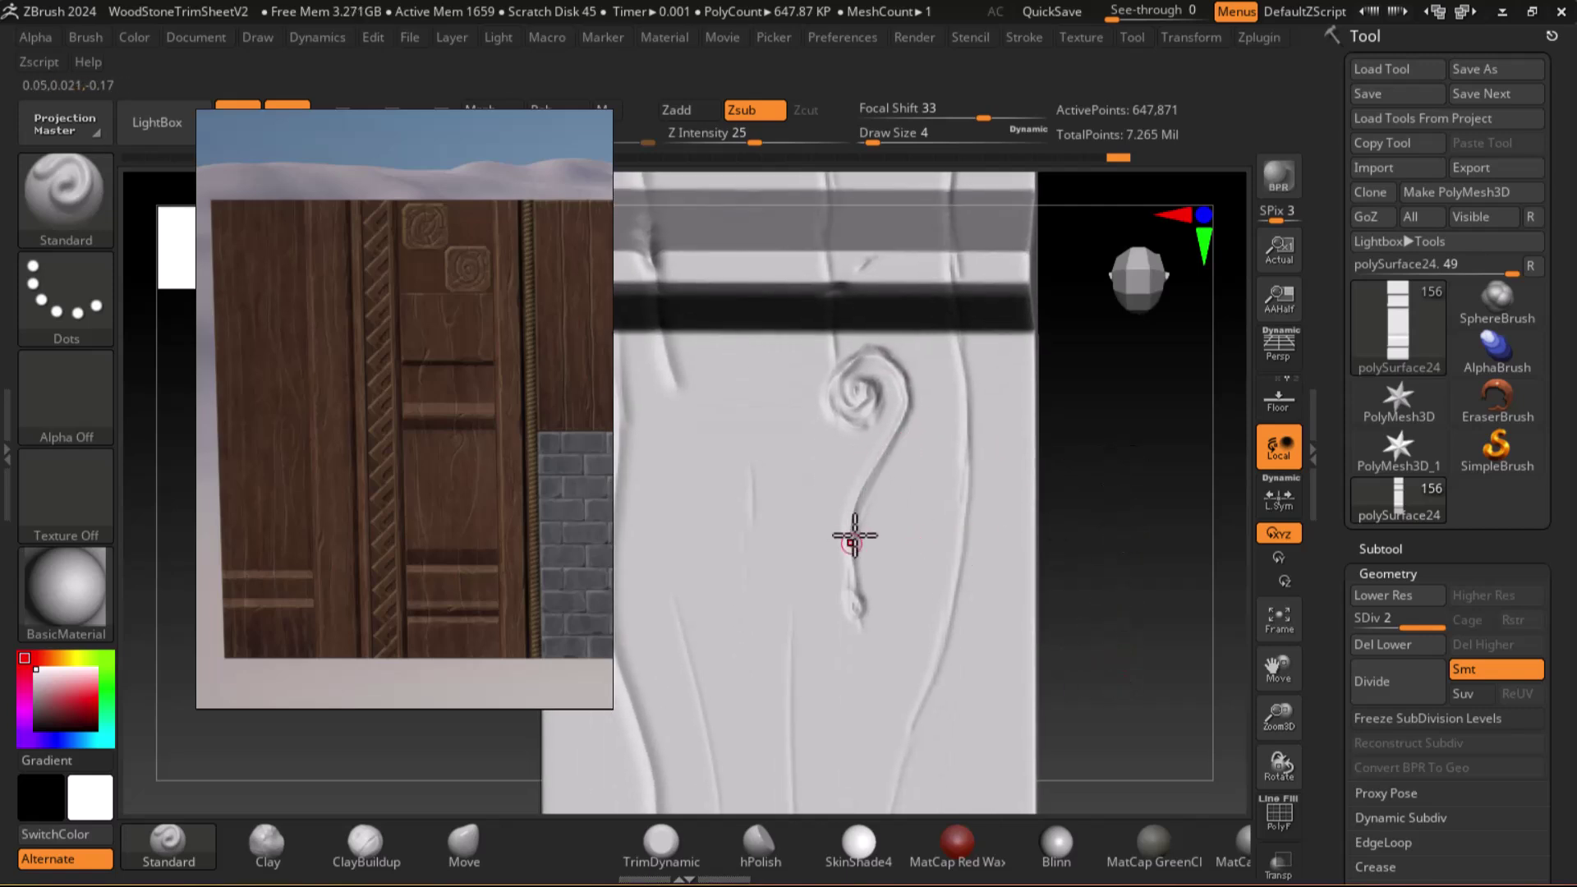
pyautogui.keyDown('alt'); pyautogui.moveTo(855, 524); pyautogui.dragTo(862, 612); pyautogui.keyUp('alt')
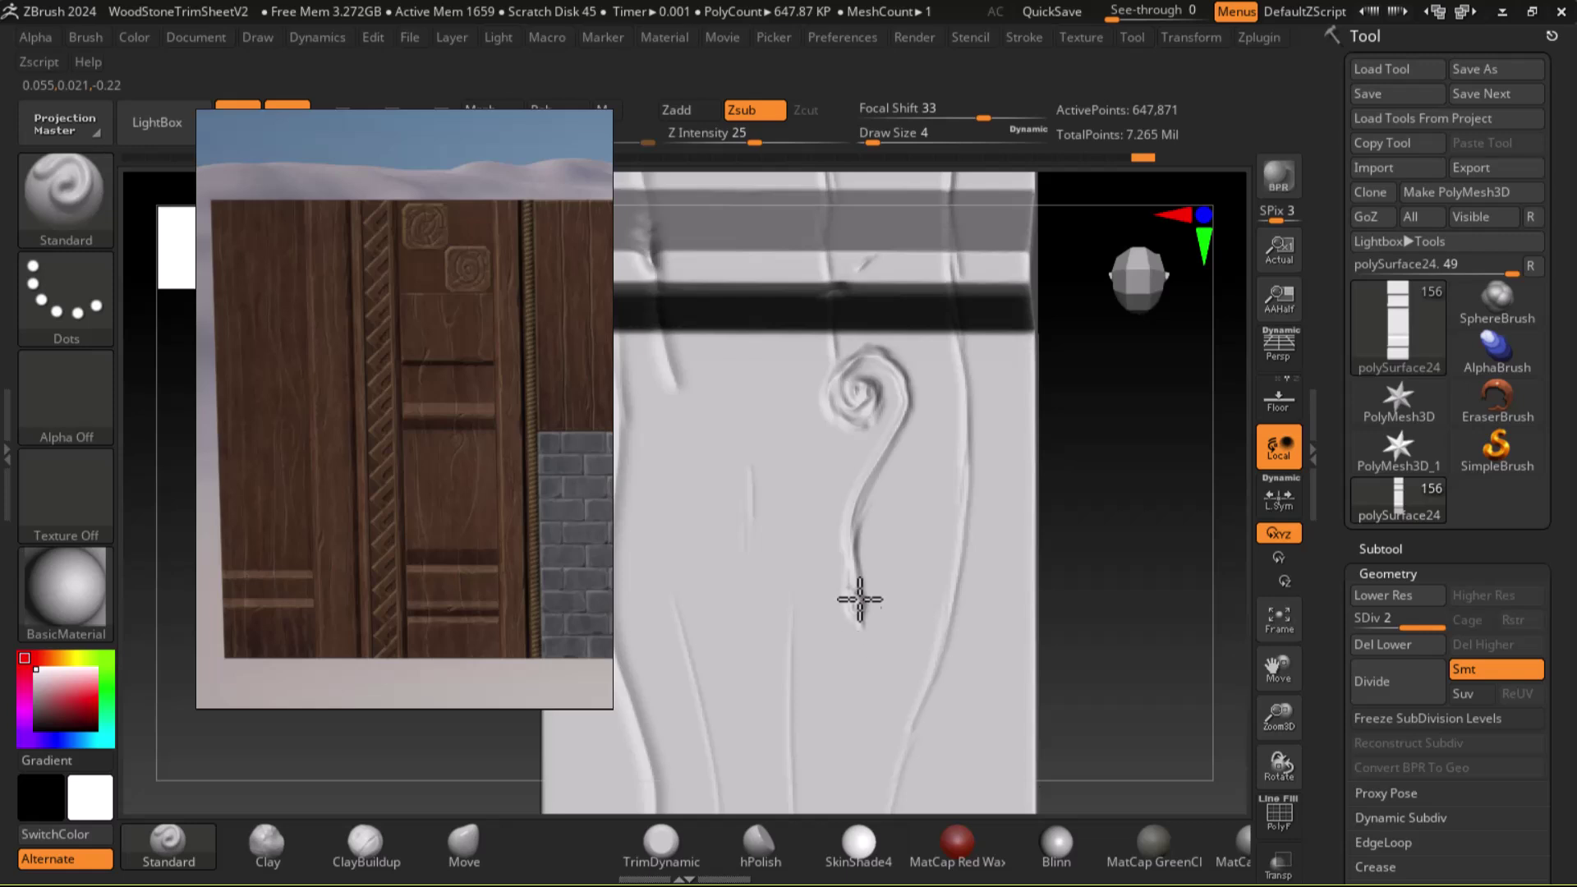
# Add fine vertical grain lines across the long middle section and the lower blocks between the main grooves
pyautogui.keyDown('alt'); pyautogui.moveTo(1162, 636); pyautogui.dragTo(1109, 552); pyautogui.keyUp('alt')
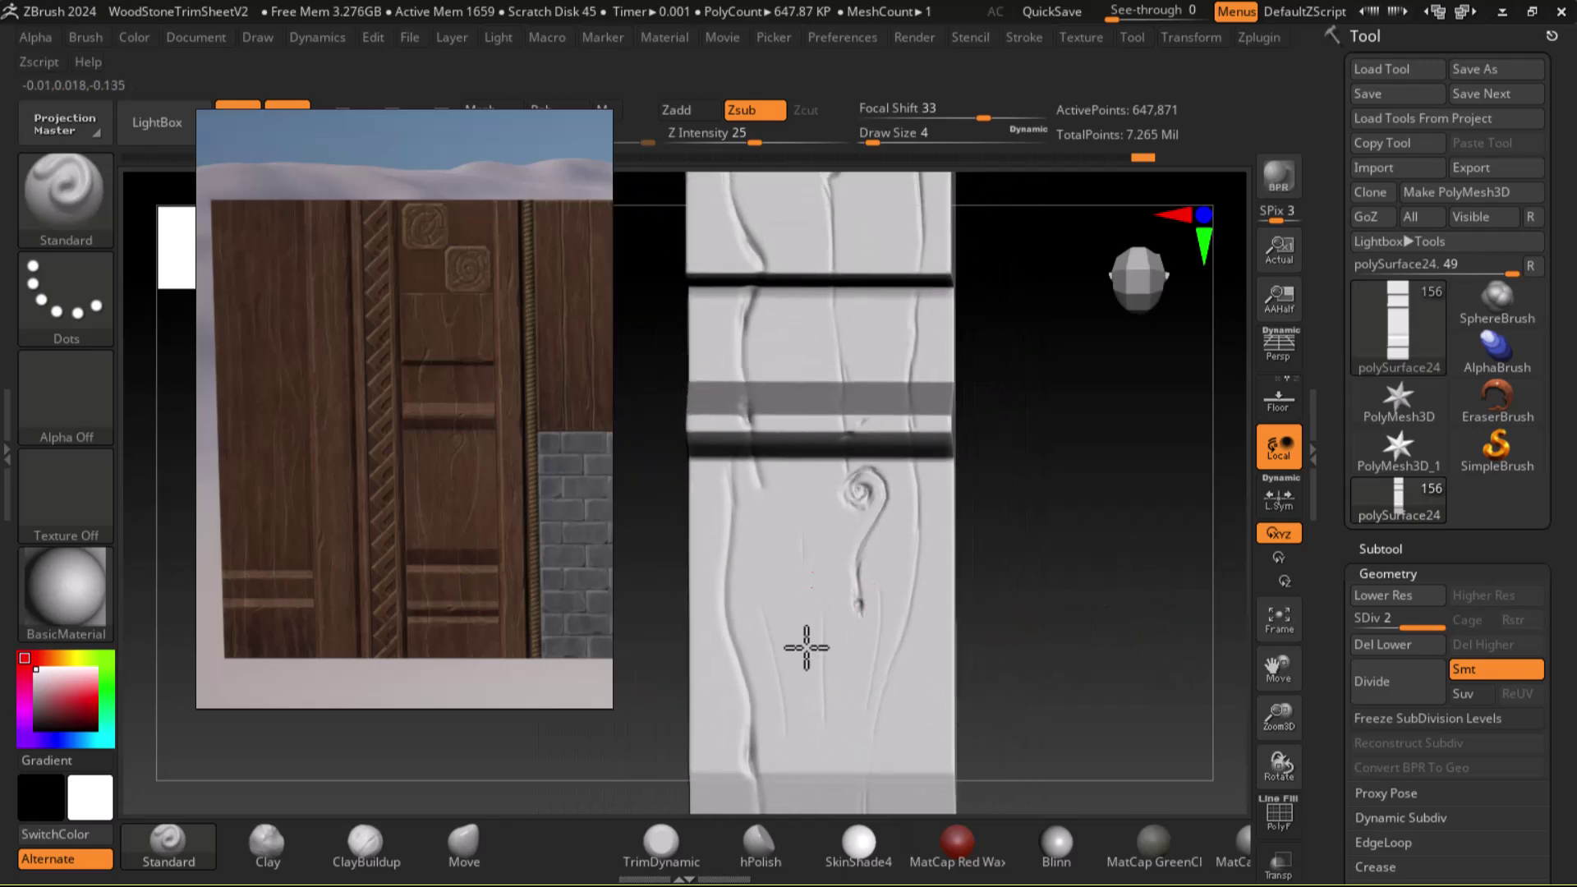
pyautogui.keyDown('alt'); pyautogui.moveTo(1057, 645); pyautogui.dragTo(1041, 486); pyautogui.keyUp('alt')
pyautogui.moveTo(948, 637)
pyautogui.keyDown('alt'); pyautogui.mouseDown()
pyautogui.moveTo(948, 488)
pyautogui.moveTo(950, 658)
pyautogui.mouseUp(); pyautogui.keyUp('alt')
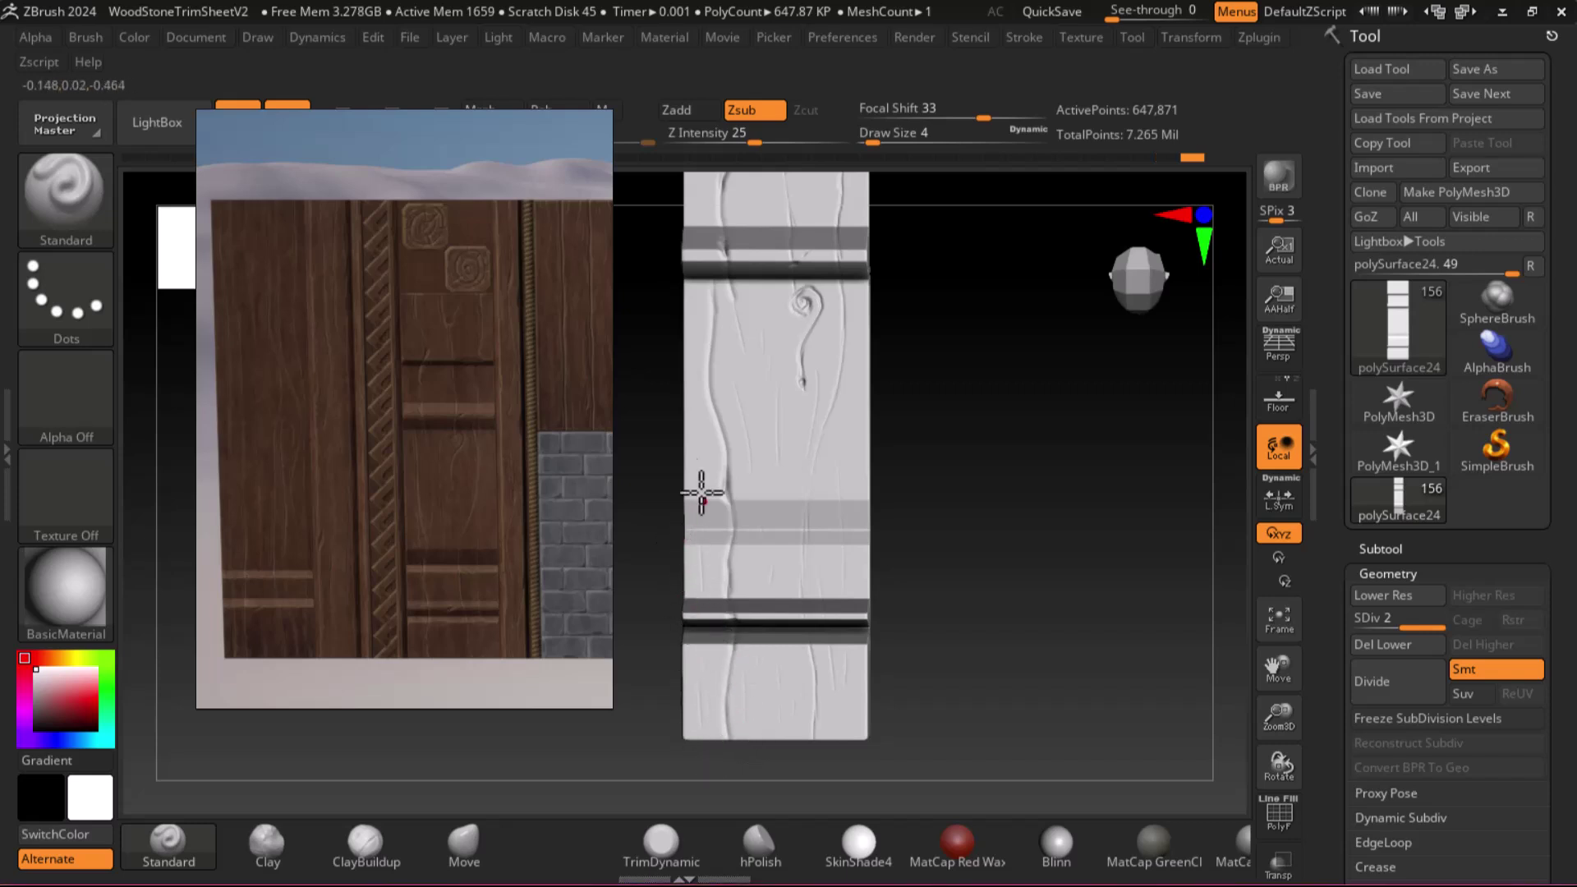
# Add fine vertical grain lines around the Y-shaped crack in the top block and in the block below it
pyautogui.keyDown('alt'); pyautogui.moveTo(991, 457); pyautogui.dragTo(1051, 648); pyautogui.keyUp('alt')
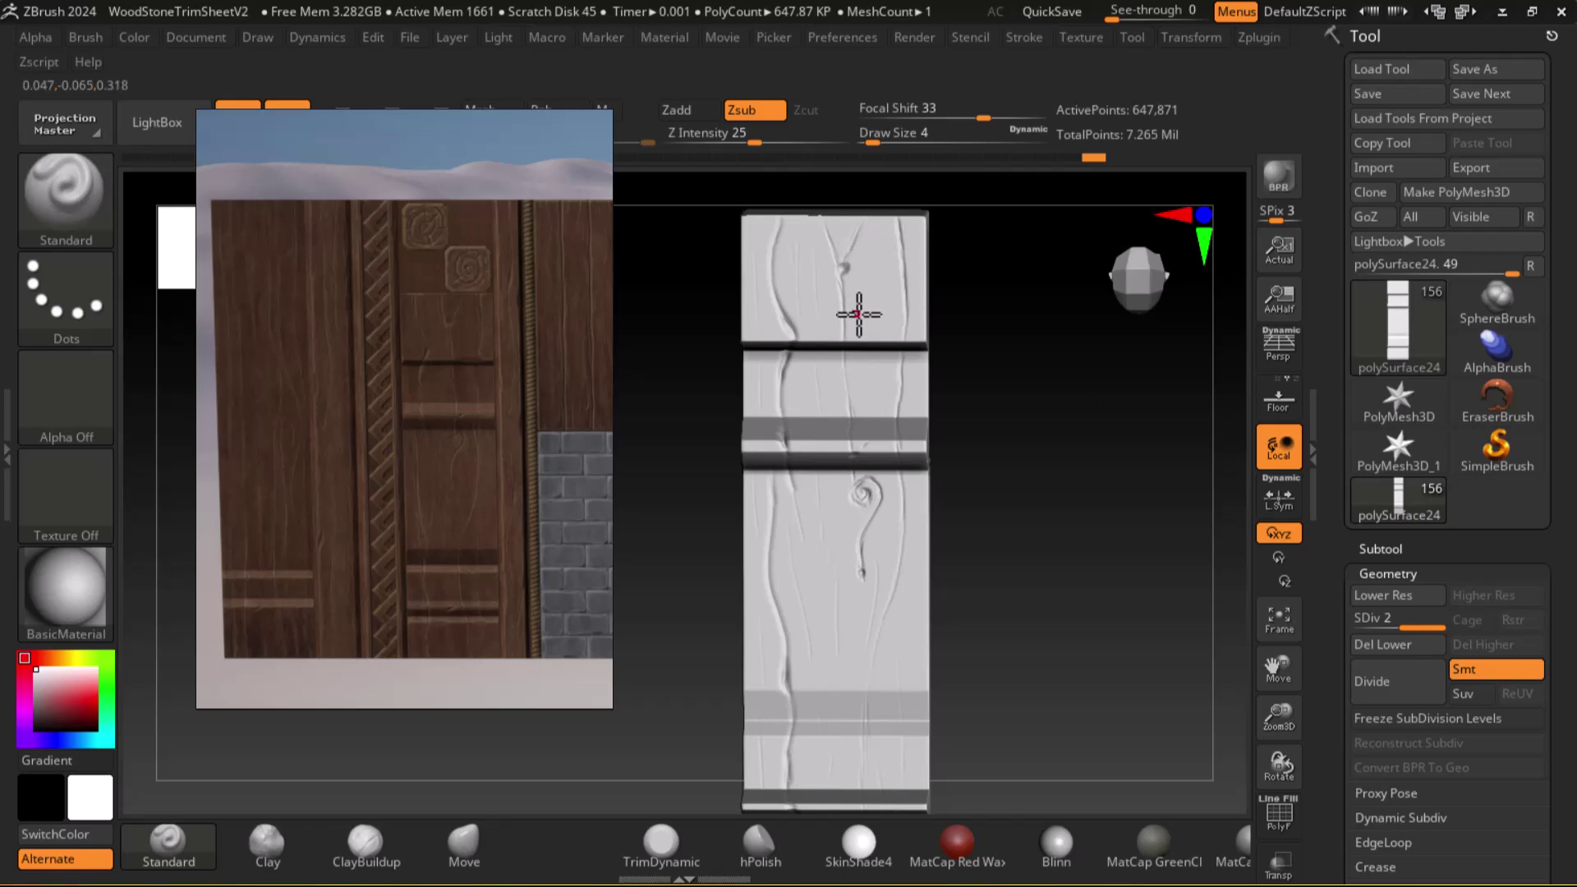
pyautogui.keyDown('alt'); pyautogui.moveTo(1014, 422); pyautogui.dragTo(1044, 584); pyautogui.keyUp('alt')
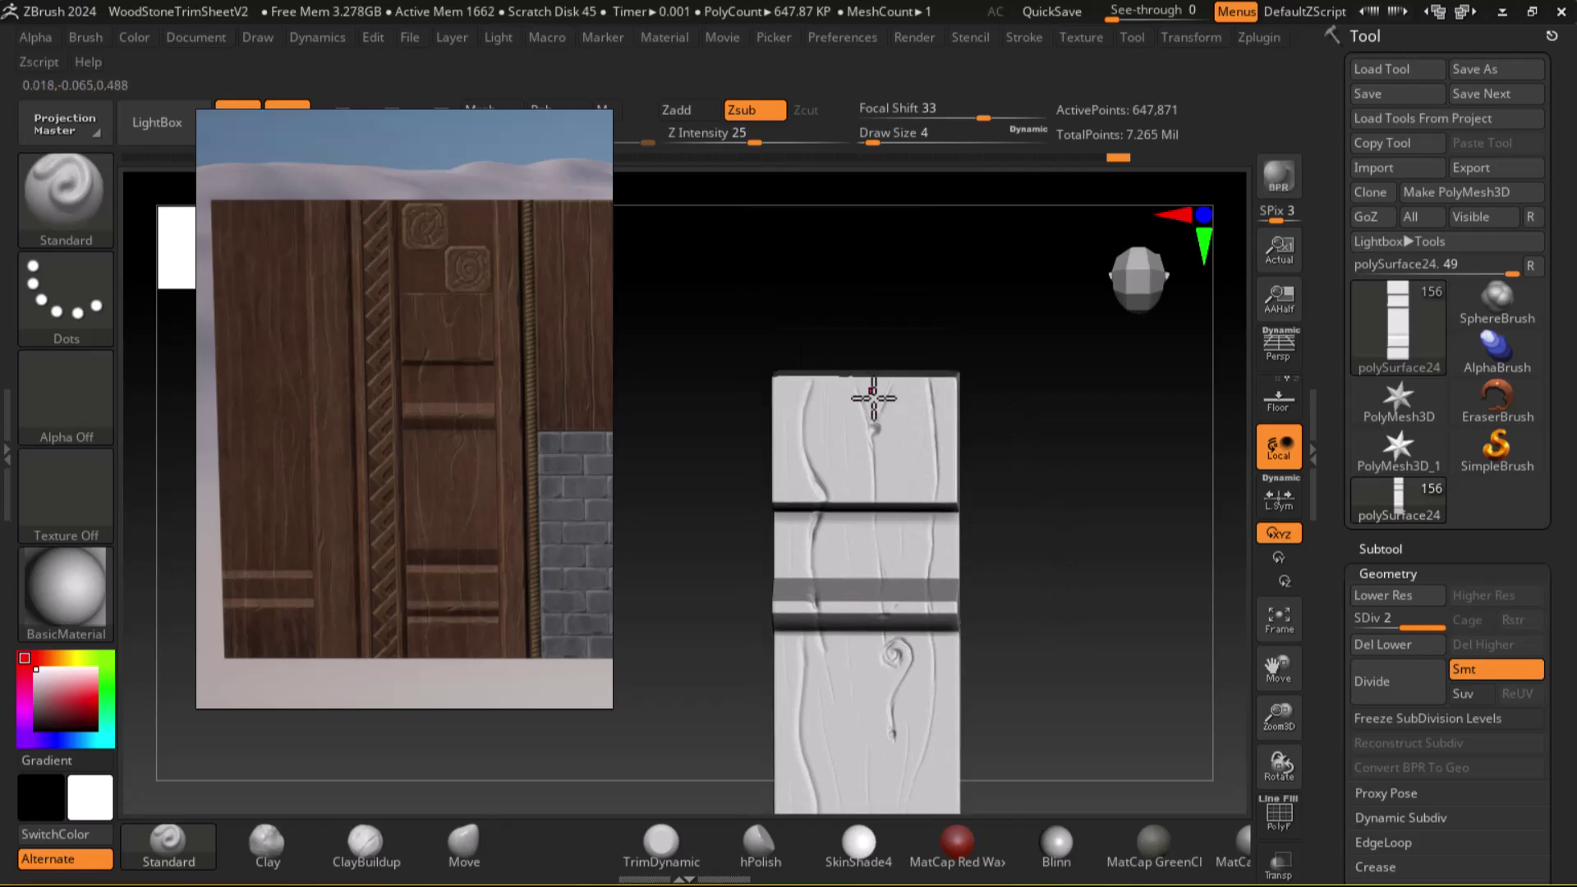
pyautogui.keyDown('alt'); pyautogui.moveTo(1003, 413); pyautogui.dragTo(1003, 510); pyautogui.keyUp('alt')
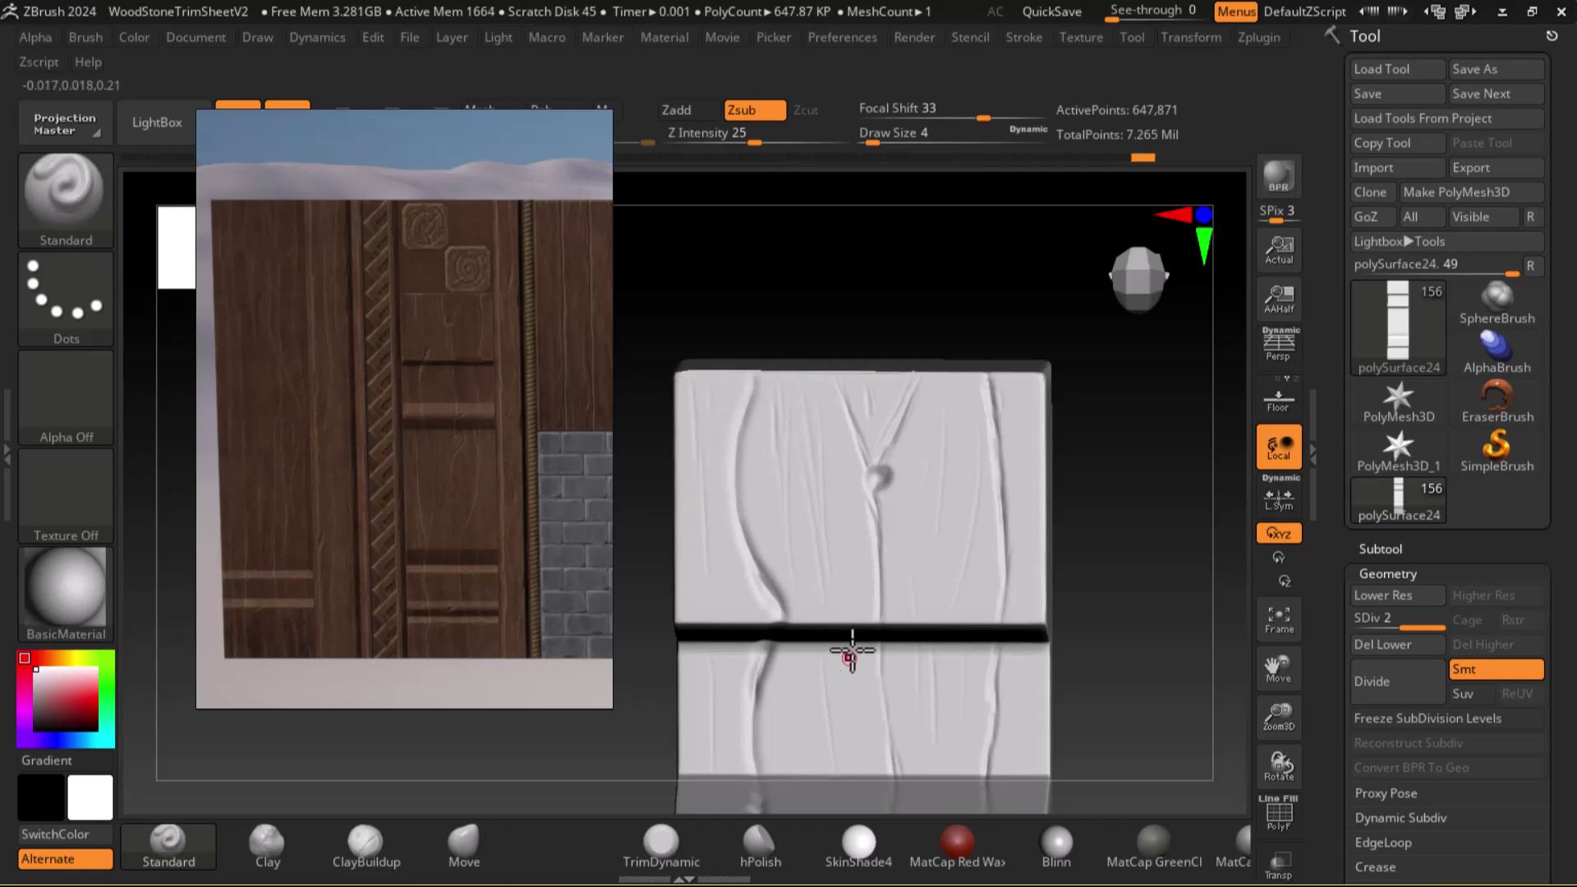
# Fill in the remaining fine vertical grain lines with the Standard brush, working from the second block down to the bottom block
pyautogui.keyDown('alt'); pyautogui.moveTo(1173, 610); pyautogui.dragTo(1181, 461); pyautogui.keyUp('alt')
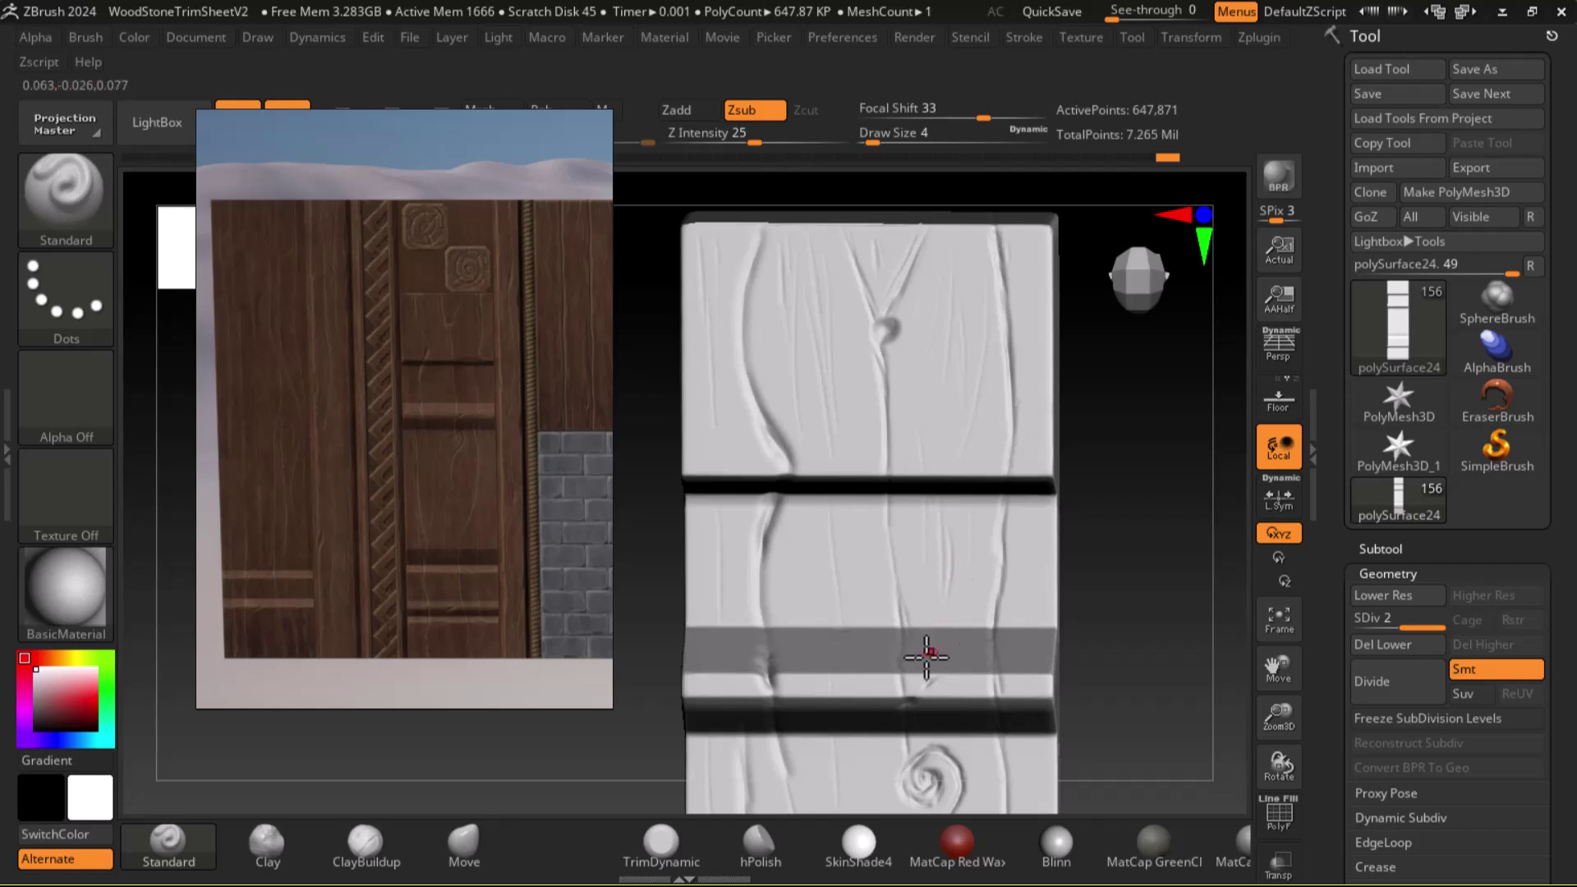
pyautogui.keyDown('alt'); pyautogui.moveTo(1101, 673); pyautogui.dragTo(1078, 478); pyautogui.keyUp('alt')
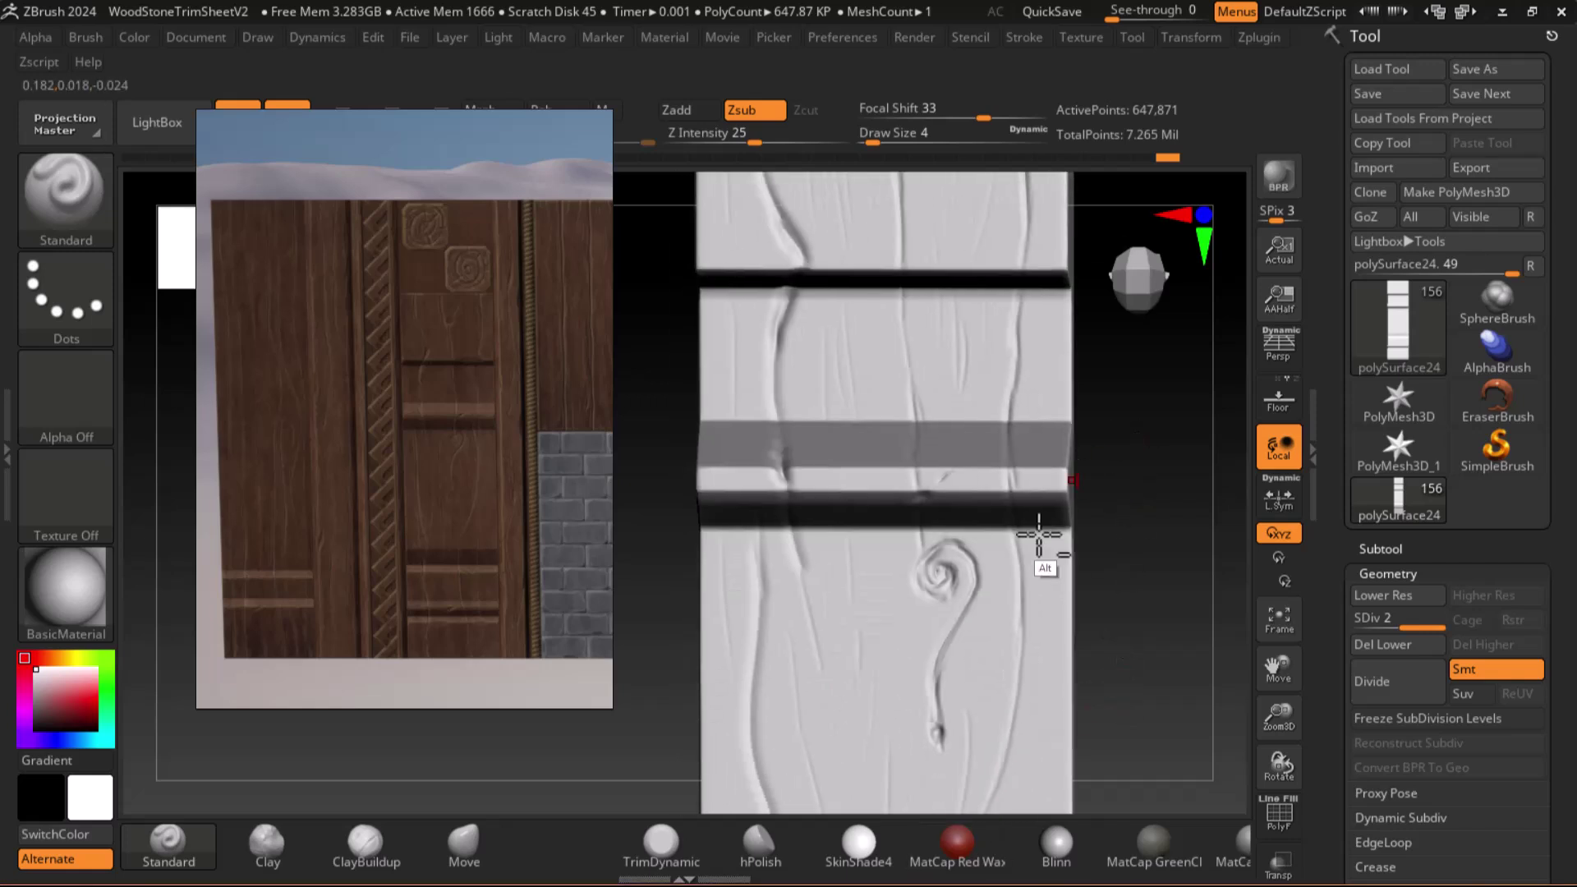
pyautogui.keyDown('alt'); pyautogui.moveTo(1125, 674); pyautogui.dragTo(1137, 458); pyautogui.keyUp('alt')
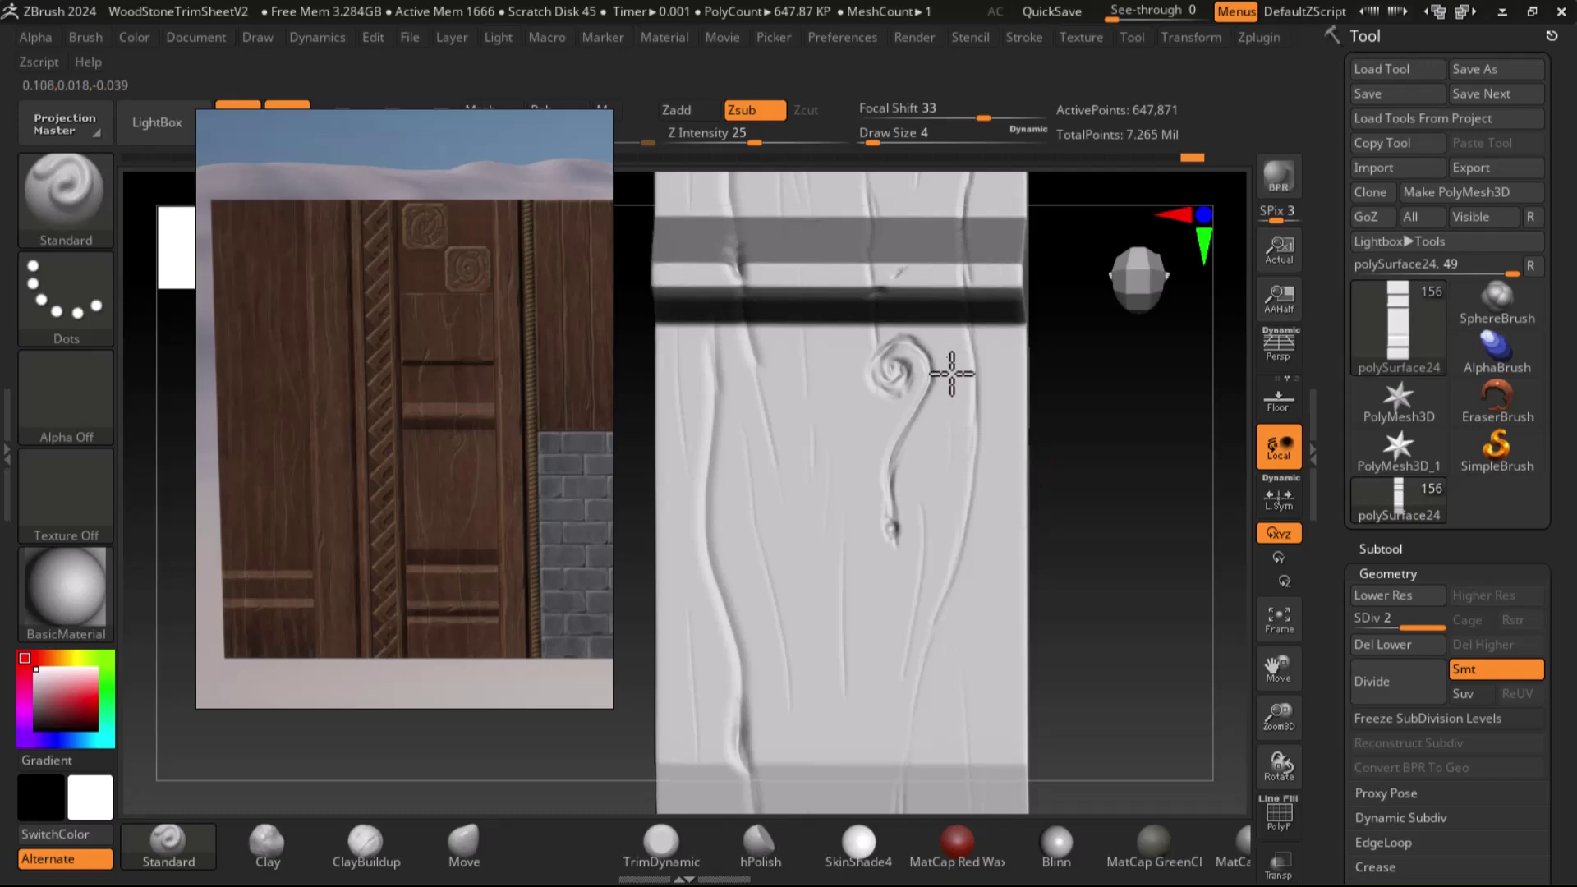
pyautogui.keyDown('alt'); pyautogui.moveTo(1114, 653); pyautogui.dragTo(1094, 435); pyautogui.keyUp('alt')
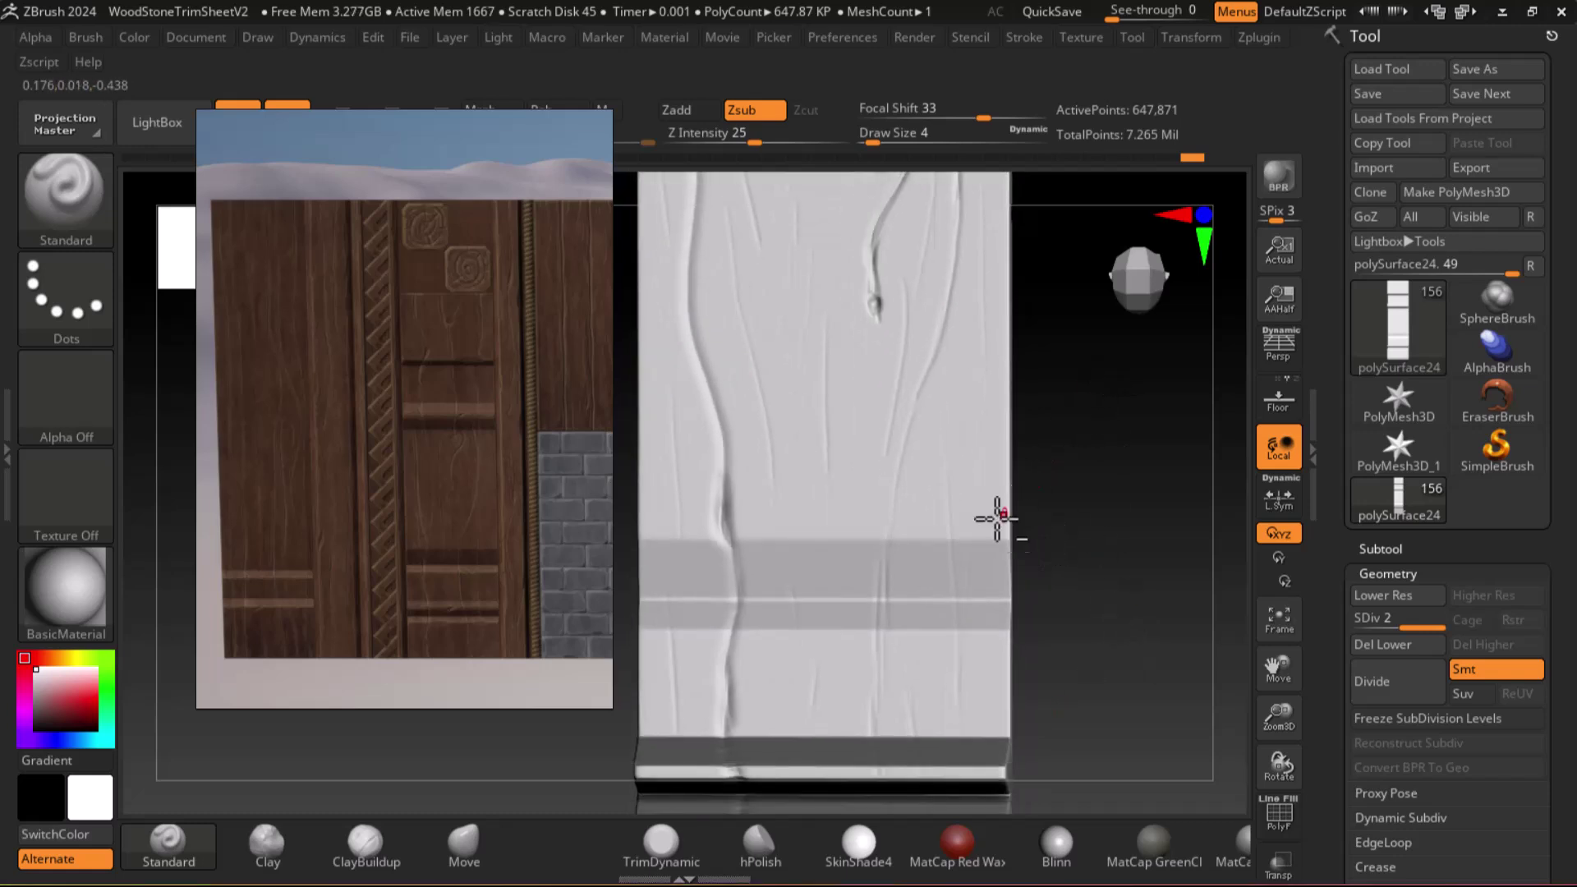
pyautogui.keyDown('alt'); pyautogui.moveTo(1080, 626); pyautogui.dragTo(1108, 386); pyautogui.keyUp('alt')
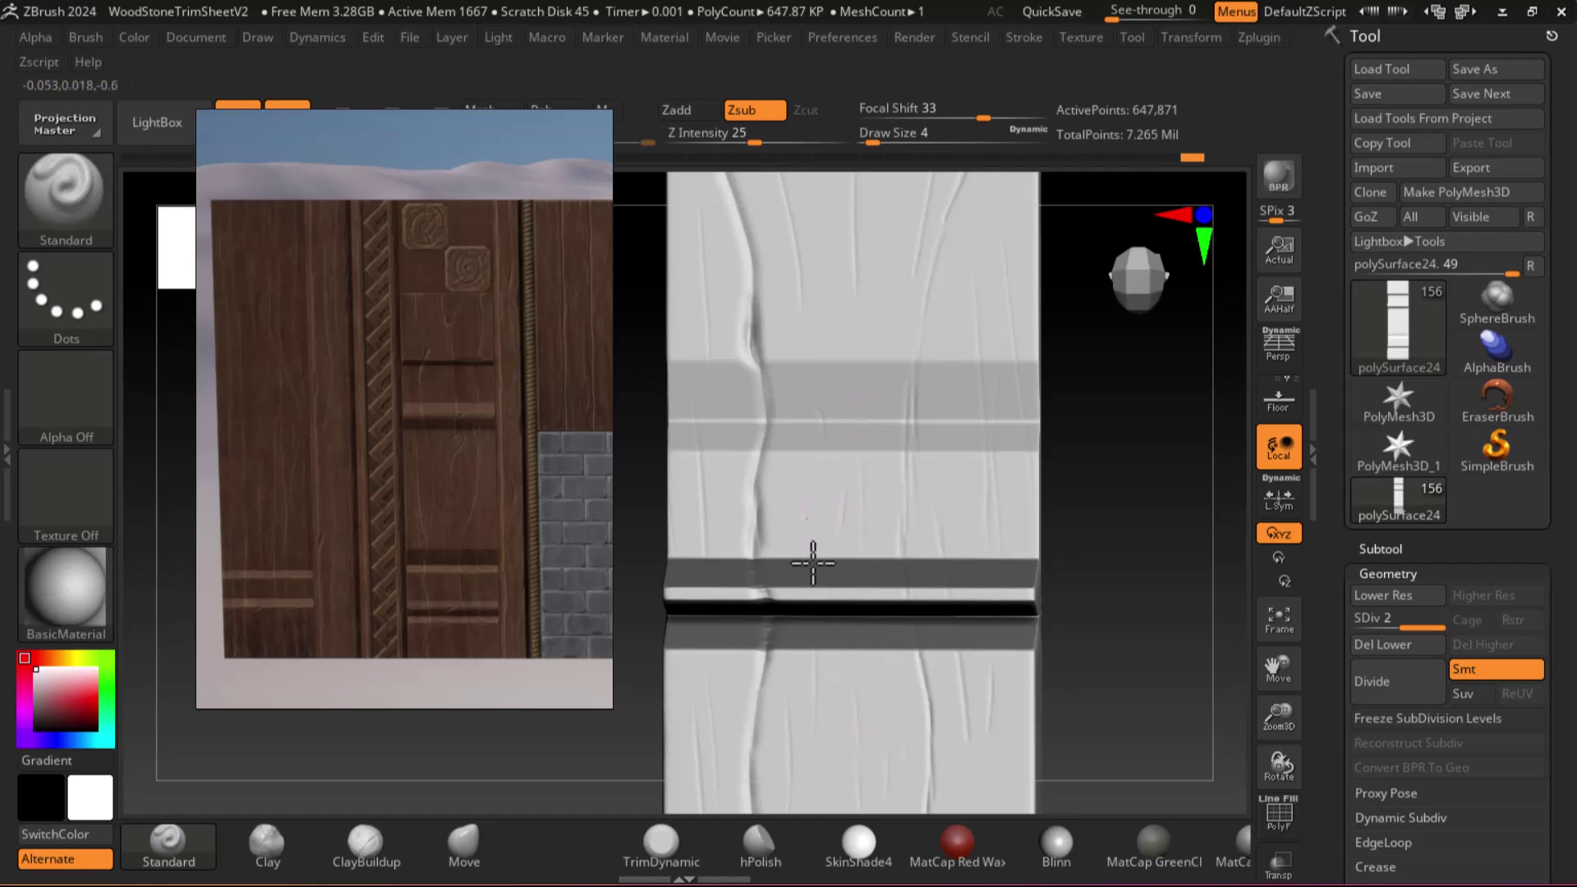
pyautogui.keyDown('alt'); pyautogui.moveTo(1067, 690); pyautogui.dragTo(961, 565); pyautogui.keyUp('alt')
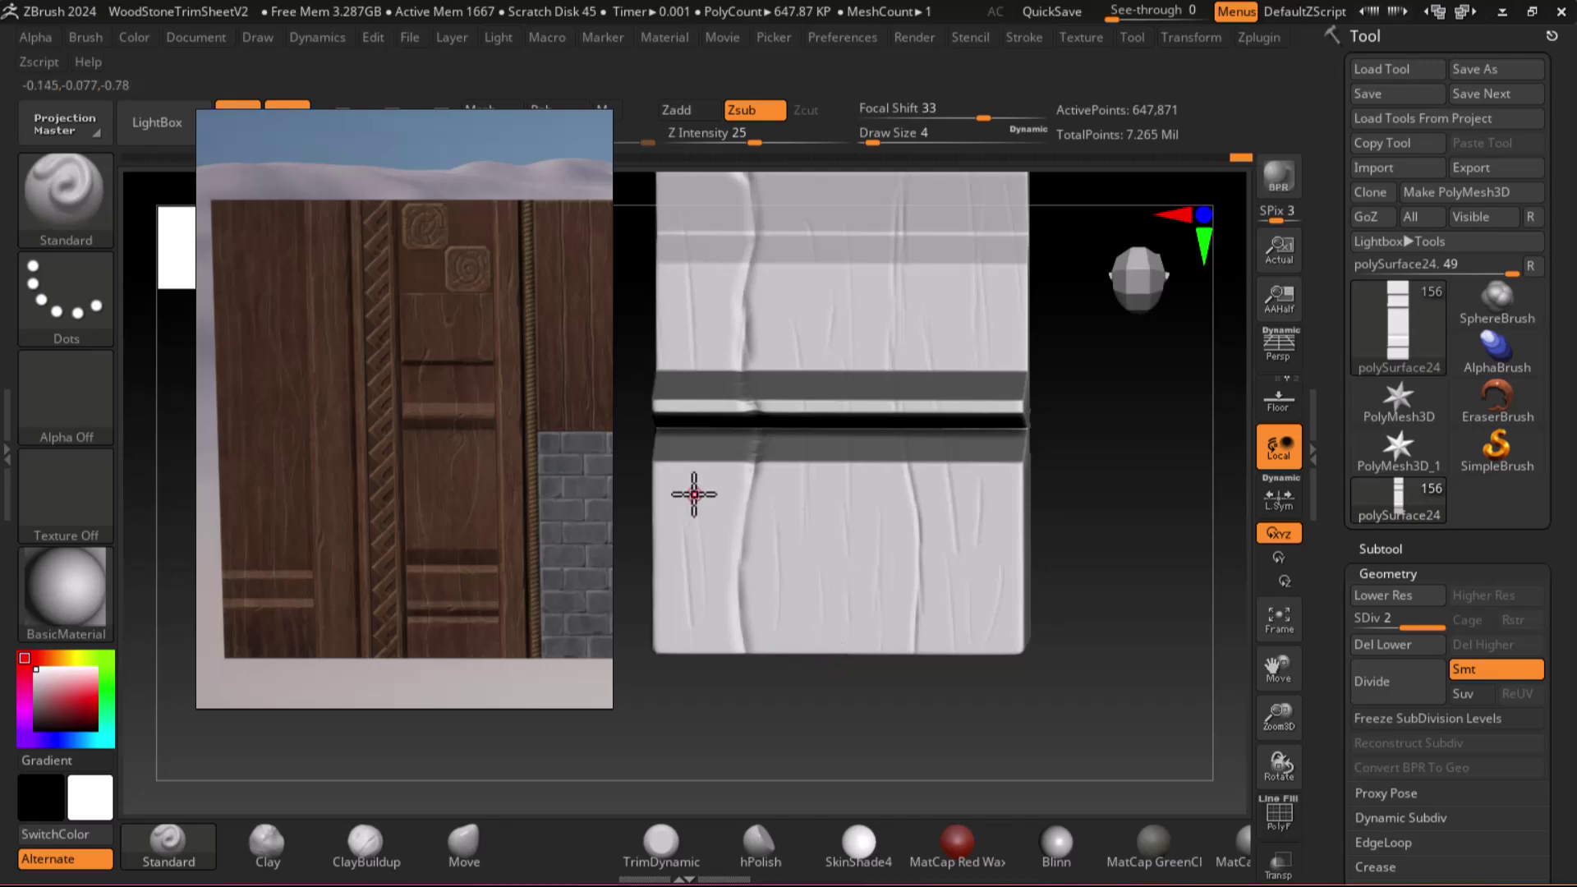
# Flatten the edges of the hook-shaped groove's small knot, spiral and tail with the TrimDynamic brush
pyautogui.moveTo(1117, 571); pyautogui.dragTo(1087, 731)
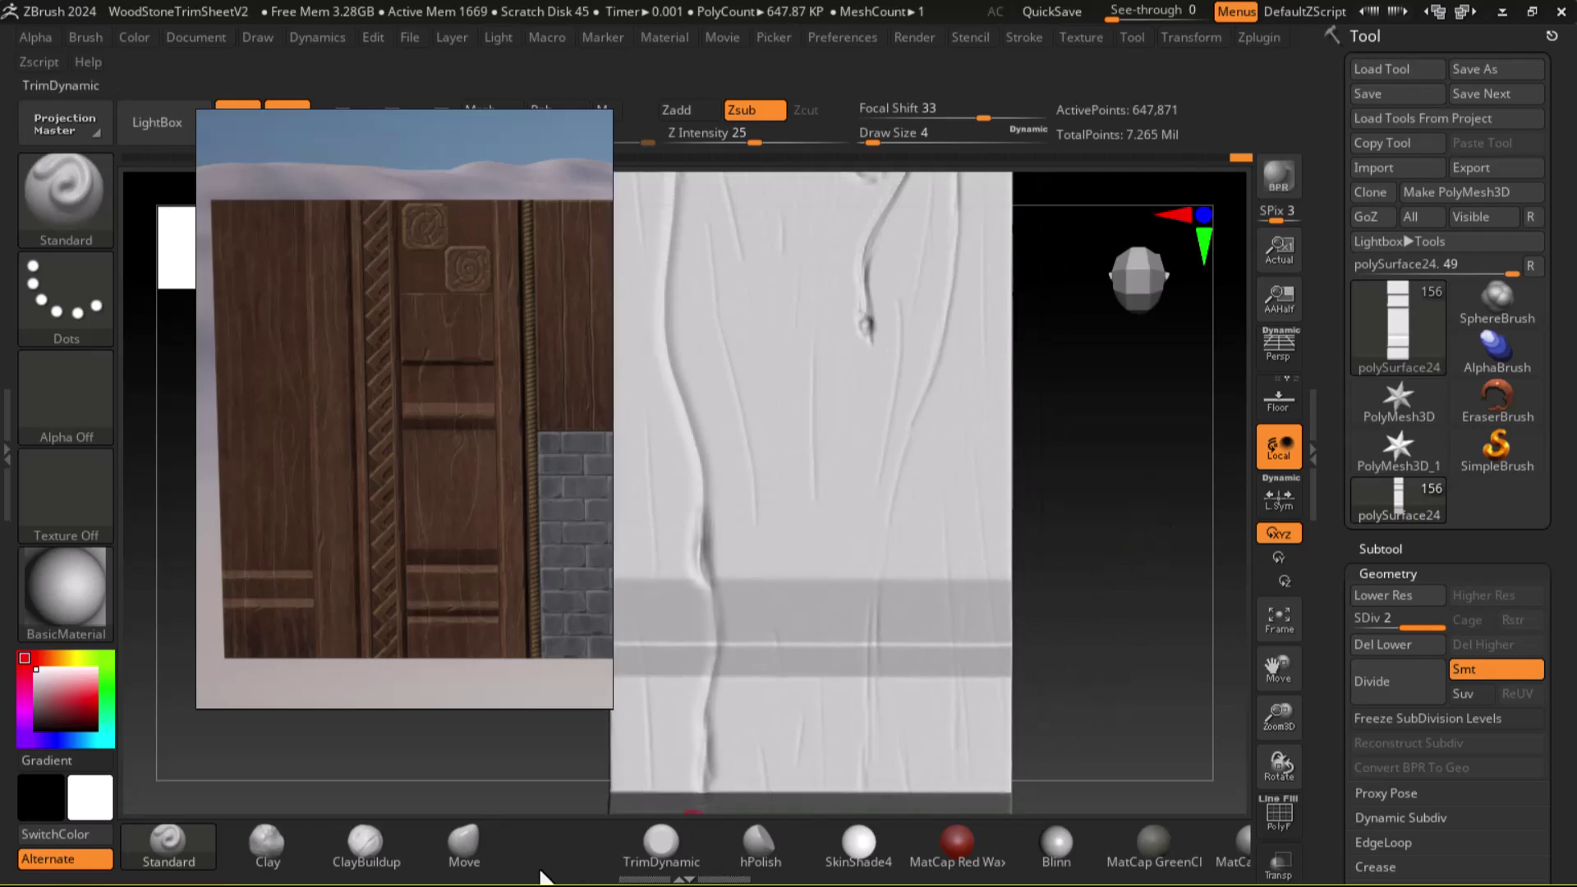
pyautogui.click(692, 854)
pyautogui.keyDown('alt'); pyautogui.moveTo(1092, 476); pyautogui.dragTo(1106, 518); pyautogui.keyUp('alt')
pyautogui.keyDown('alt'); pyautogui.moveTo(1172, 415); pyautogui.dragTo(1093, 586); pyautogui.keyUp('alt')
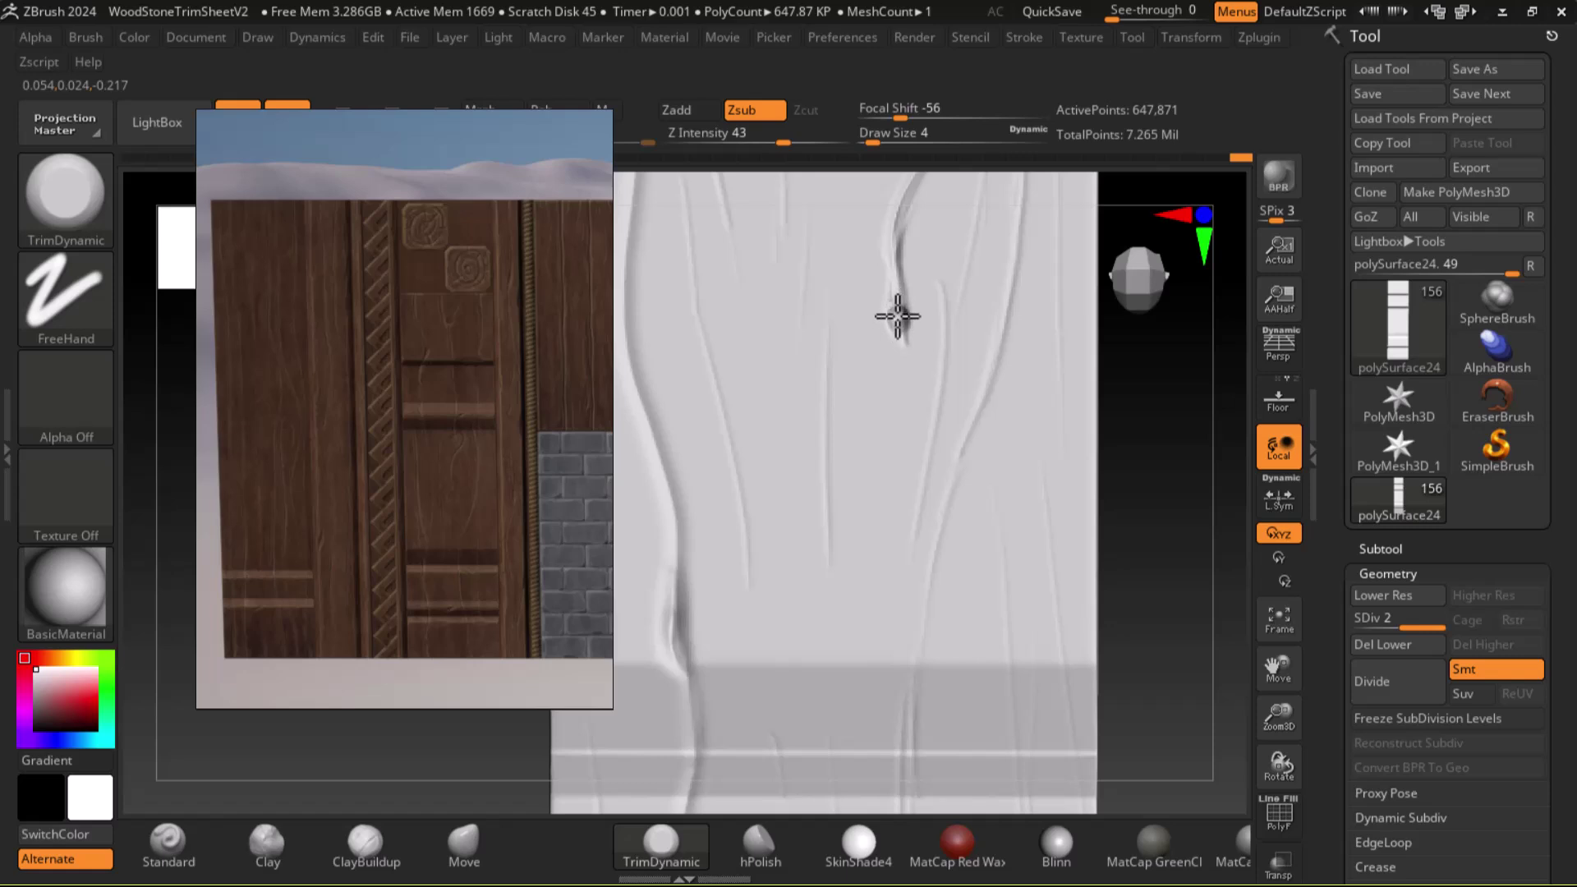
pyautogui.moveTo(895, 298); pyautogui.dragTo(906, 331)
pyautogui.keyDown('alt'); pyautogui.moveTo(1151, 422); pyautogui.dragTo(1140, 667); pyautogui.keyUp('alt')
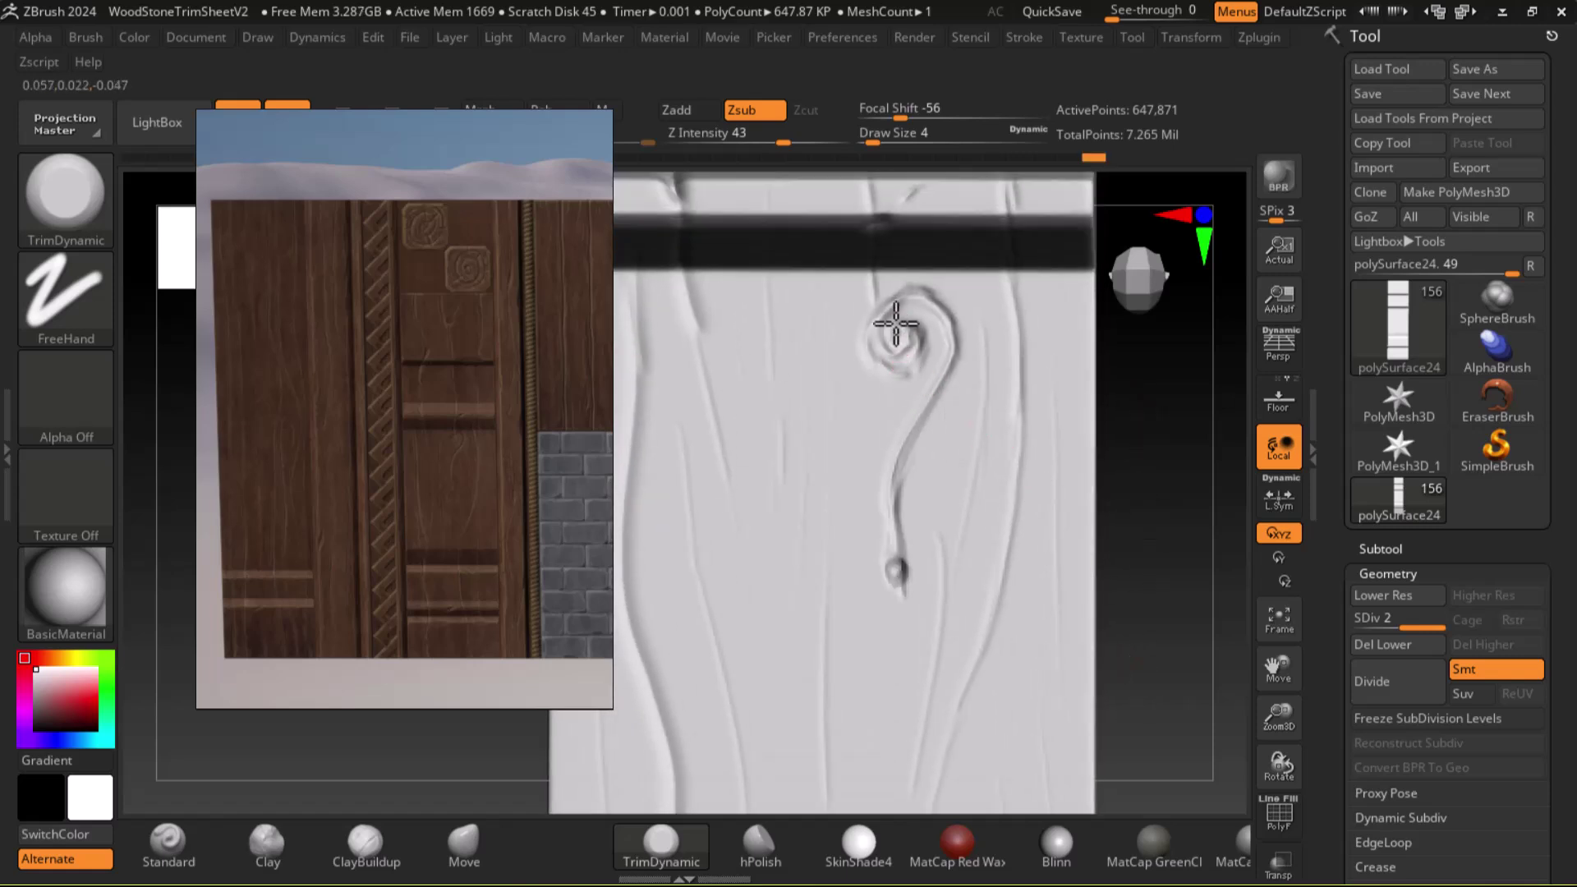
pyautogui.moveTo(923, 377); pyautogui.dragTo(884, 380)
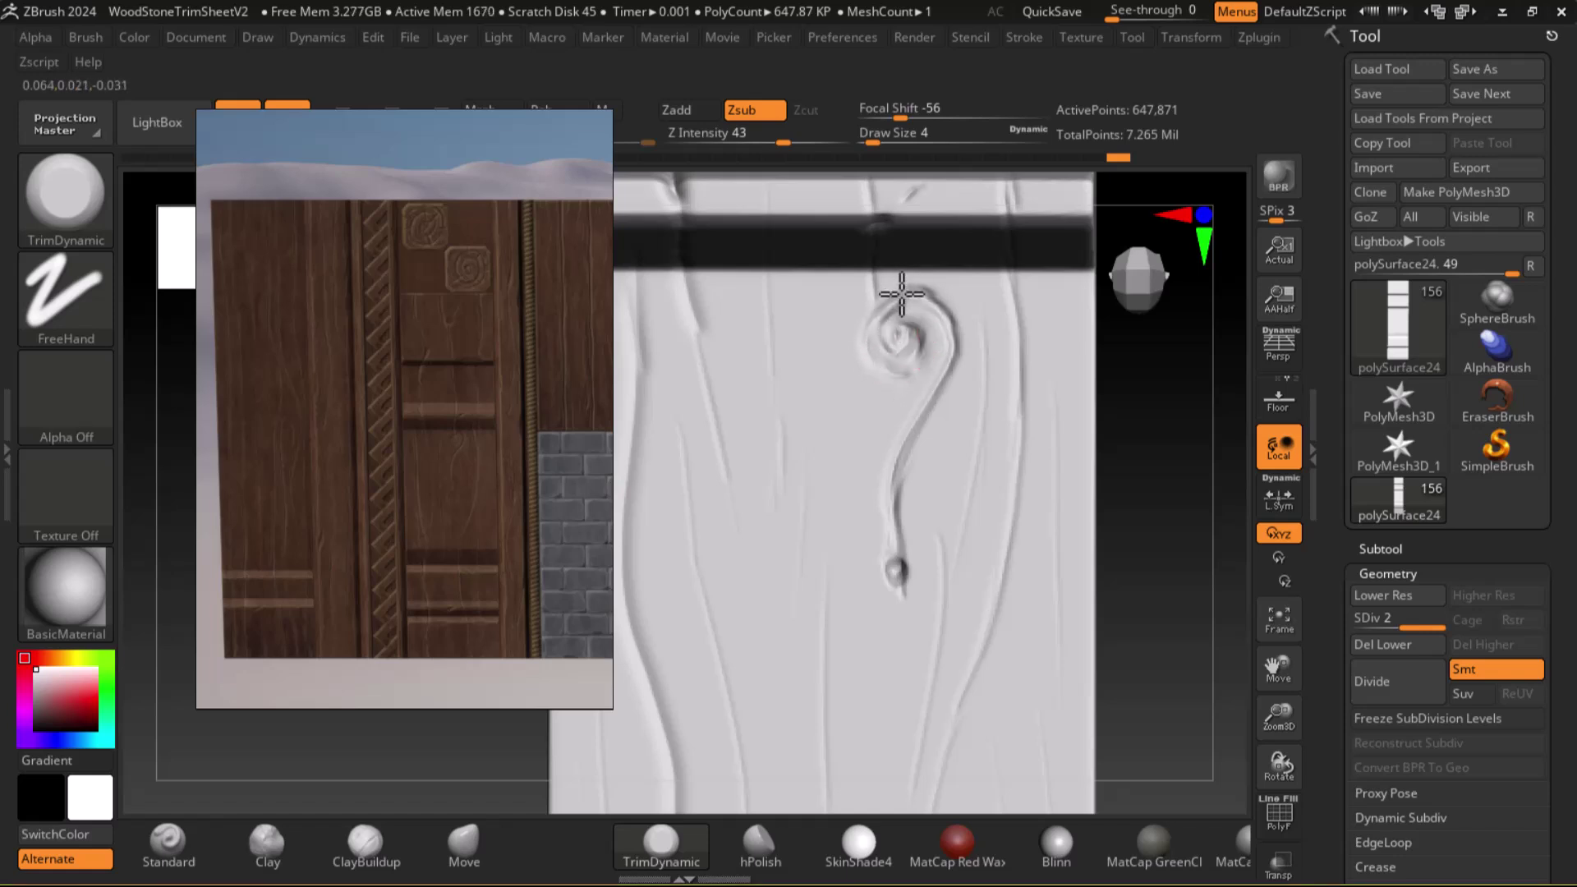
pyautogui.moveTo(940, 313)
pyautogui.mouseDown()
pyautogui.moveTo(952, 359)
pyautogui.moveTo(896, 511)
pyautogui.mouseUp()
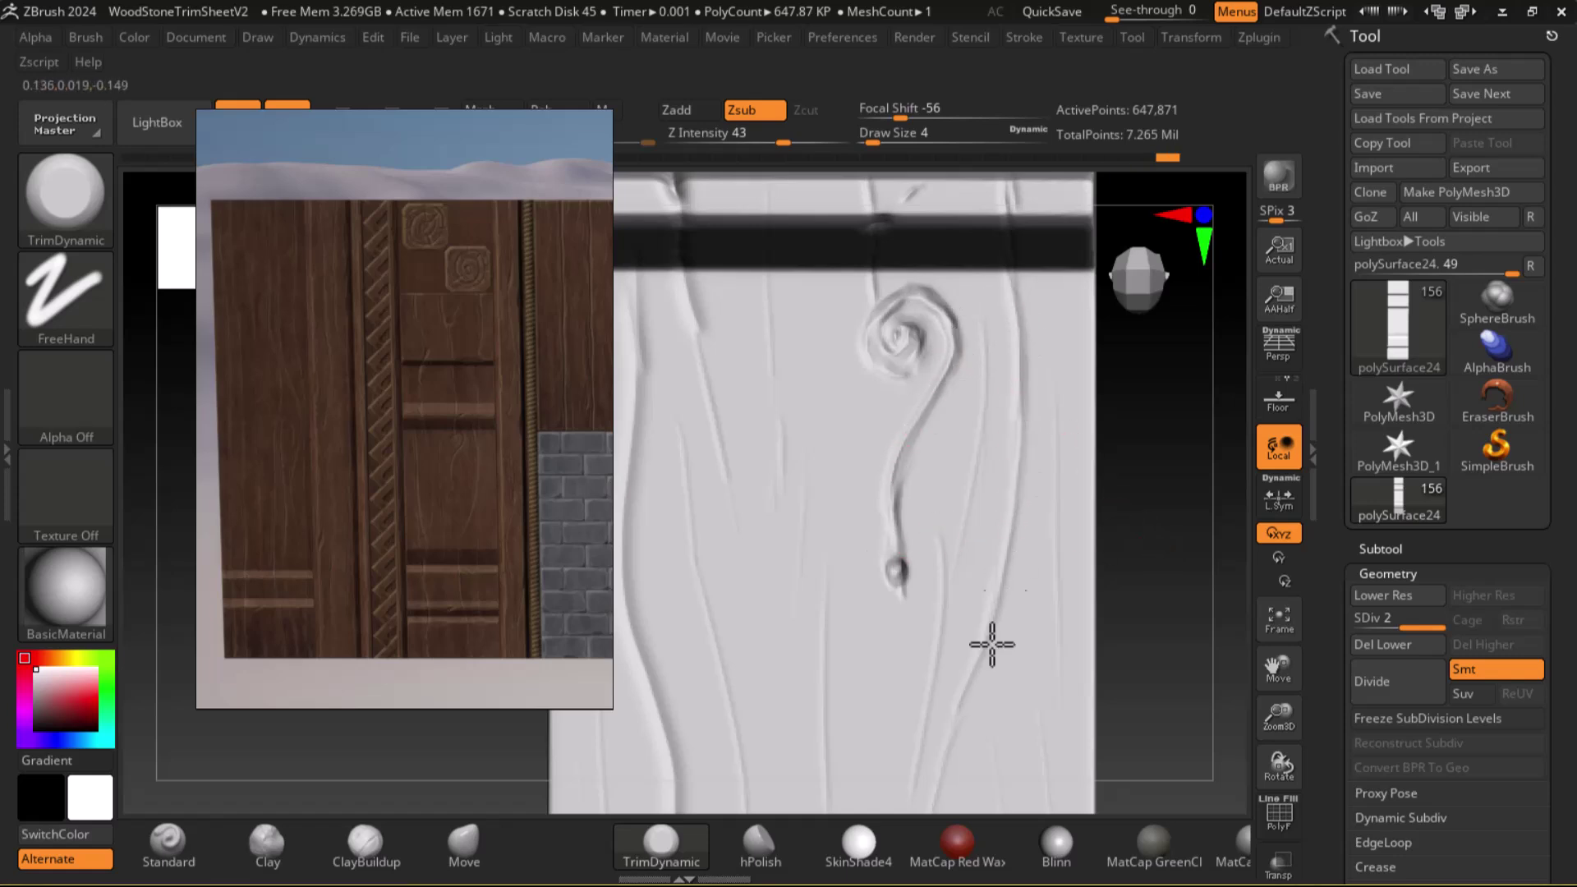
# Trim the raised edges of the left-hand groove at the lower end of the long middle section
pyautogui.keyDown('alt'); pyautogui.moveTo(1011, 714); pyautogui.dragTo(1047, 532, button='right'); pyautogui.keyUp('alt')
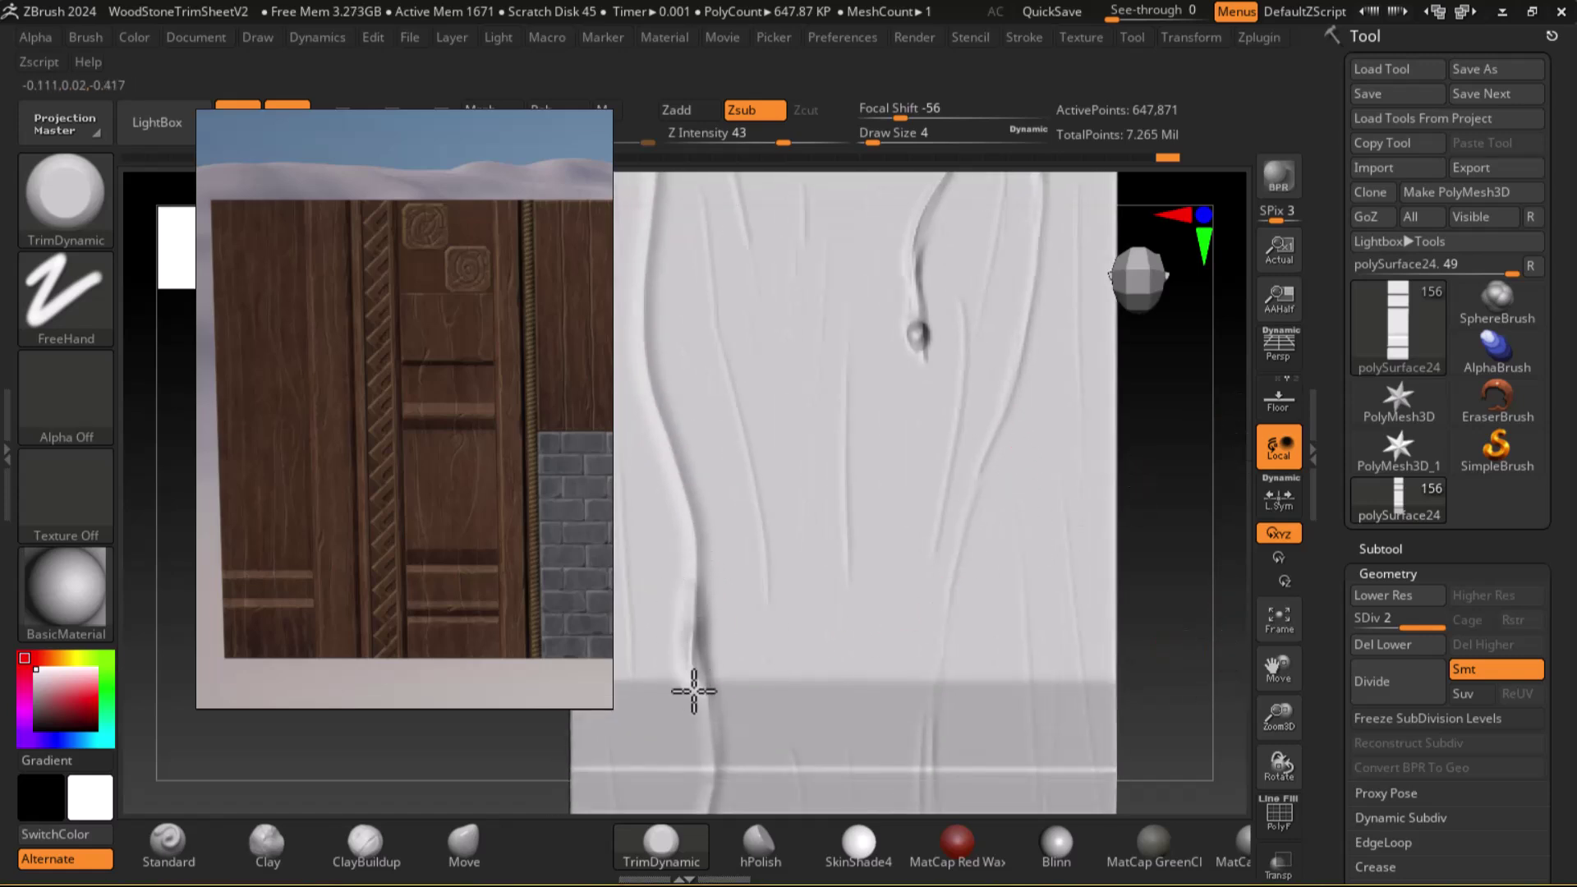
pyautogui.moveTo(700, 588); pyautogui.dragTo(682, 514)
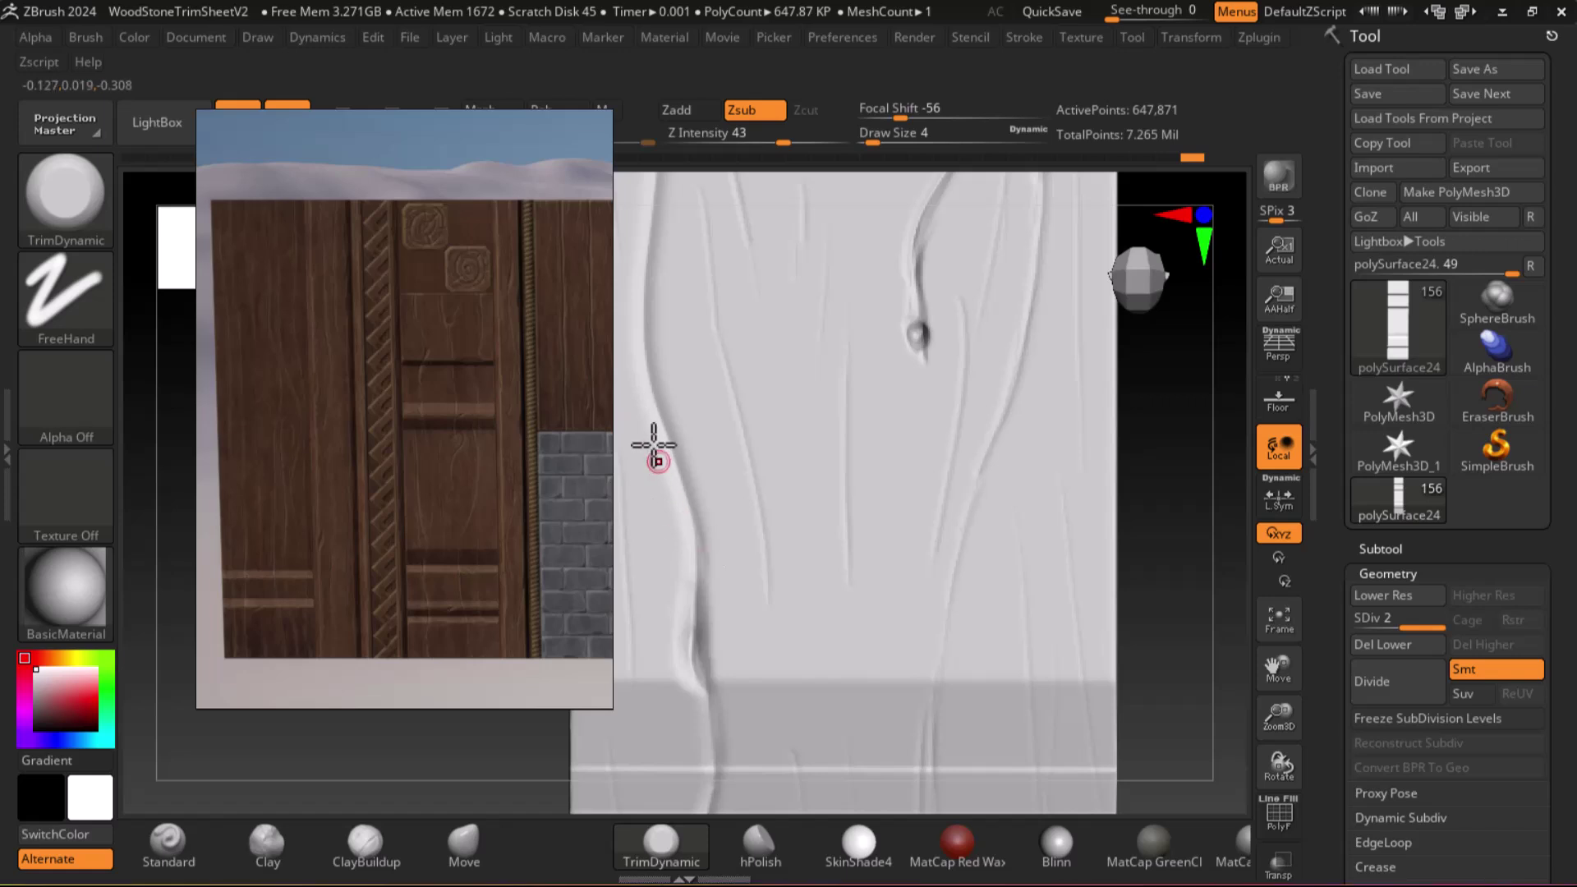
pyautogui.keyDown('alt'); pyautogui.moveTo(1134, 564); pyautogui.dragTo(1081, 458); pyautogui.keyUp('alt')
pyautogui.moveTo(1046, 642)
pyautogui.keyDown('alt'); pyautogui.mouseDown()
pyautogui.moveTo(1108, 475)
pyautogui.moveTo(1088, 624)
pyautogui.moveTo(1172, 345)
pyautogui.mouseUp(); pyautogui.keyUp('alt')
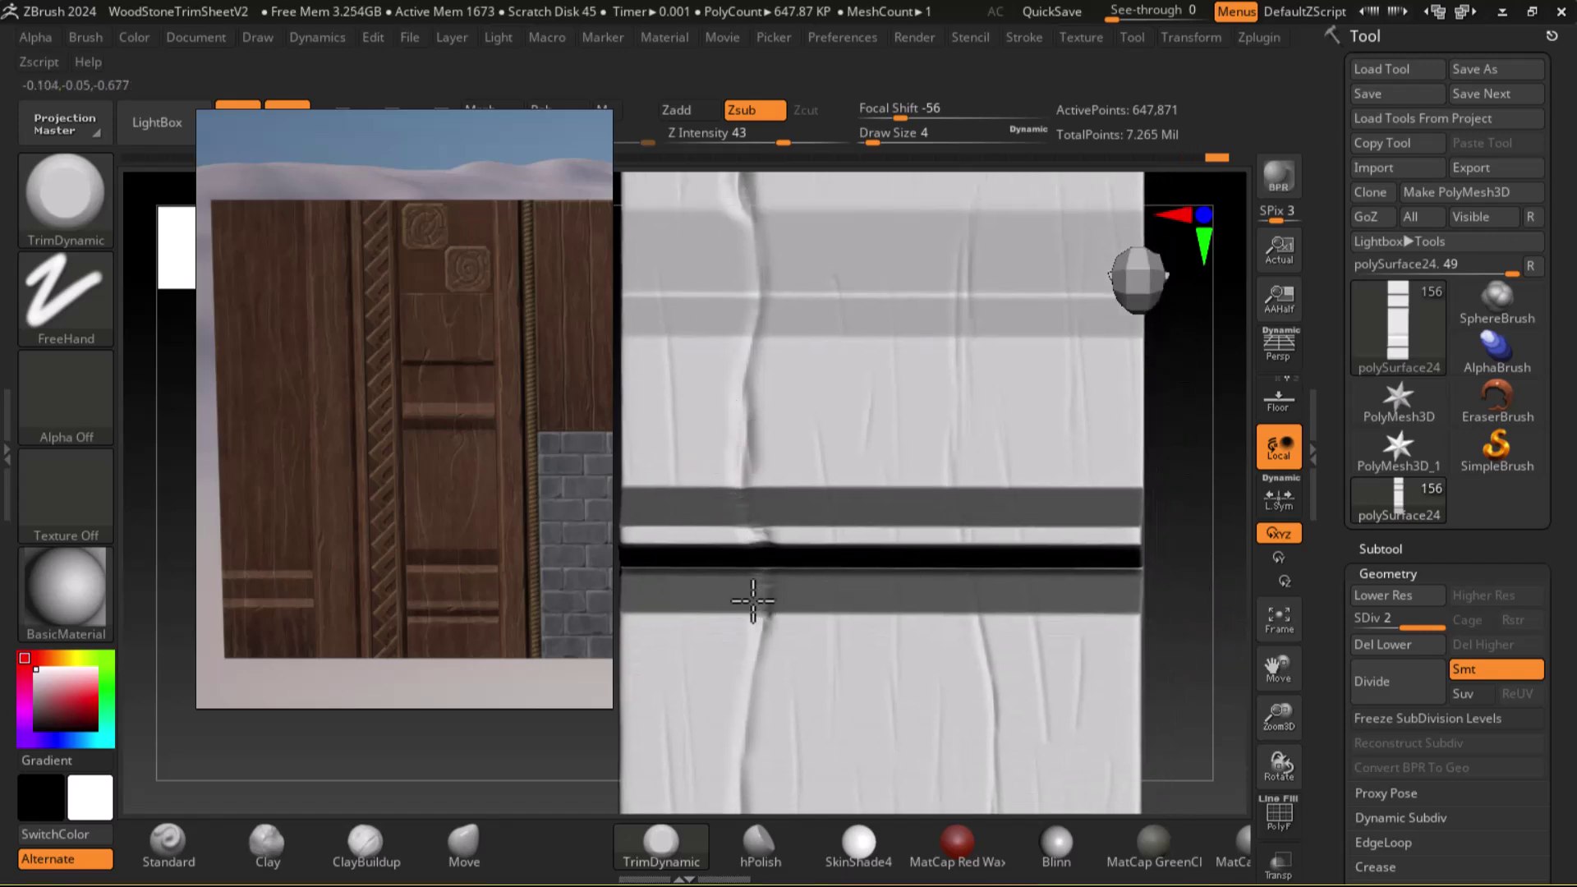
# Smooth the left-hand groove where it crosses the projecting lower band
pyautogui.moveTo(1197, 641)
pyautogui.mouseDown()
pyautogui.moveTo(1197, 551)
pyautogui.moveTo(1190, 574)
pyautogui.moveTo(1042, 599)
pyautogui.mouseUp()
pyautogui.press('shift')
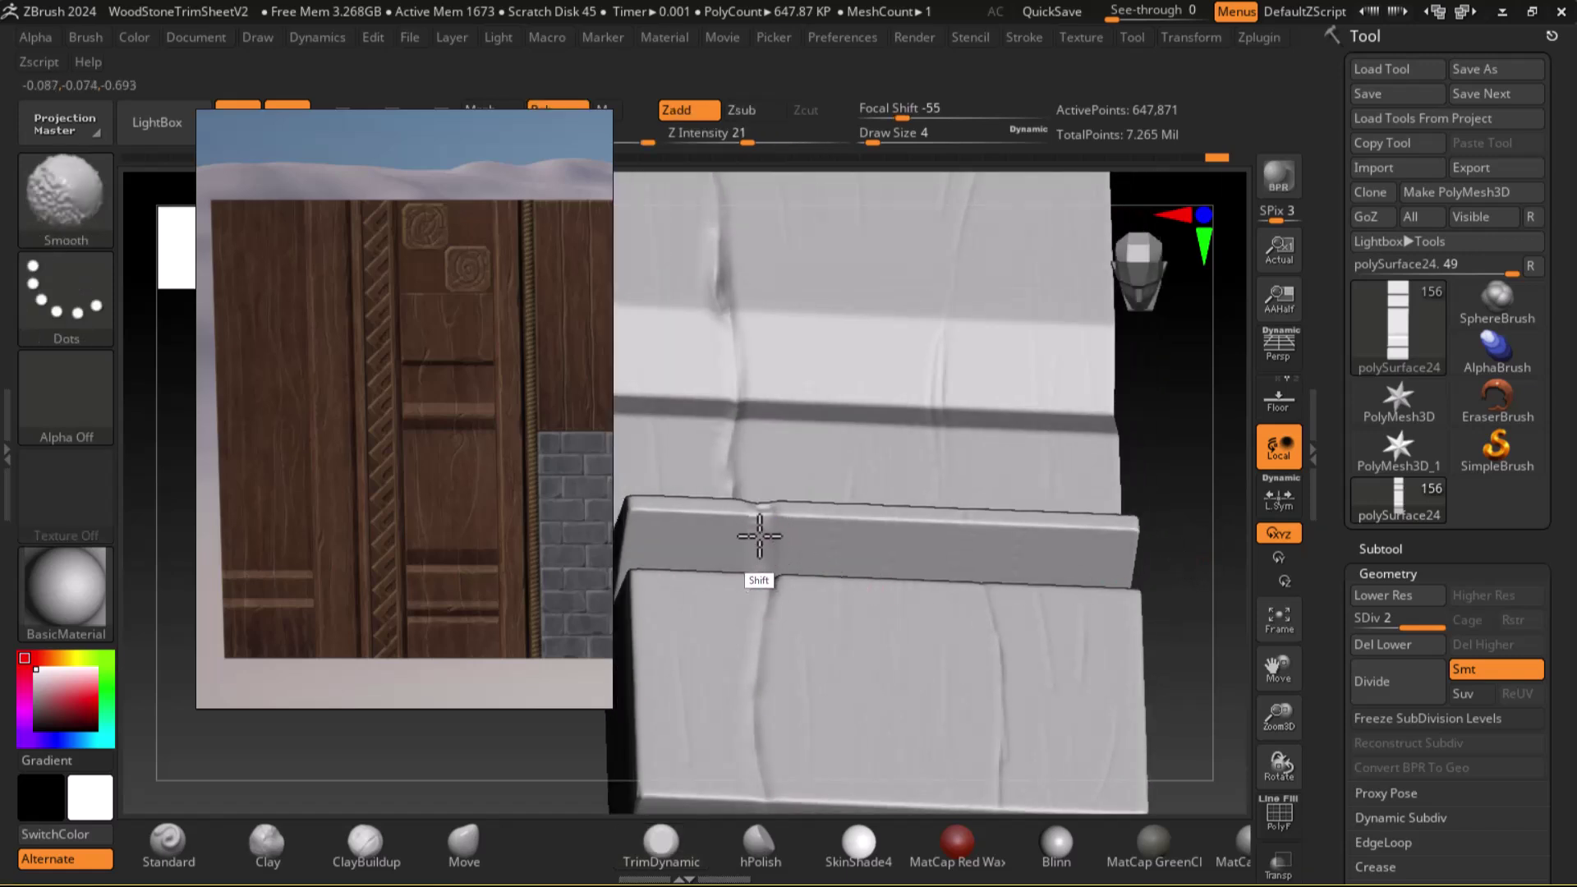
pyautogui.keyDown('shift'); pyautogui.moveTo(1214, 521); pyautogui.dragTo(1232, 564); pyautogui.keyUp('shift')
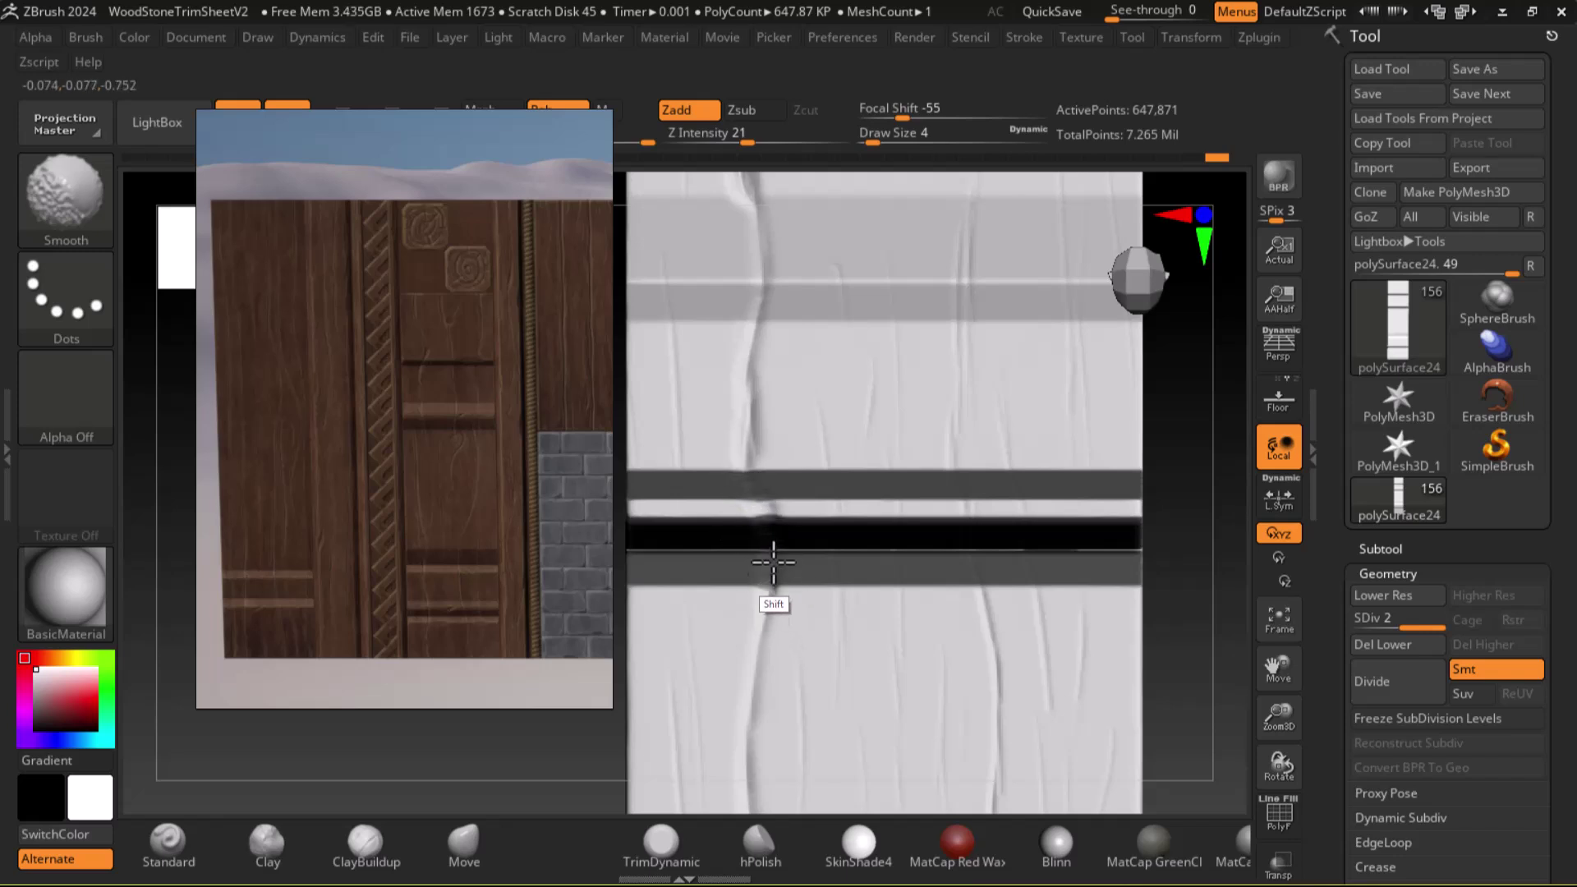
pyautogui.moveTo(1197, 556)
pyautogui.mouseDown()
pyautogui.moveTo(1196, 535)
pyautogui.moveTo(1120, 630)
pyautogui.mouseUp()
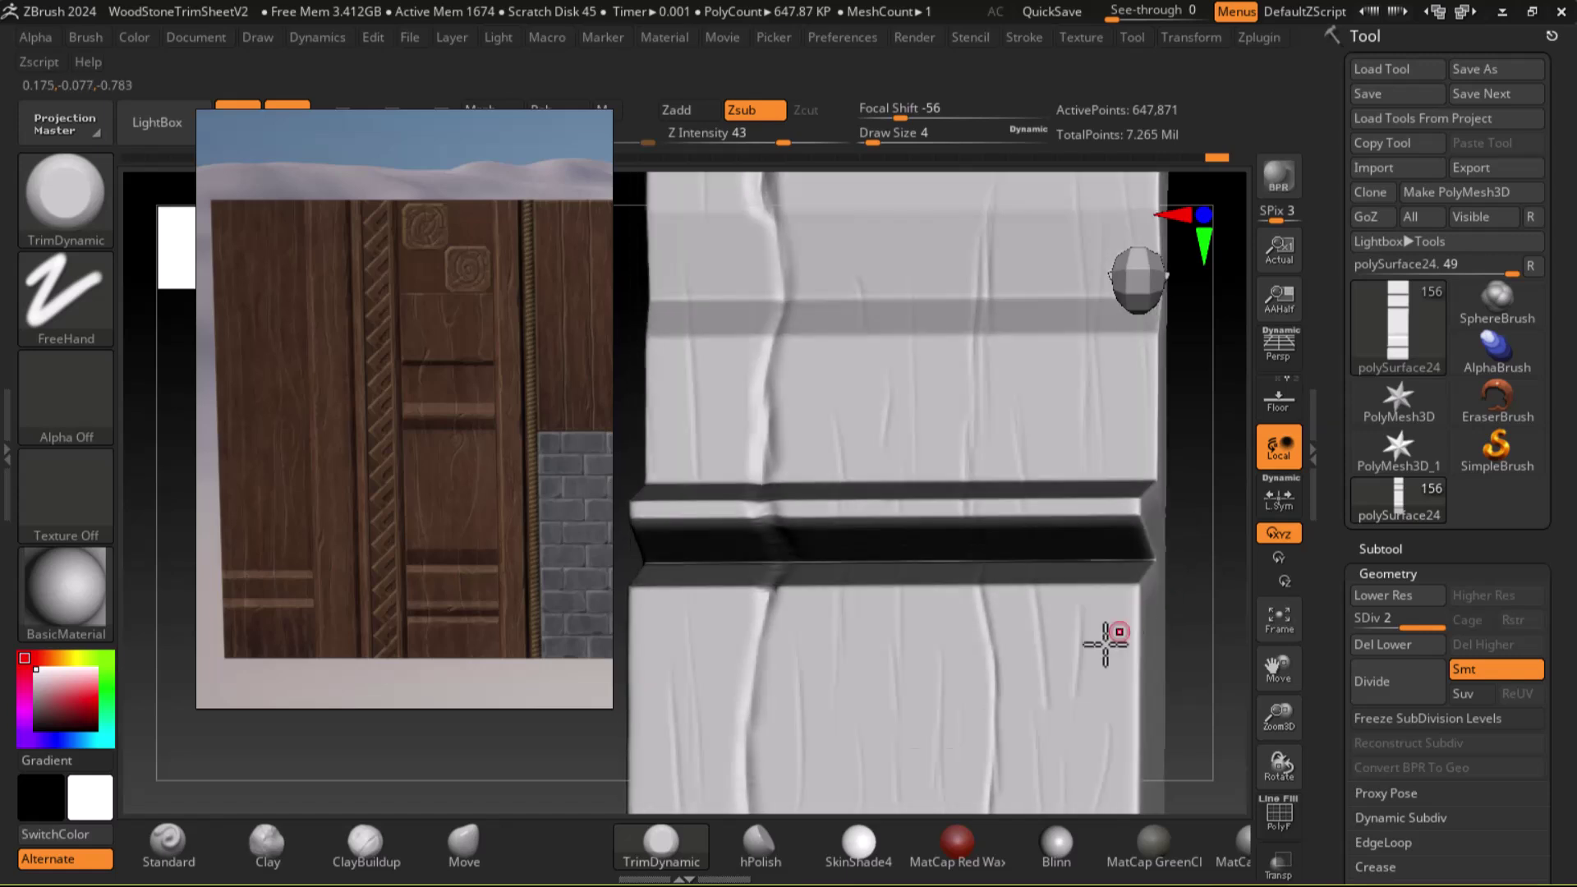
# Carve the left-hand groove across the faces of the lower band with the Standard brush and soften it with Smooth
pyautogui.click(167, 841)
pyautogui.moveTo(1177, 577); pyautogui.dragTo(997, 630)
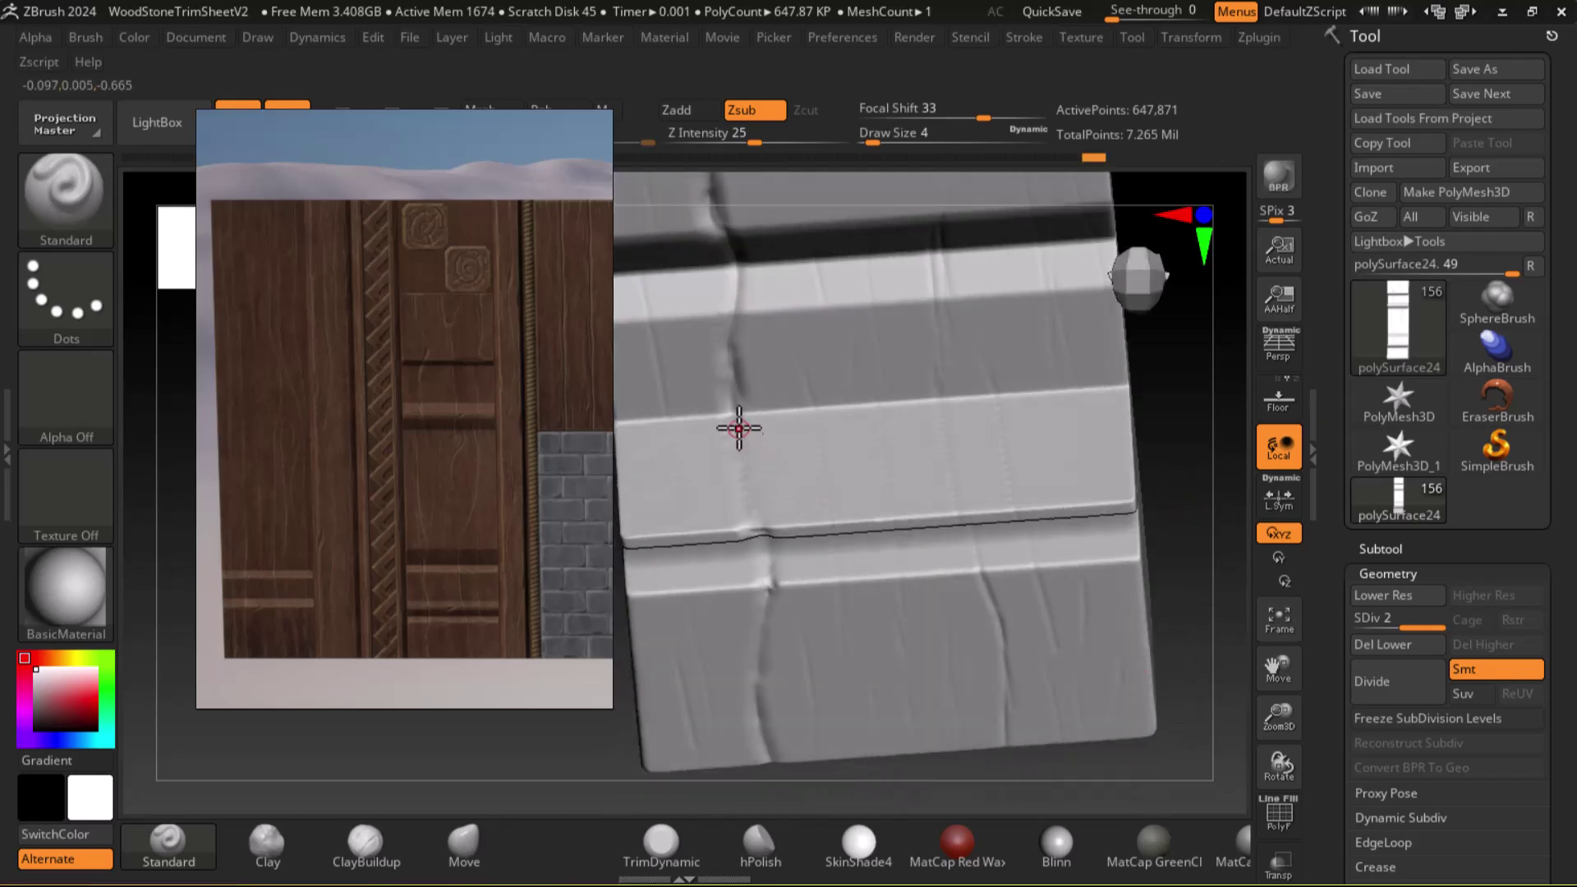
pyautogui.moveTo(752, 510); pyautogui.dragTo(738, 463)
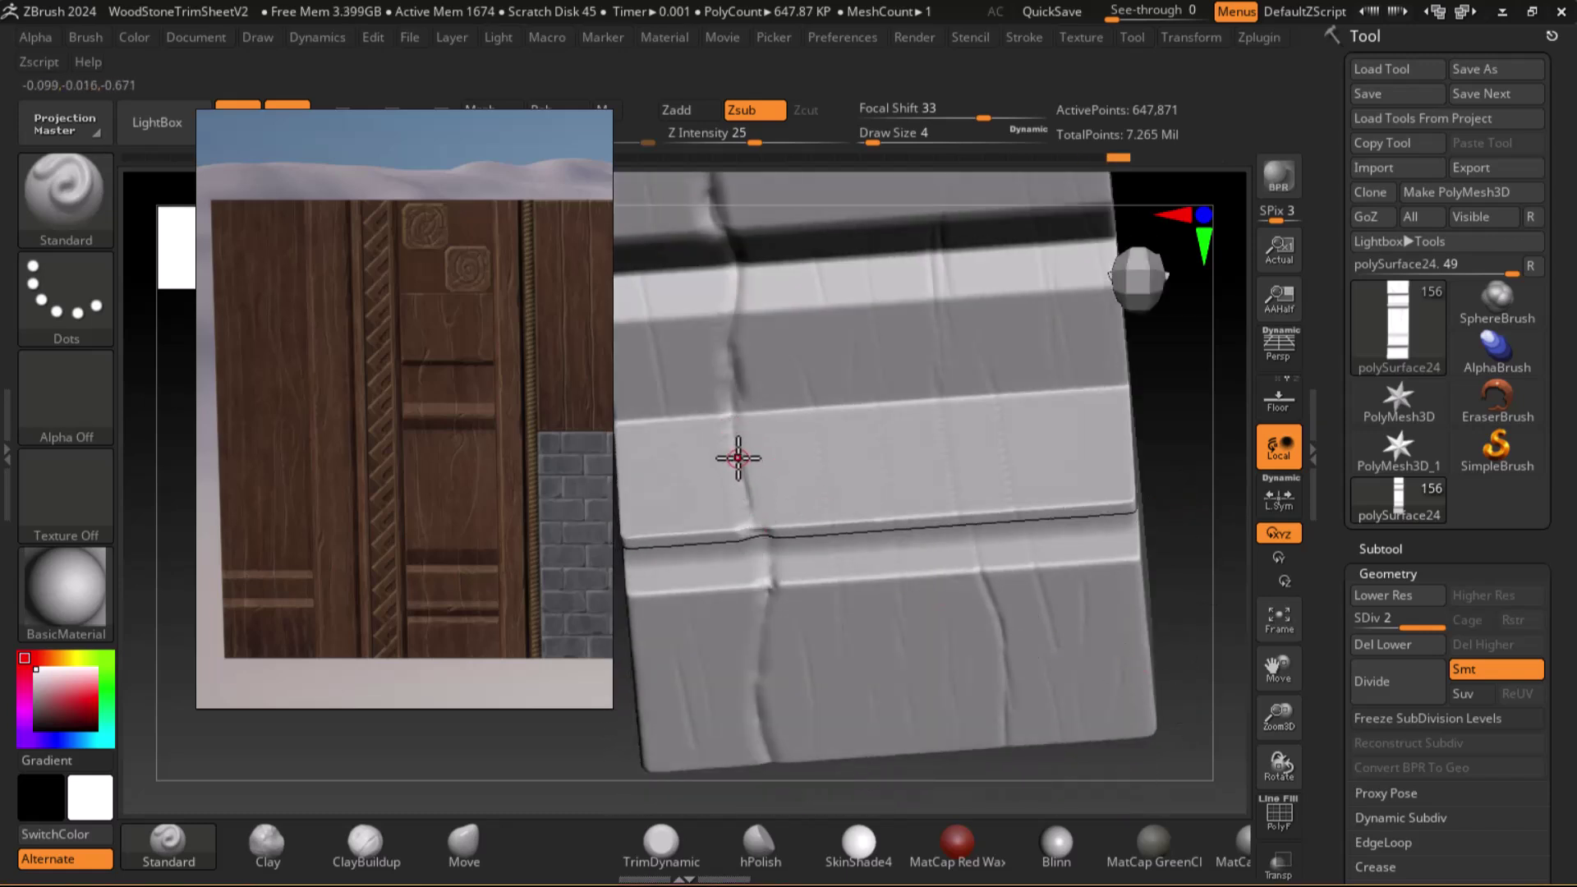
pyautogui.moveTo(1190, 525); pyautogui.dragTo(1230, 537)
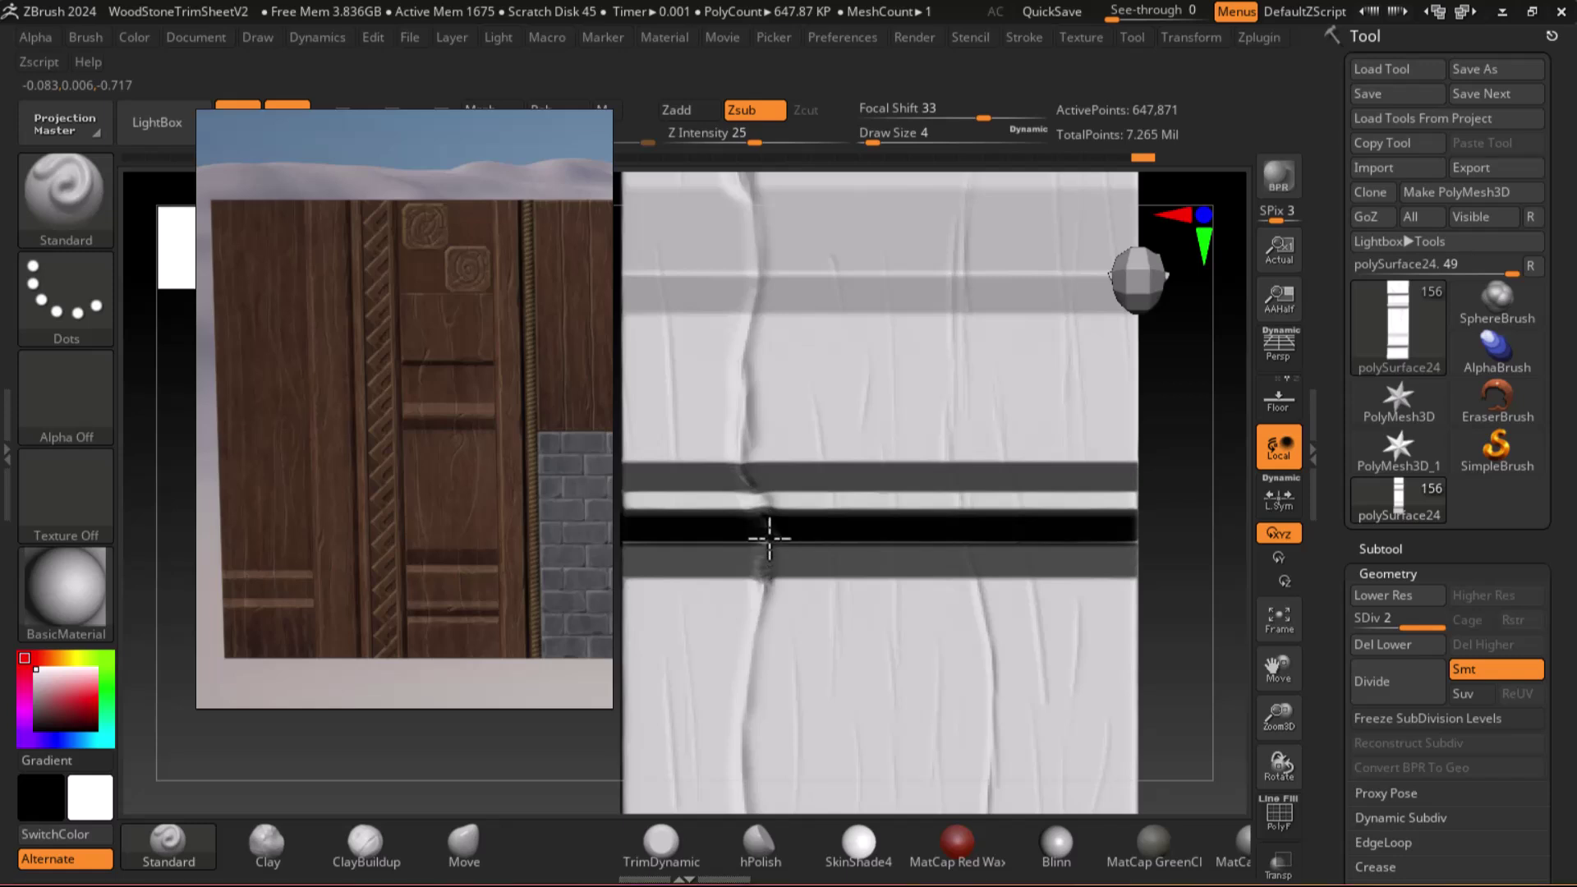
pyautogui.press('shift')
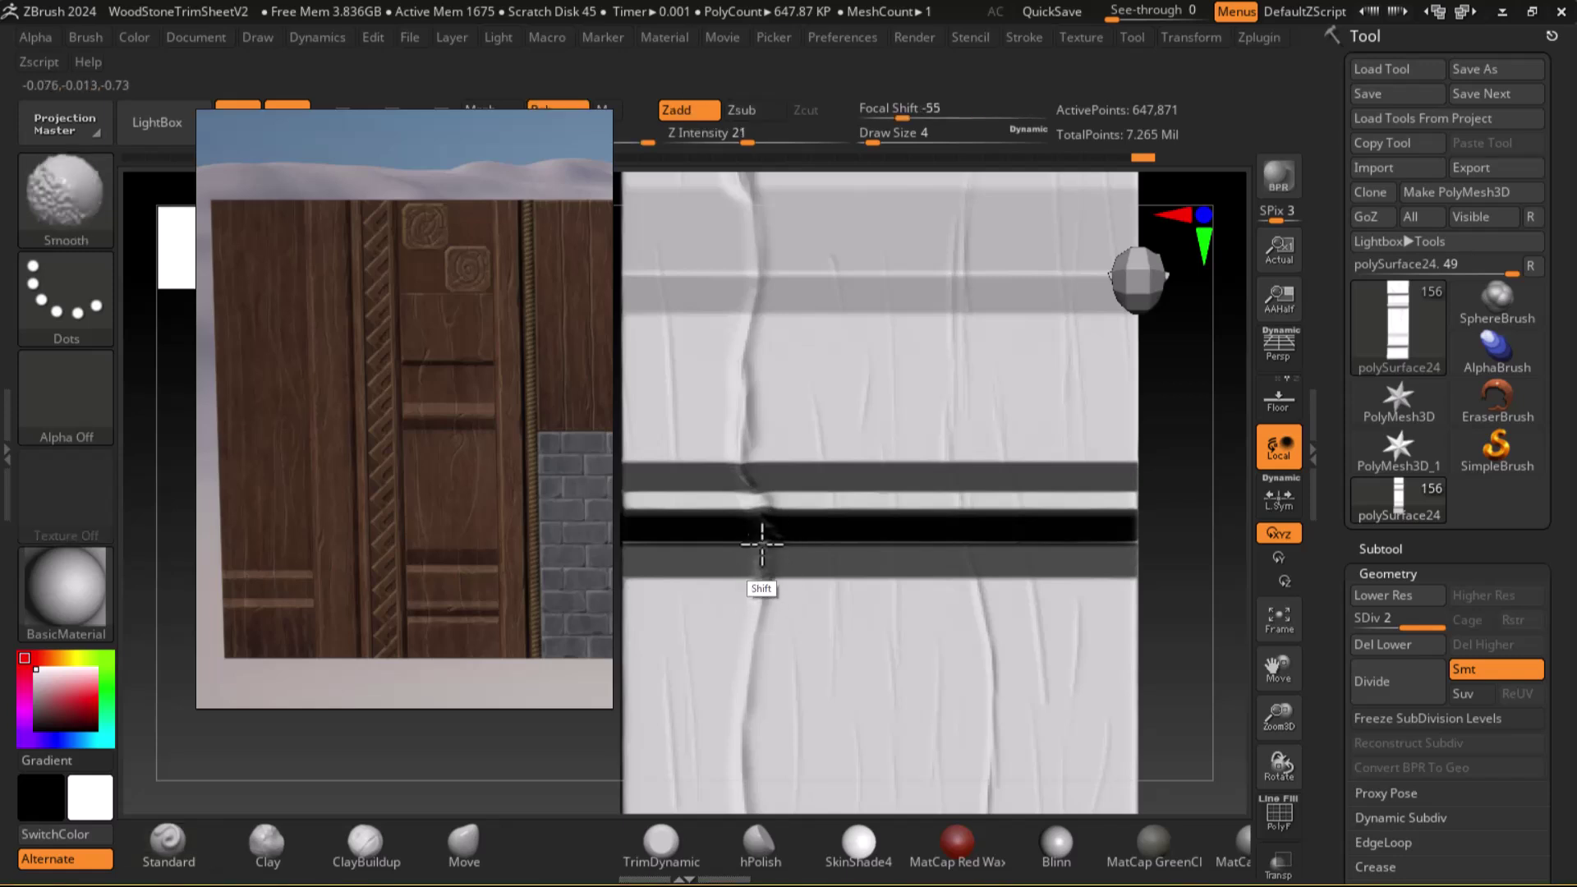
pyautogui.moveTo(1182, 649)
pyautogui.mouseDown()
pyautogui.moveTo(1158, 525)
pyautogui.moveTo(1134, 613)
pyautogui.moveTo(1165, 667)
pyautogui.moveTo(1131, 552)
pyautogui.moveTo(1171, 570)
pyautogui.moveTo(1190, 531)
pyautogui.moveTo(1115, 740)
pyautogui.mouseUp()
# Rework and smooth the branches and round knot of the Y-shaped crack in the top block
pyautogui.keyDown('alt'); pyautogui.moveTo(1088, 566); pyautogui.dragTo(1106, 605); pyautogui.keyUp('alt')
pyautogui.keyDown('alt'); pyautogui.moveTo(1118, 503); pyautogui.dragTo(802, 371); pyautogui.keyUp('alt')
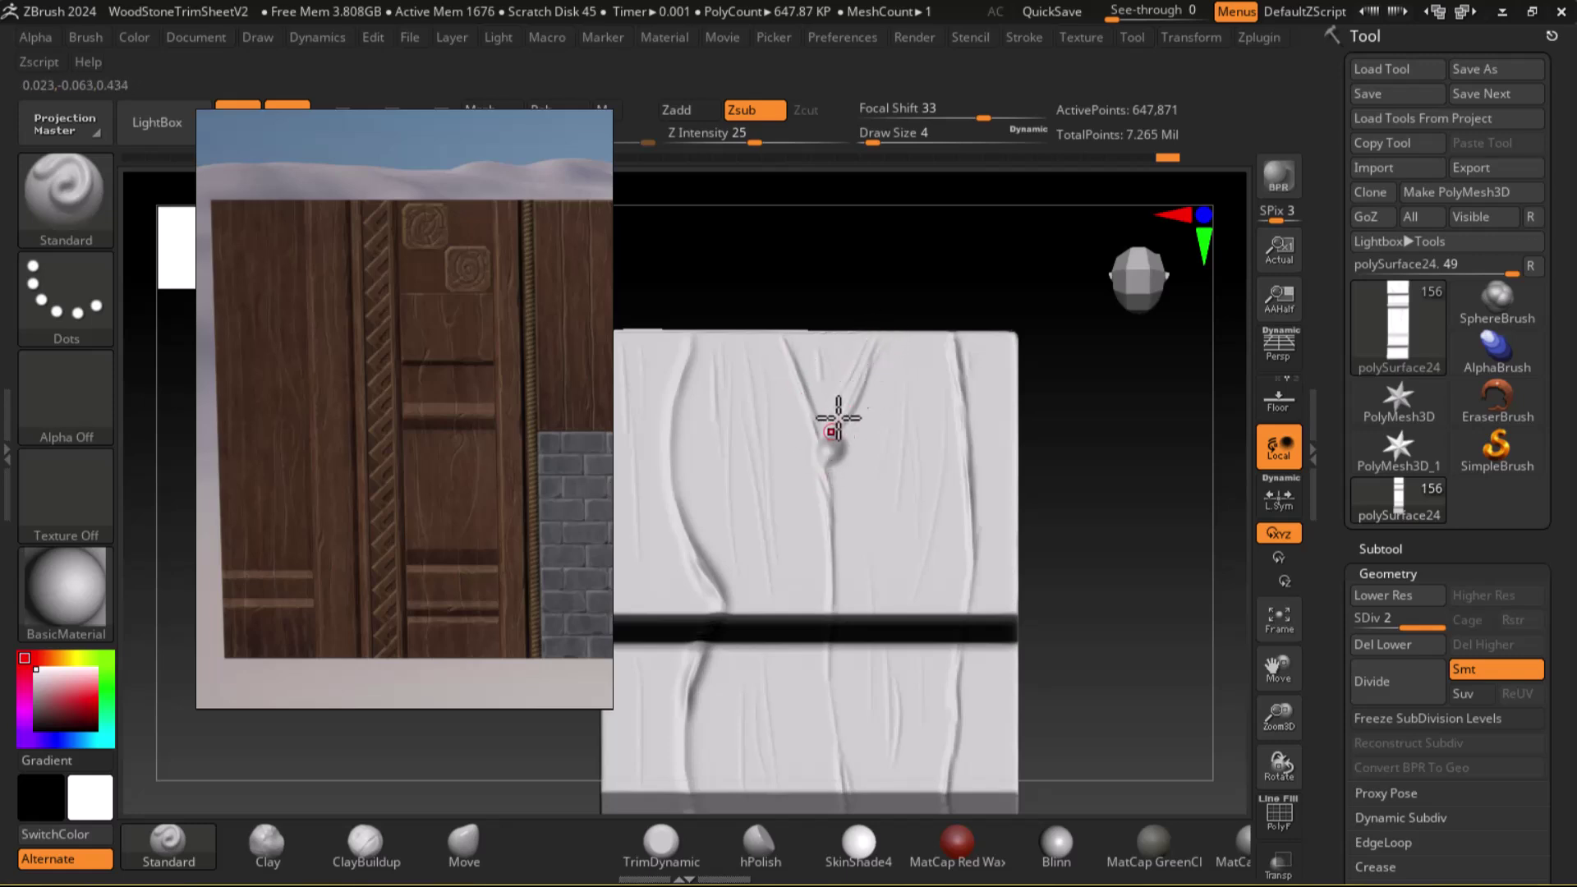
pyautogui.press('shift')
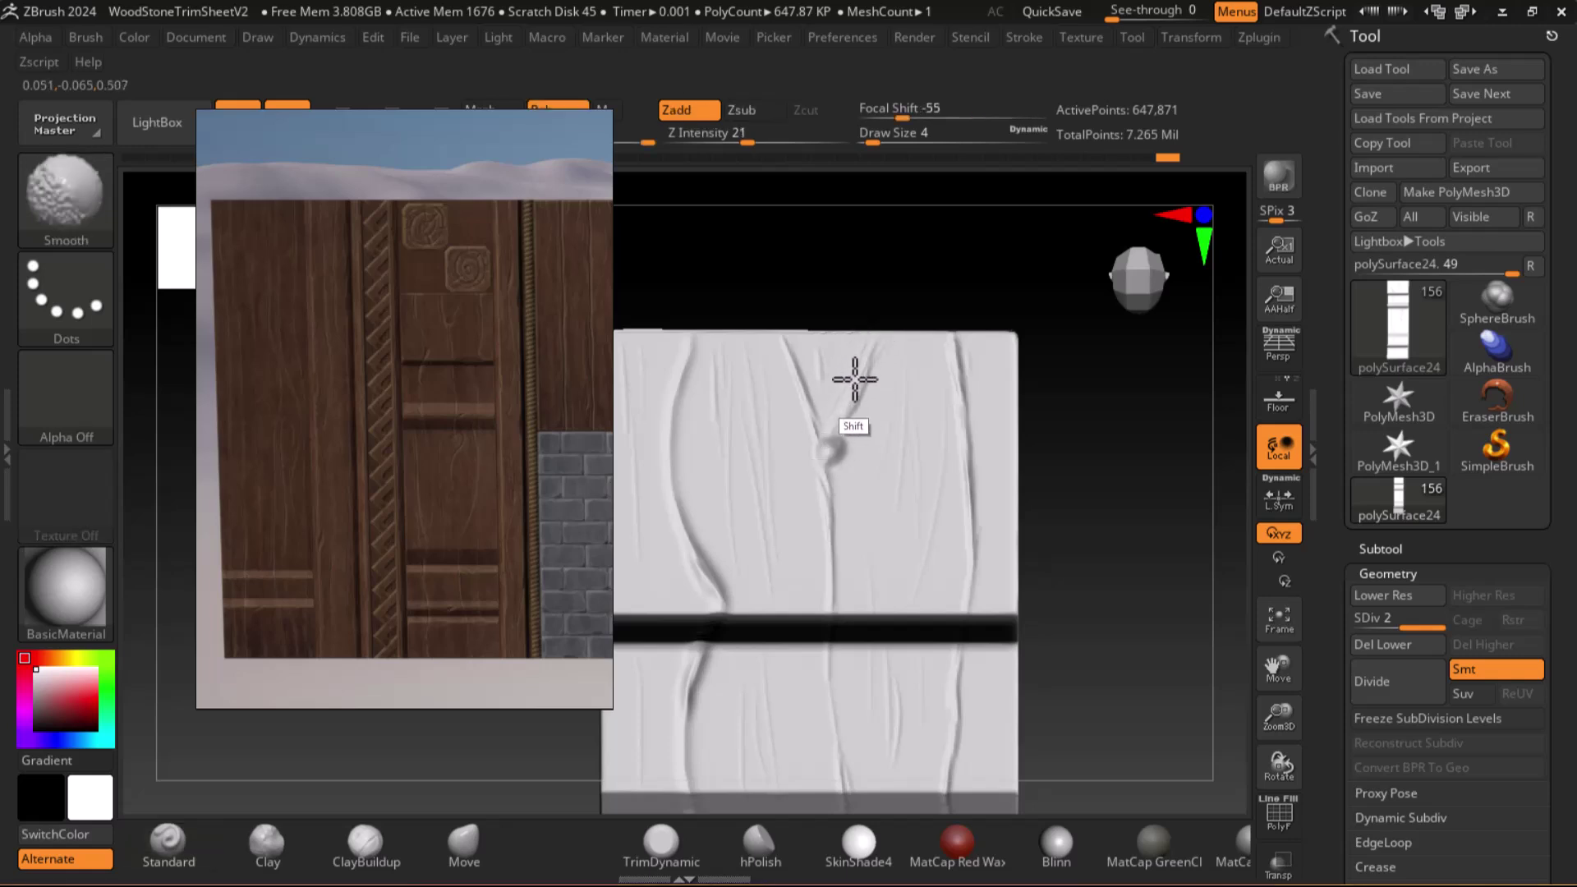
pyautogui.moveTo(827, 413)
pyautogui.keyDown('shift'); pyautogui.mouseDown()
pyautogui.moveTo(810, 416)
pyautogui.moveTo(834, 469)
pyautogui.mouseUp(); pyautogui.keyUp('shift')
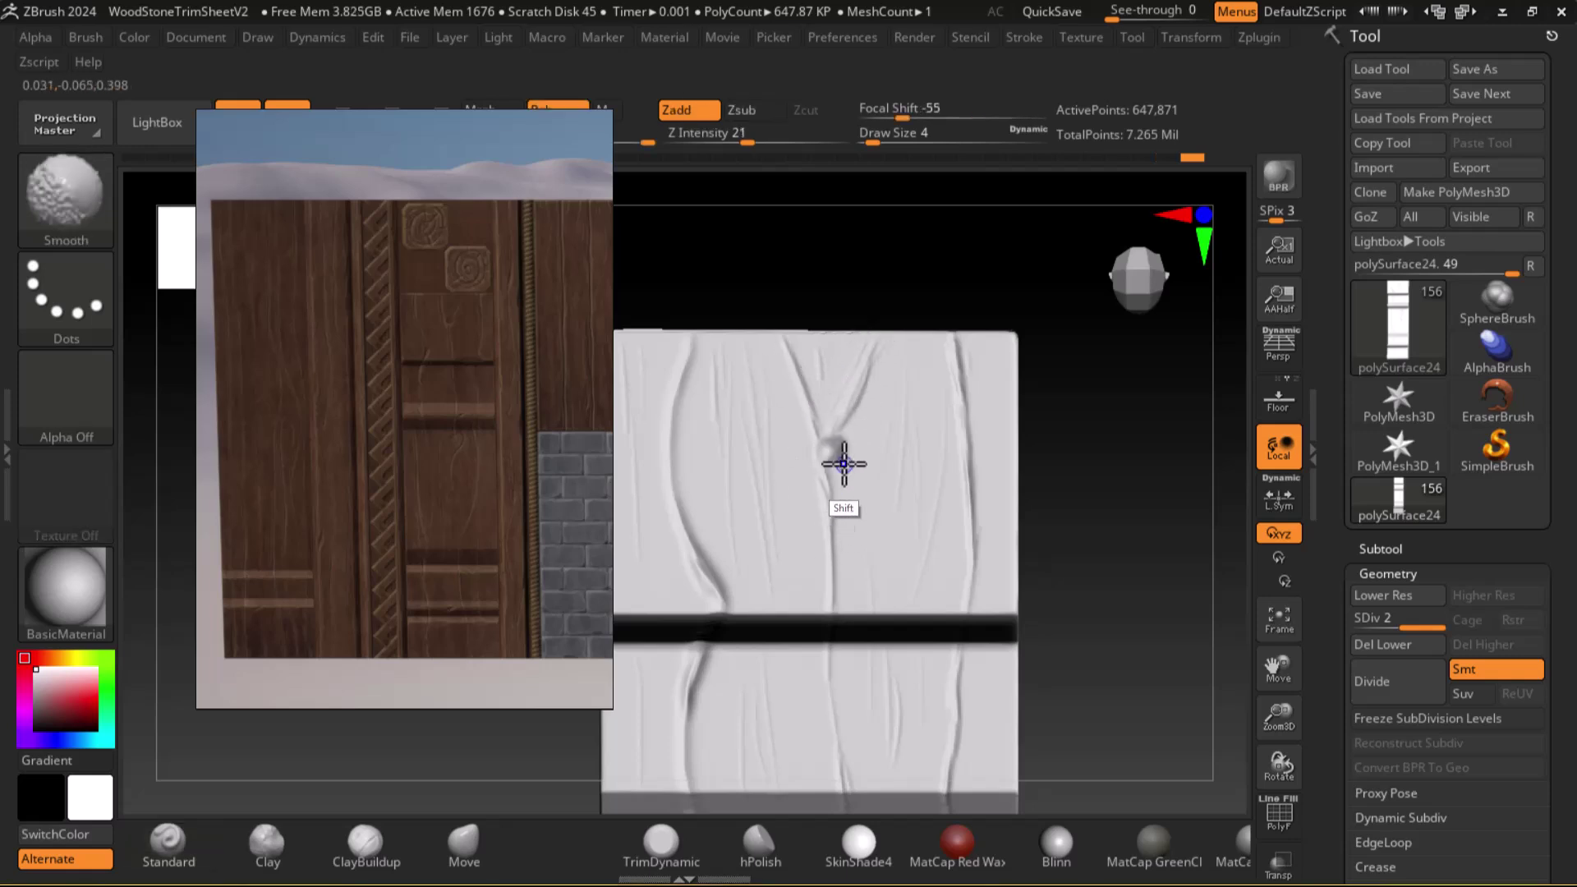
# Trim the edges of the right-hand and left-hand grooves in the top block with the TrimDynamic brush
pyautogui.click(661, 841)
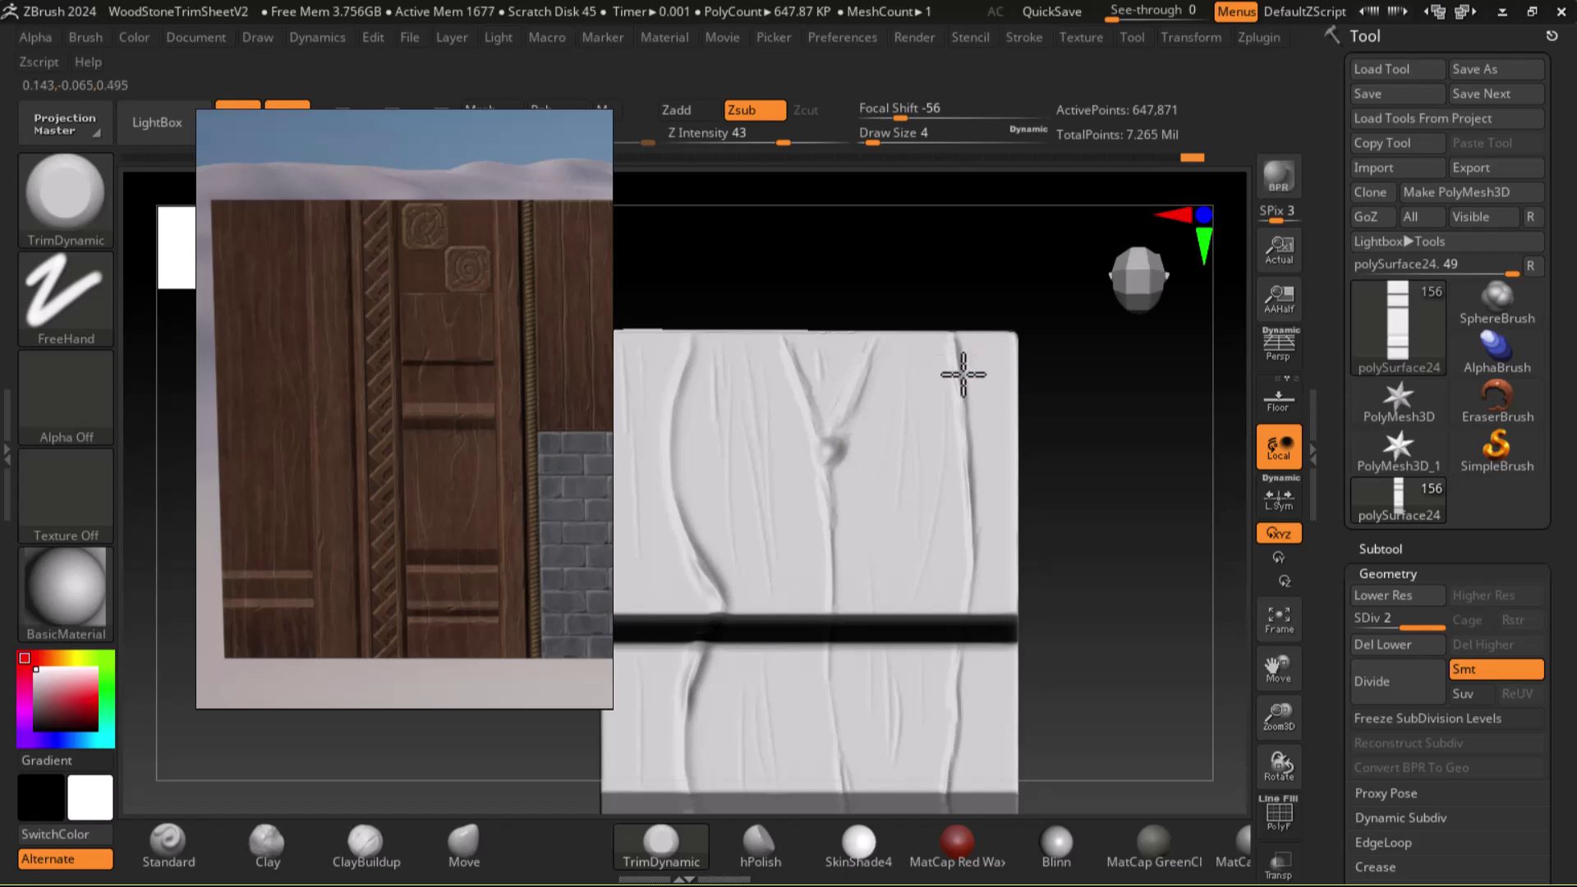
pyautogui.moveTo(952, 369); pyautogui.dragTo(965, 575)
pyautogui.keyDown('alt'); pyautogui.moveTo(1087, 528); pyautogui.dragTo(1071, 543); pyautogui.keyUp('alt')
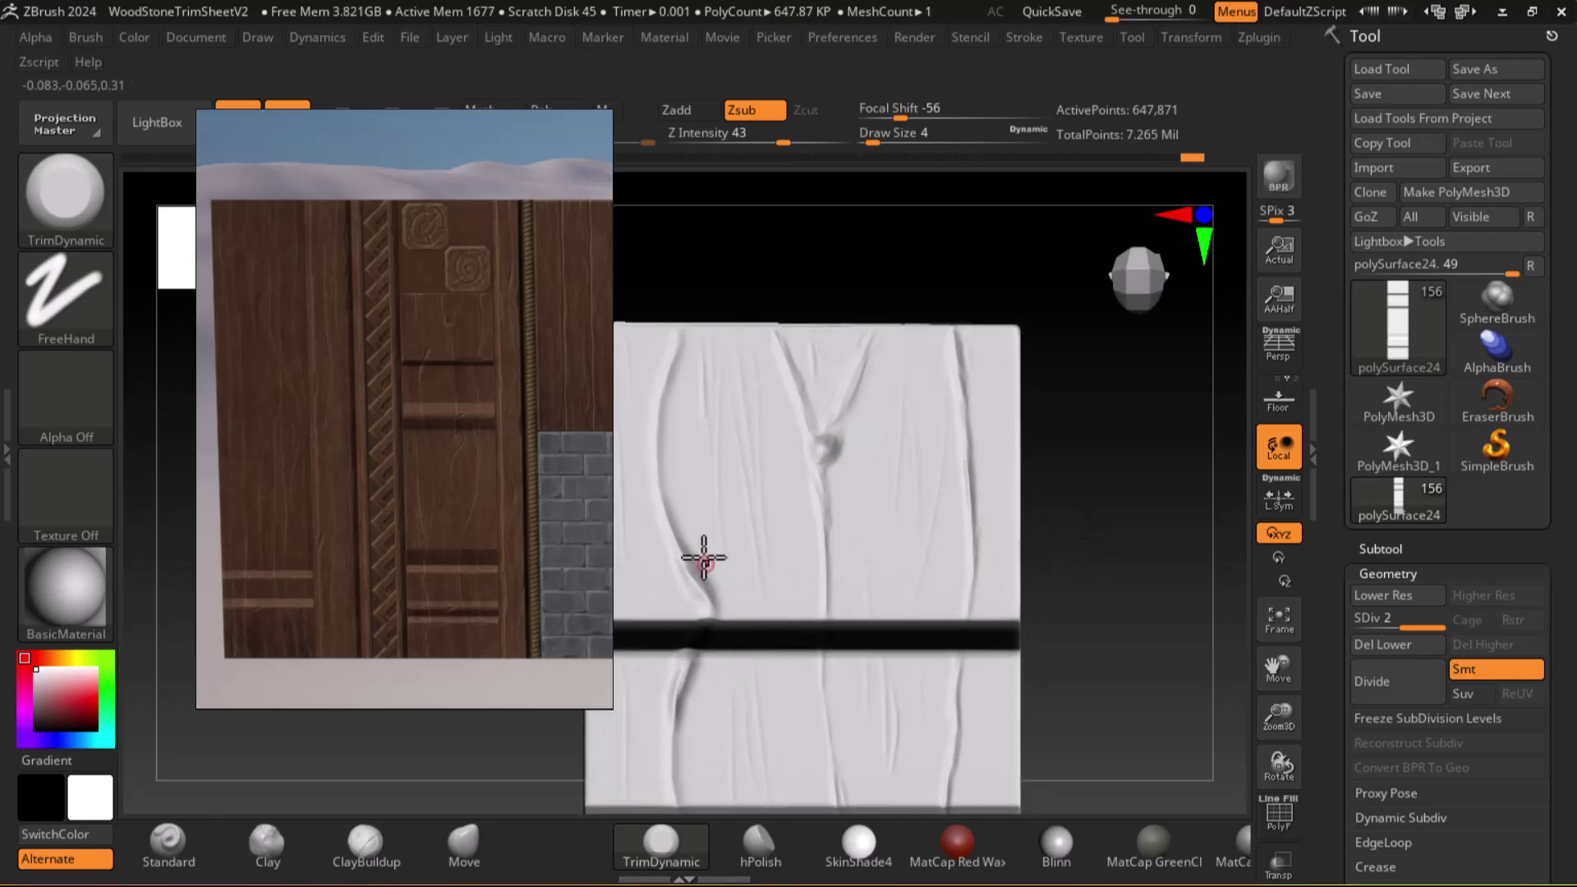
pyautogui.moveTo(672, 539); pyautogui.dragTo(690, 589)
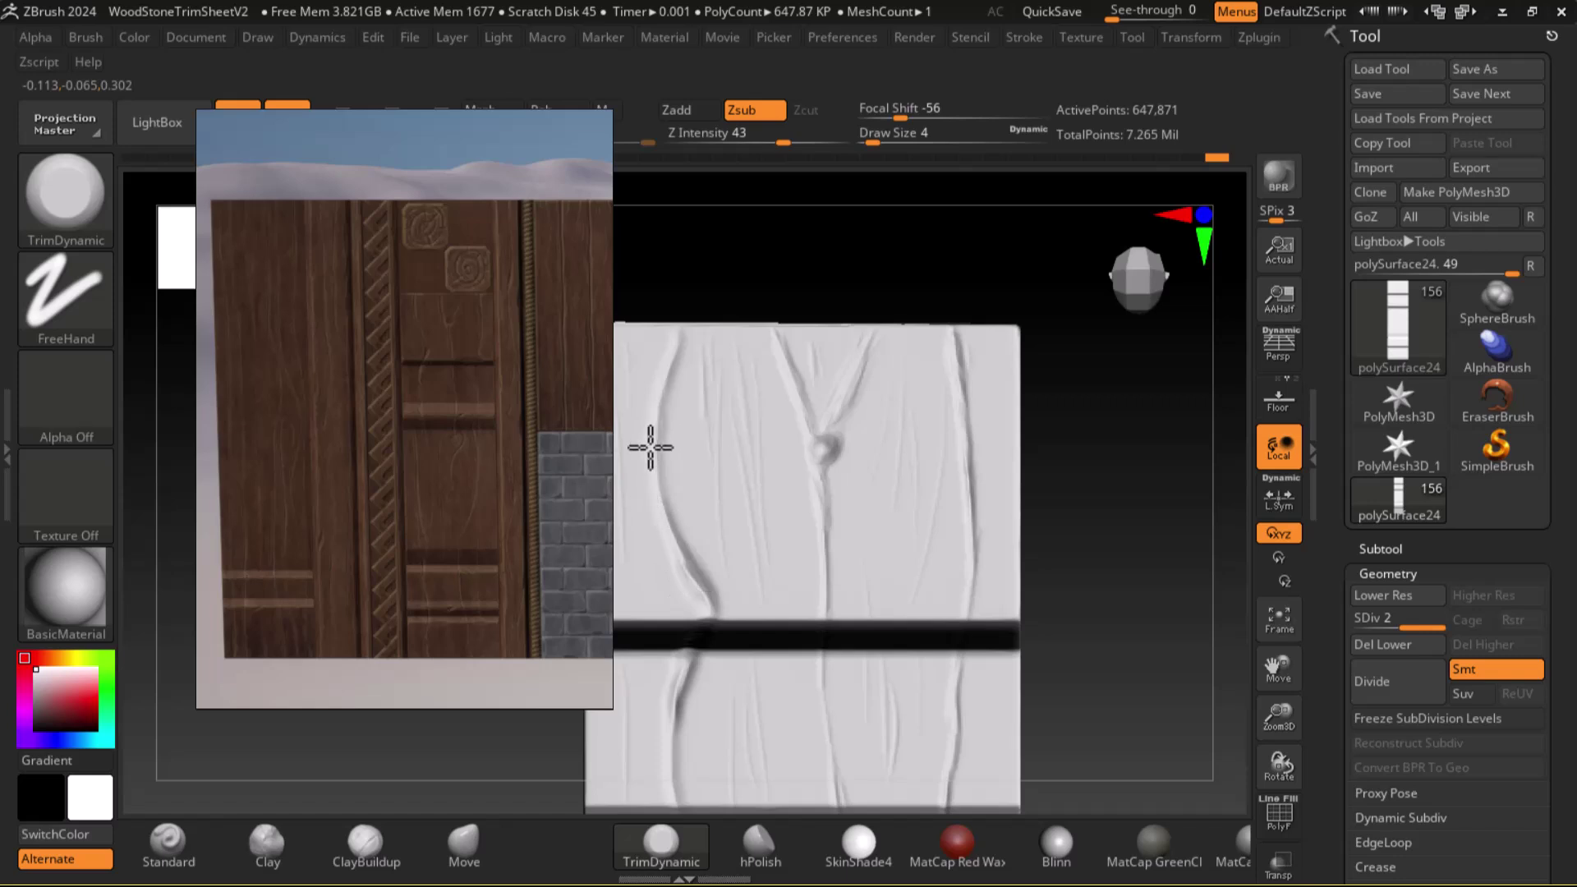
pyautogui.keyDown('alt'); pyautogui.moveTo(1186, 578); pyautogui.dragTo(1103, 394); pyautogui.keyUp('alt')
pyautogui.moveTo(1031, 669)
pyautogui.keyDown('alt'); pyautogui.mouseDown()
pyautogui.moveTo(1106, 443)
pyautogui.moveTo(1092, 518)
pyautogui.moveTo(1071, 514)
pyautogui.mouseUp(); pyautogui.keyUp('alt')
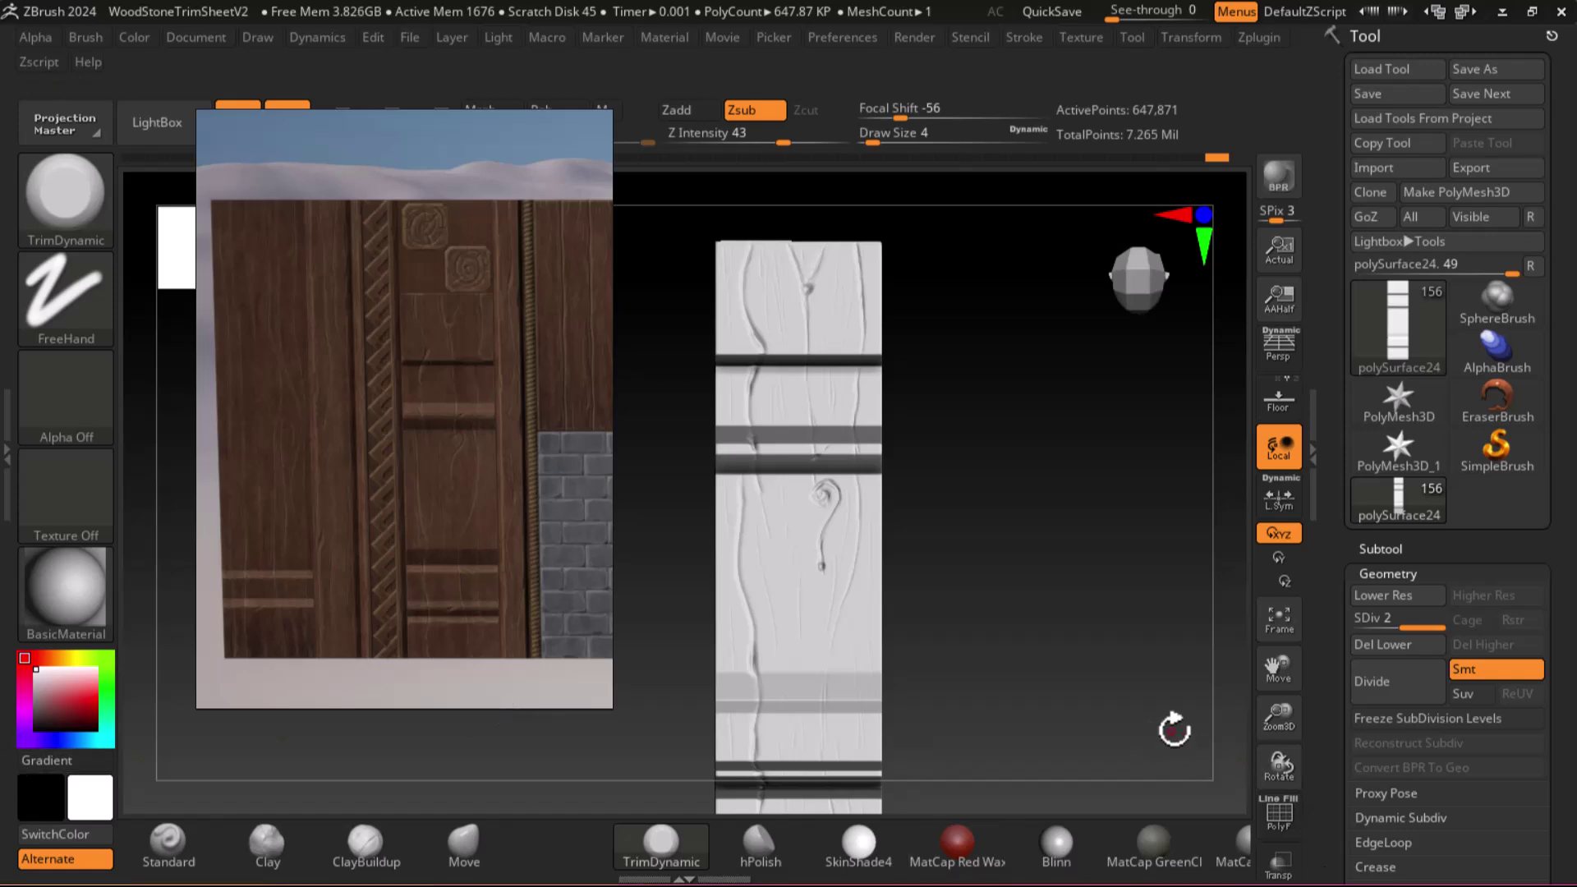
# Deepen the right-hand groove with the Standard brush from the long middle section across the lower bands into the bottom block
pyautogui.click(168, 846)
pyautogui.moveTo(1022, 599)
pyautogui.keyDown('alt'); pyautogui.mouseDown()
pyautogui.moveTo(996, 503)
pyautogui.moveTo(854, 456)
pyautogui.mouseUp(); pyautogui.keyUp('alt')
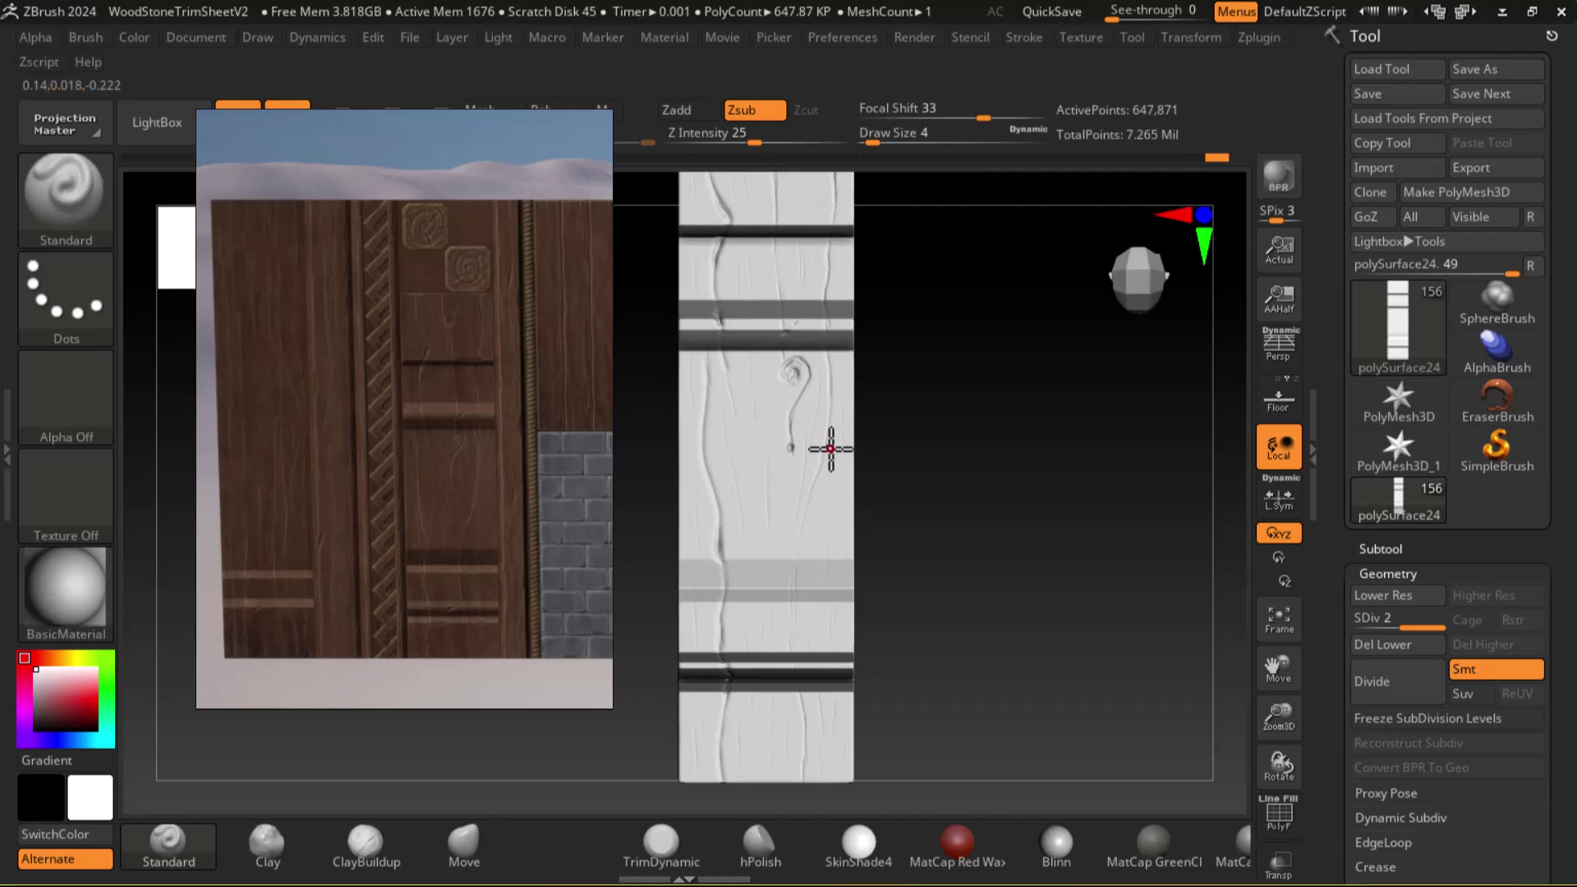
pyautogui.keyDown('alt'); pyautogui.moveTo(978, 458); pyautogui.dragTo(1005, 414); pyautogui.keyUp('alt')
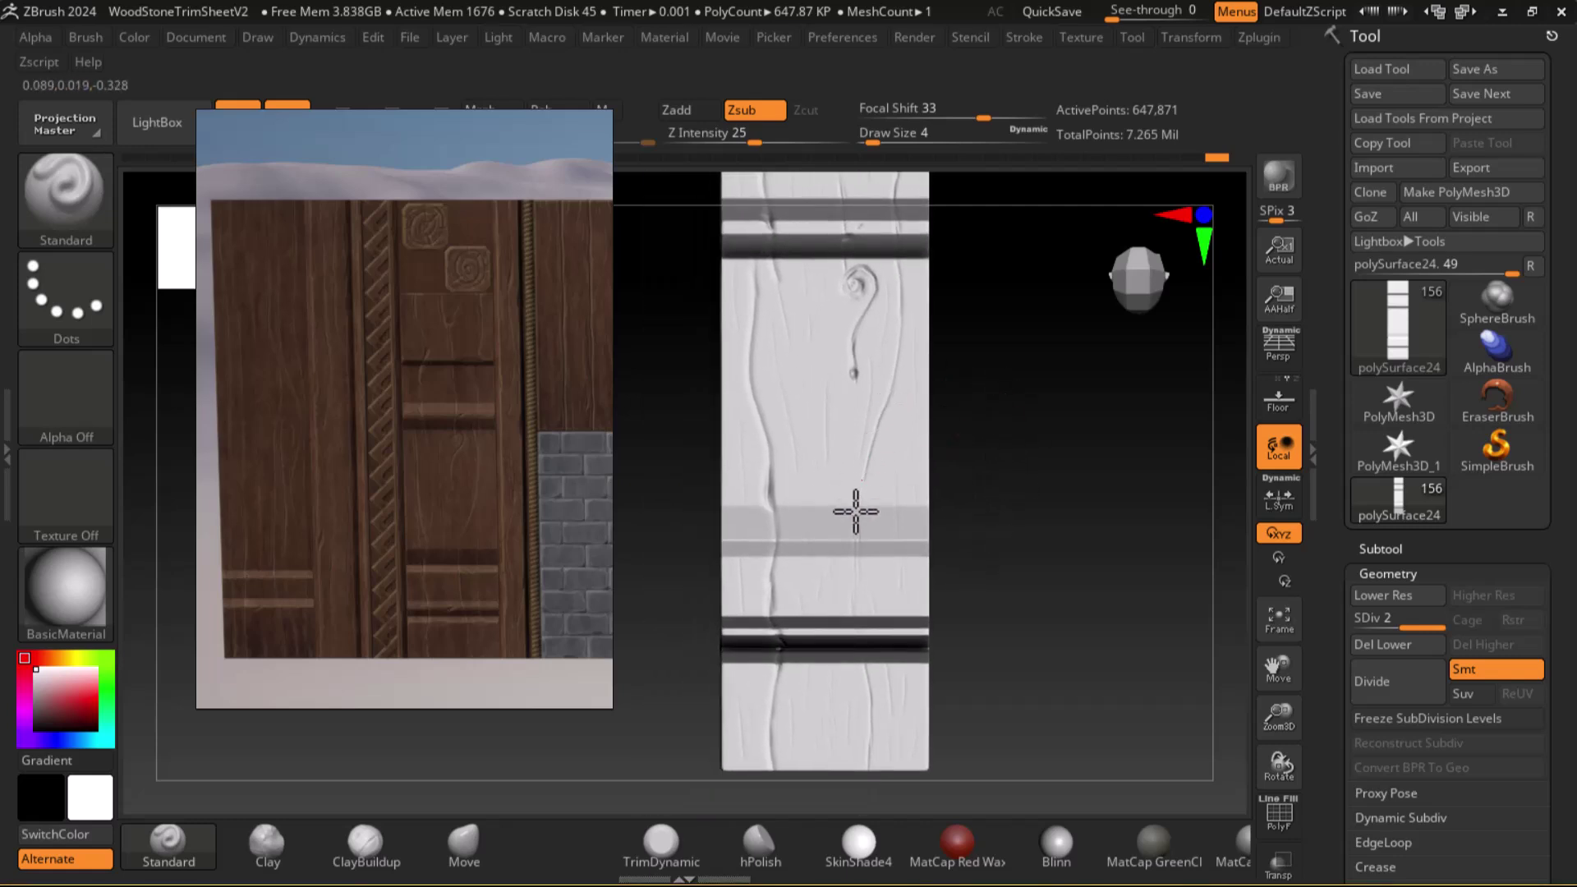
pyautogui.moveTo(1052, 489)
pyautogui.mouseDown()
pyautogui.moveTo(1060, 539)
pyautogui.moveTo(1067, 528)
pyautogui.moveTo(1052, 581)
pyautogui.mouseUp()
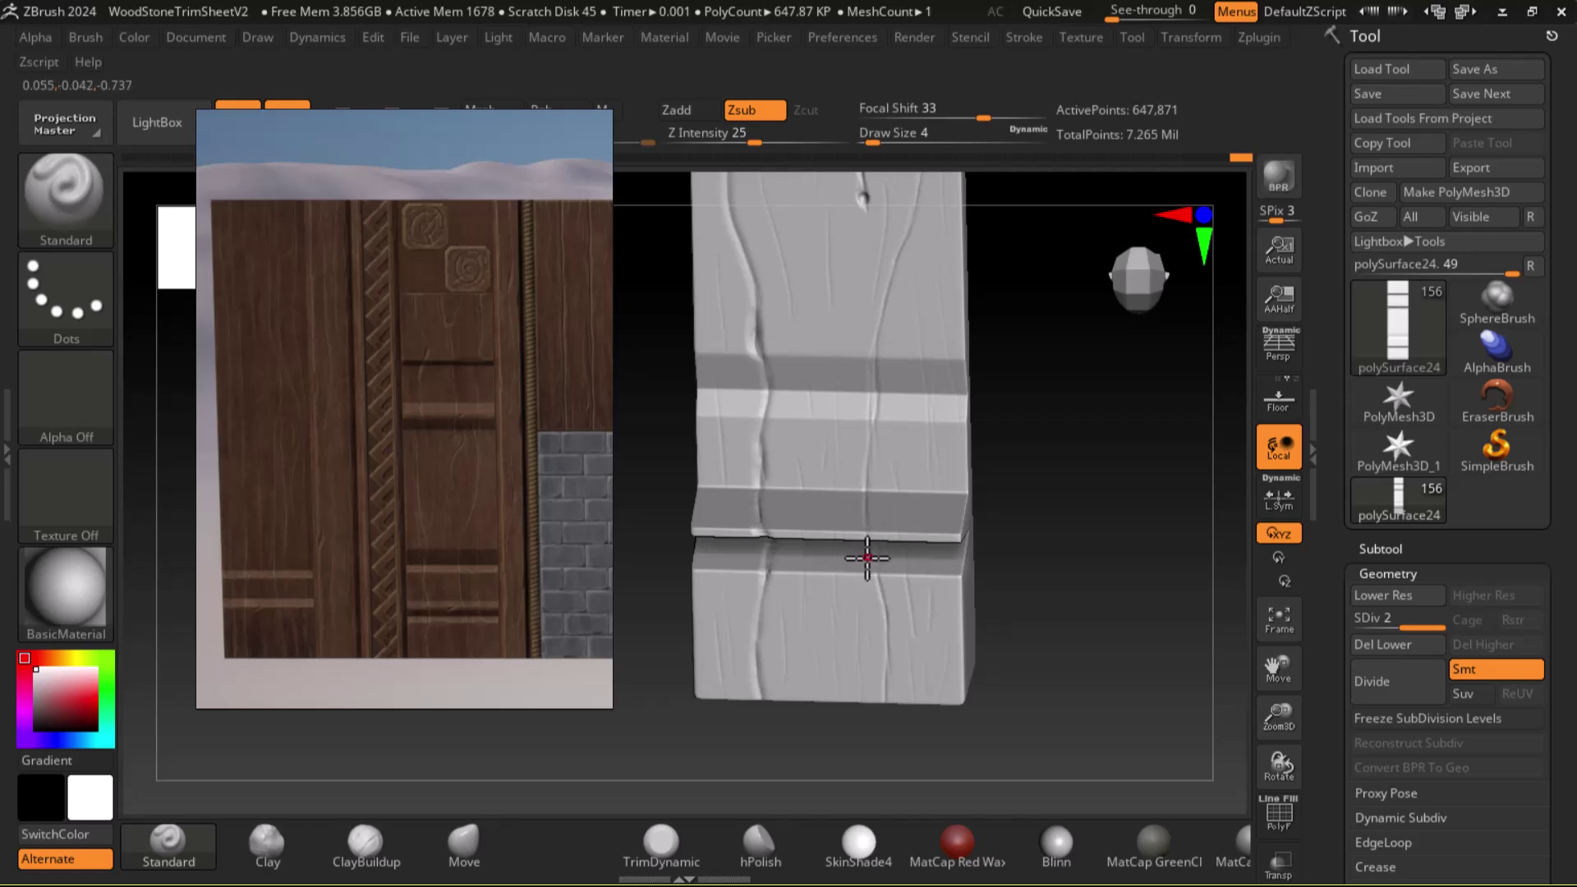
pyautogui.moveTo(1101, 534)
pyautogui.mouseDown()
pyautogui.moveTo(1123, 563)
pyautogui.moveTo(1144, 528)
pyautogui.moveTo(1092, 549)
pyautogui.moveTo(1126, 476)
pyautogui.moveTo(1172, 521)
pyautogui.moveTo(1151, 411)
pyautogui.moveTo(1133, 435)
pyautogui.mouseUp()
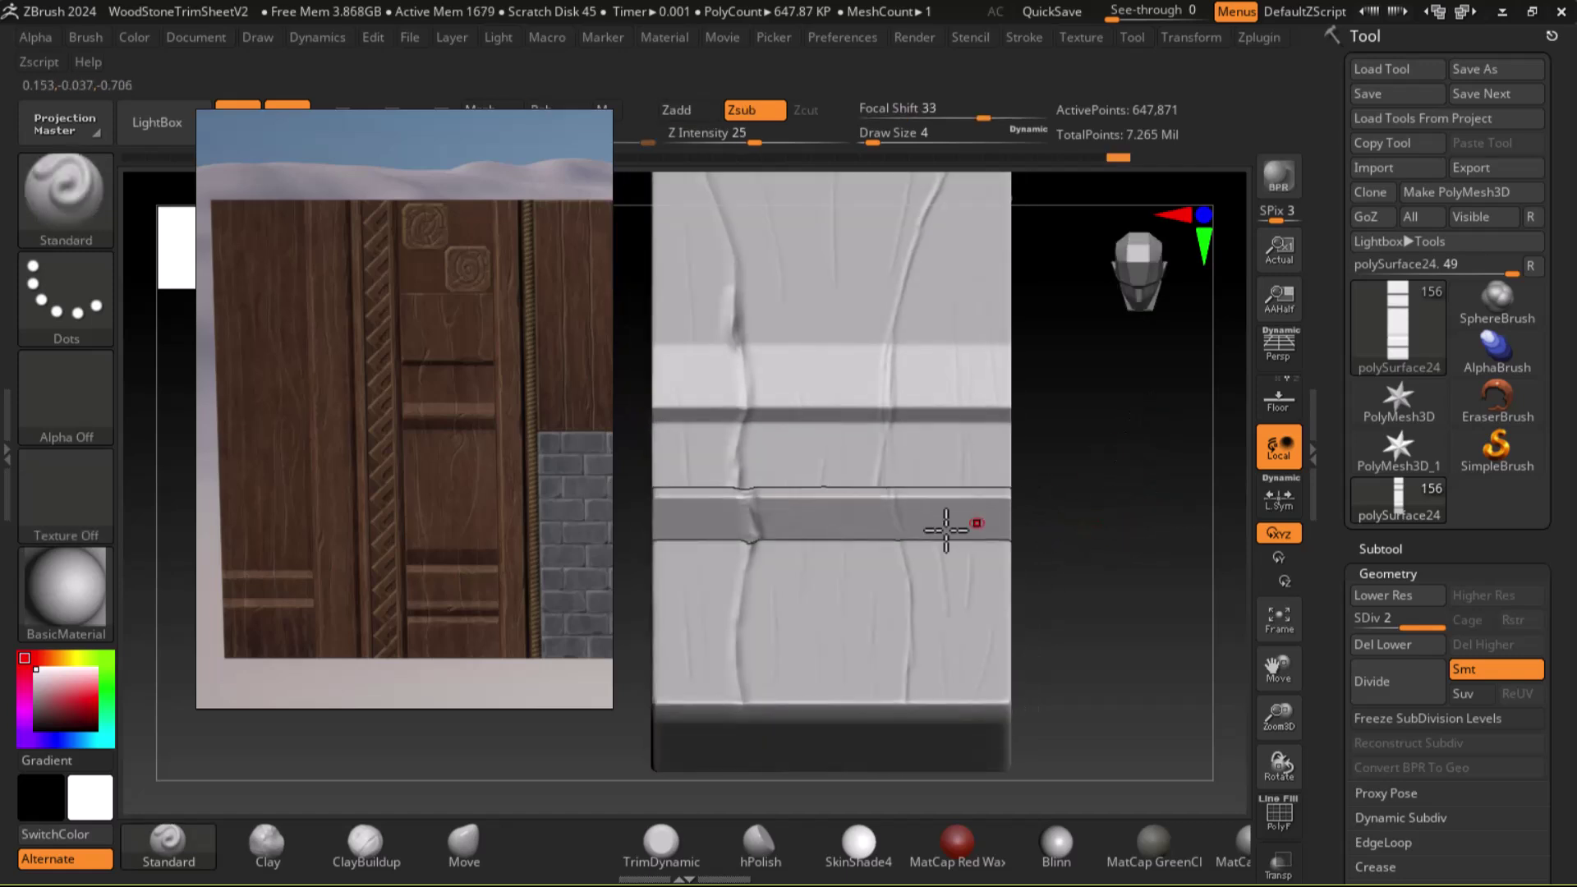
pyautogui.moveTo(1017, 522)
pyautogui.mouseDown()
pyautogui.moveTo(1018, 563)
pyautogui.moveTo(1112, 633)
pyautogui.moveTo(1094, 613)
pyautogui.mouseUp()
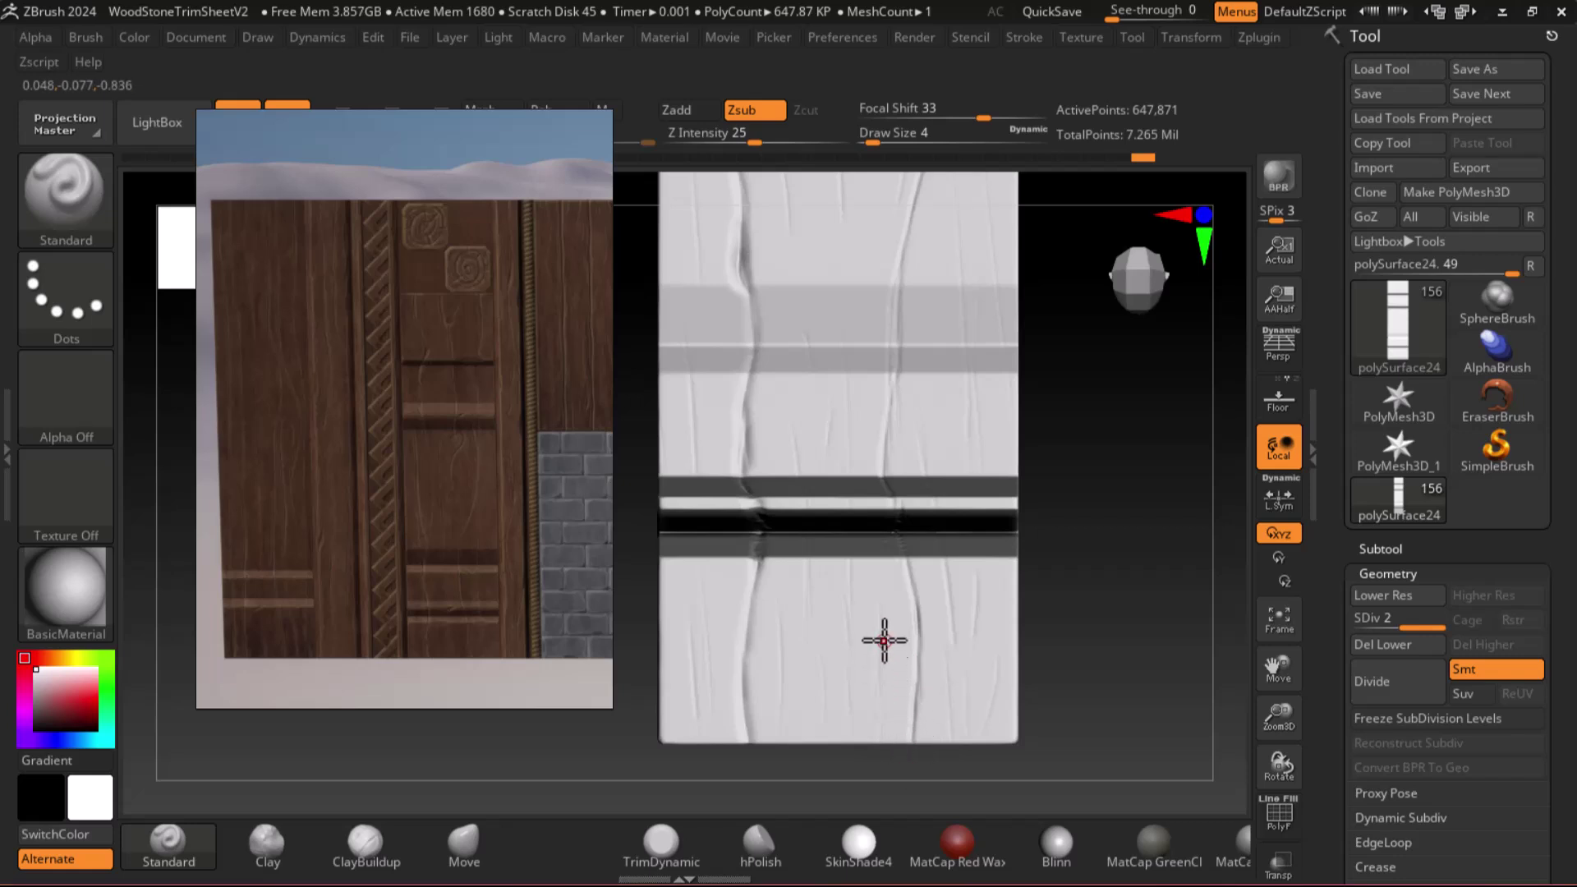
pyautogui.keyDown('alt'); pyautogui.moveTo(982, 655); pyautogui.dragTo(1035, 415); pyautogui.keyUp('alt')
pyautogui.keyDown('alt'); pyautogui.moveTo(1034, 415); pyautogui.dragTo(1074, 672); pyautogui.keyUp('alt')
pyautogui.moveTo(1105, 568)
pyautogui.keyDown('alt'); pyautogui.mouseDown()
pyautogui.moveTo(1108, 622)
pyautogui.moveTo(1106, 545)
pyautogui.mouseUp(); pyautogui.keyUp('alt')
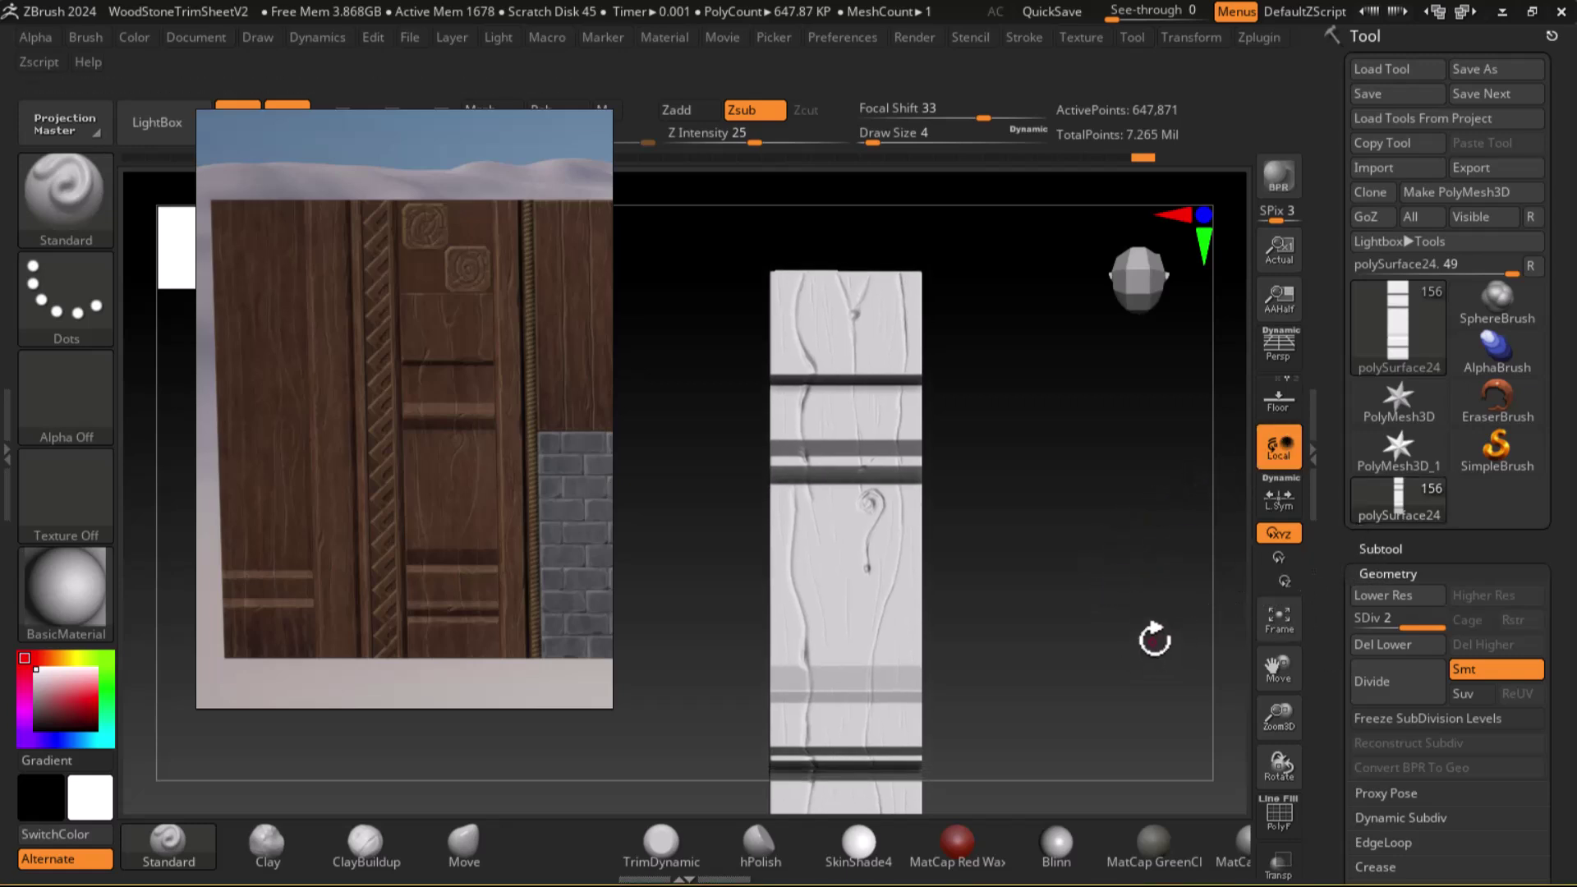
pyautogui.keyDown('alt'); pyautogui.moveTo(1161, 524); pyautogui.dragTo(1168, 561); pyautogui.keyUp('alt')
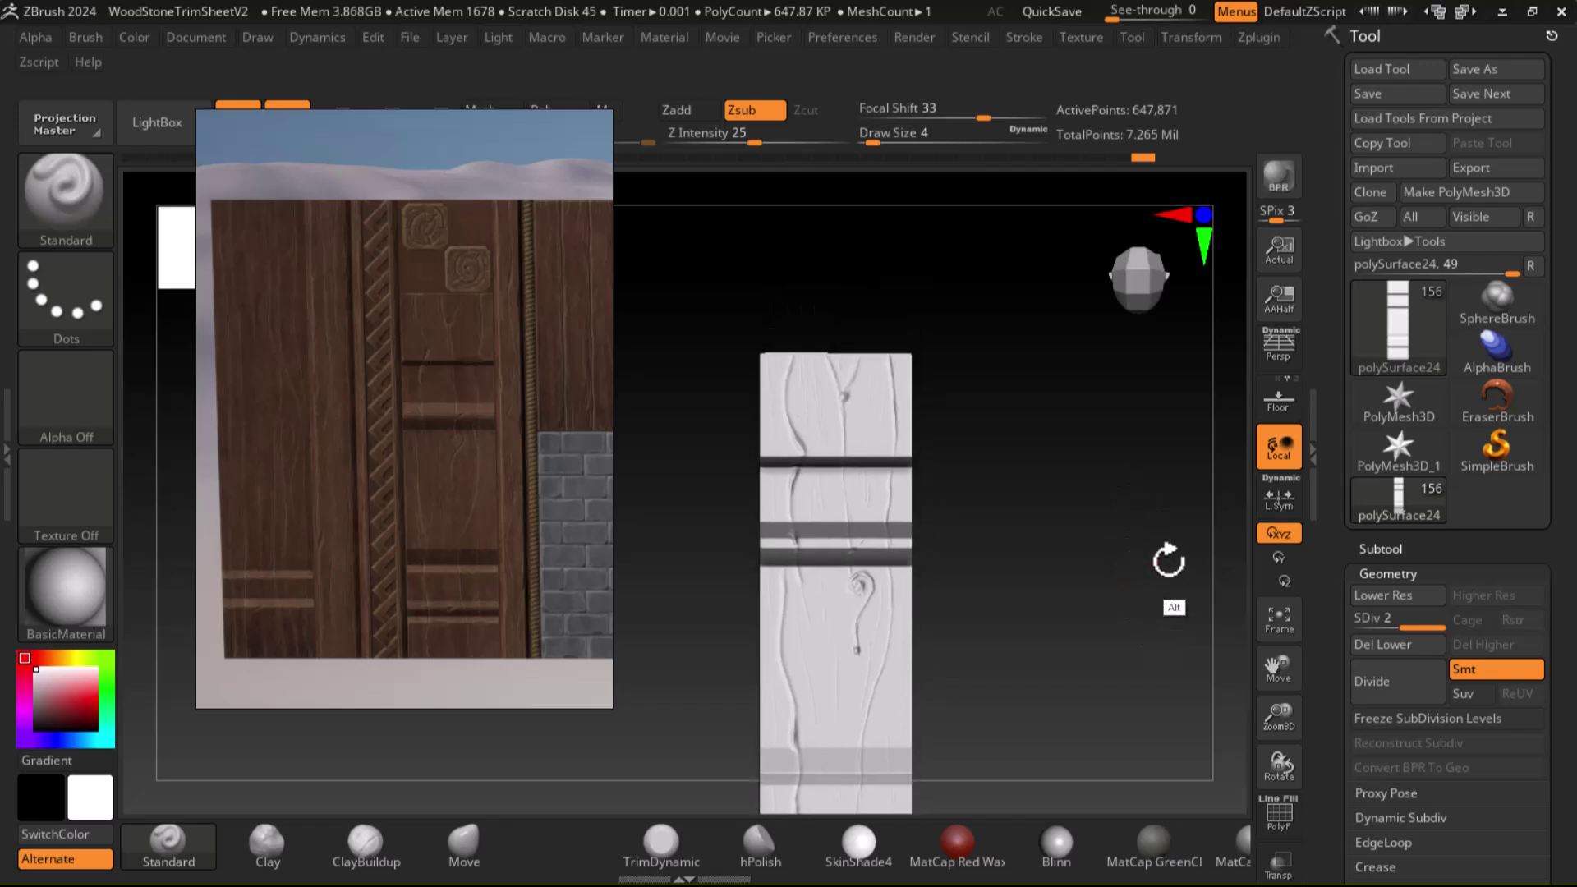
# Show all subtools again and select the lower square block above the banded panel with its polygon wireframe displayed
pyautogui.click(1364, 548)
pyautogui.keyDown('shift'); pyautogui.click(1390, 419); pyautogui.keyUp('shift')
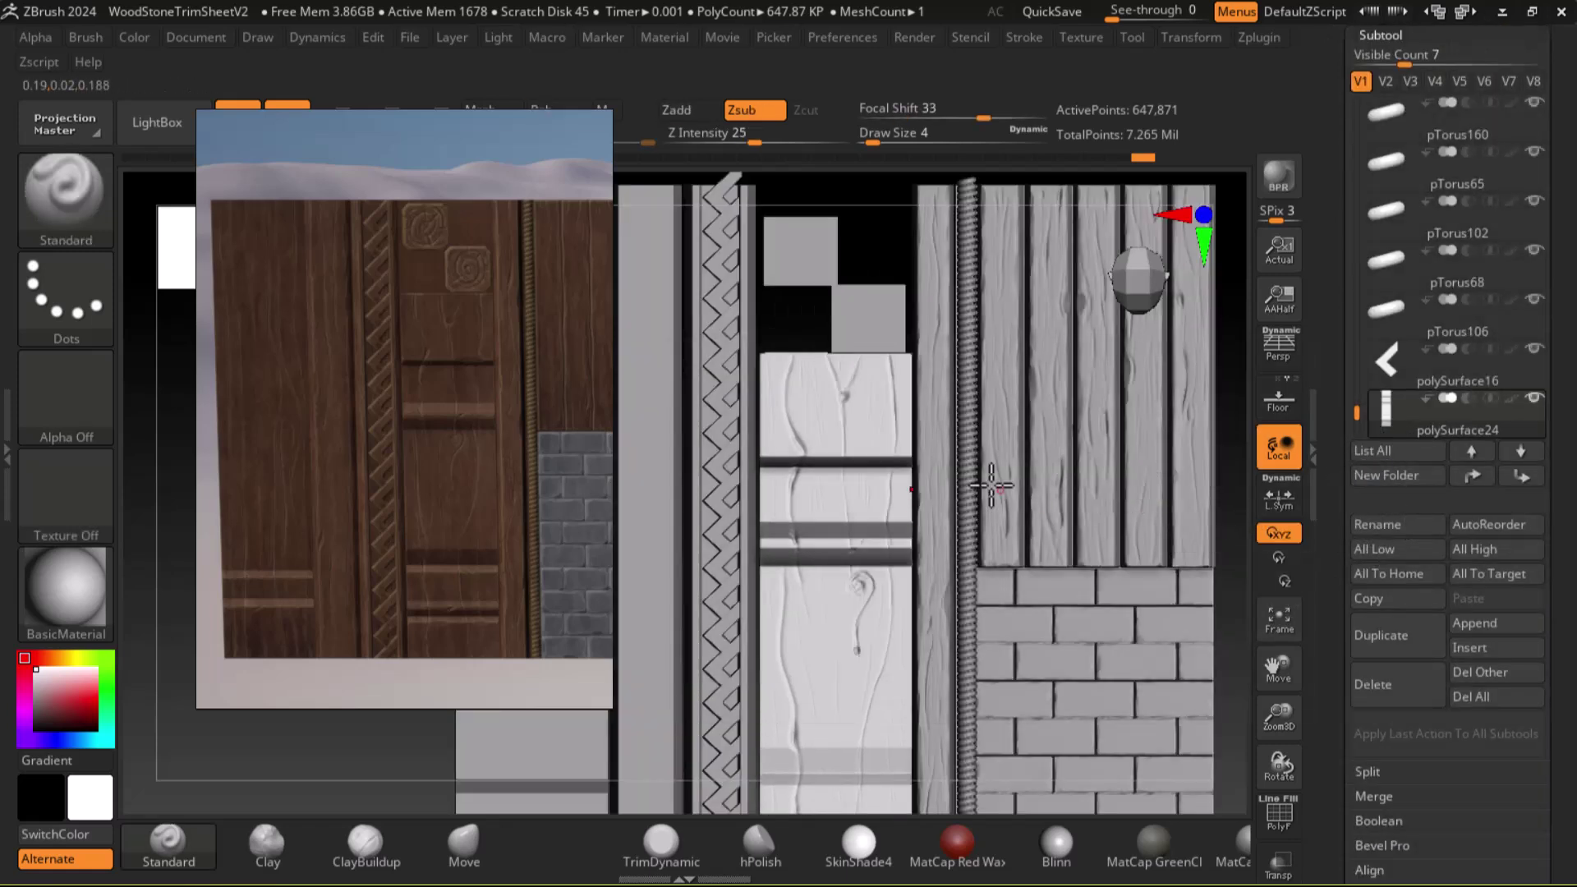
pyautogui.keyDown('alt'); pyautogui.click(862, 329); pyautogui.keyUp('alt')
pyautogui.moveTo(866, 261)
pyautogui.keyDown('alt'); pyautogui.mouseDown()
pyautogui.moveTo(873, 295)
pyautogui.moveTo(894, 282)
pyautogui.mouseUp(); pyautogui.keyUp('alt')
pyautogui.hotkey('shift', 'f')
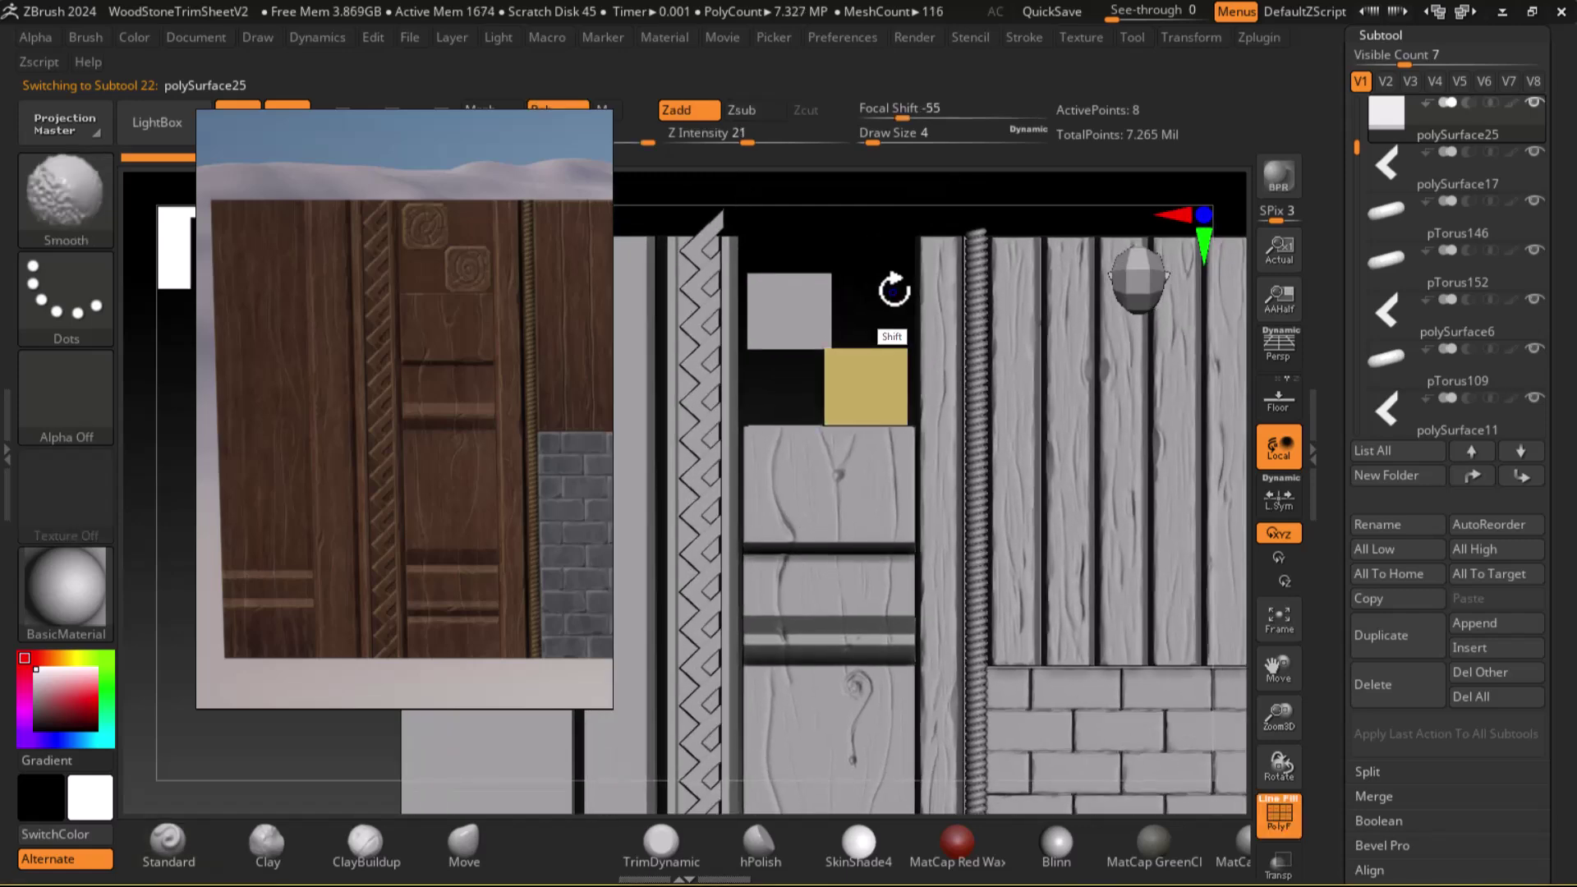
# Retopologize the lower square block and the upper square block with ZRemesher
pyautogui.scroll(-10, 1329, 722)
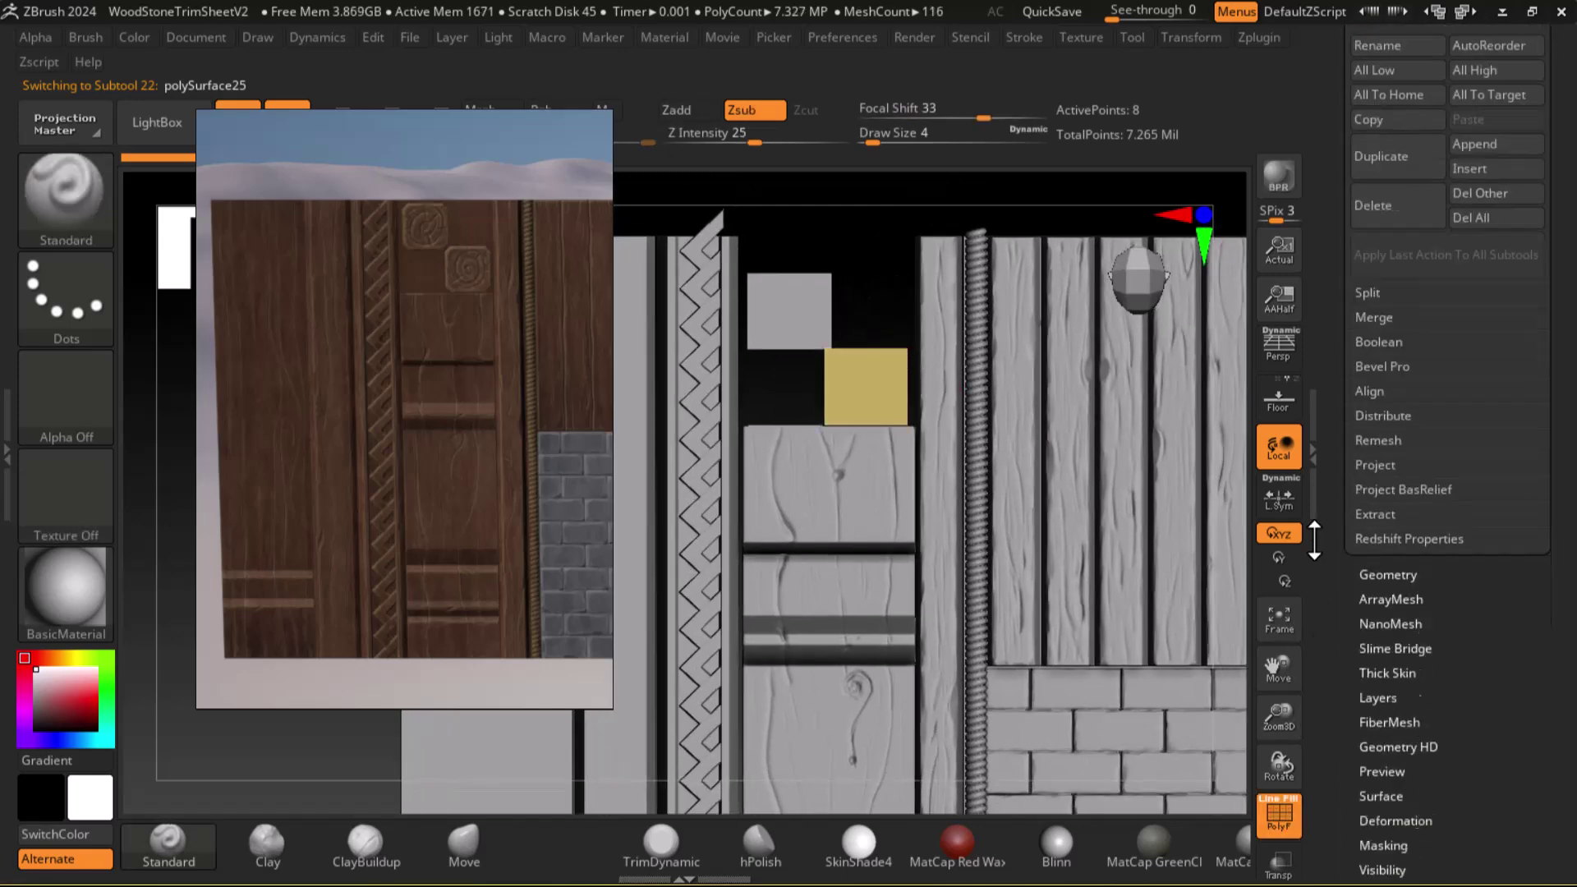
pyautogui.moveTo(1397, 542); pyautogui.dragTo(1394, 538)
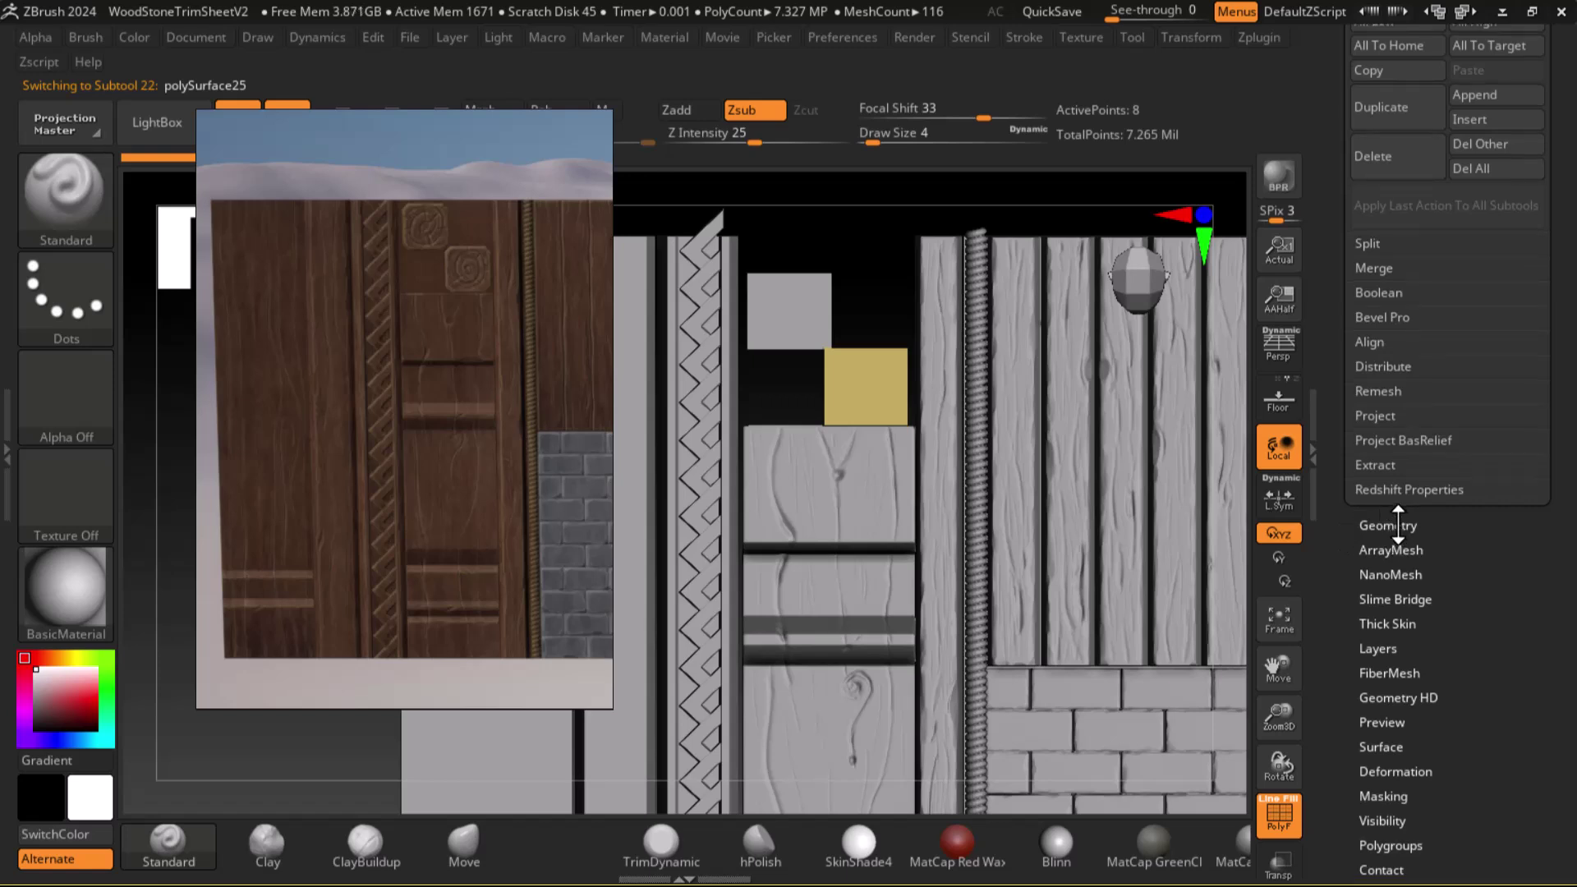
pyautogui.click(1399, 526)
pyautogui.click(1427, 496)
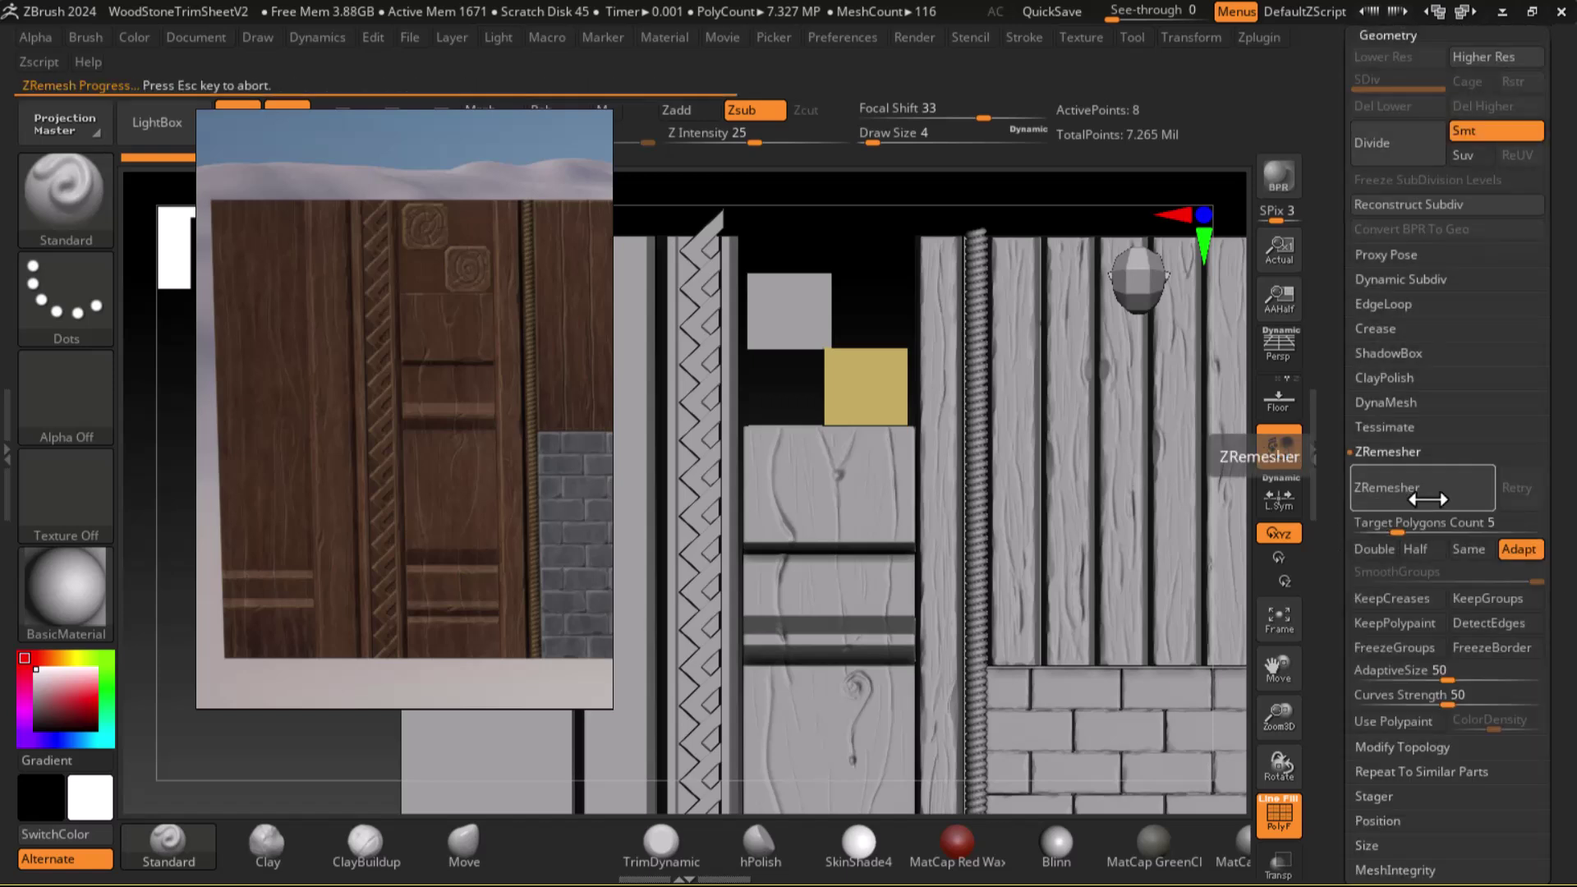
pyautogui.keyDown('alt'); pyautogui.click(800, 321); pyautogui.keyUp('alt')
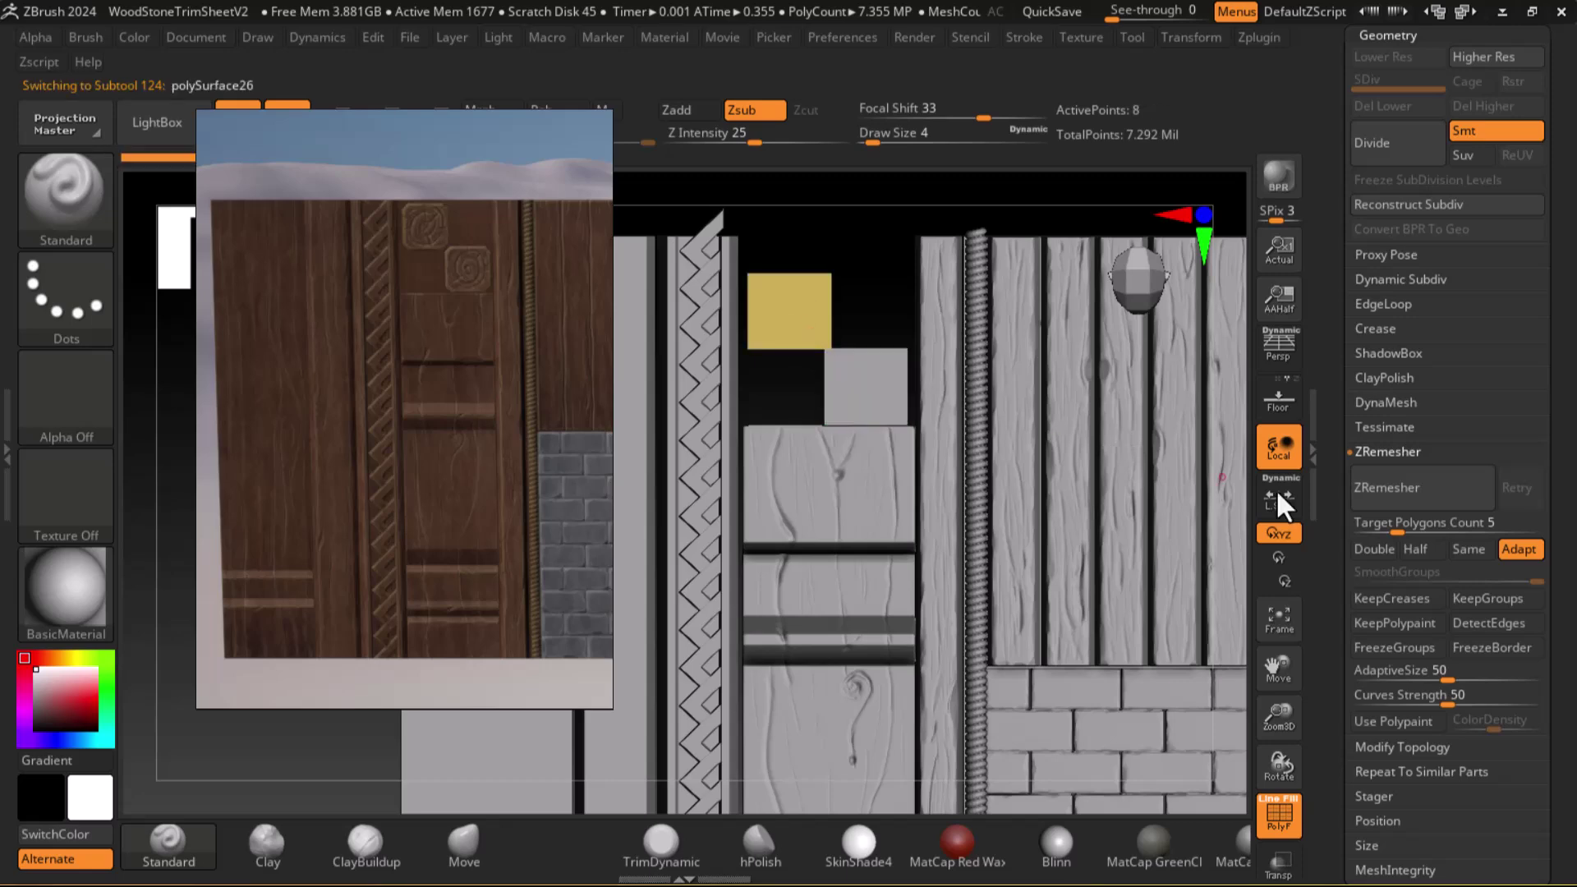
pyautogui.click(1408, 491)
# Subdivide the lower square block twice, up to subdivision level 3, and hide the wireframe
pyautogui.keyDown('ctrl'); pyautogui.moveTo(870, 302); pyautogui.dragTo(881, 413, button='right'); pyautogui.keyUp('ctrl')
pyautogui.keyDown('alt'); pyautogui.click(892, 402); pyautogui.keyUp('alt')
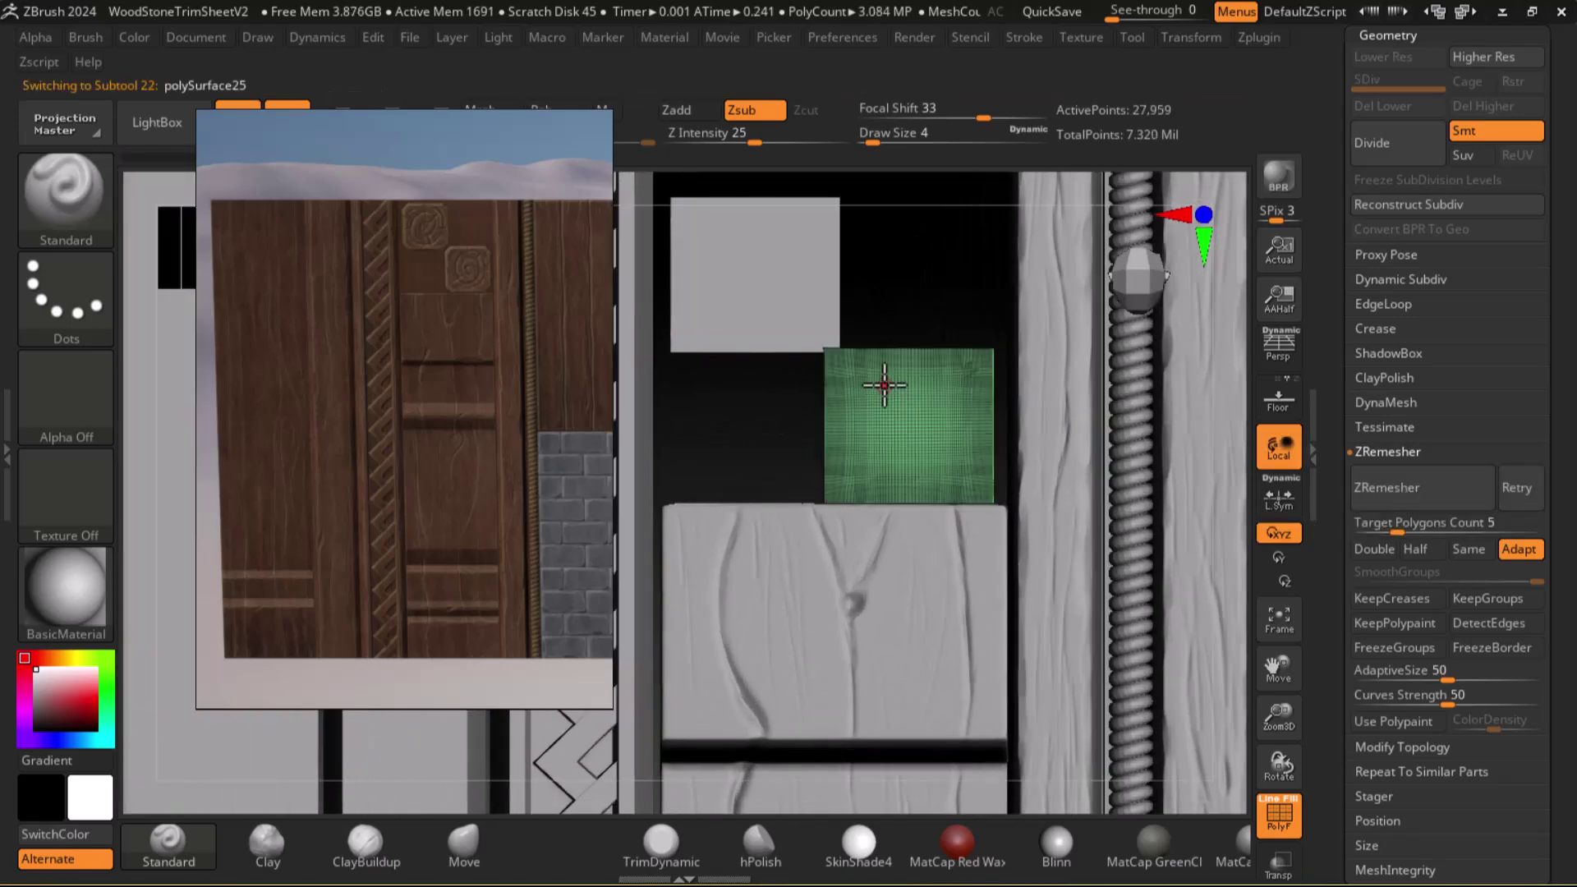
pyautogui.hotkey('ctrl', 'd')
pyautogui.hotkey('ctrl', 'd')
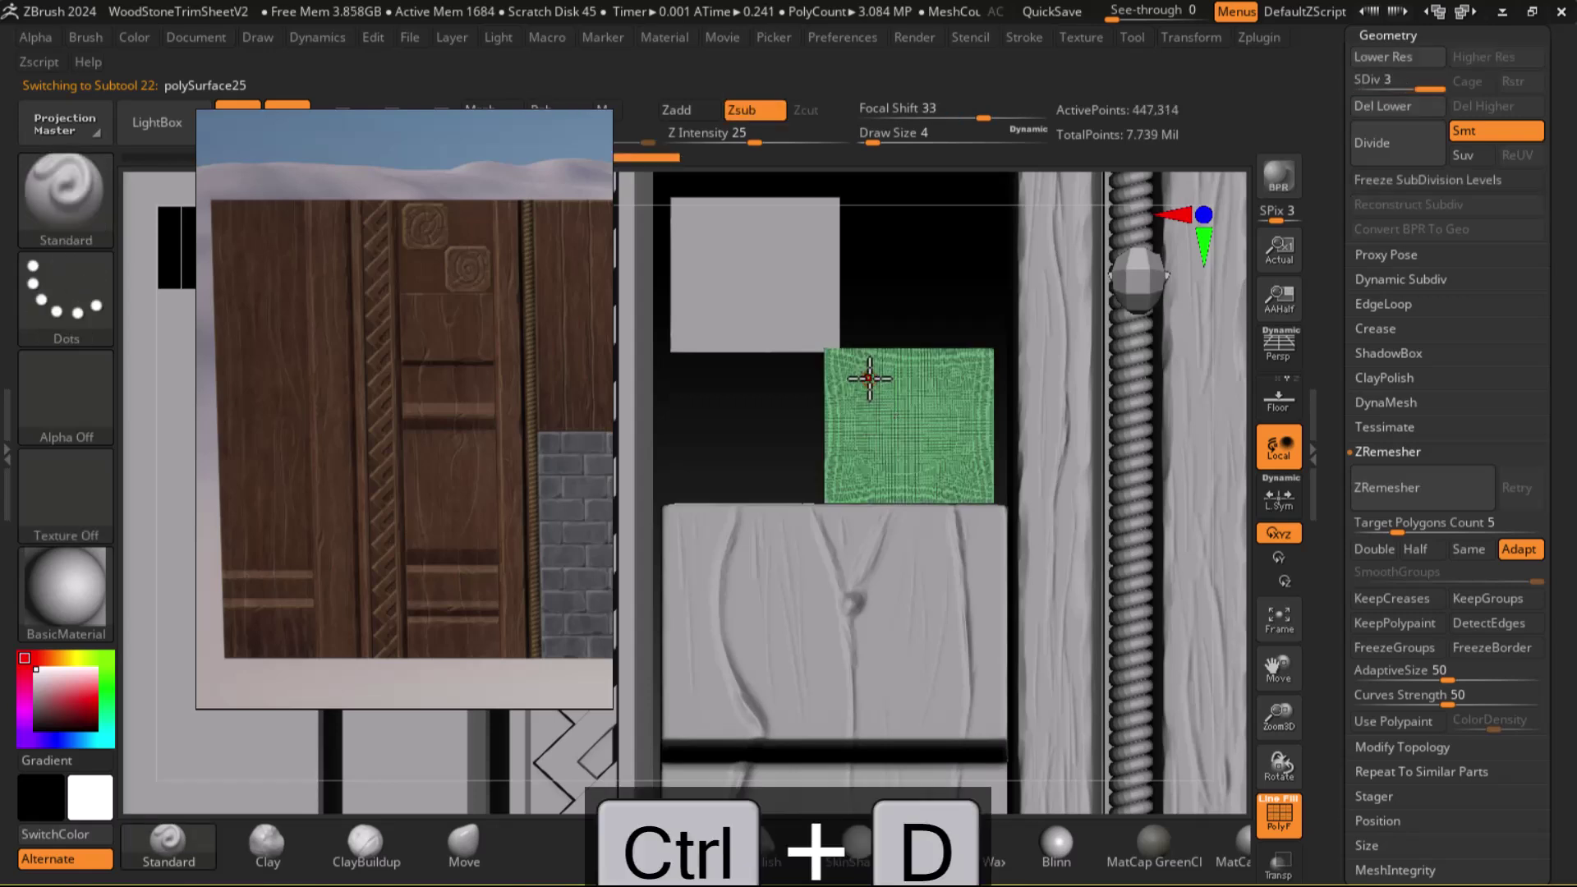
pyautogui.hotkey('shift', 'f')
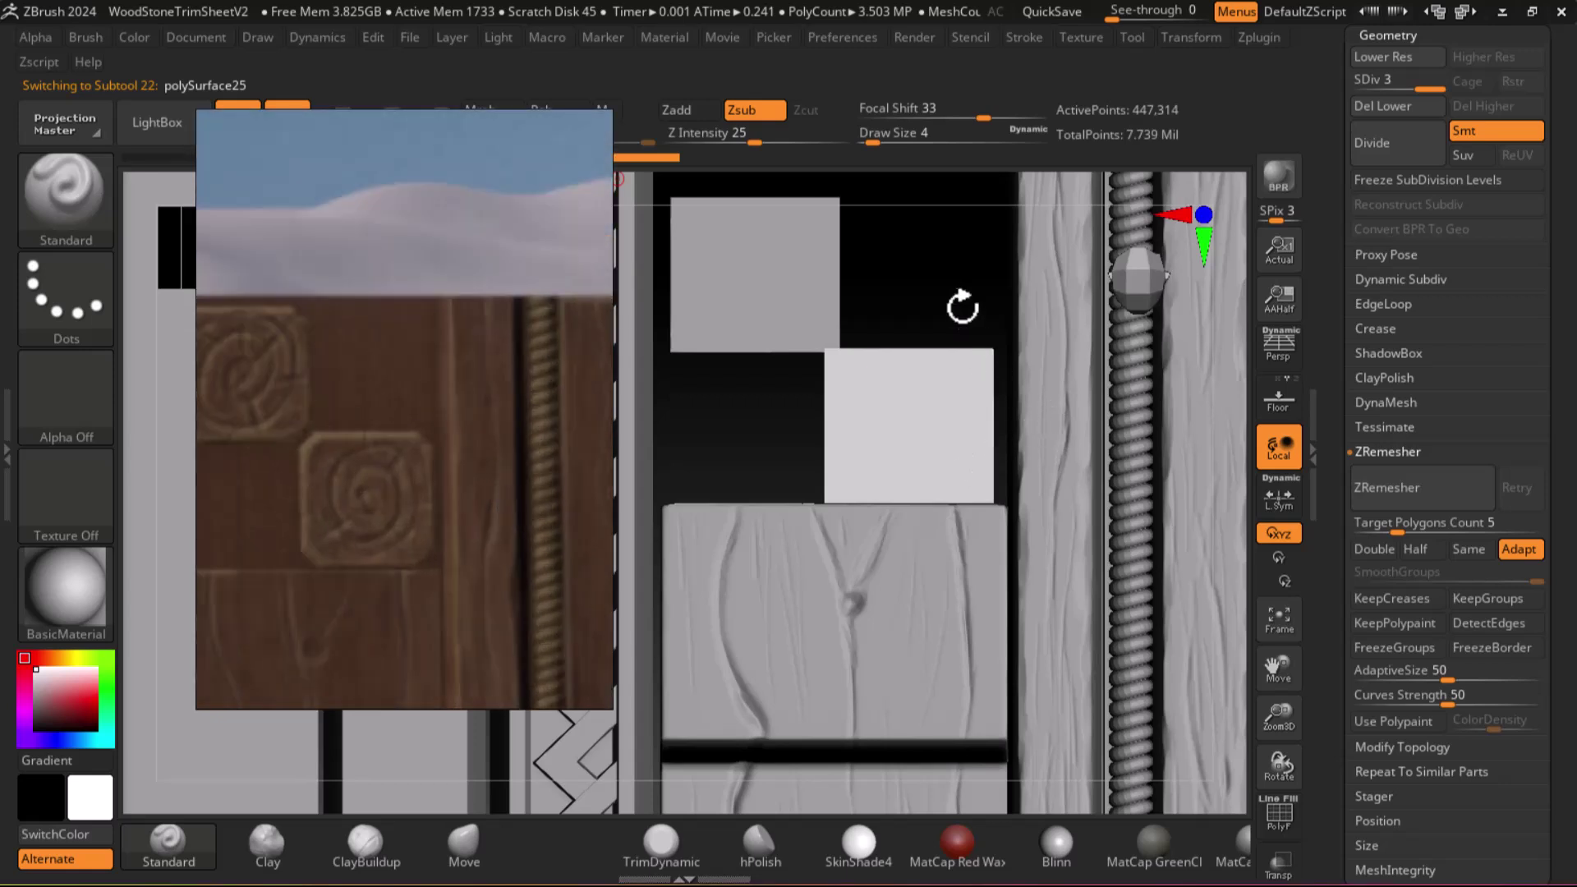
# Carve a spiral into the face of the lower square block with the DamStandard brush, following the reference ornament
pyautogui.keyDown('alt'); pyautogui.moveTo(960, 293); pyautogui.dragTo(951, 337); pyautogui.keyUp('alt')
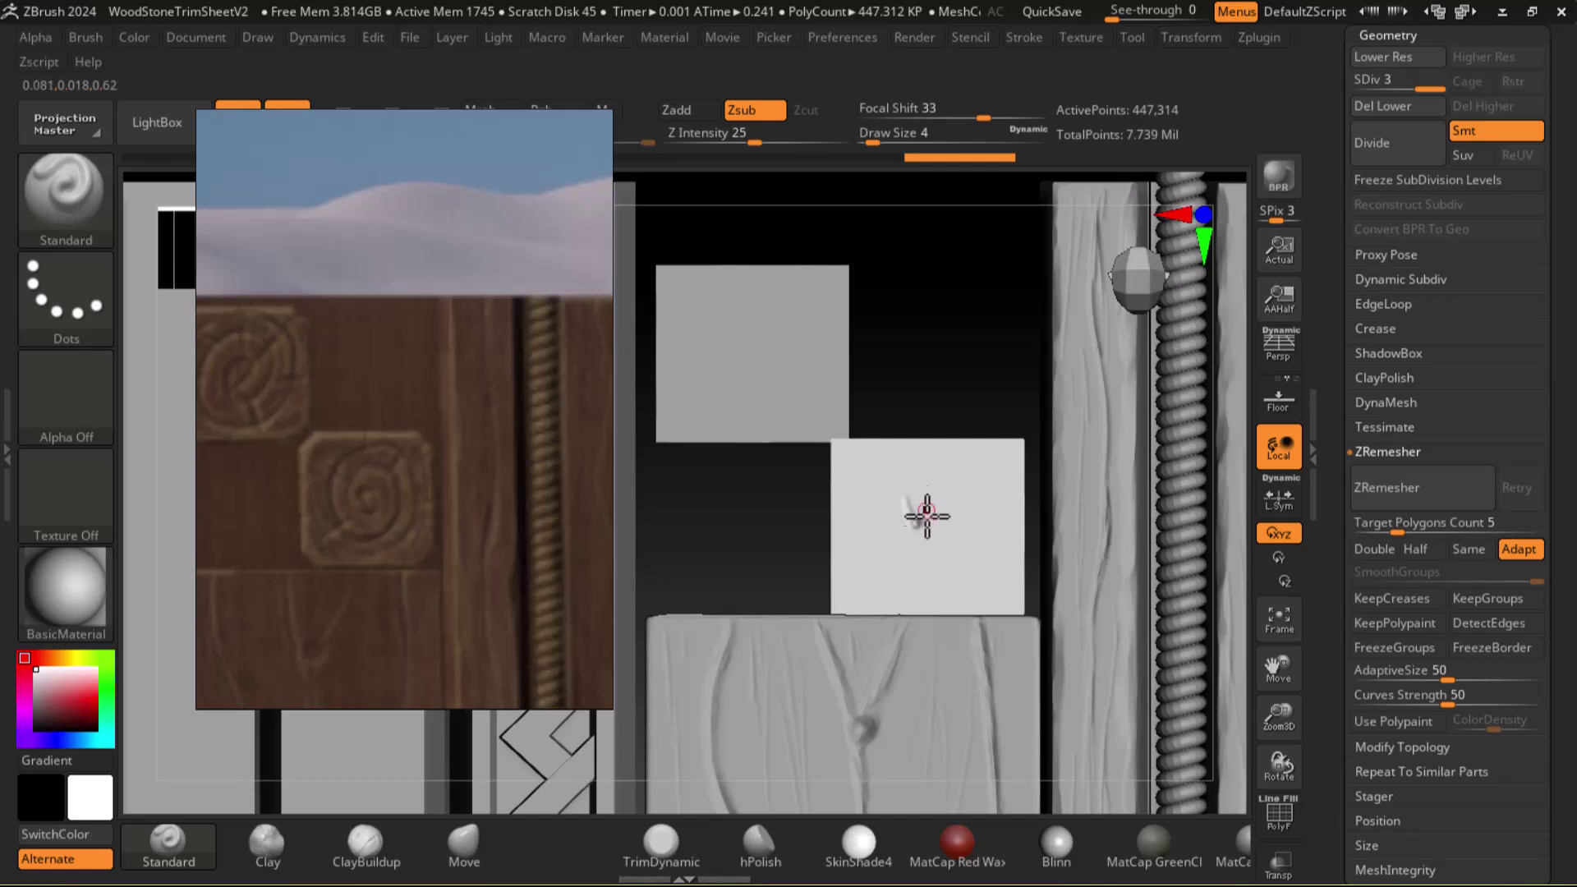
pyautogui.click(81, 207)
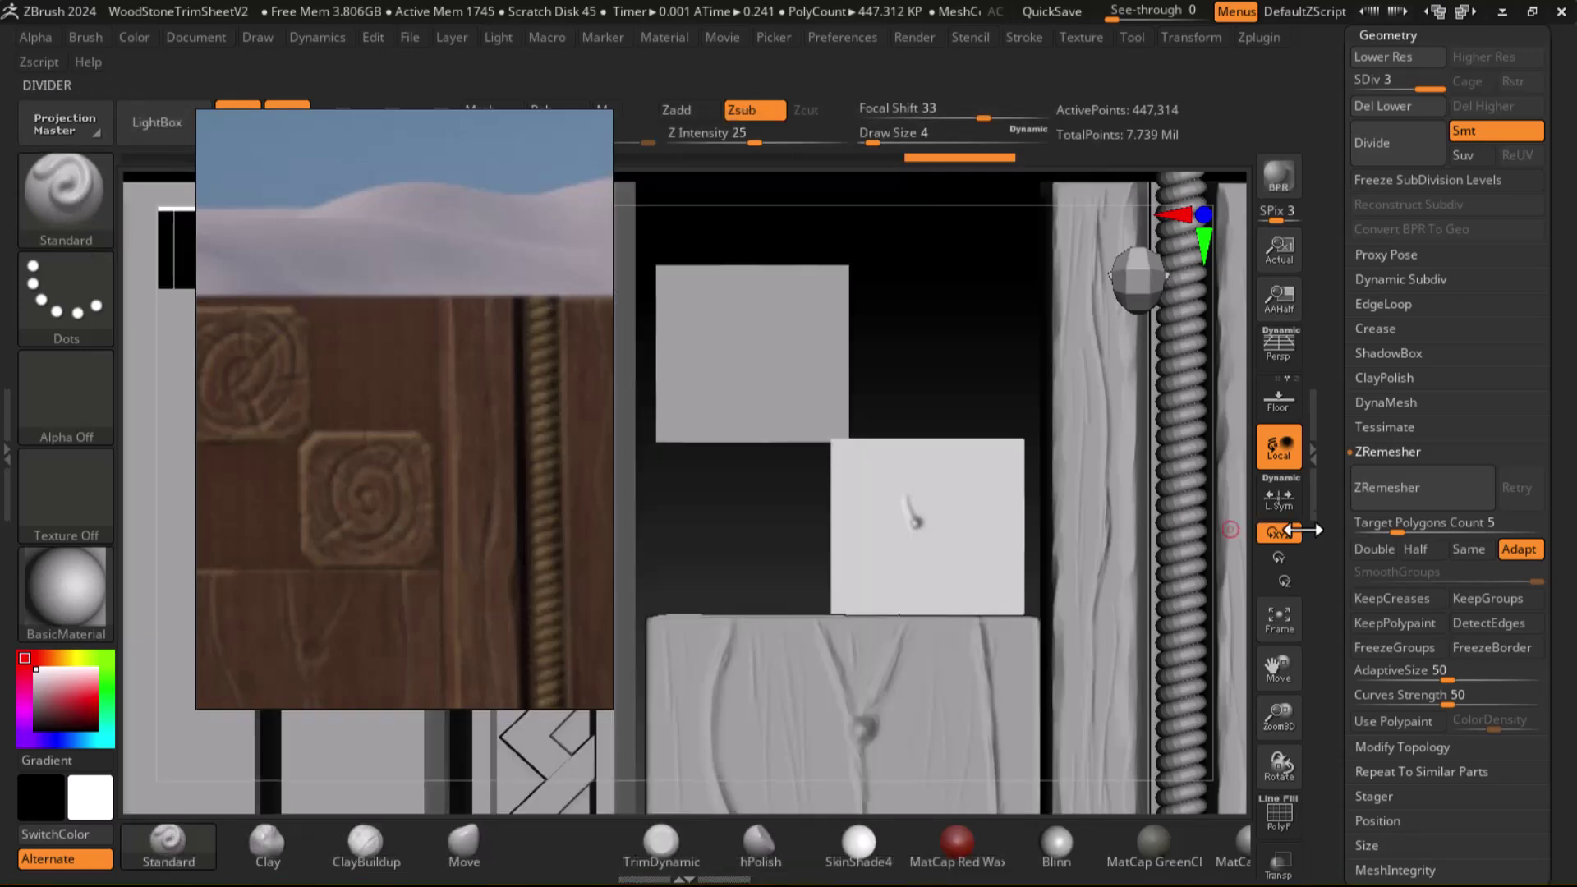
pyautogui.click(74, 203)
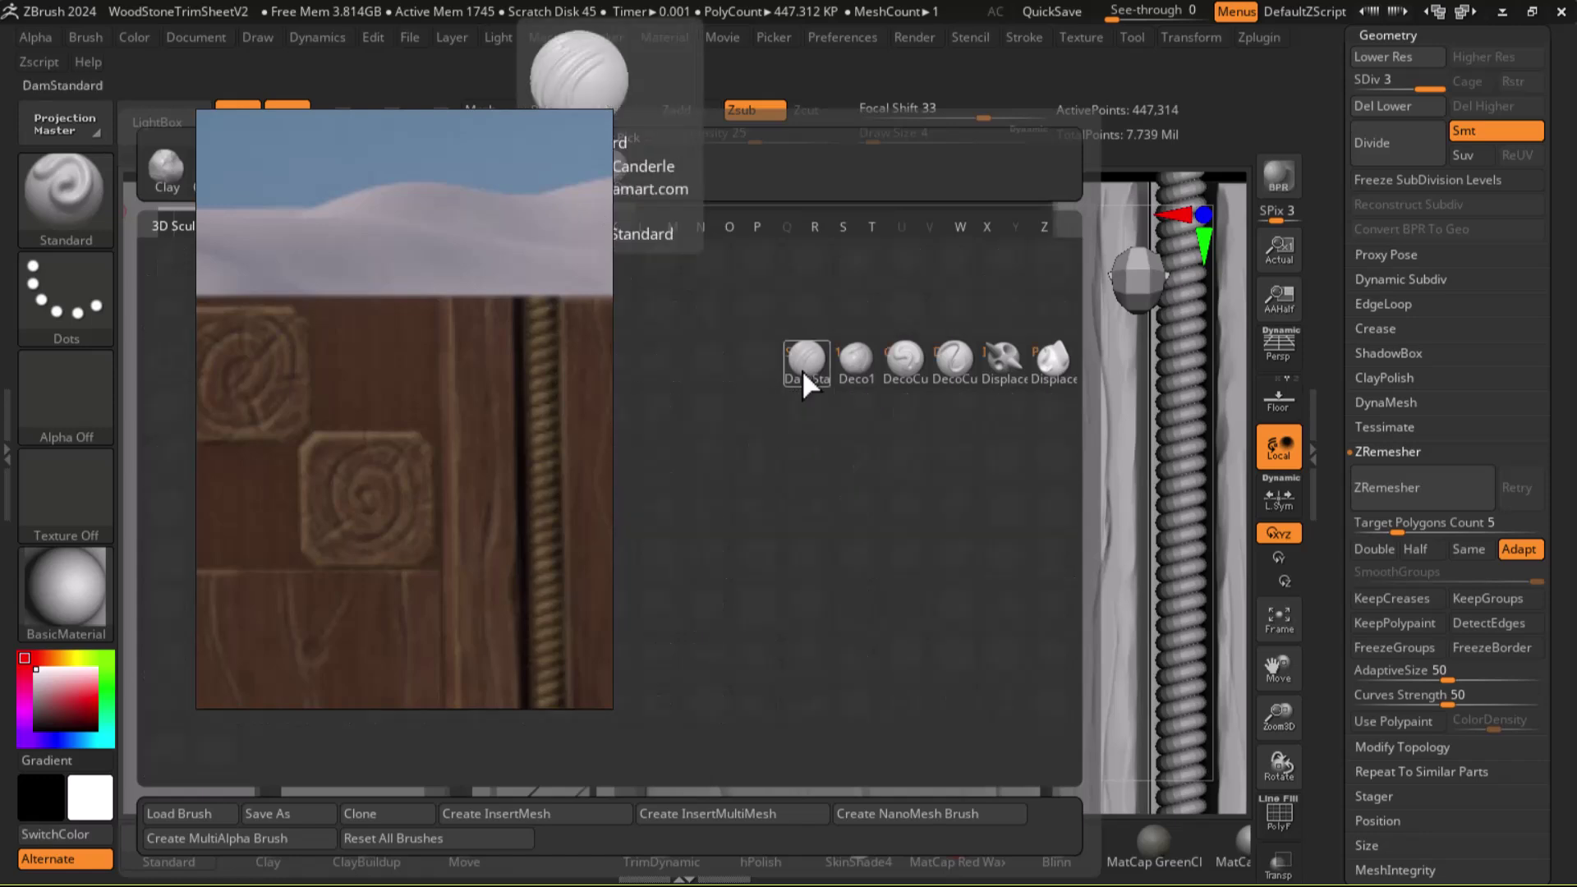
pyautogui.click(804, 368)
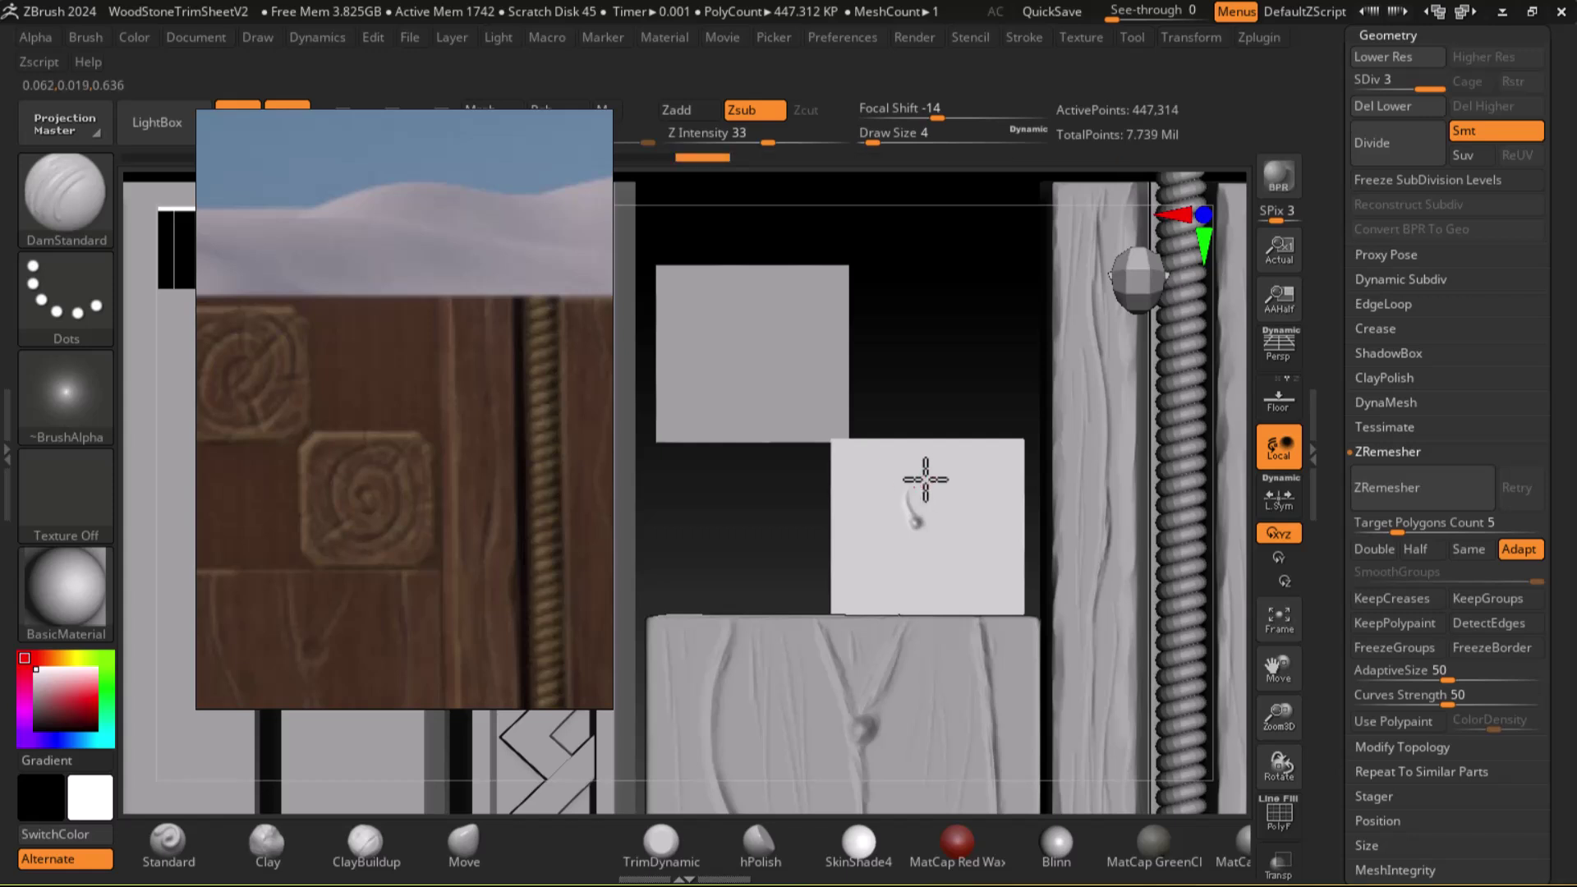
pyautogui.moveTo(926, 478)
pyautogui.mouseDown()
pyautogui.moveTo(957, 490)
pyautogui.moveTo(972, 525)
pyautogui.moveTo(958, 563)
pyautogui.moveTo(933, 593)
pyautogui.moveTo(941, 573)
pyautogui.moveTo(891, 553)
pyautogui.moveTo(876, 485)
pyautogui.moveTo(938, 462)
pyautogui.moveTo(996, 489)
pyautogui.moveTo(987, 576)
pyautogui.moveTo(902, 598)
pyautogui.moveTo(863, 563)
pyautogui.mouseUp()
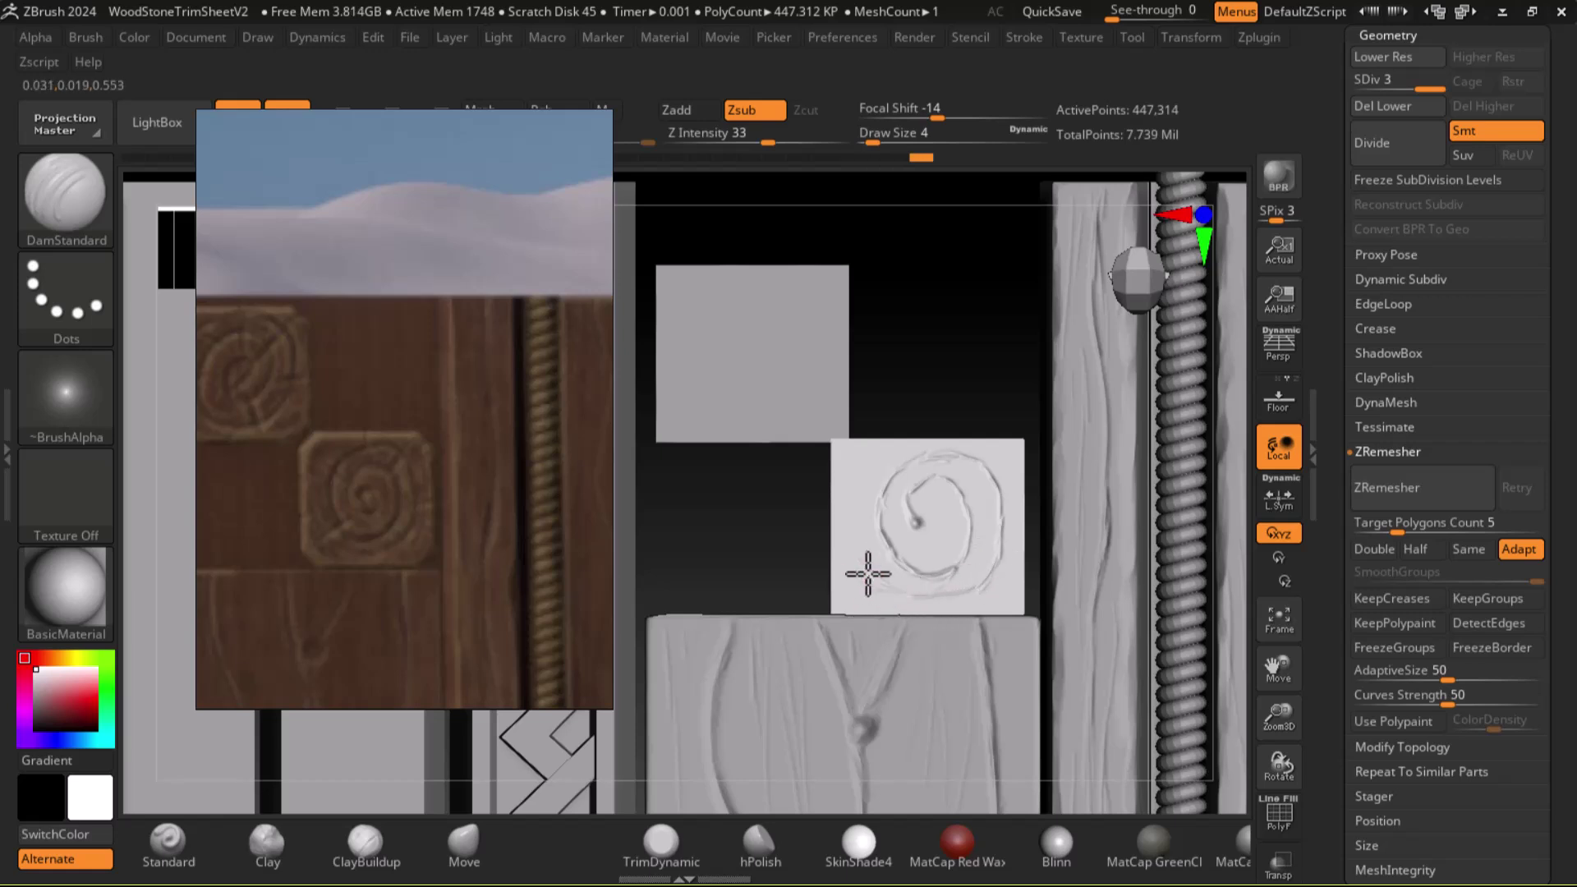
# Carve the outer arc left of the spiral and short radial cracks around it with the DamStandard brush
pyautogui.moveTo(850, 485)
pyautogui.mouseDown()
pyautogui.moveTo(878, 586)
pyautogui.moveTo(937, 593)
pyautogui.moveTo(903, 542)
pyautogui.mouseUp()
pyautogui.moveTo(990, 451)
pyautogui.mouseDown()
pyautogui.moveTo(990, 476)
pyautogui.moveTo(946, 465)
pyautogui.mouseUp()
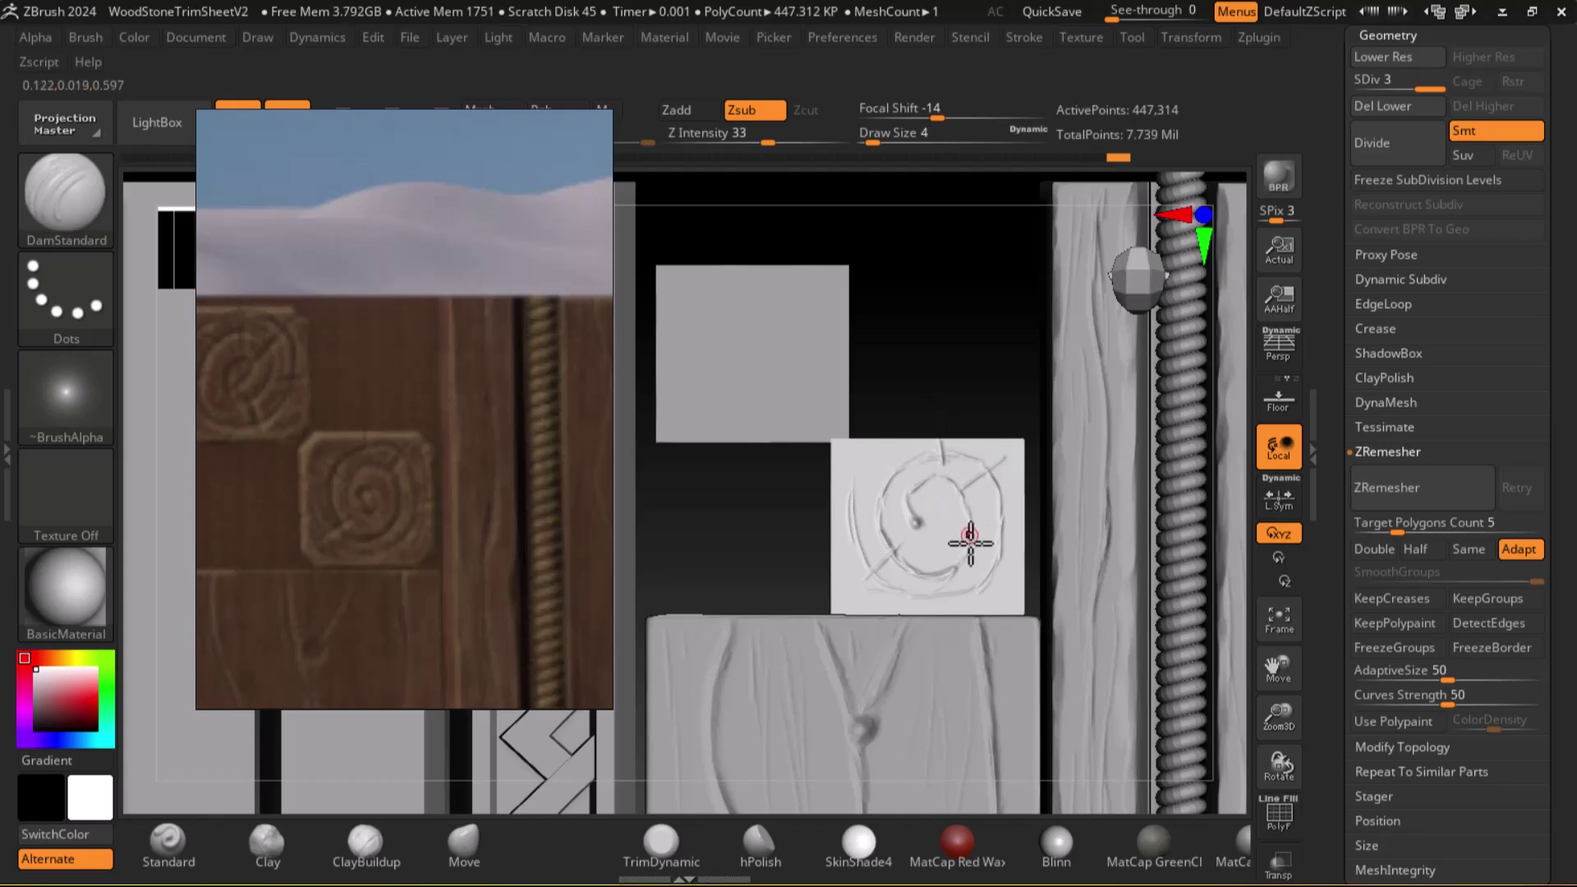
pyautogui.moveTo(905, 497)
pyautogui.mouseDown()
pyautogui.moveTo(996, 576)
pyautogui.moveTo(1048, 581)
pyautogui.moveTo(854, 606)
pyautogui.mouseUp()
pyautogui.moveTo(855, 515); pyautogui.dragTo(824, 504)
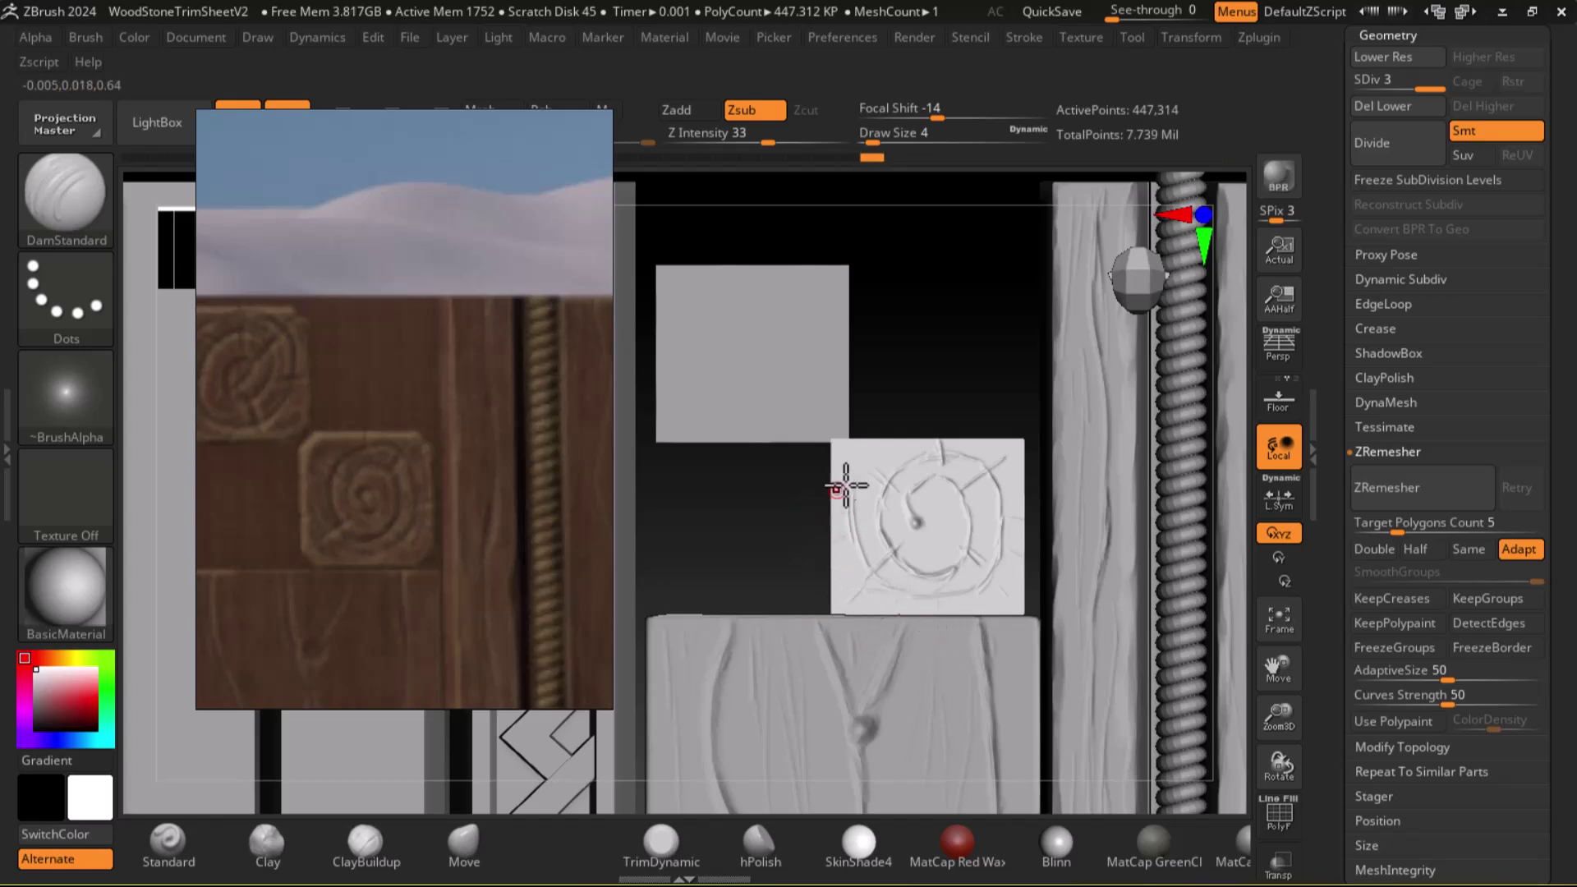
# Deepen the spiral and the arcs and cracks on the block's left side with the Standard brush
pyautogui.click(168, 841)
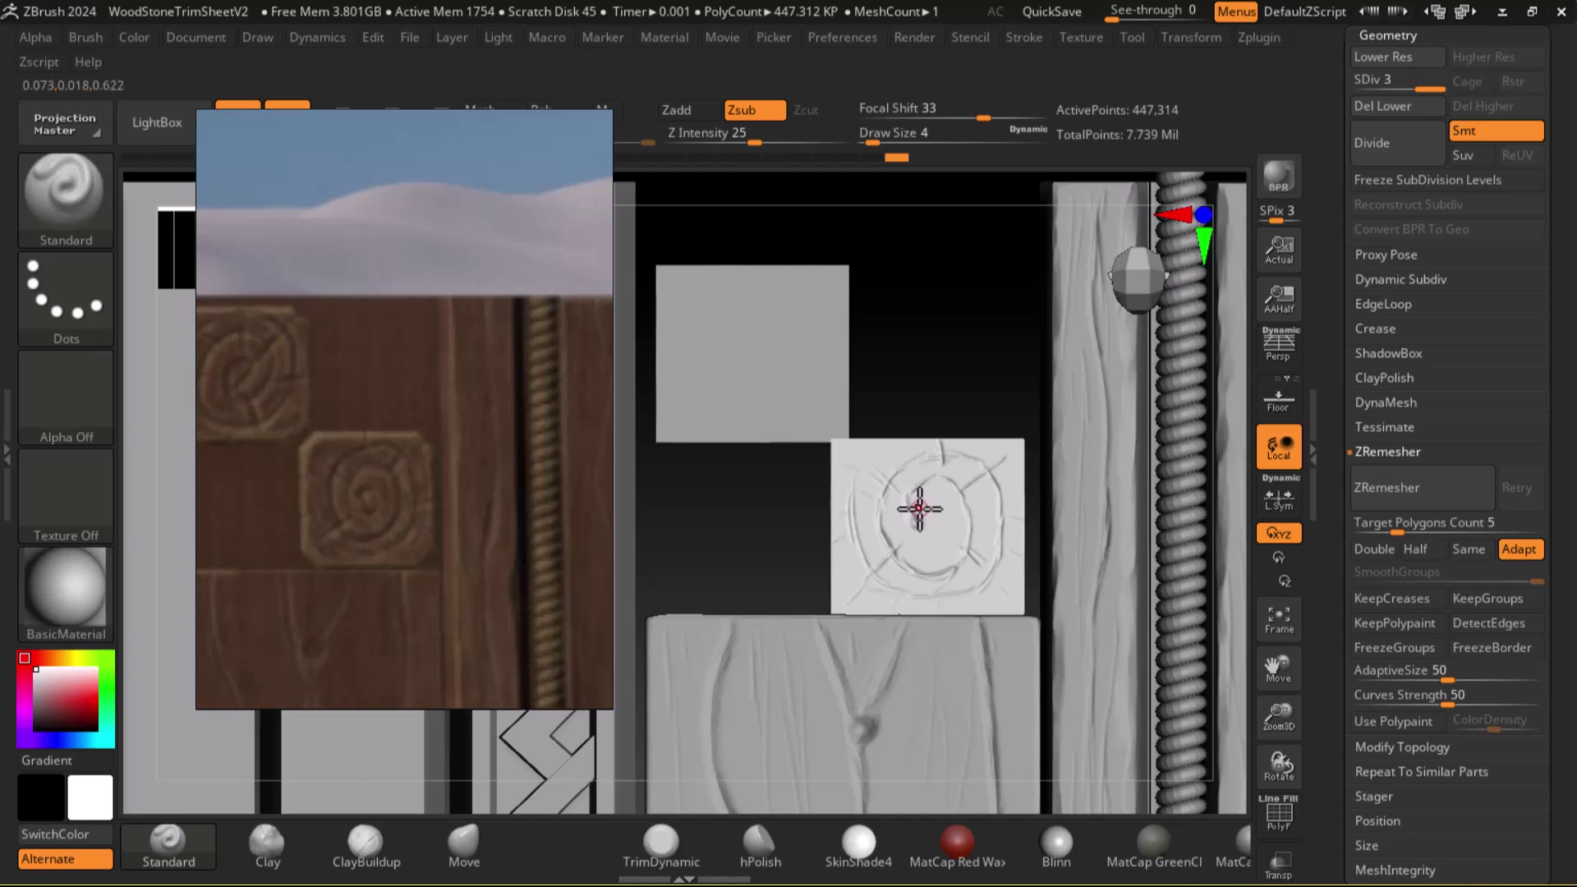
pyautogui.moveTo(928, 529); pyautogui.dragTo(919, 532)
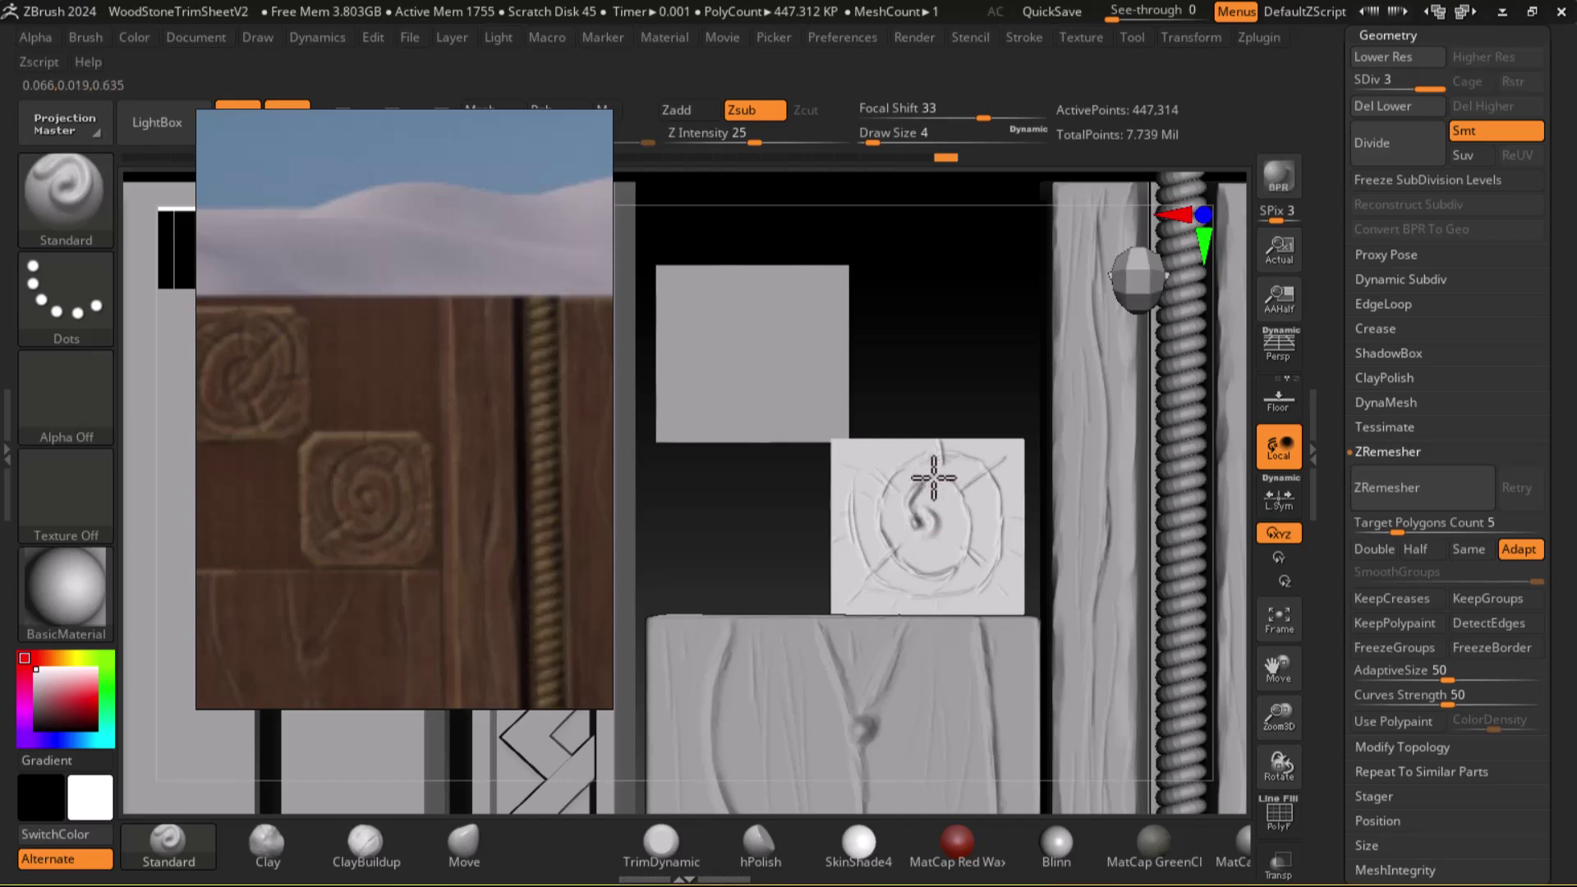
pyautogui.moveTo(946, 482)
pyautogui.mouseDown()
pyautogui.moveTo(973, 522)
pyautogui.moveTo(969, 550)
pyautogui.moveTo(898, 570)
pyautogui.moveTo(870, 521)
pyautogui.moveTo(910, 480)
pyautogui.moveTo(900, 468)
pyautogui.moveTo(980, 467)
pyautogui.moveTo(1007, 521)
pyautogui.moveTo(945, 597)
pyautogui.moveTo(895, 575)
pyautogui.mouseUp()
pyautogui.moveTo(854, 502); pyautogui.dragTo(857, 535)
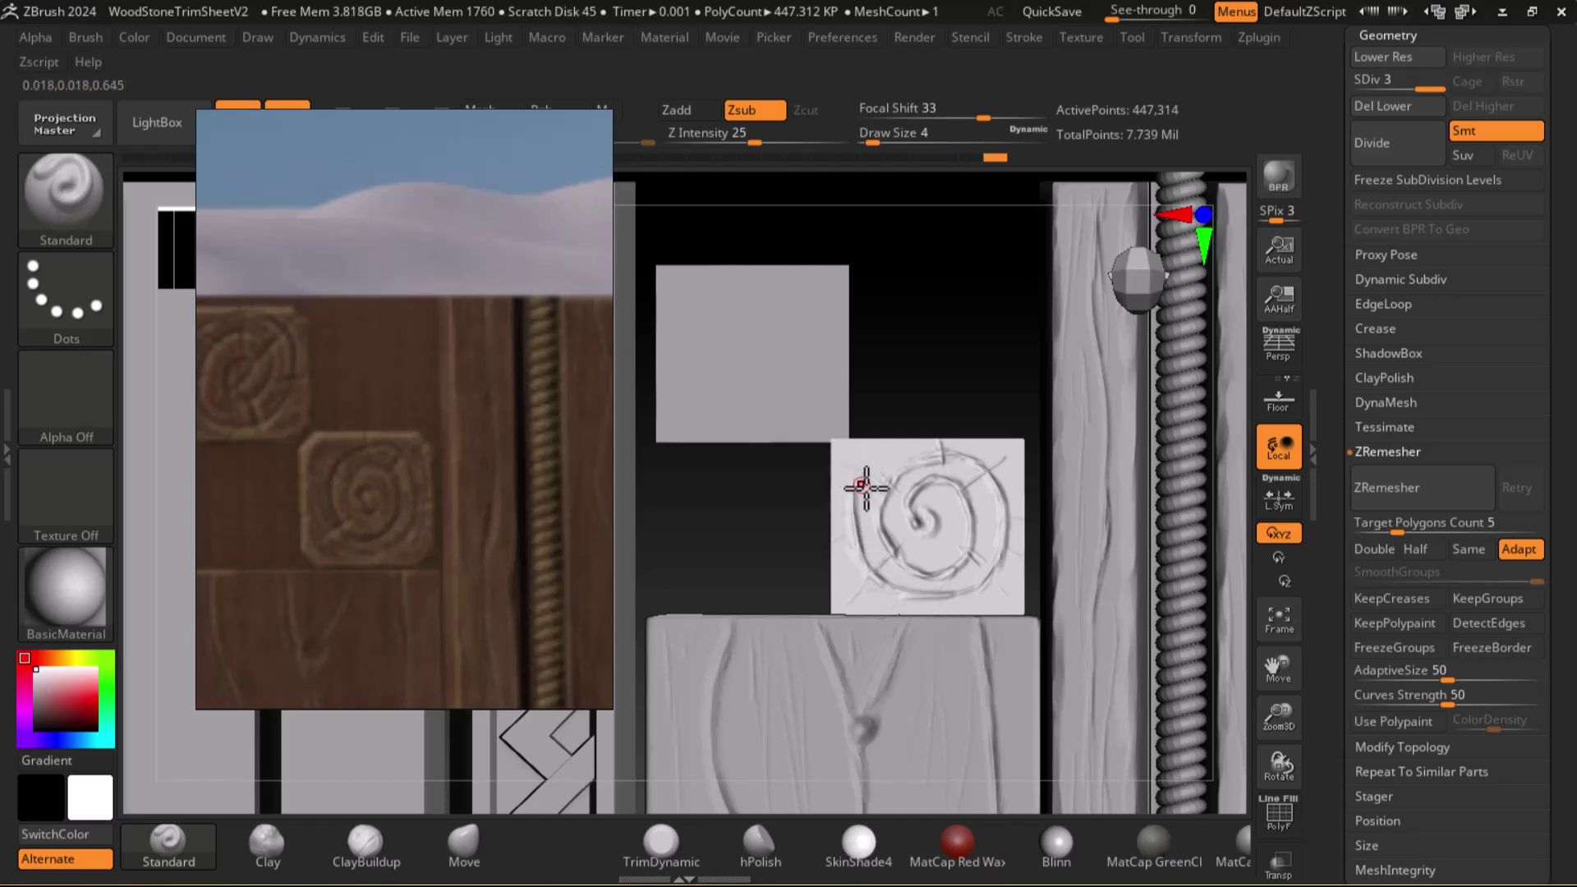
pyautogui.moveTo(874, 469); pyautogui.dragTo(863, 573)
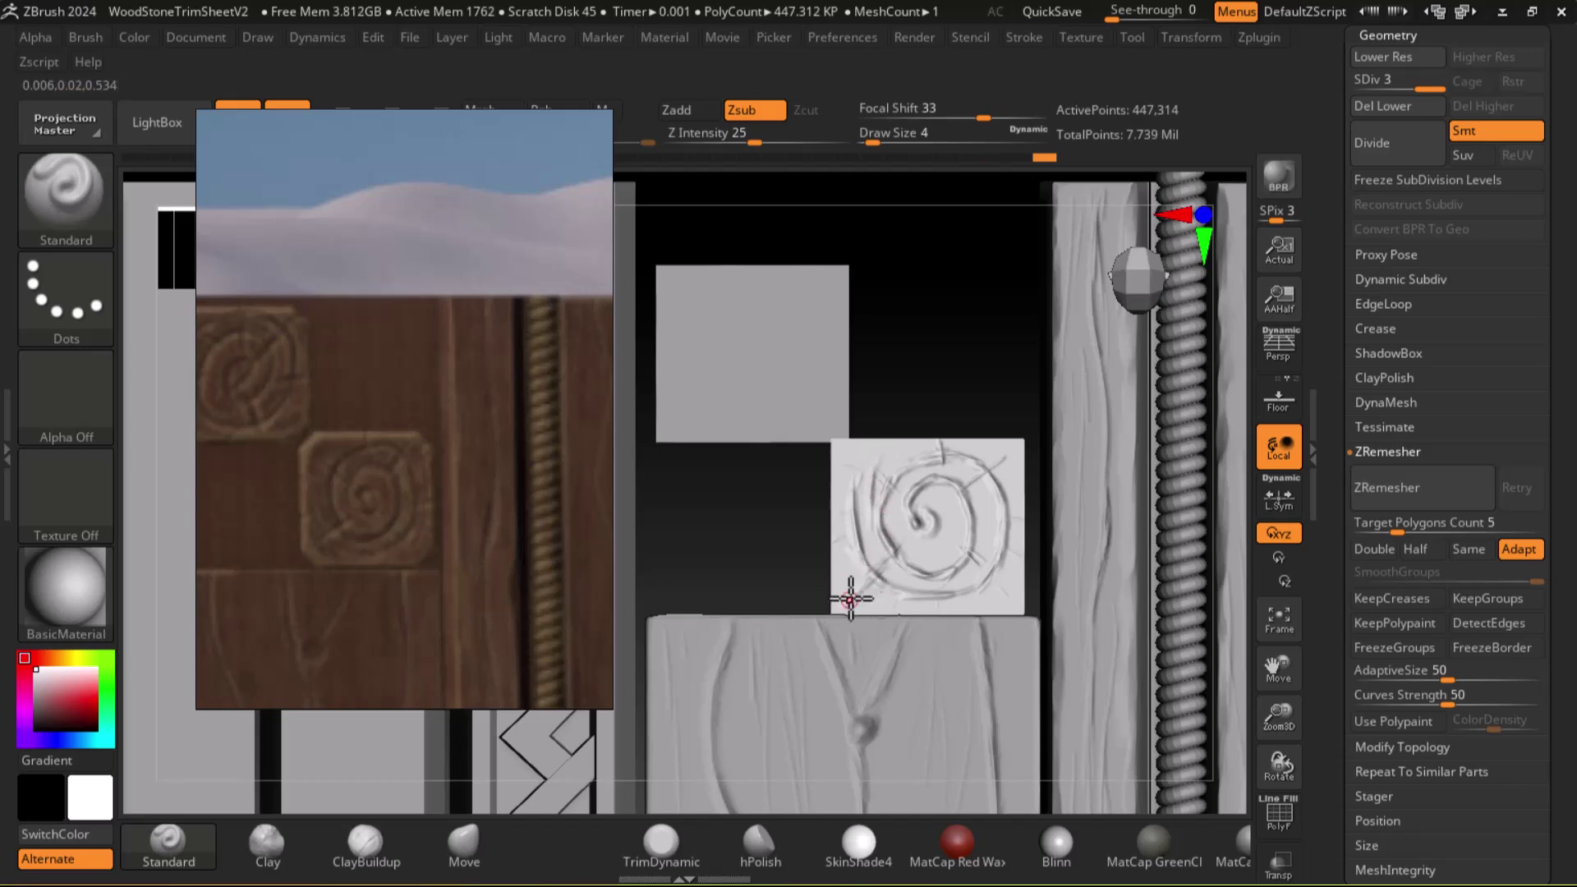
pyautogui.moveTo(855, 536); pyautogui.dragTo(861, 543)
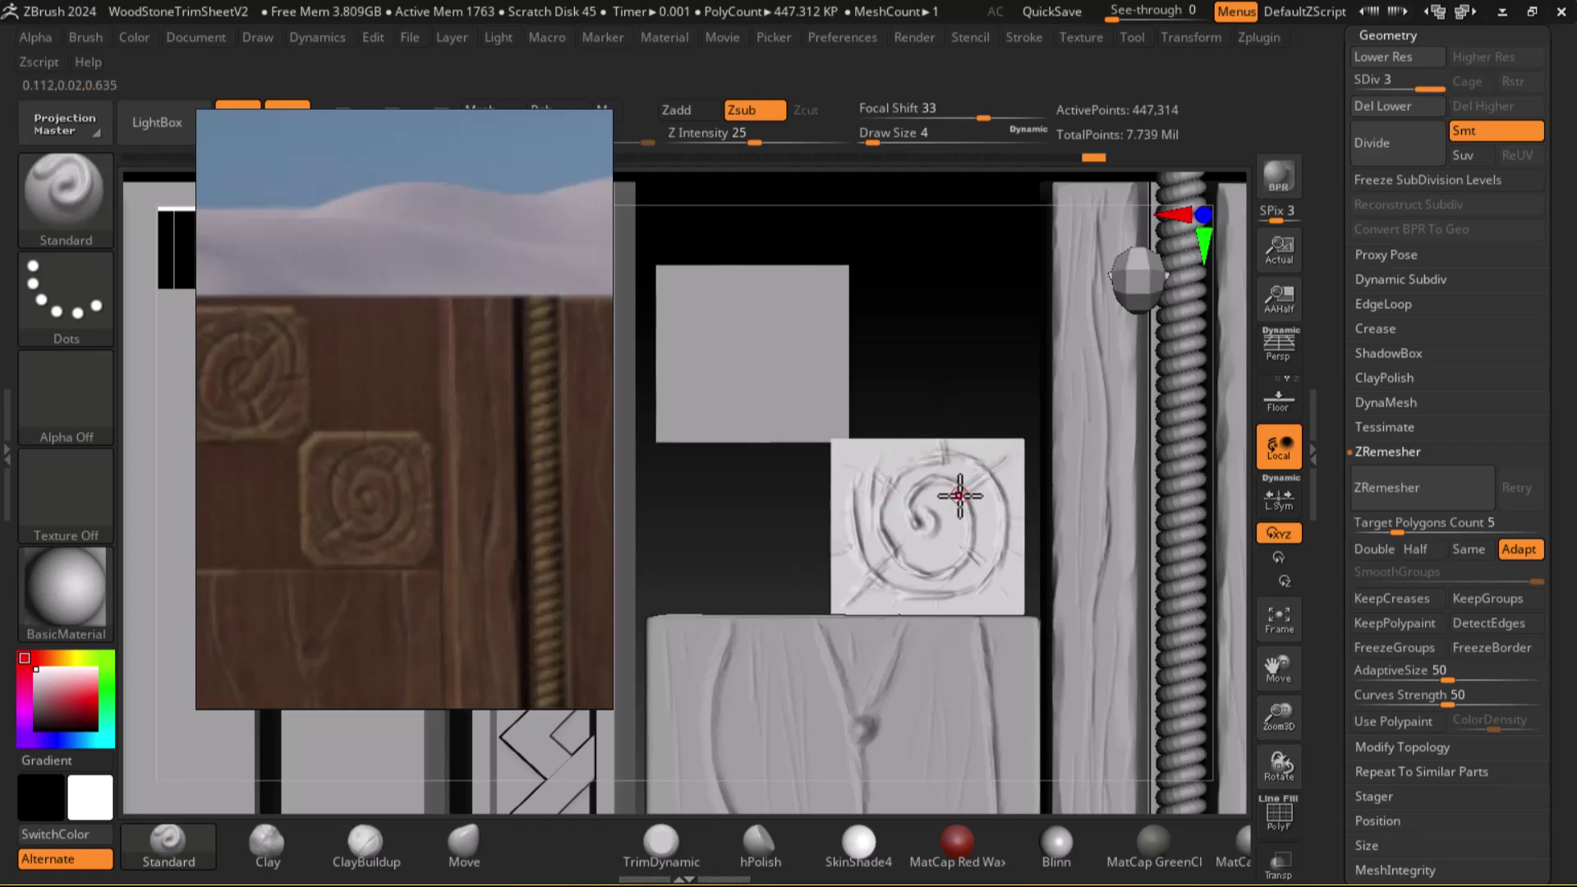
# Reduce the Draw Size to about 1.5 and carve fine radial cracks along the block's right and bottom edges
pyautogui.moveTo(986, 408)
pyautogui.mouseDown()
pyautogui.moveTo(1000, 387)
pyautogui.moveTo(1004, 419)
pyautogui.mouseUp()
pyautogui.press('space')
pyautogui.keyDown('alt'); pyautogui.moveTo(969, 337); pyautogui.dragTo(997, 470); pyautogui.keyUp('alt')
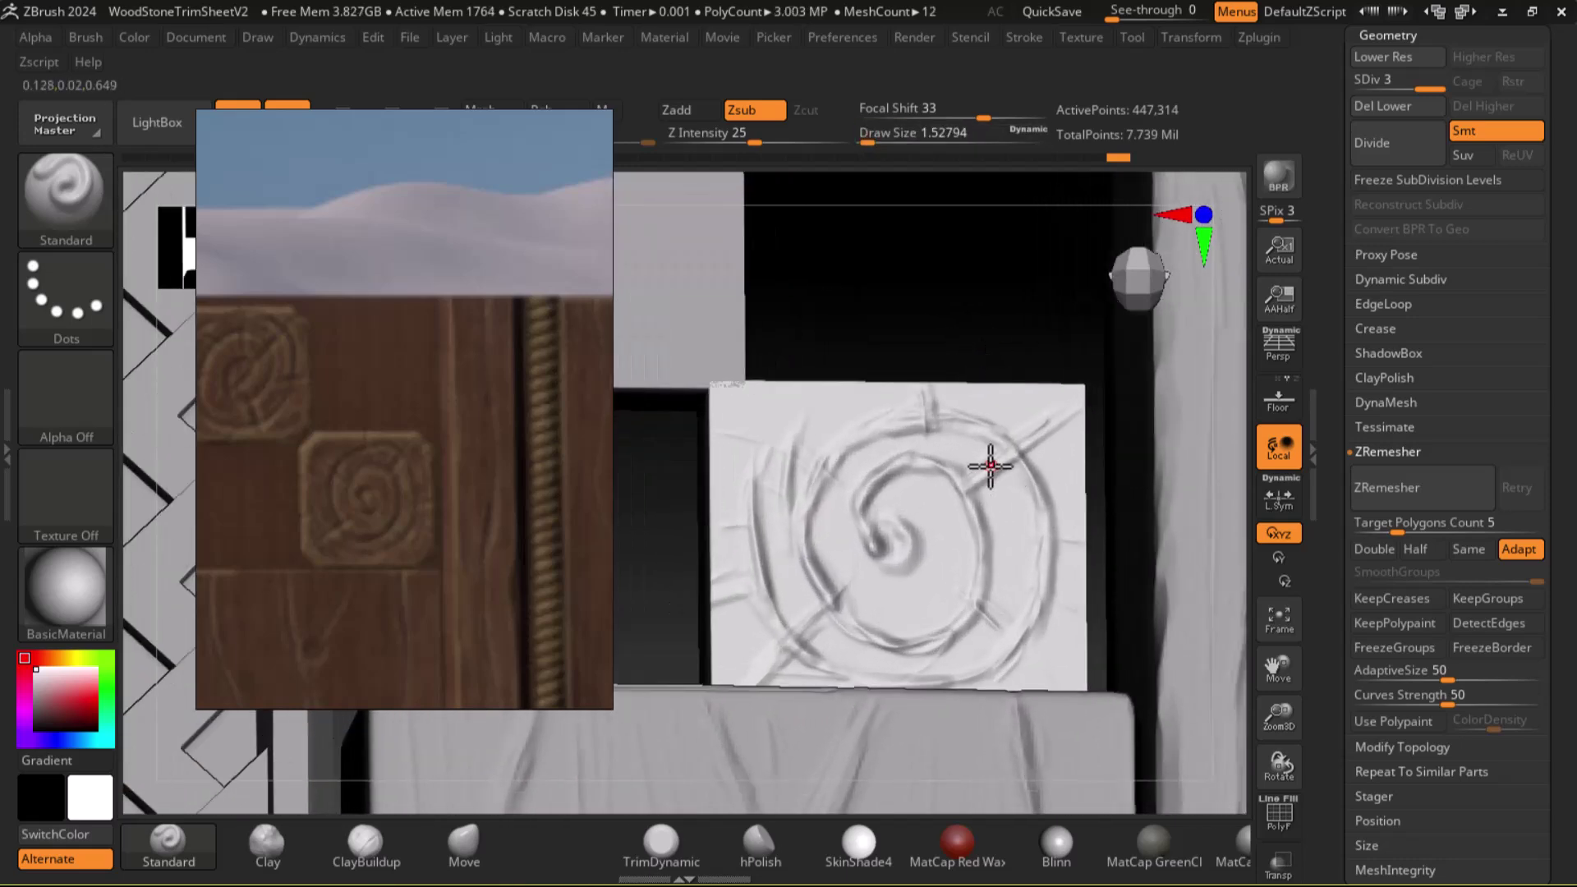
pyautogui.moveTo(1029, 361); pyautogui.dragTo(1041, 400)
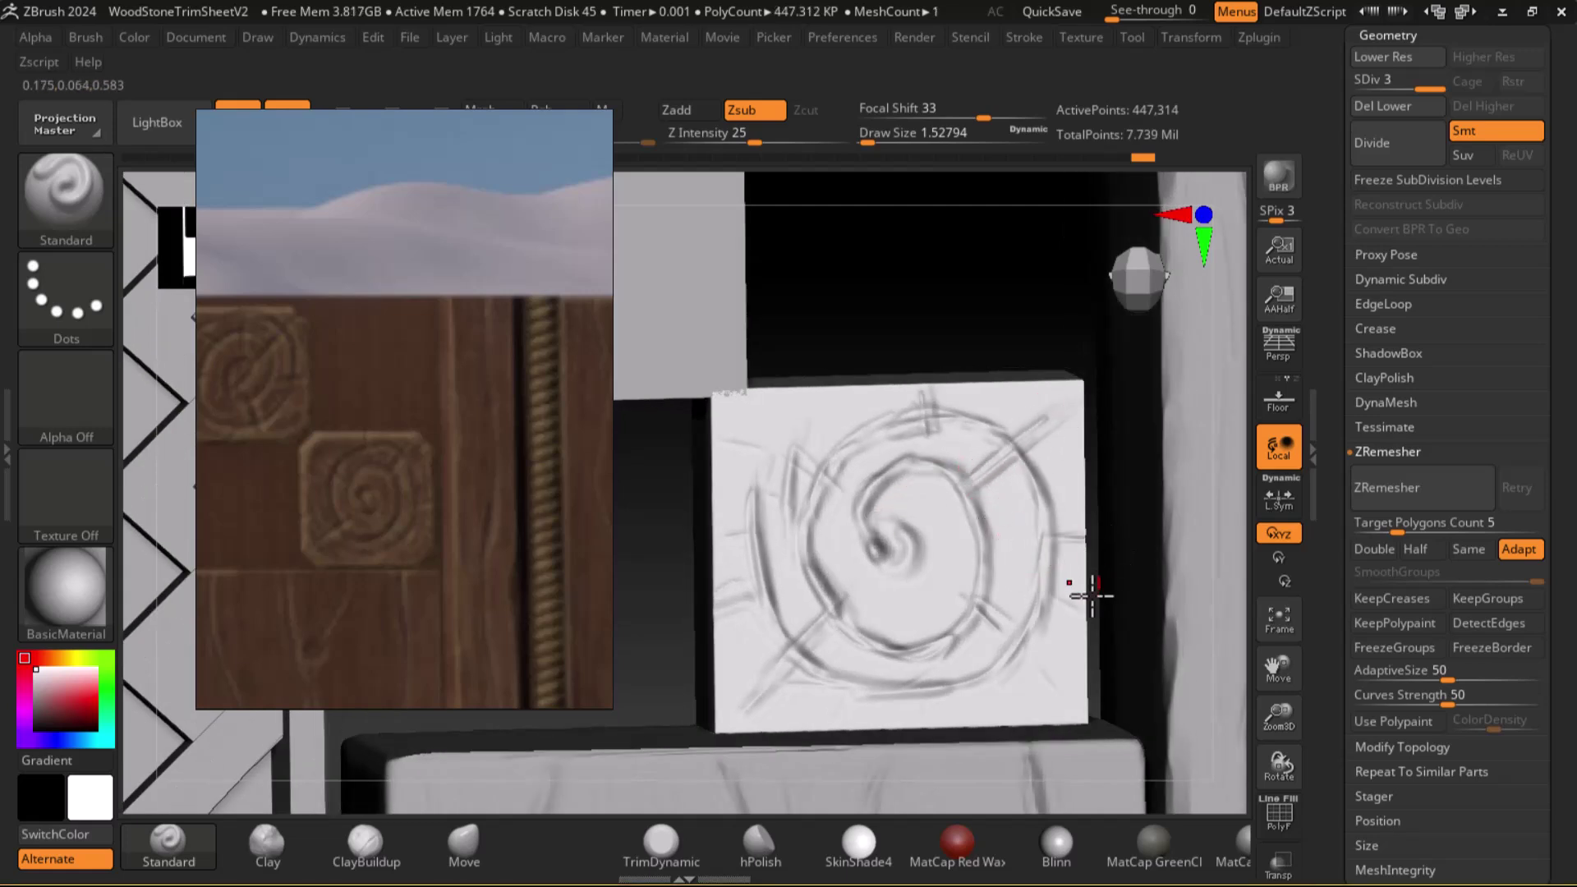
pyautogui.moveTo(1034, 662); pyautogui.dragTo(1071, 704)
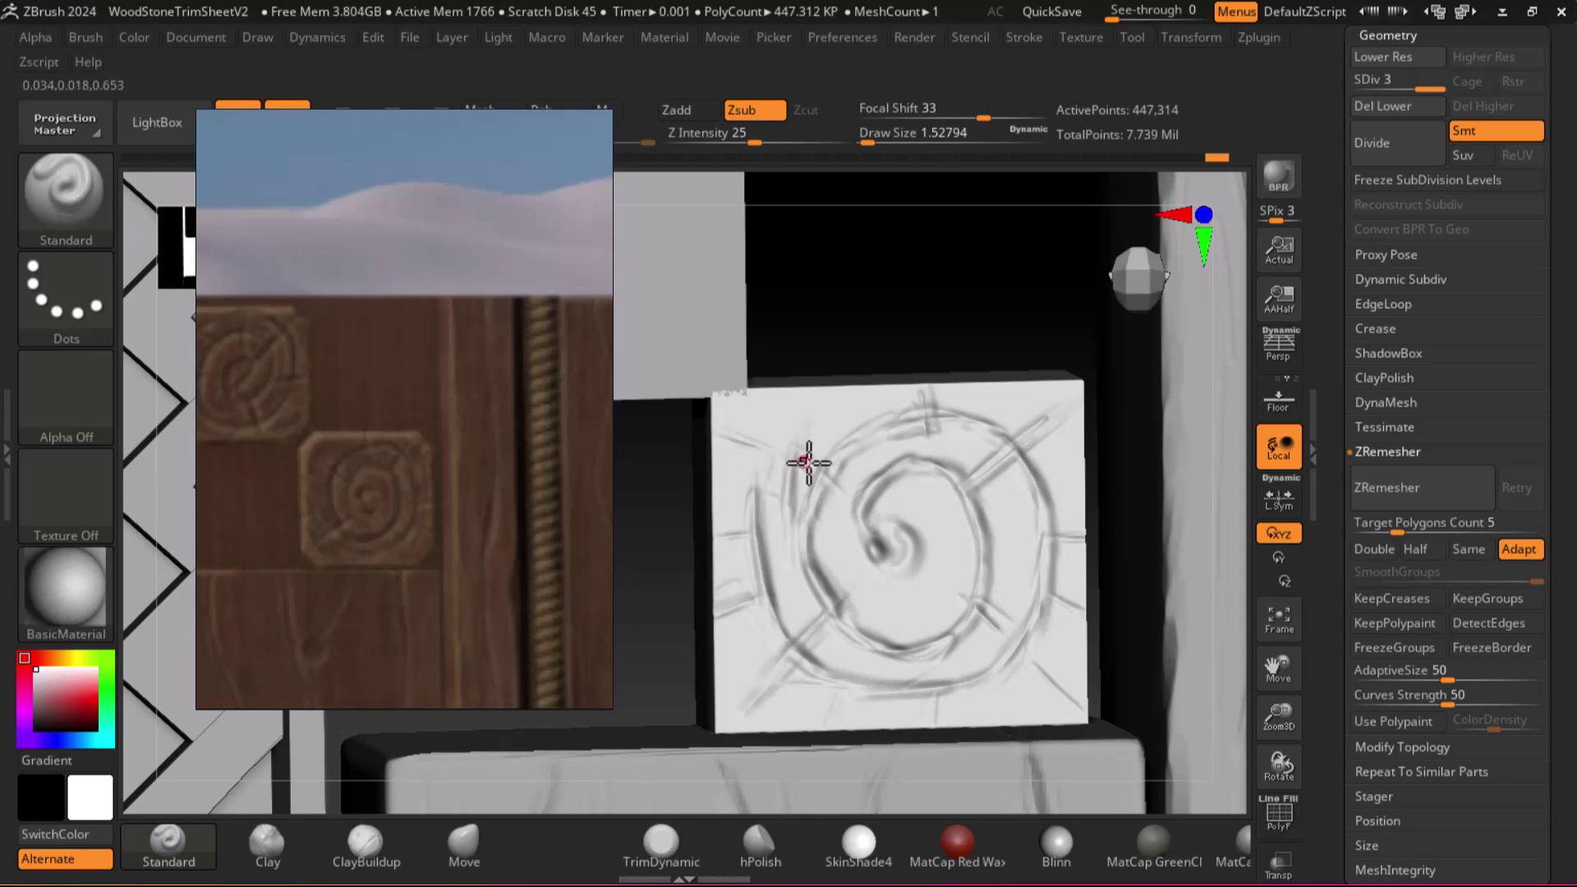
# Undo the last stroke and rework the spiral's upper outer groove with the Draw Size raised to about 2.5
pyautogui.hotkey('ctrl', 'z')
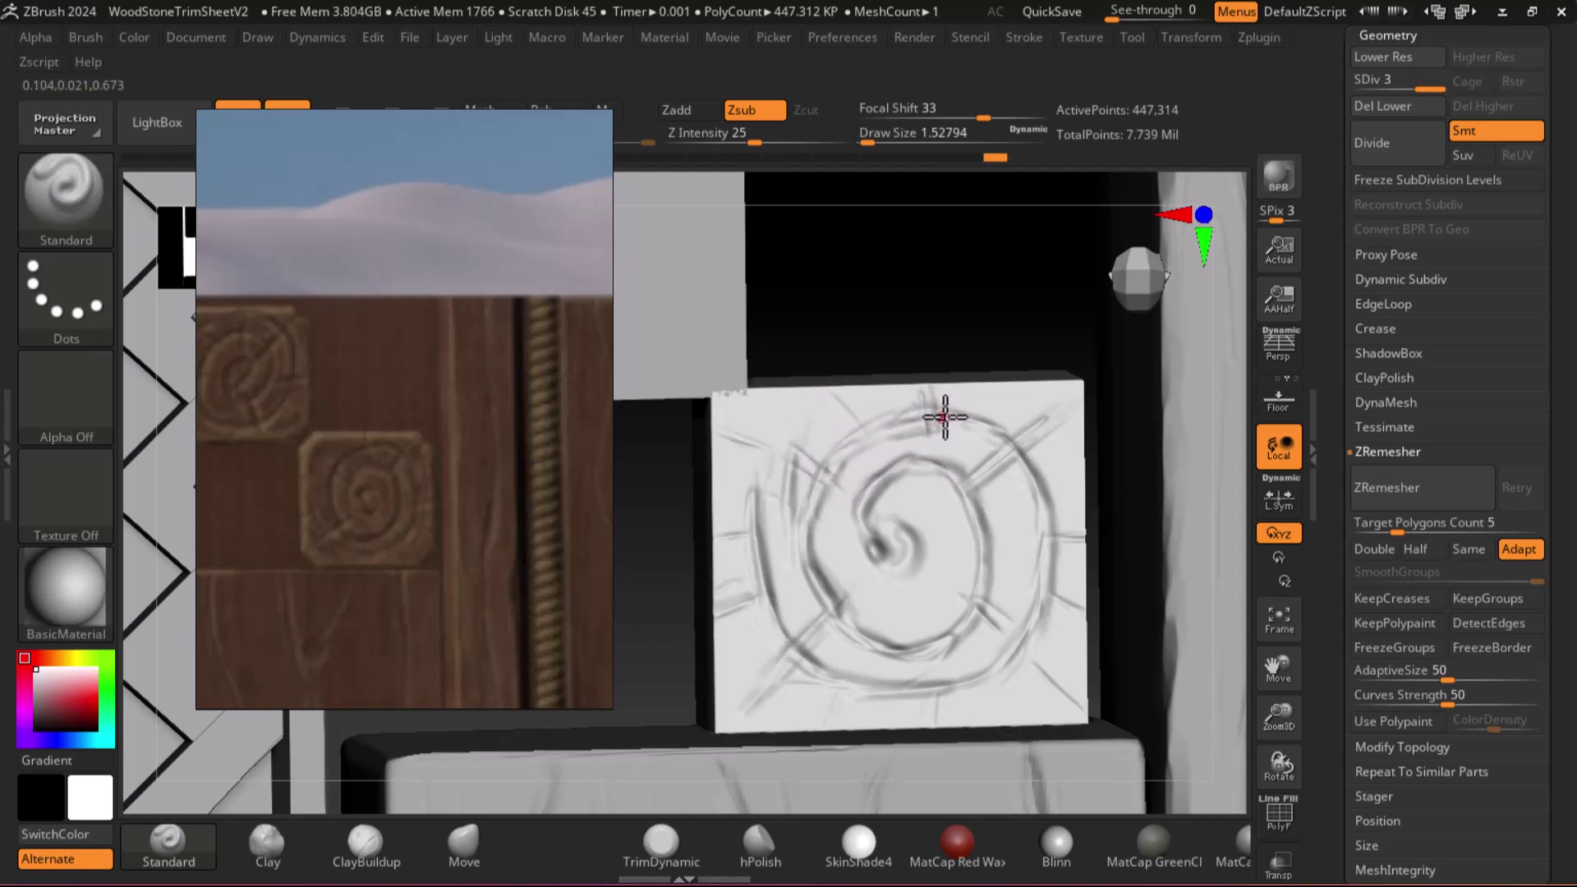
pyautogui.moveTo(902, 419); pyautogui.dragTo(917, 468)
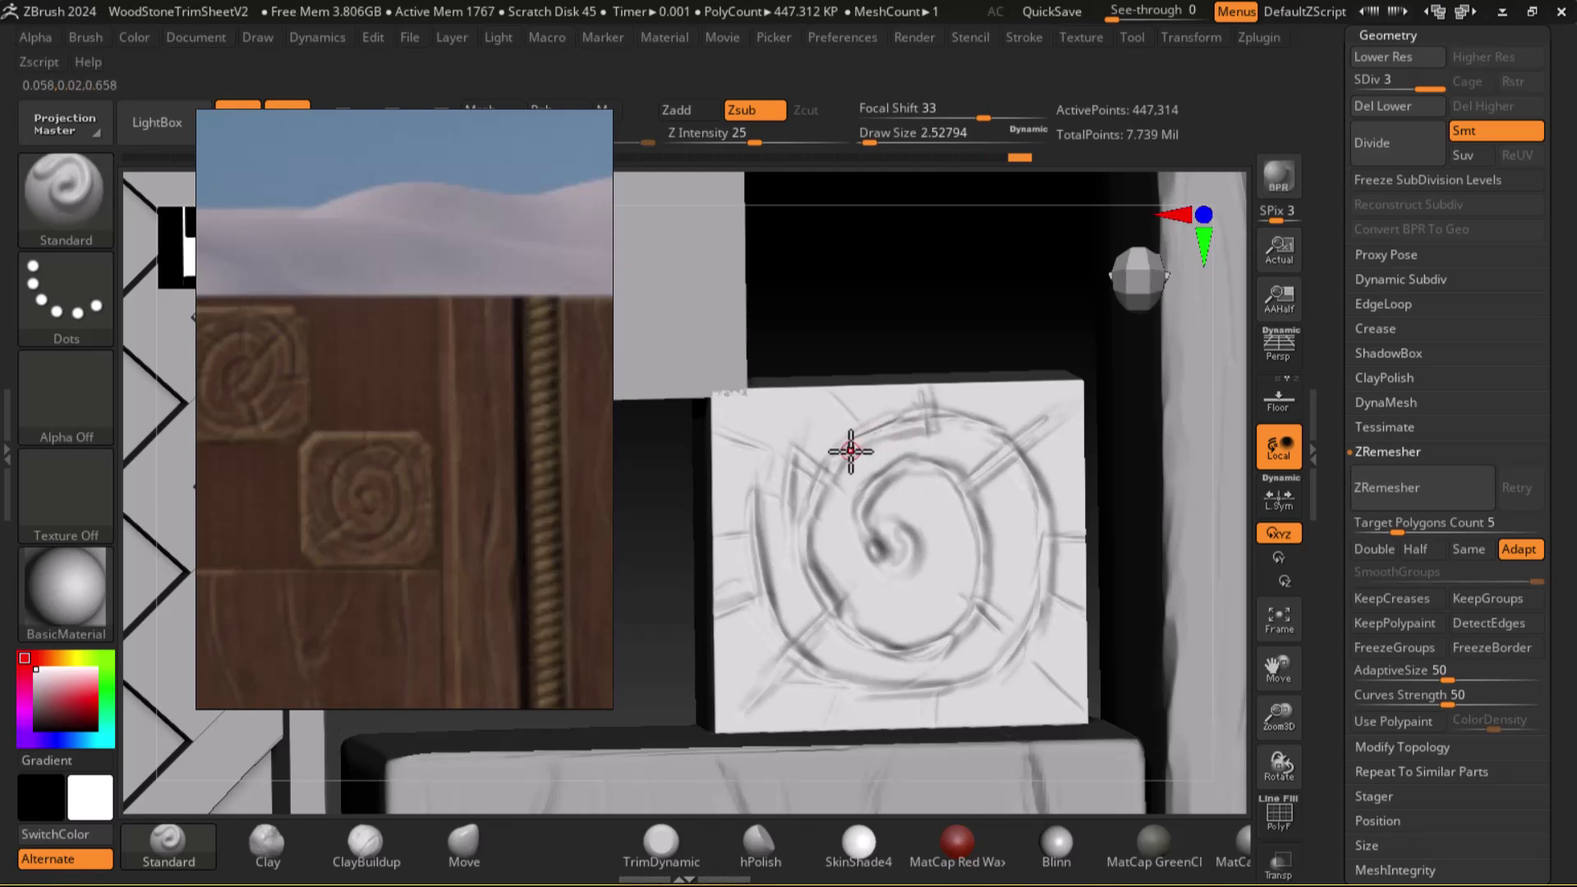
pyautogui.moveTo(943, 323)
pyautogui.mouseDown()
pyautogui.moveTo(957, 320)
pyautogui.moveTo(817, 429)
pyautogui.mouseUp()
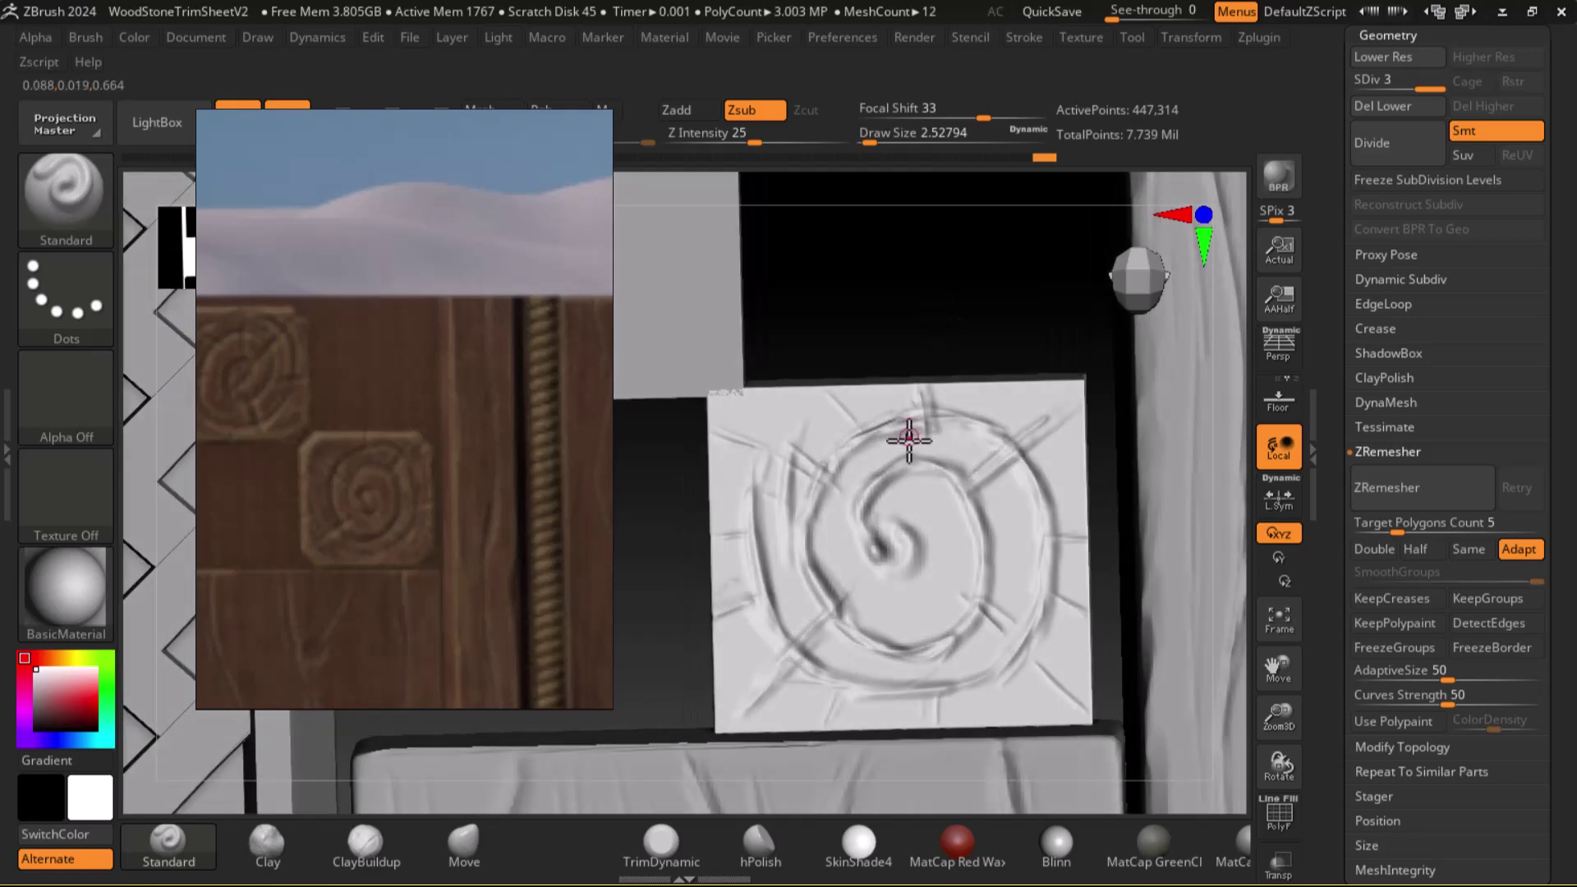
# Trim the outer edges of the spiral block's face with the TrimDynamic brush at a Draw Size of about 6.5
pyautogui.click(661, 842)
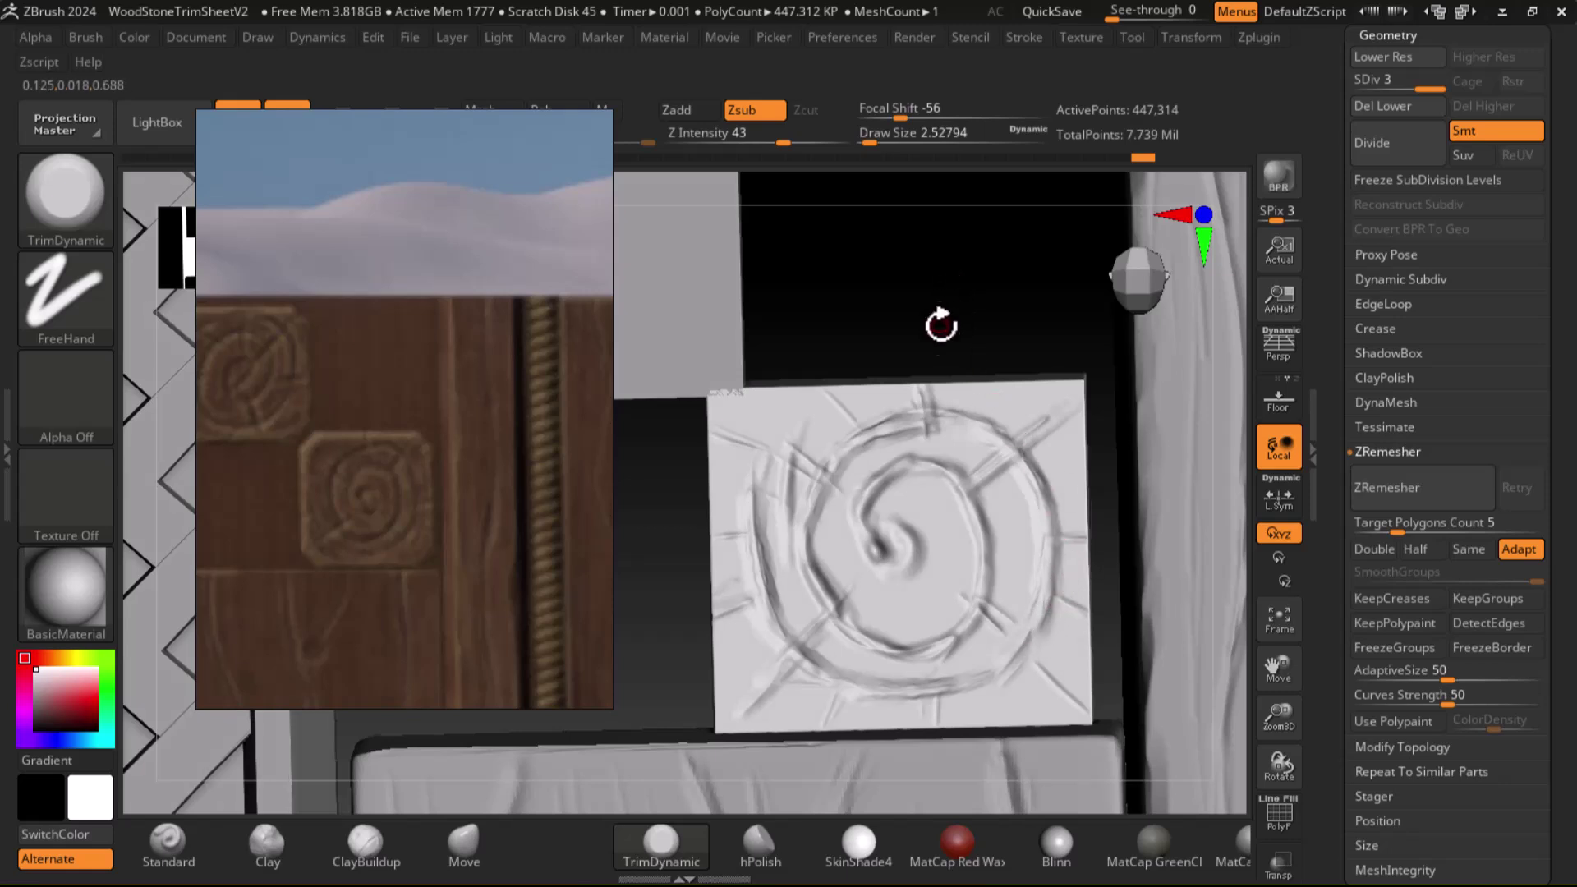
pyautogui.press('shift')
pyautogui.moveTo(975, 333); pyautogui.dragTo(985, 363)
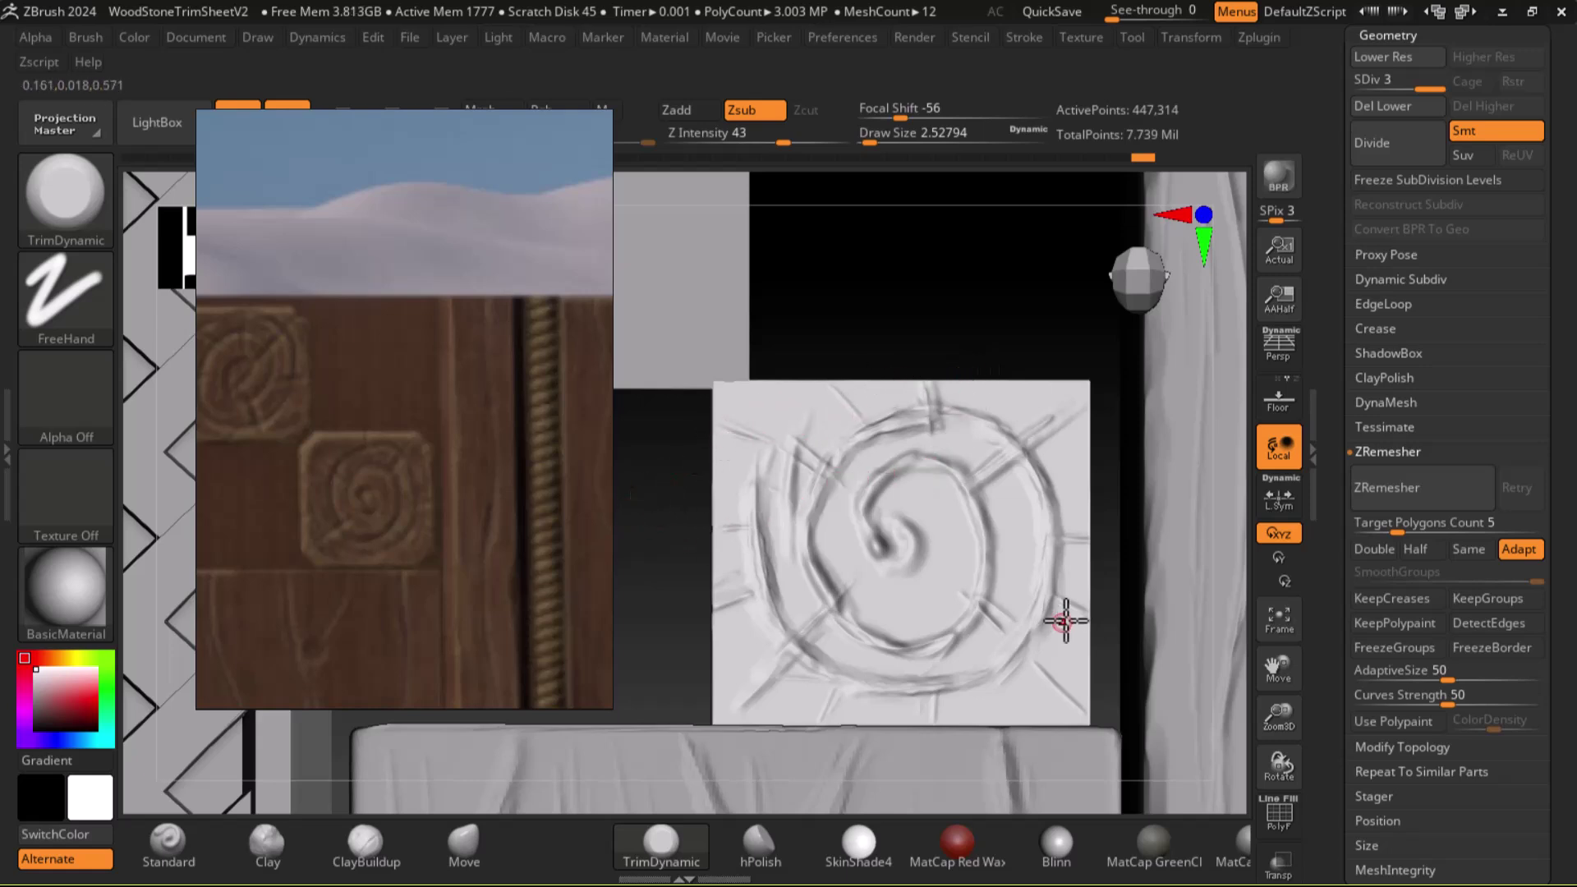
pyautogui.press(']')
pyautogui.press(']')
pyautogui.press(']')
pyautogui.press(']')
pyautogui.moveTo(814, 404); pyautogui.dragTo(762, 390)
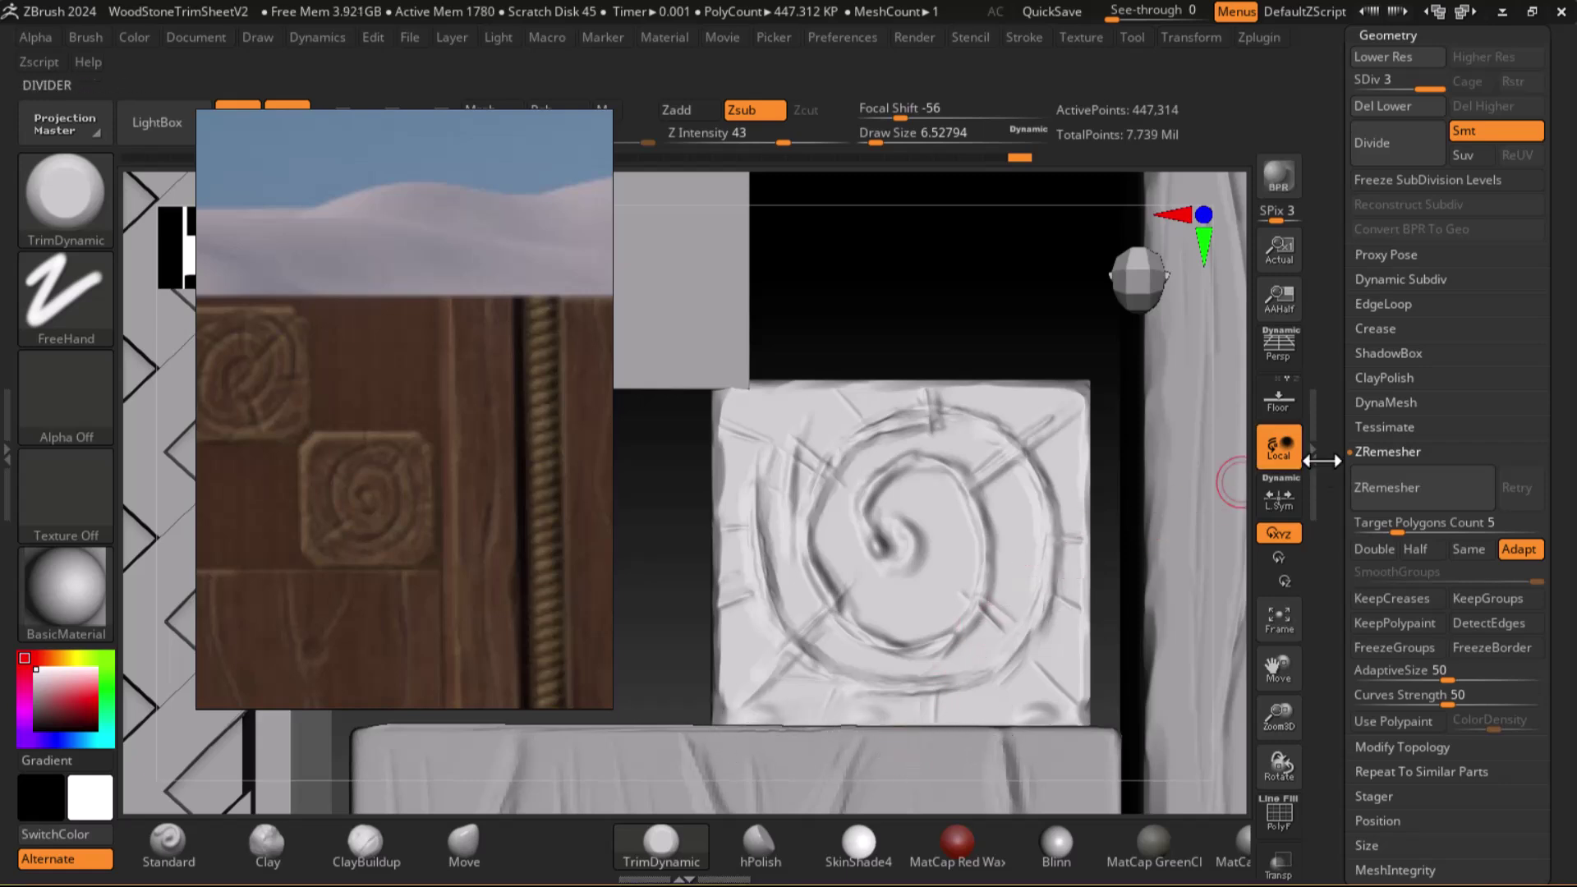
# Show only the spiral block and trim its lower-left corner with the TrimDynamic brush
pyautogui.moveTo(1336, 143); pyautogui.dragTo(1337, 332)
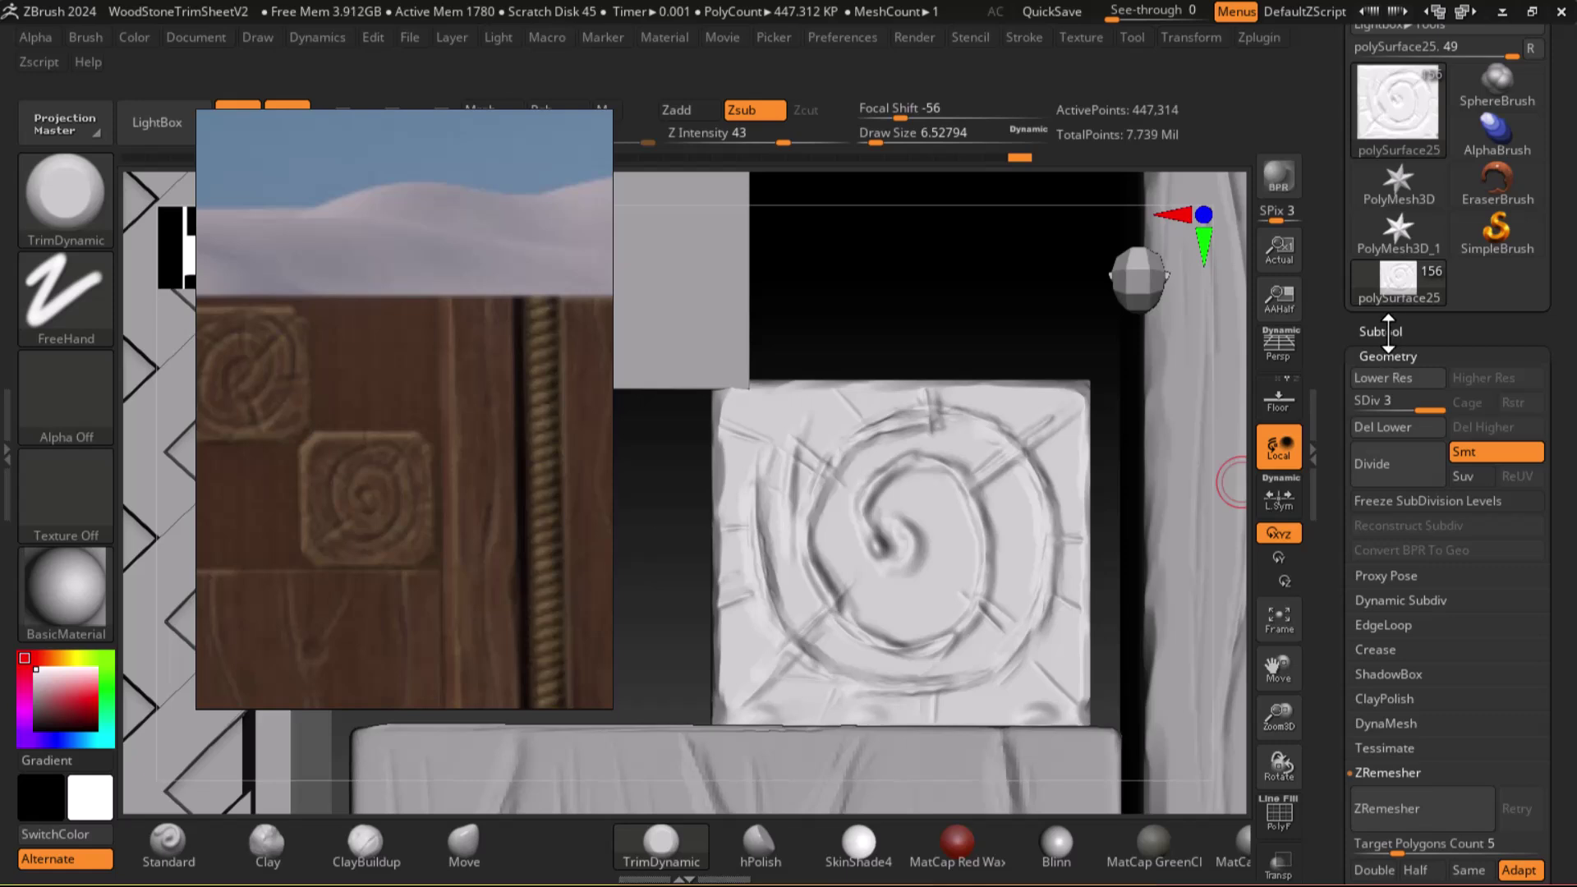
pyautogui.click(1388, 335)
pyautogui.keyDown('shift'); pyautogui.click(1381, 130); pyautogui.keyUp('shift')
pyautogui.moveTo(1208, 690)
pyautogui.mouseDown()
pyautogui.moveTo(1178, 609)
pyautogui.moveTo(1028, 680)
pyautogui.mouseUp()
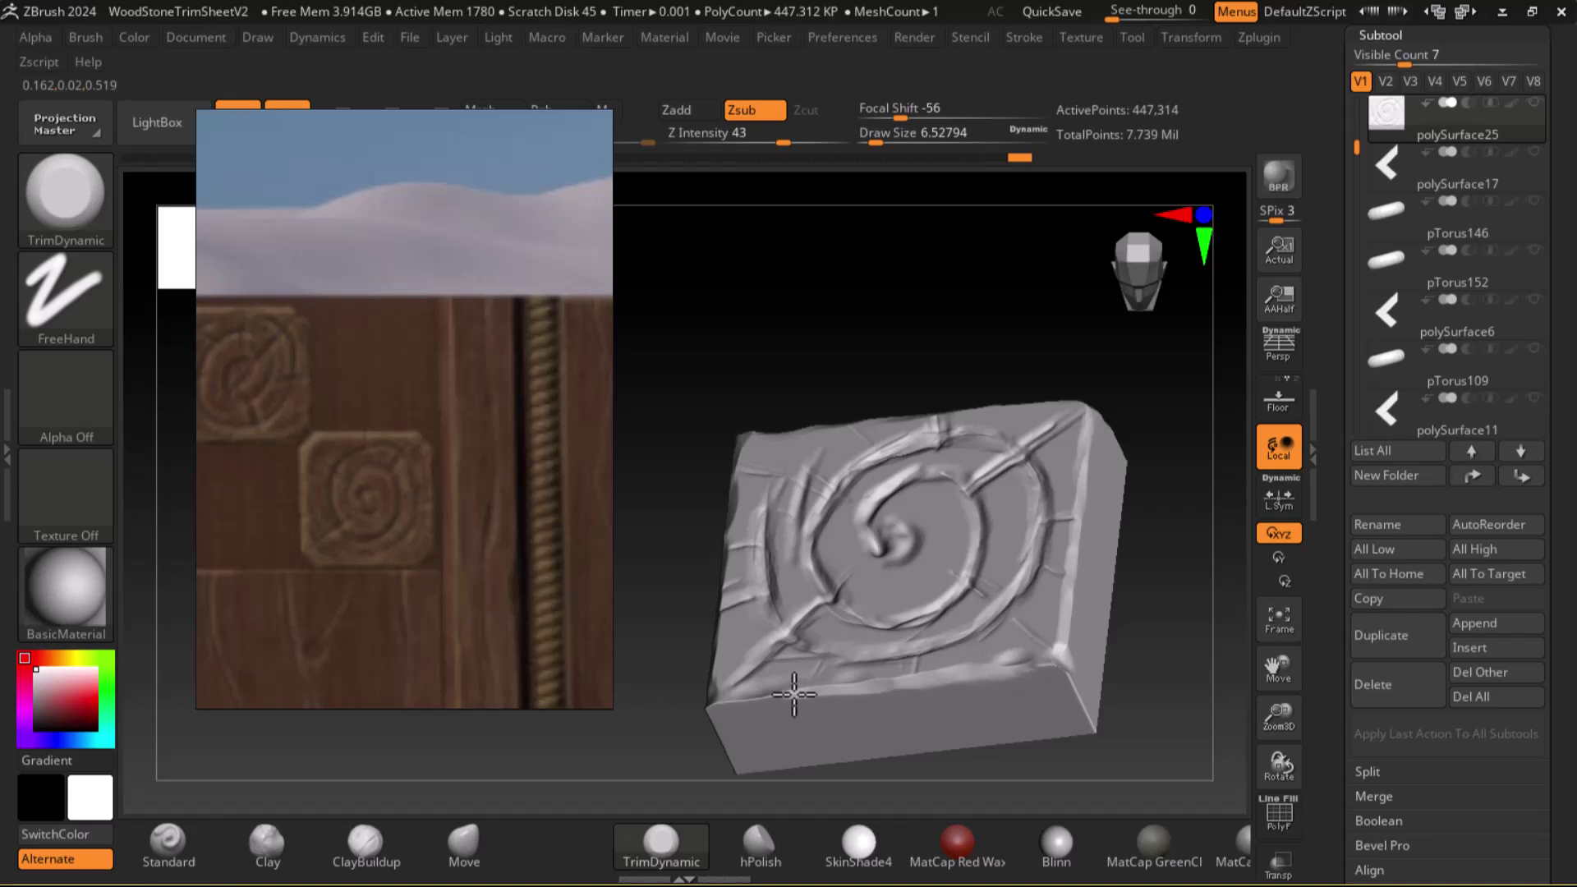
pyautogui.moveTo(719, 707); pyautogui.dragTo(720, 714)
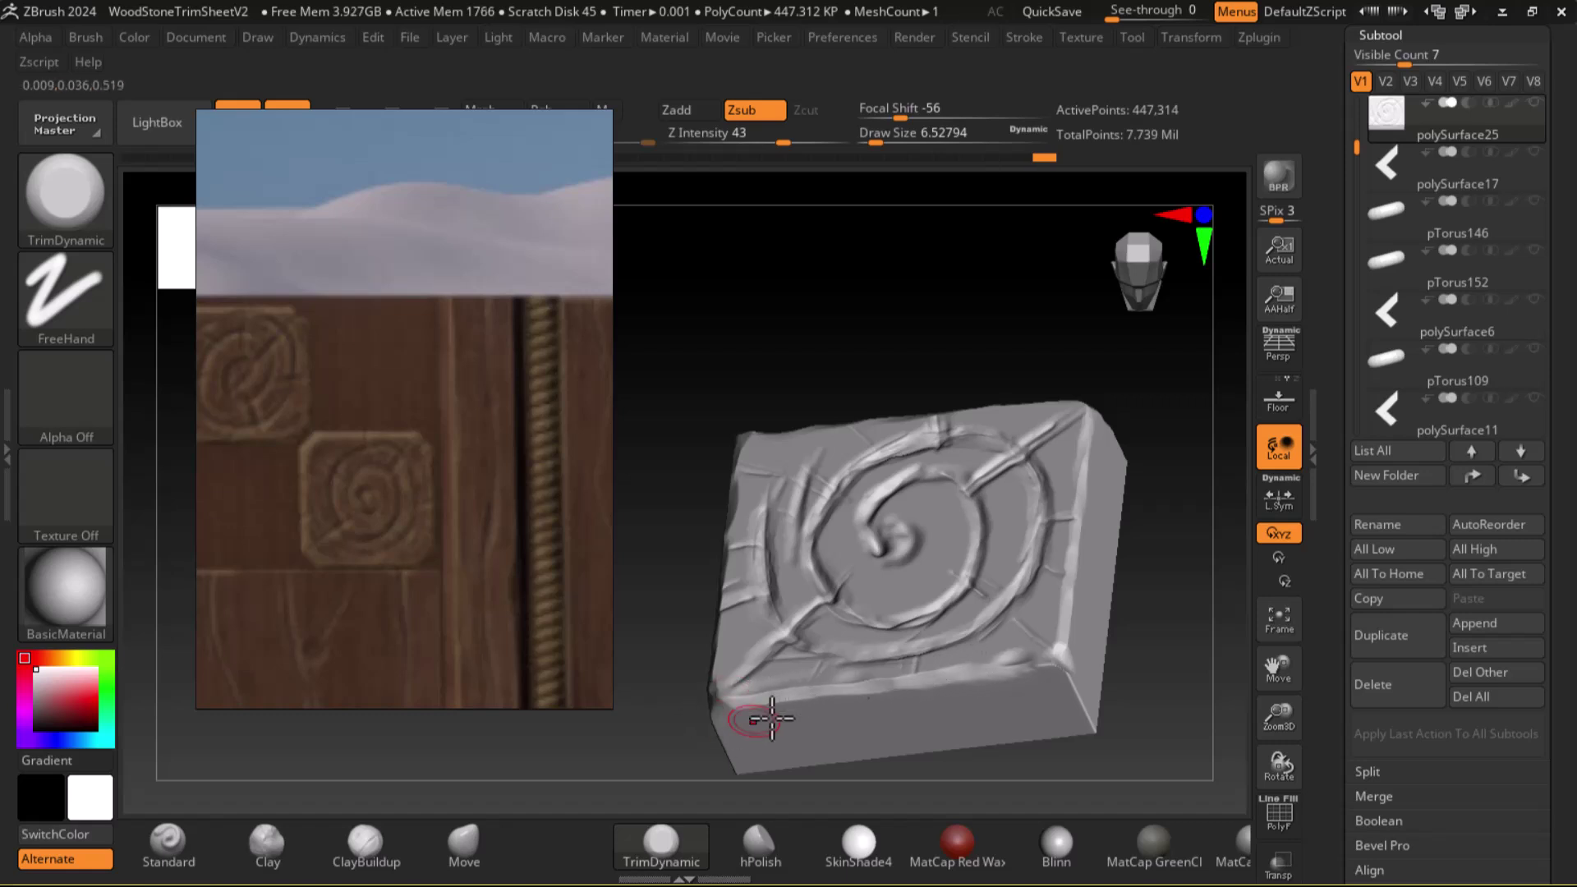
# Chamfer the spiral block's upper-left and upper-right corners through their full depth with the TrimDynamic brush
pyautogui.keyDown('shift'); pyautogui.moveTo(1196, 633); pyautogui.dragTo(933, 662); pyautogui.keyUp('shift')
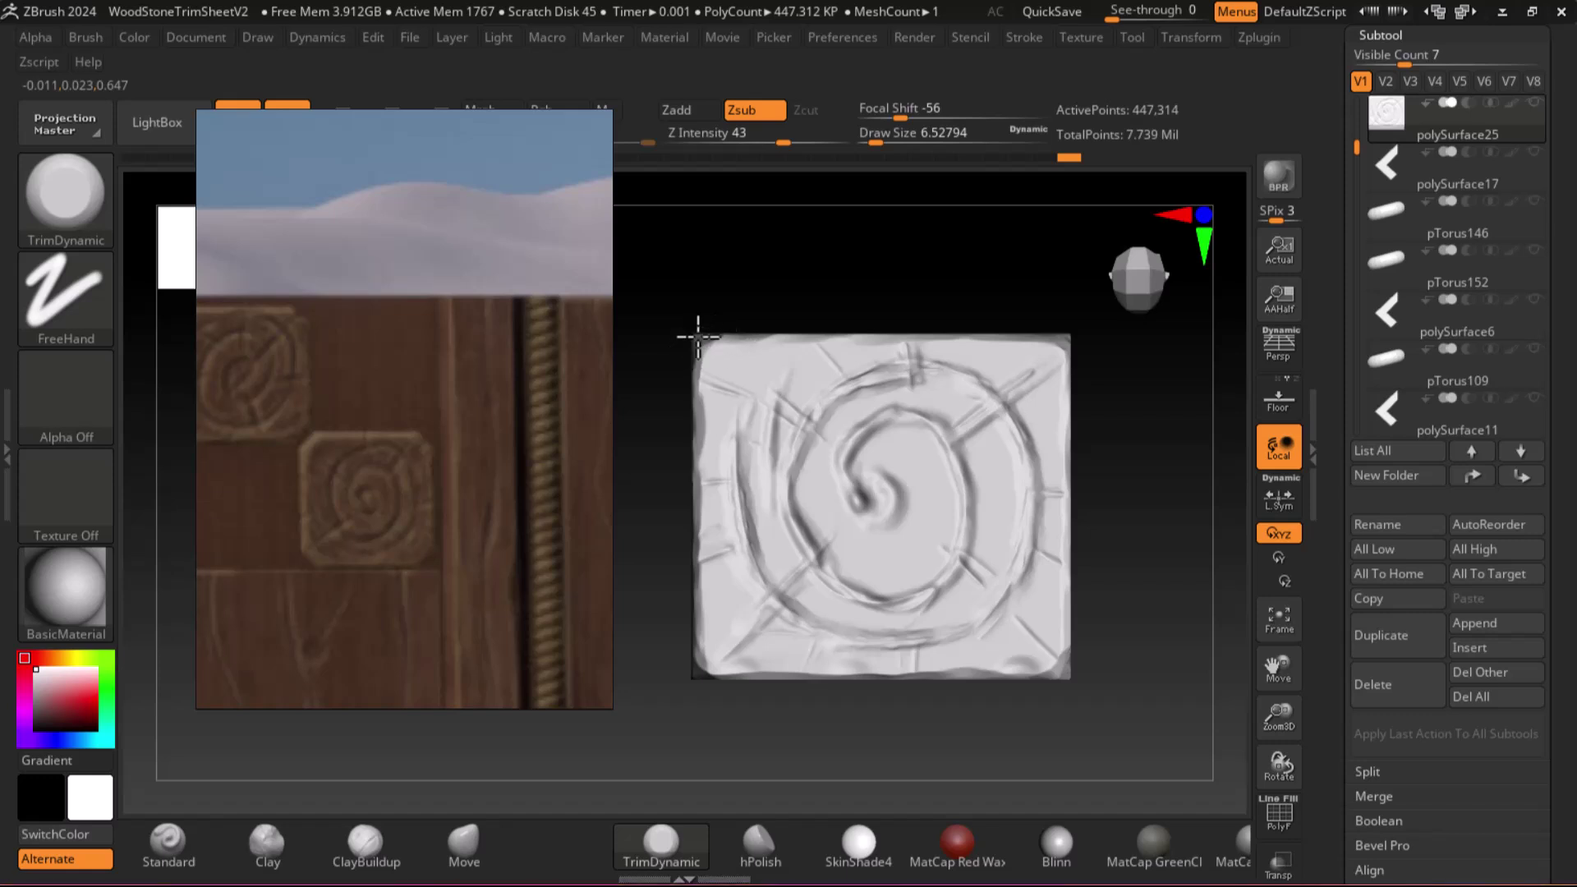
pyautogui.moveTo(698, 330); pyautogui.dragTo(726, 324)
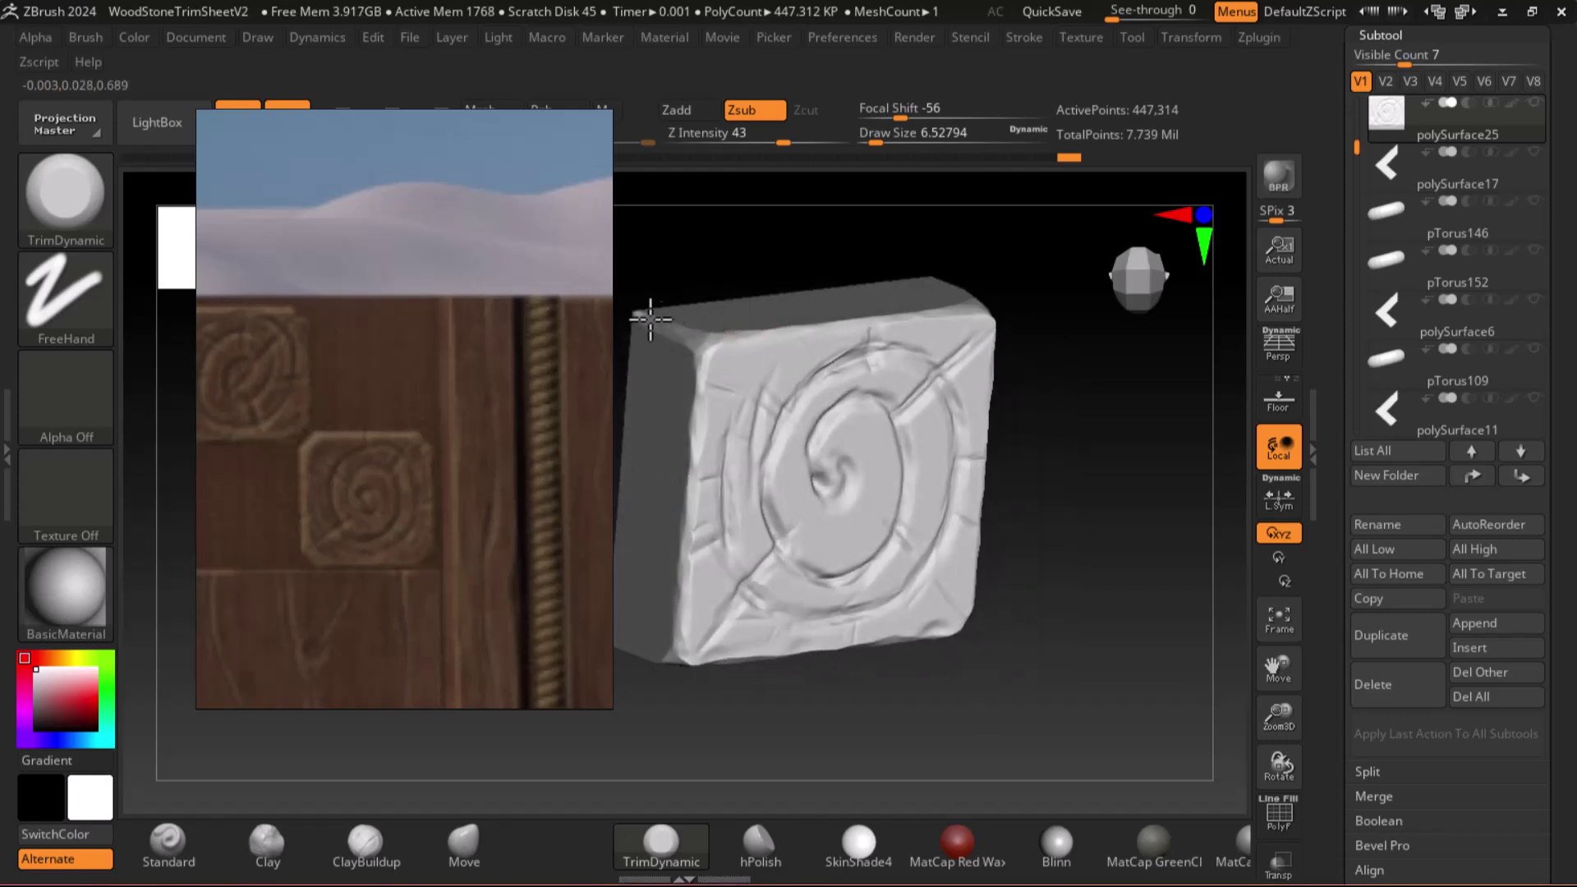
pyautogui.moveTo(992, 239)
pyautogui.mouseDown()
pyautogui.moveTo(957, 244)
pyautogui.moveTo(973, 244)
pyautogui.mouseUp()
pyautogui.hotkey('alt', 'space')
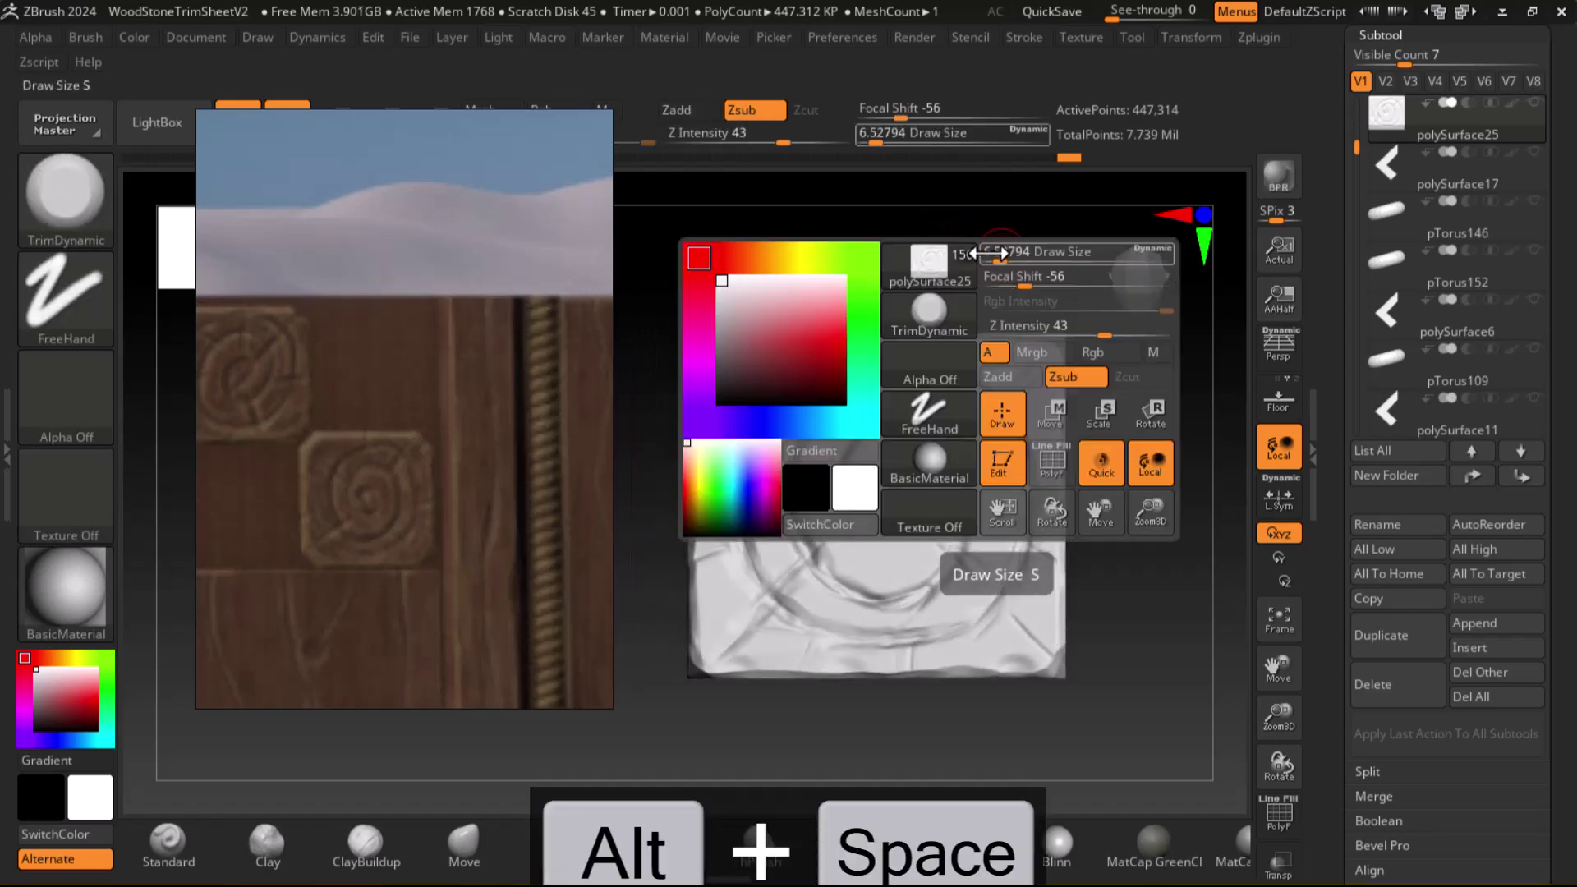
pyautogui.keyDown('alt'); pyautogui.moveTo(1130, 415); pyautogui.dragTo(1088, 482); pyautogui.keyUp('alt')
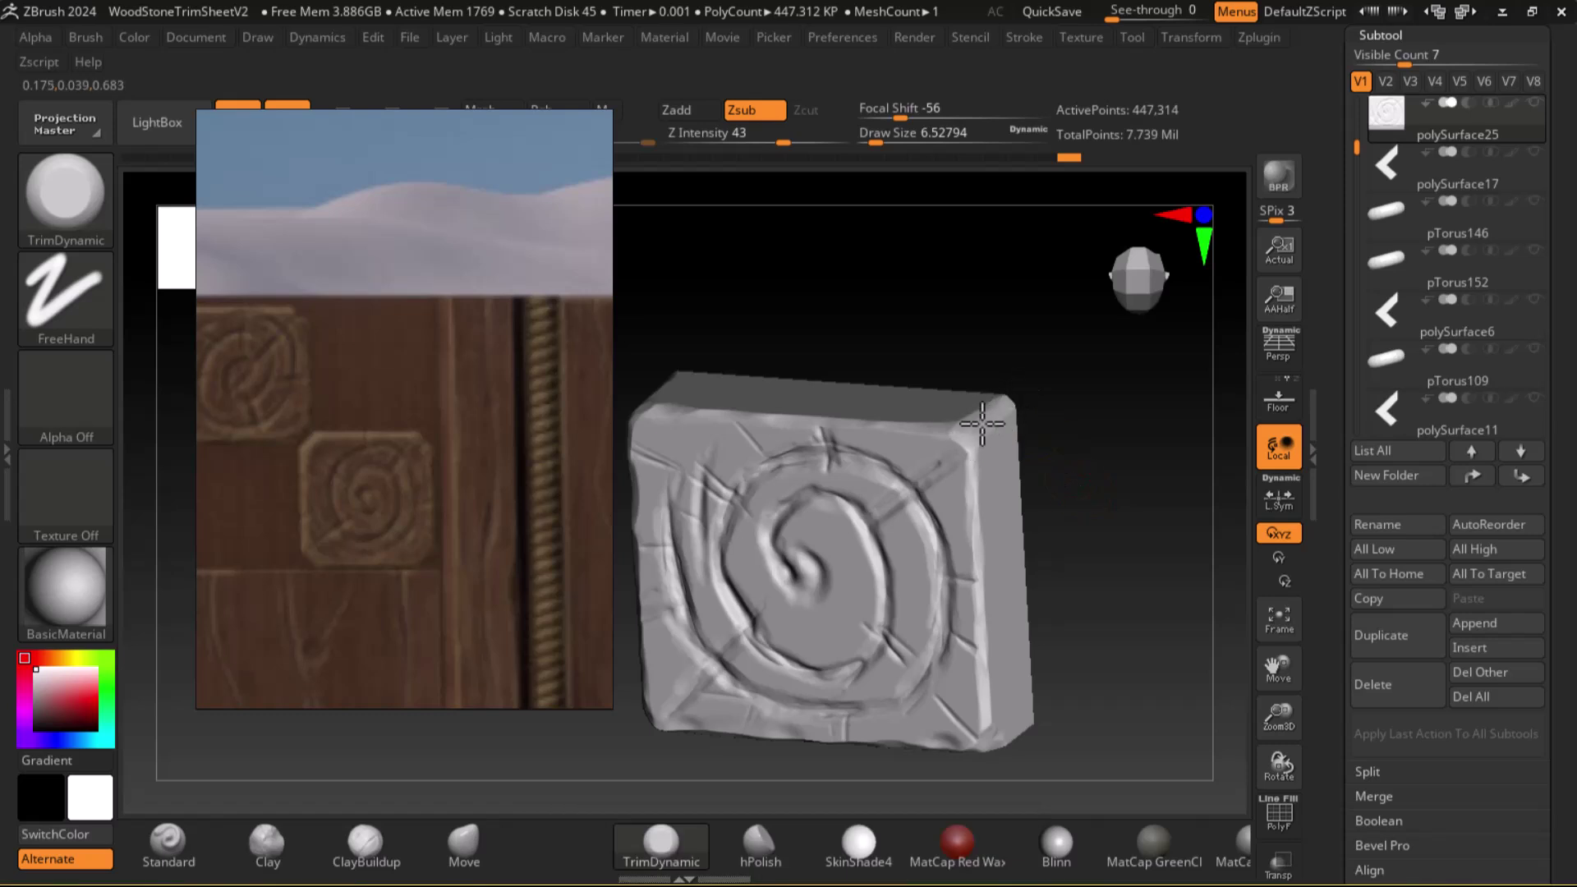
# Trim down the spiral block's lower-right corner and widen the cut on its lower-left corner
pyautogui.moveTo(1119, 514); pyautogui.dragTo(1021, 447)
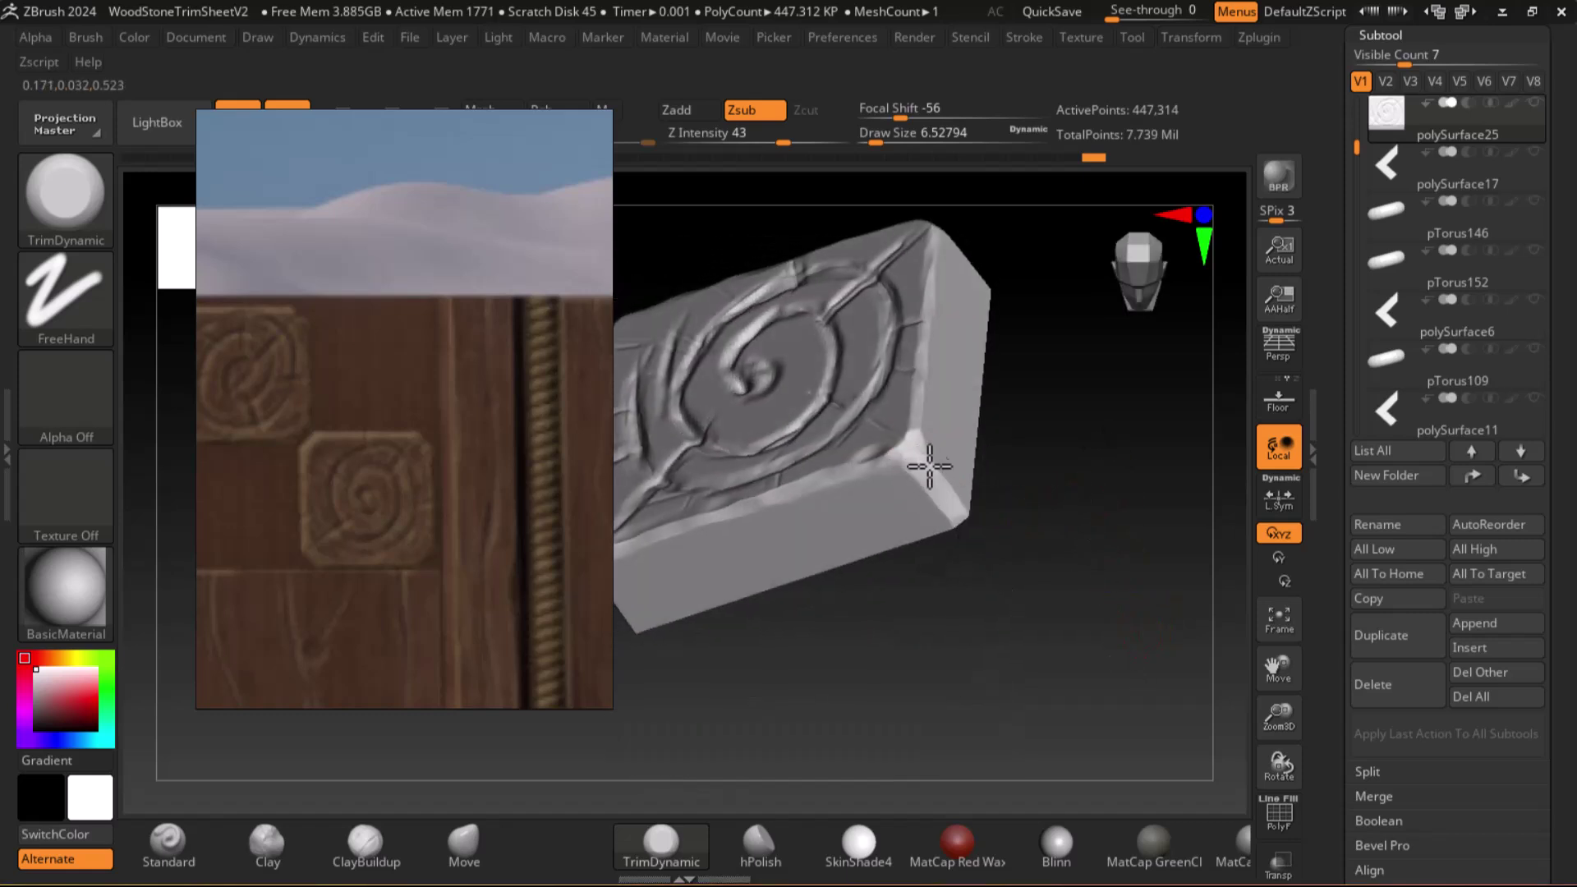
pyautogui.moveTo(1018, 534)
pyautogui.keyDown('shift'); pyautogui.mouseDown()
pyautogui.moveTo(1091, 637)
pyautogui.moveTo(1060, 597)
pyautogui.moveTo(1091, 588)
pyautogui.moveTo(1056, 581)
pyautogui.moveTo(1073, 641)
pyautogui.moveTo(1063, 599)
pyautogui.moveTo(919, 553)
pyautogui.mouseUp(); pyautogui.keyUp('shift')
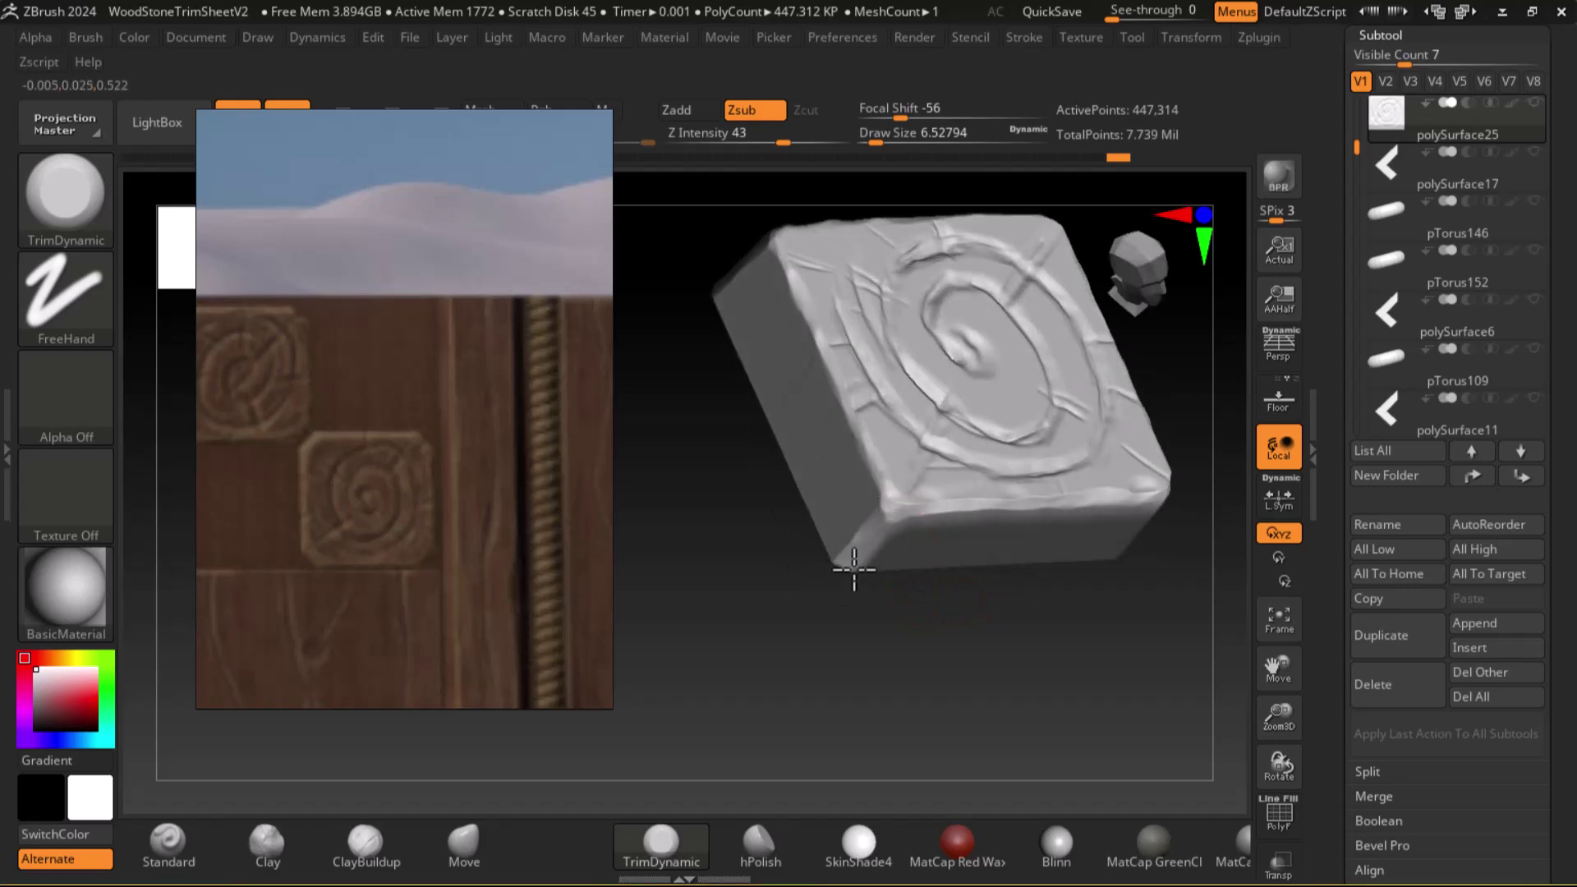
pyautogui.keyDown('shift'); pyautogui.moveTo(860, 547); pyautogui.dragTo(869, 534); pyautogui.keyUp('shift')
pyautogui.moveTo(821, 646)
pyautogui.mouseDown()
pyautogui.moveTo(781, 701)
pyautogui.moveTo(906, 592)
pyautogui.moveTo(884, 508)
pyautogui.mouseUp()
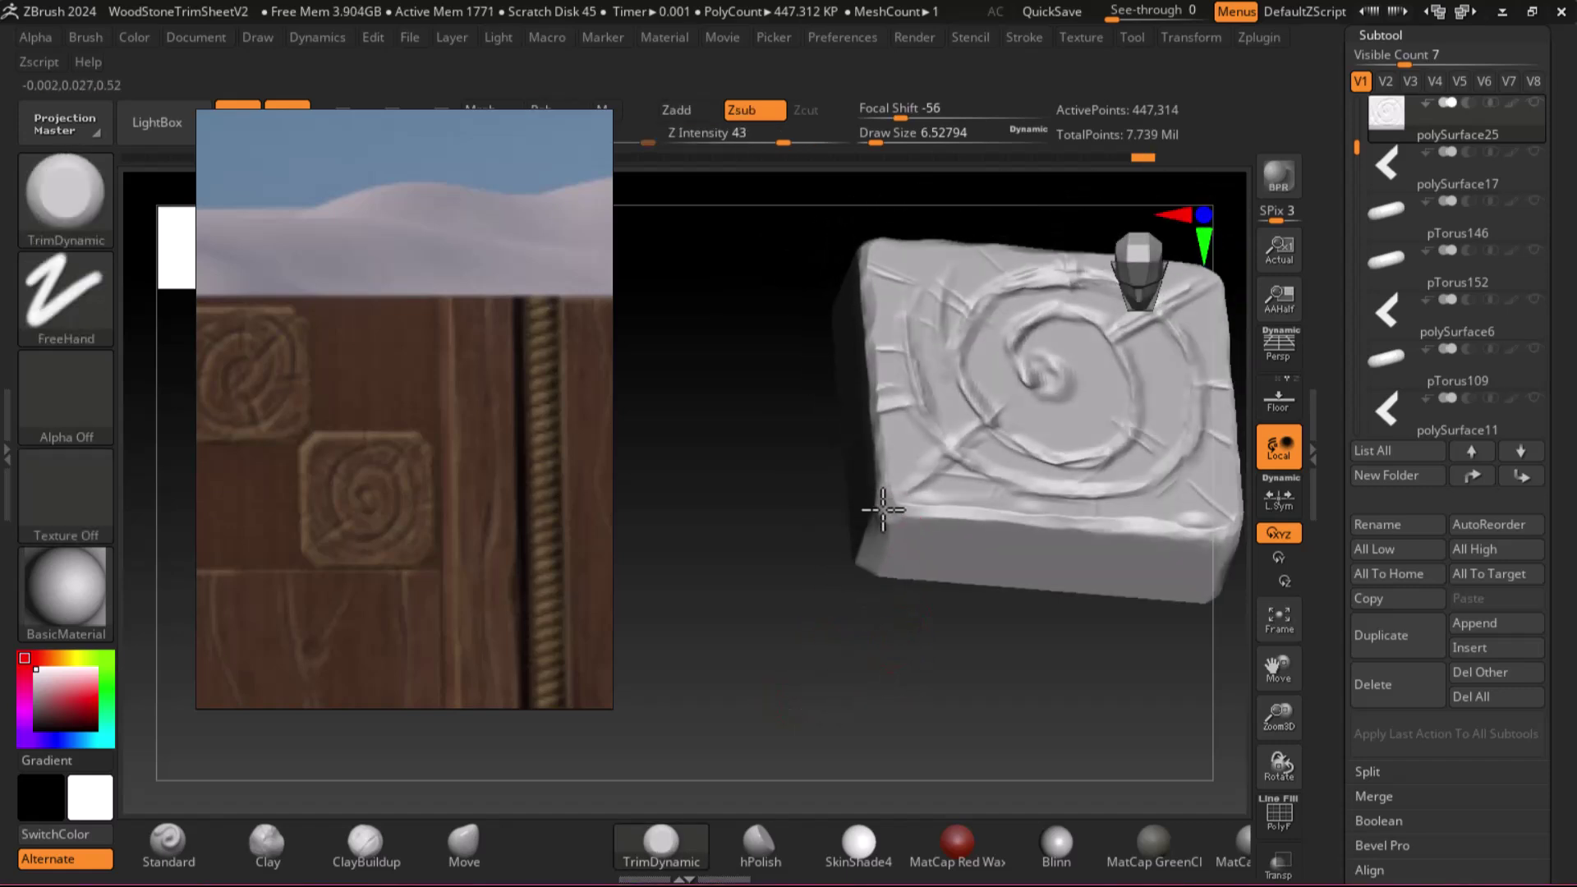
pyautogui.keyDown('shift'); pyautogui.moveTo(838, 637); pyautogui.dragTo(880, 683); pyautogui.keyUp('shift')
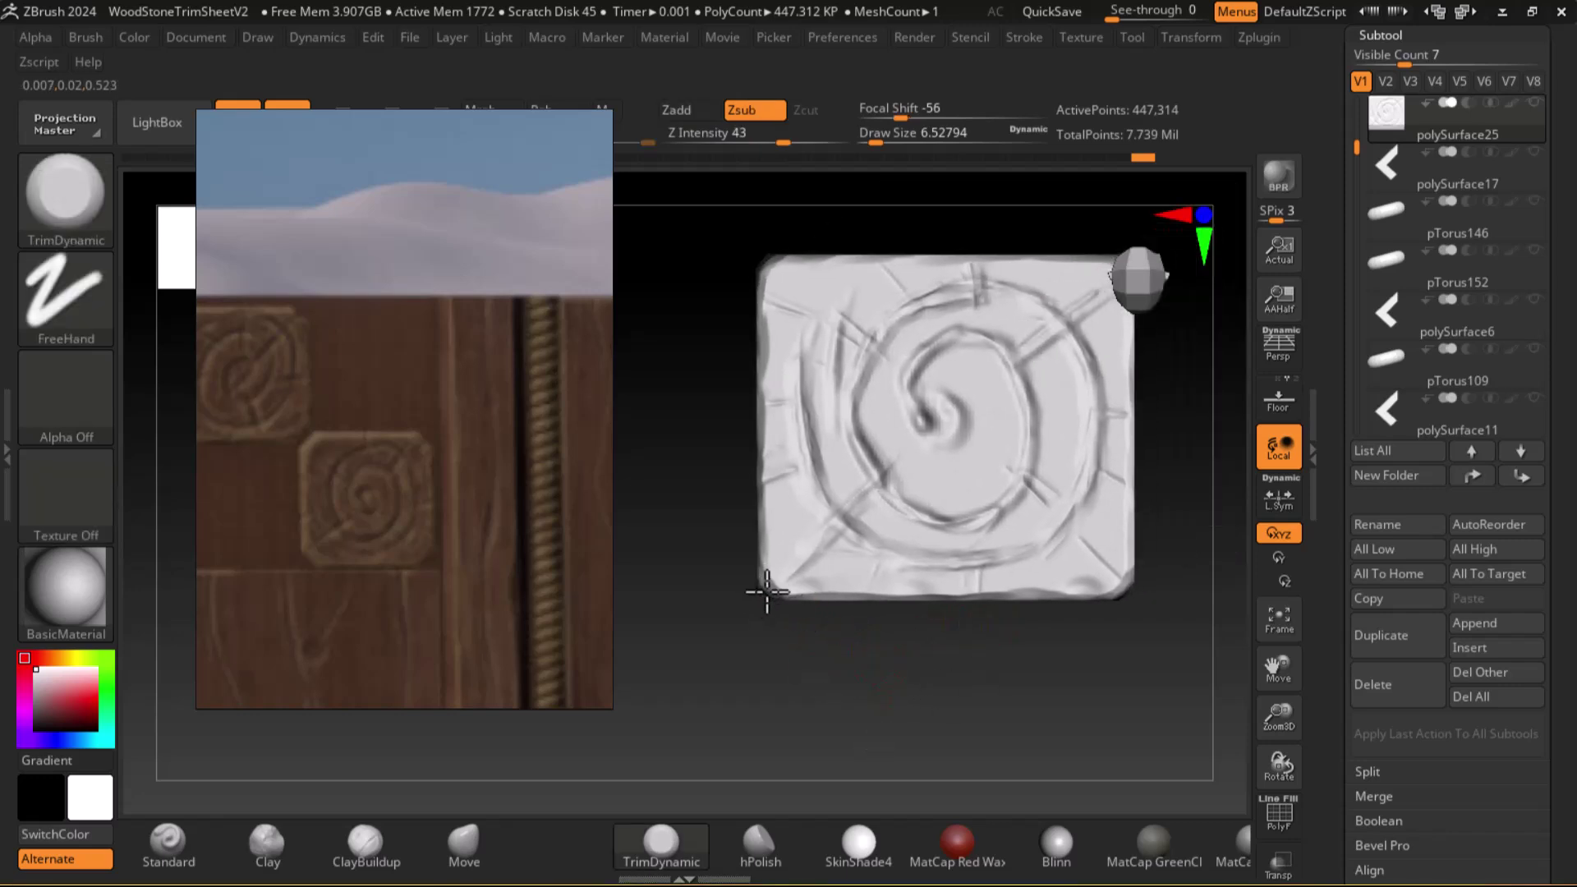
pyautogui.moveTo(764, 592); pyautogui.dragTo(752, 602)
# Touch up the upper-left and lower-right corners of the spiral block in front view
pyautogui.keyDown('alt'); pyautogui.moveTo(694, 433); pyautogui.dragTo(711, 577); pyautogui.keyUp('alt')
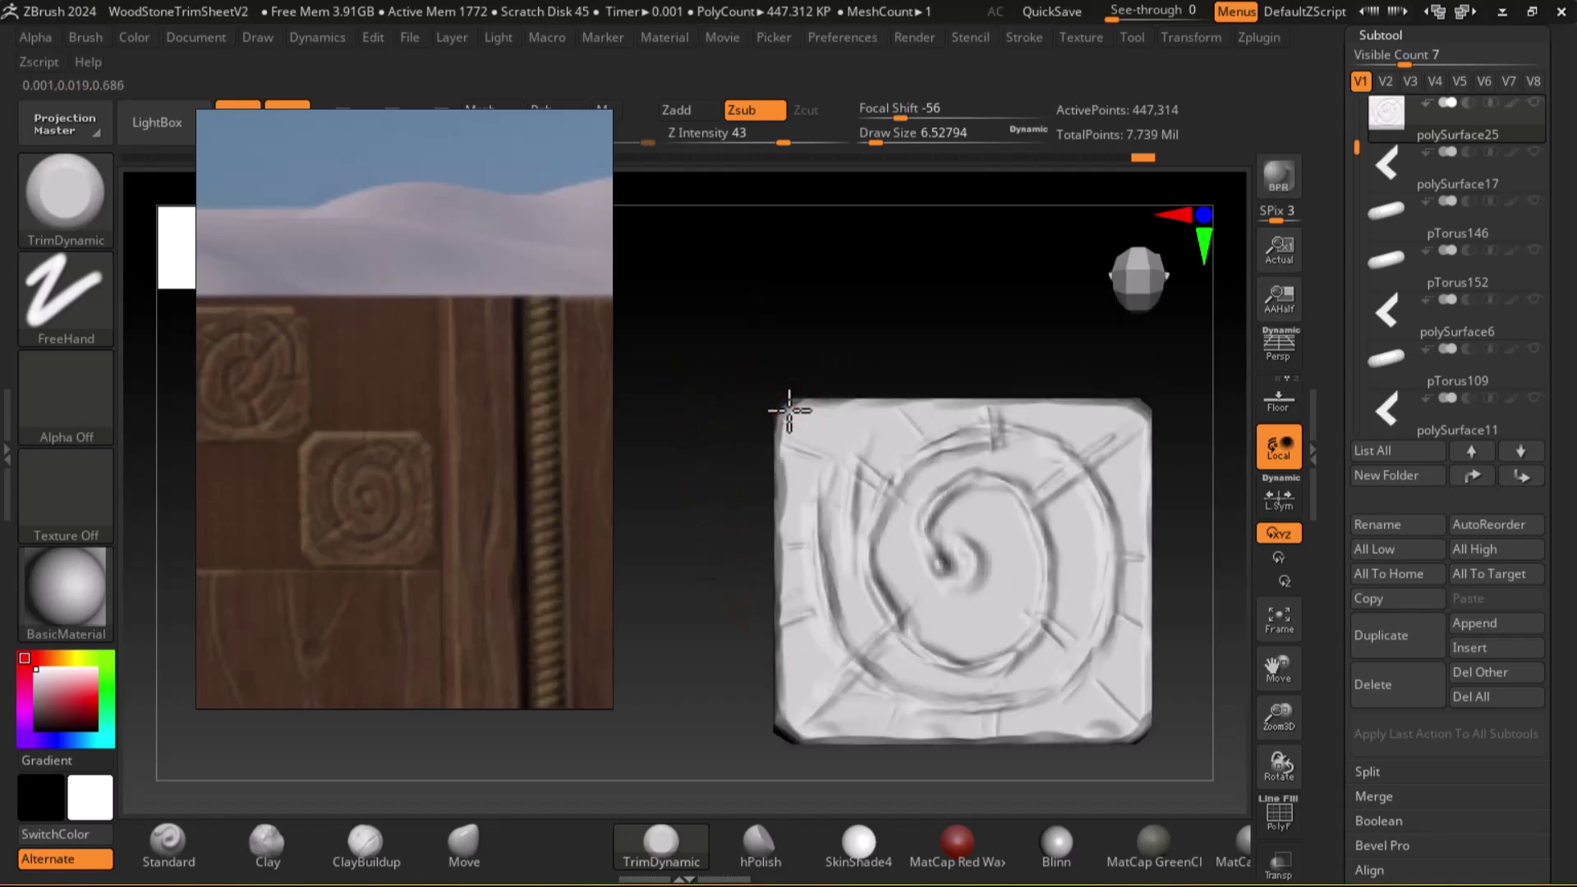
pyautogui.moveTo(780, 409); pyautogui.dragTo(792, 400)
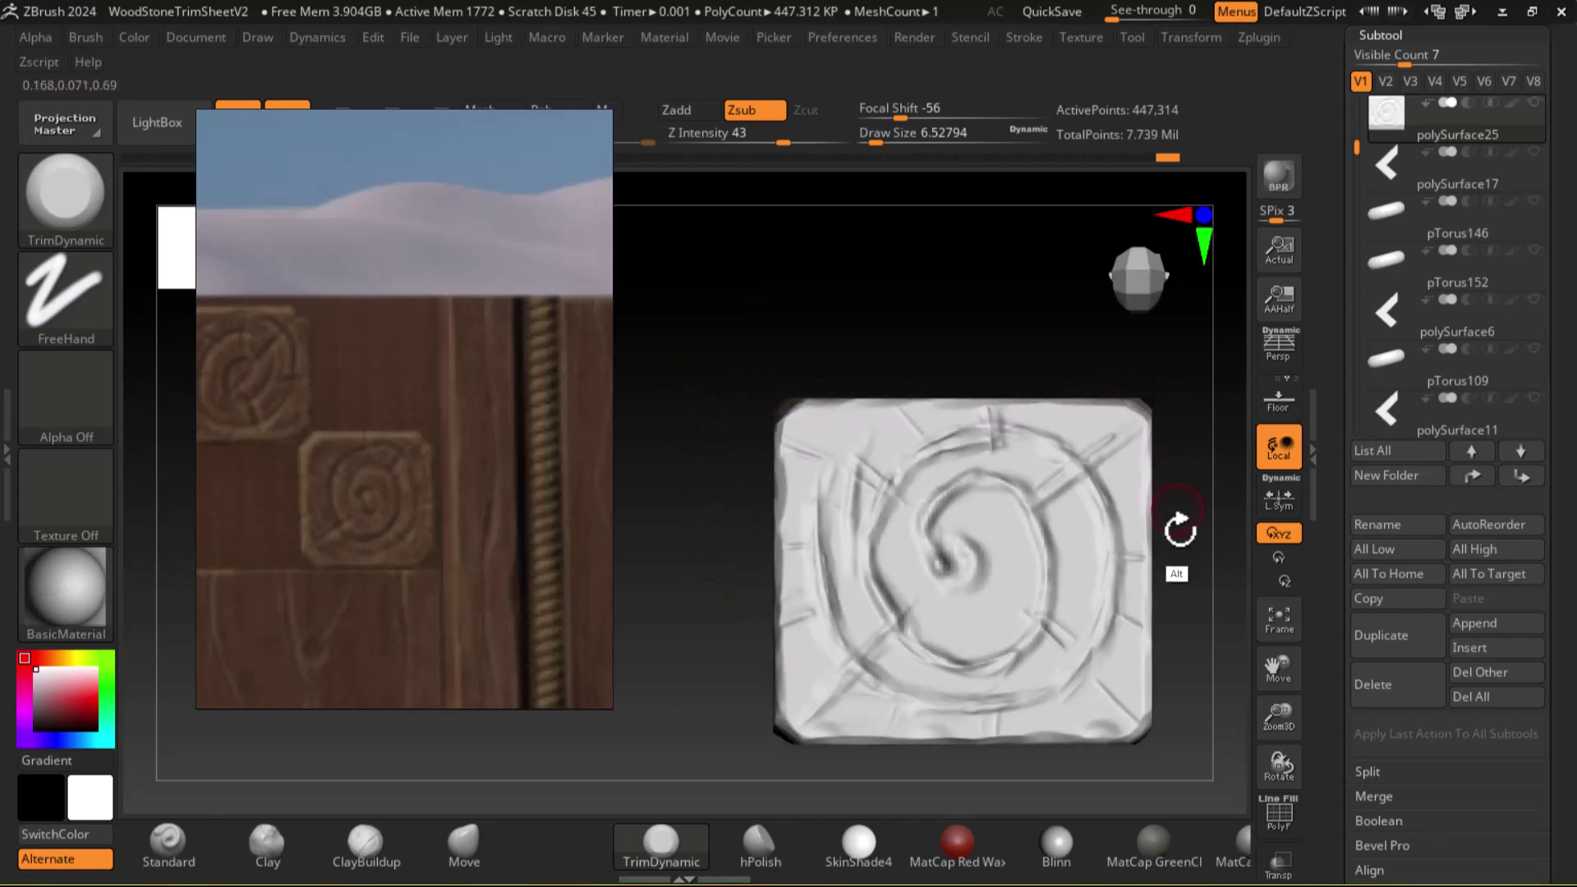
pyautogui.keyDown('alt'); pyautogui.moveTo(1189, 650); pyautogui.dragTo(1154, 584); pyautogui.keyUp('alt')
pyautogui.moveTo(1119, 648)
pyautogui.mouseDown()
pyautogui.moveTo(1112, 668)
pyautogui.moveTo(1110, 620)
pyautogui.mouseUp()
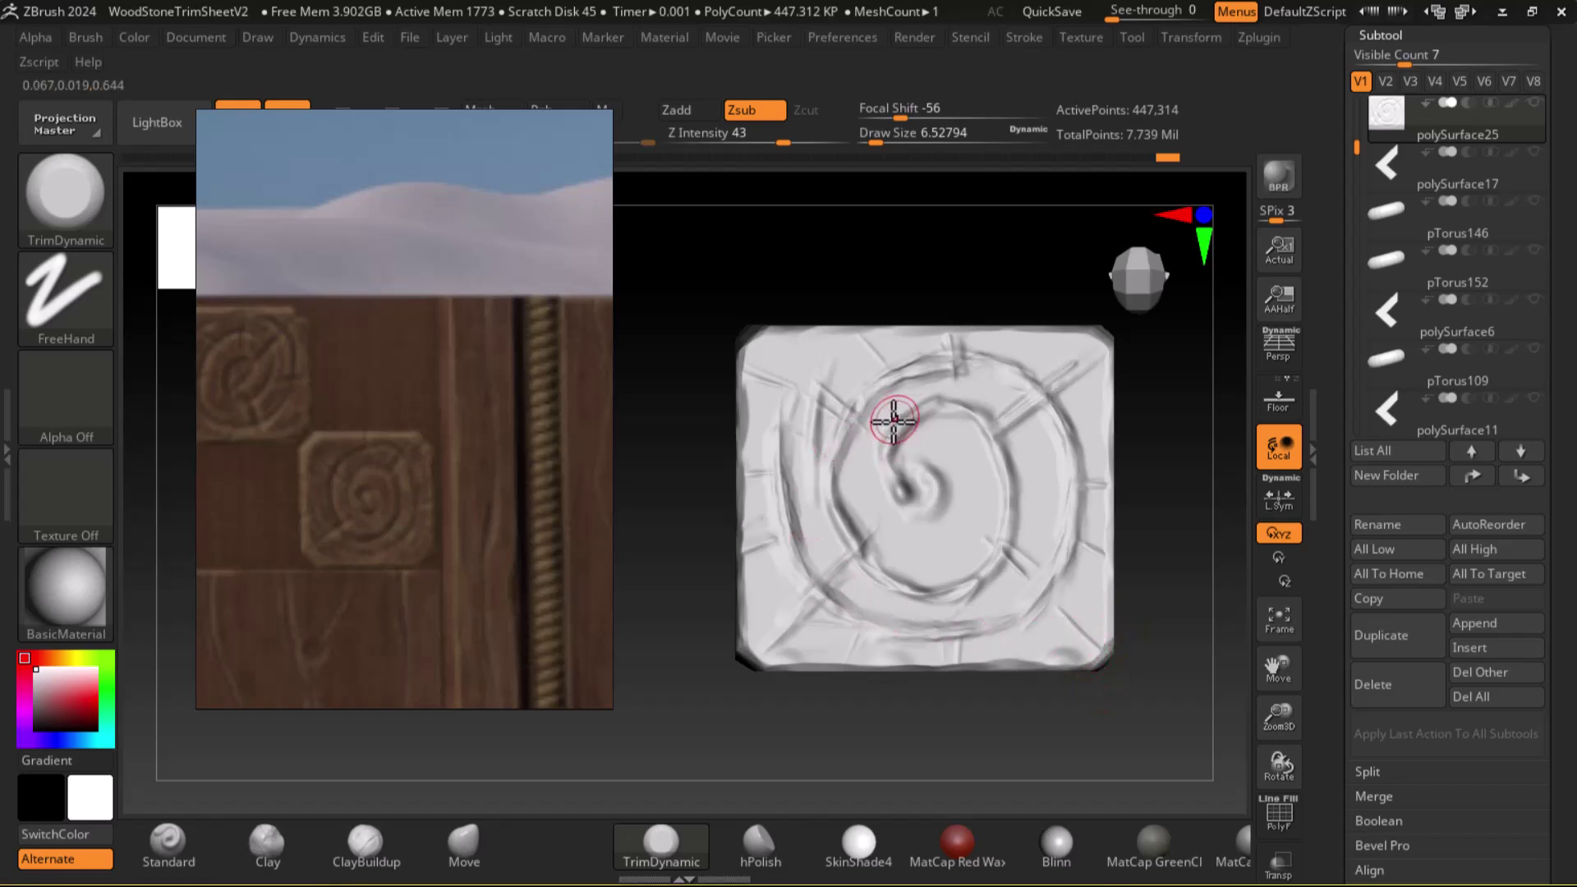
# Undo the subtractive test stroke and build up the face around the spiral's centre with the Standard brush in Zadd mode at a Draw Size of about 10.5
pyautogui.click(164, 842)
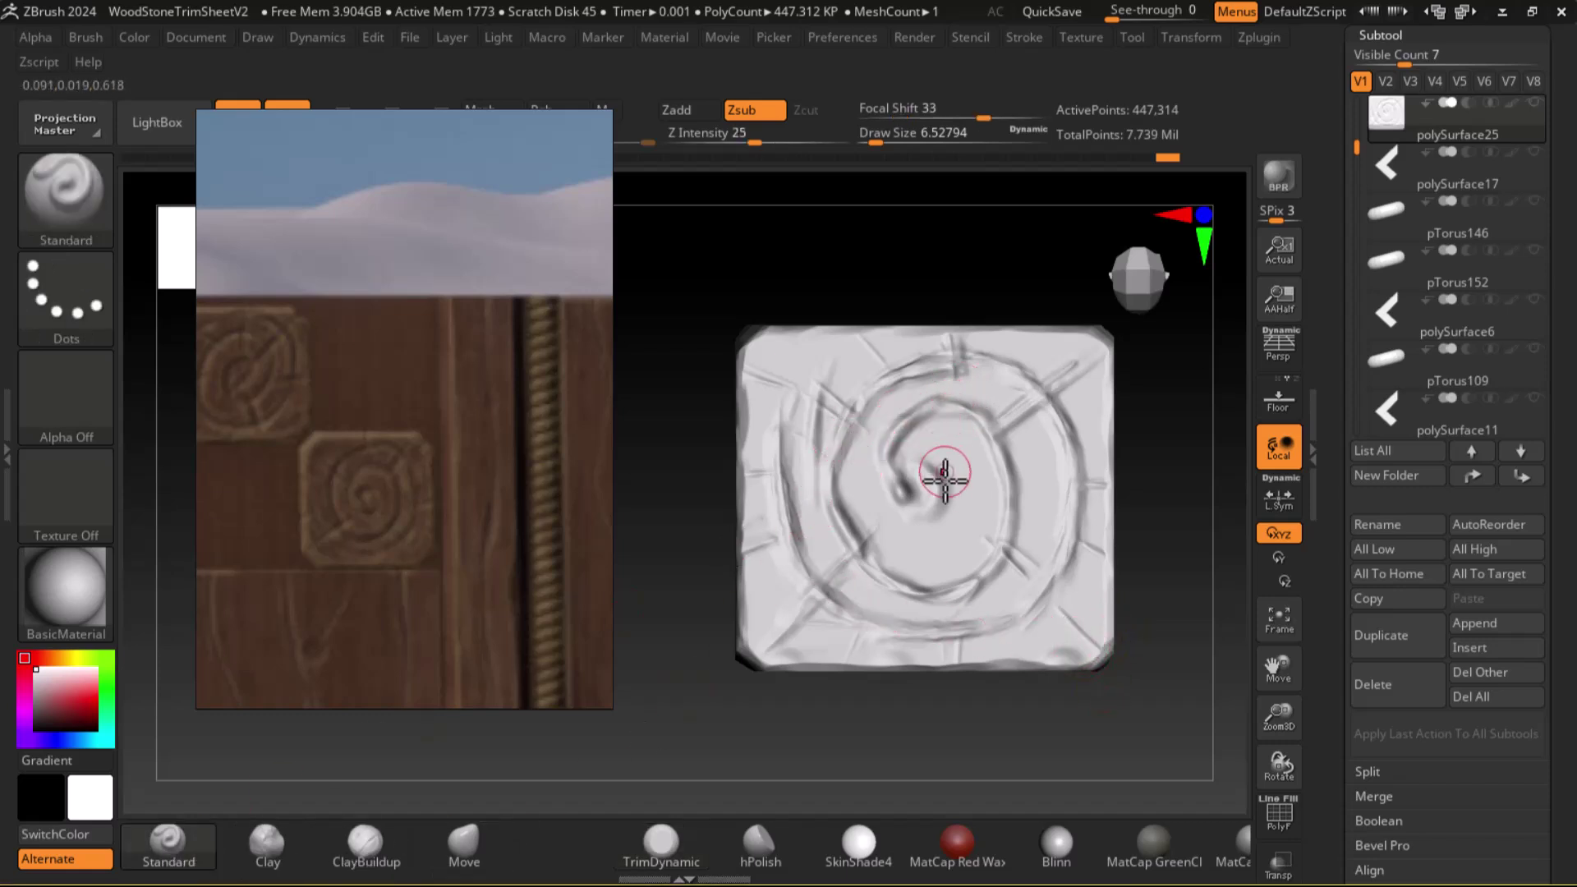
pyautogui.press(']')
pyautogui.press(']')
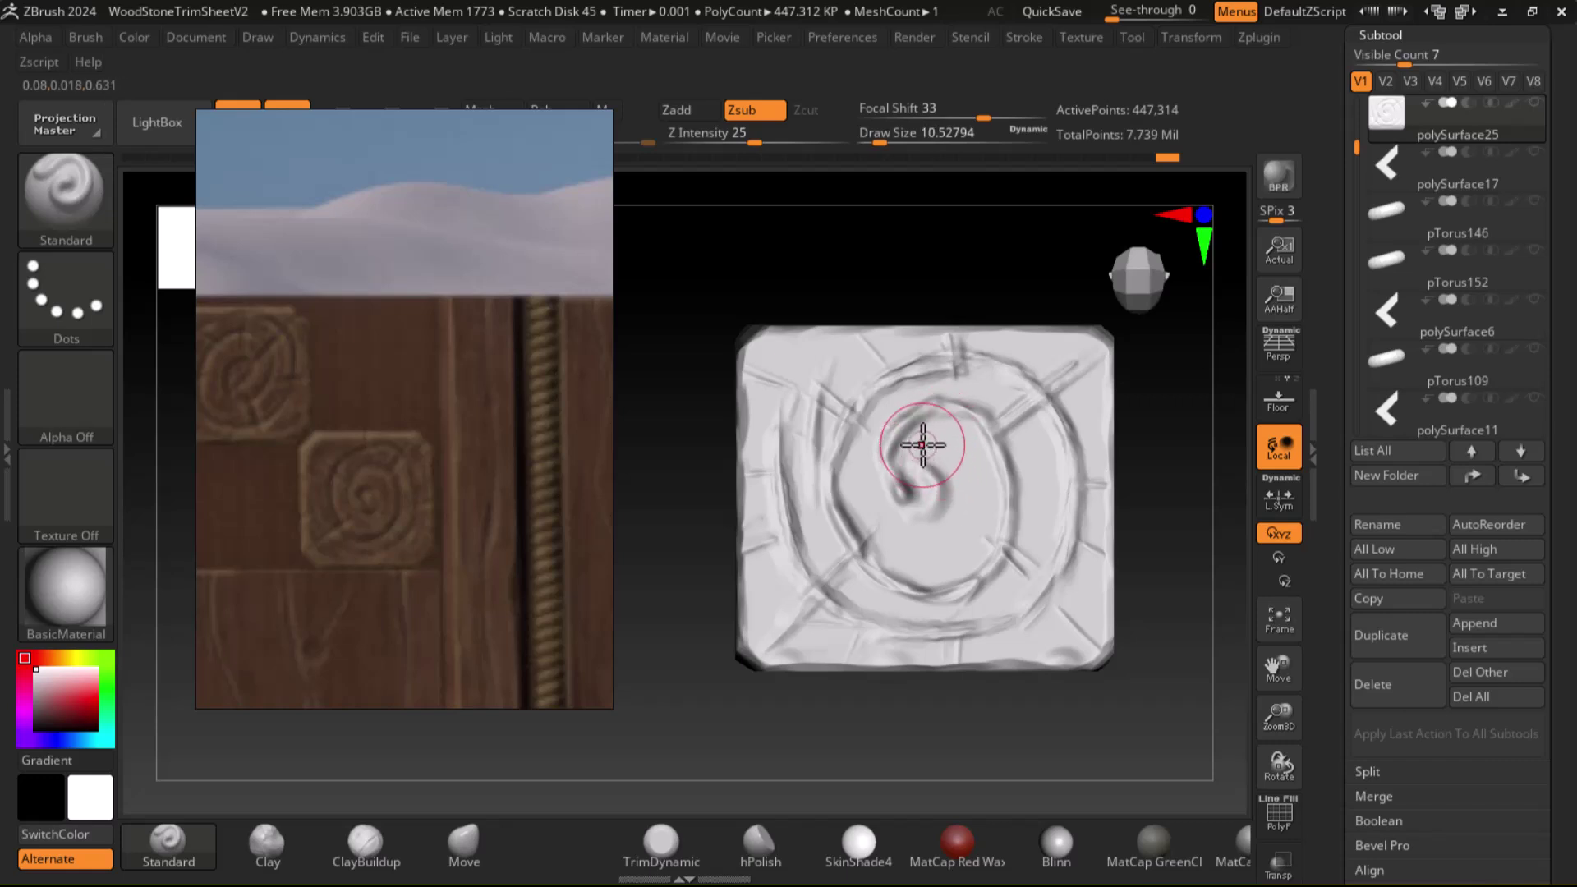
pyautogui.hotkey('ctrl', 'z')
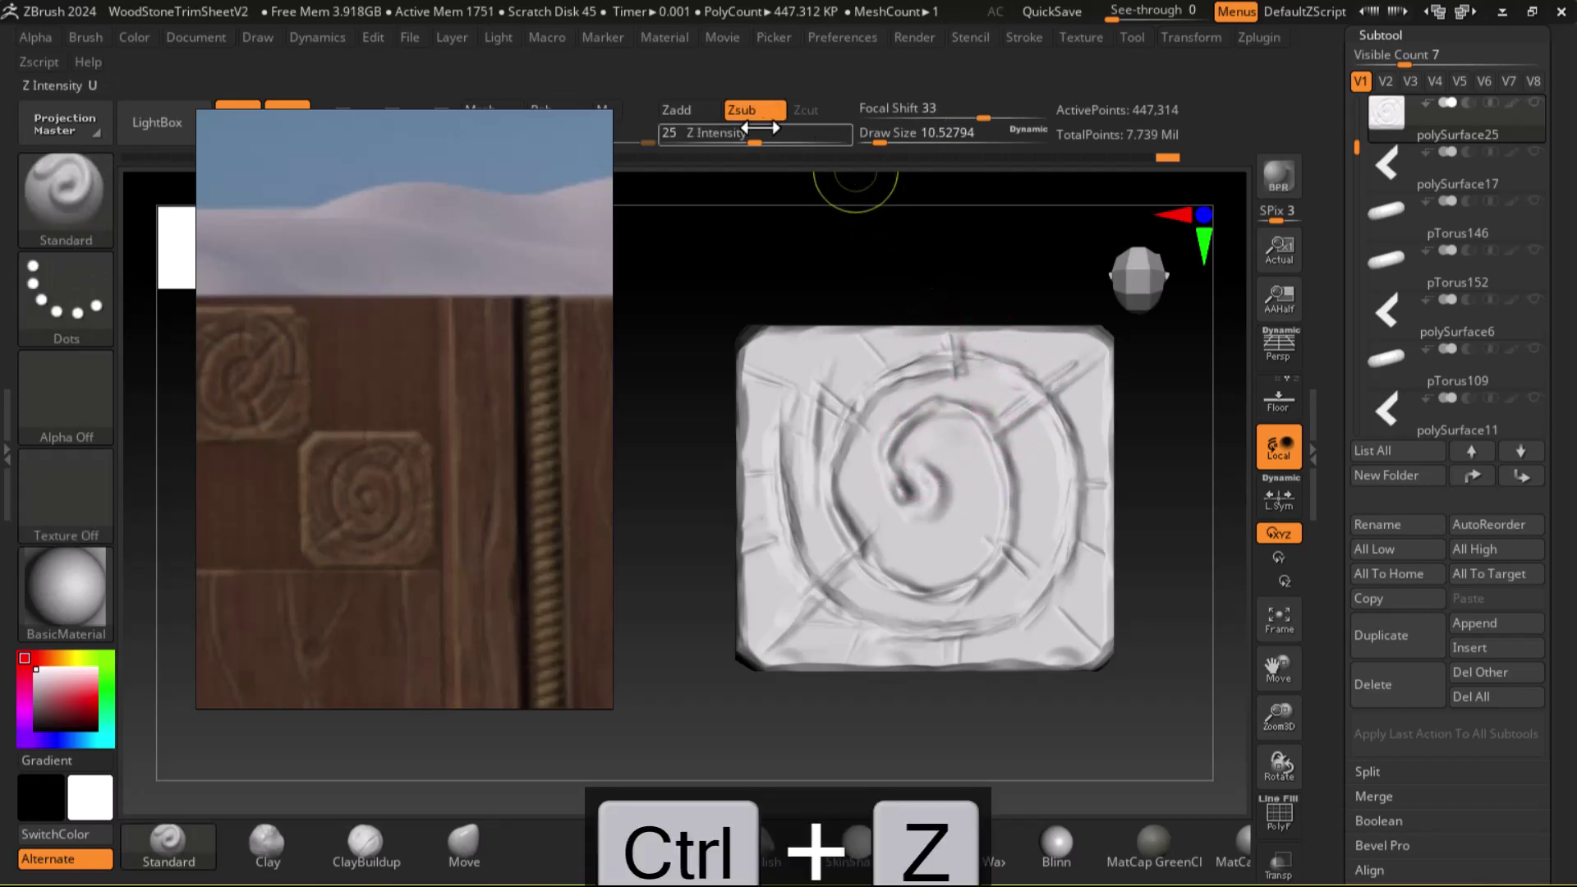
pyautogui.click(677, 110)
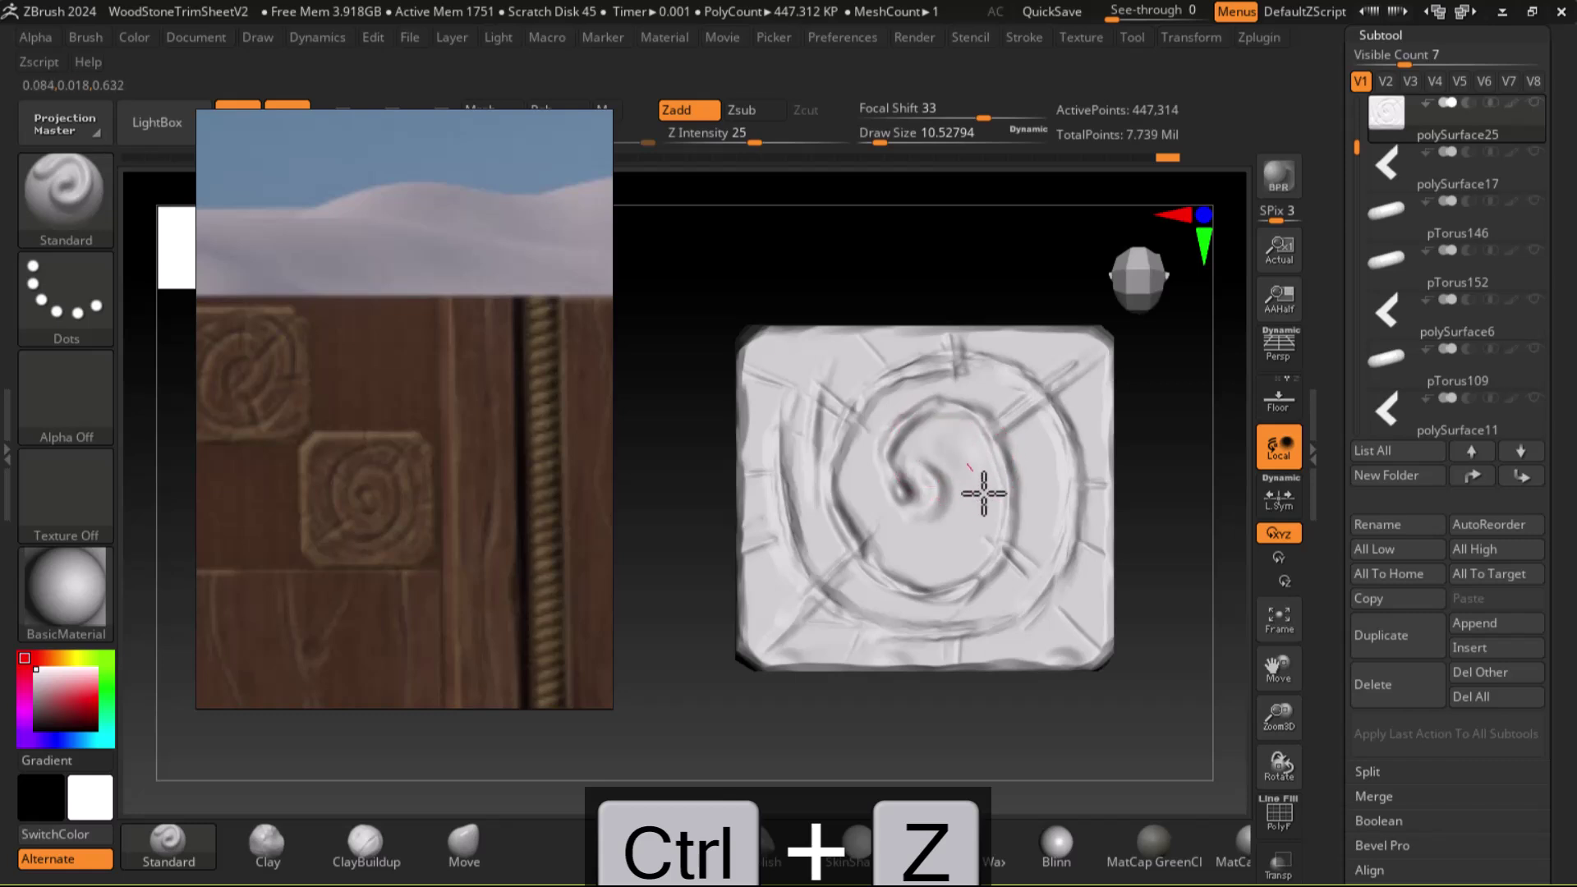
pyautogui.moveTo(962, 448); pyautogui.dragTo(948, 536)
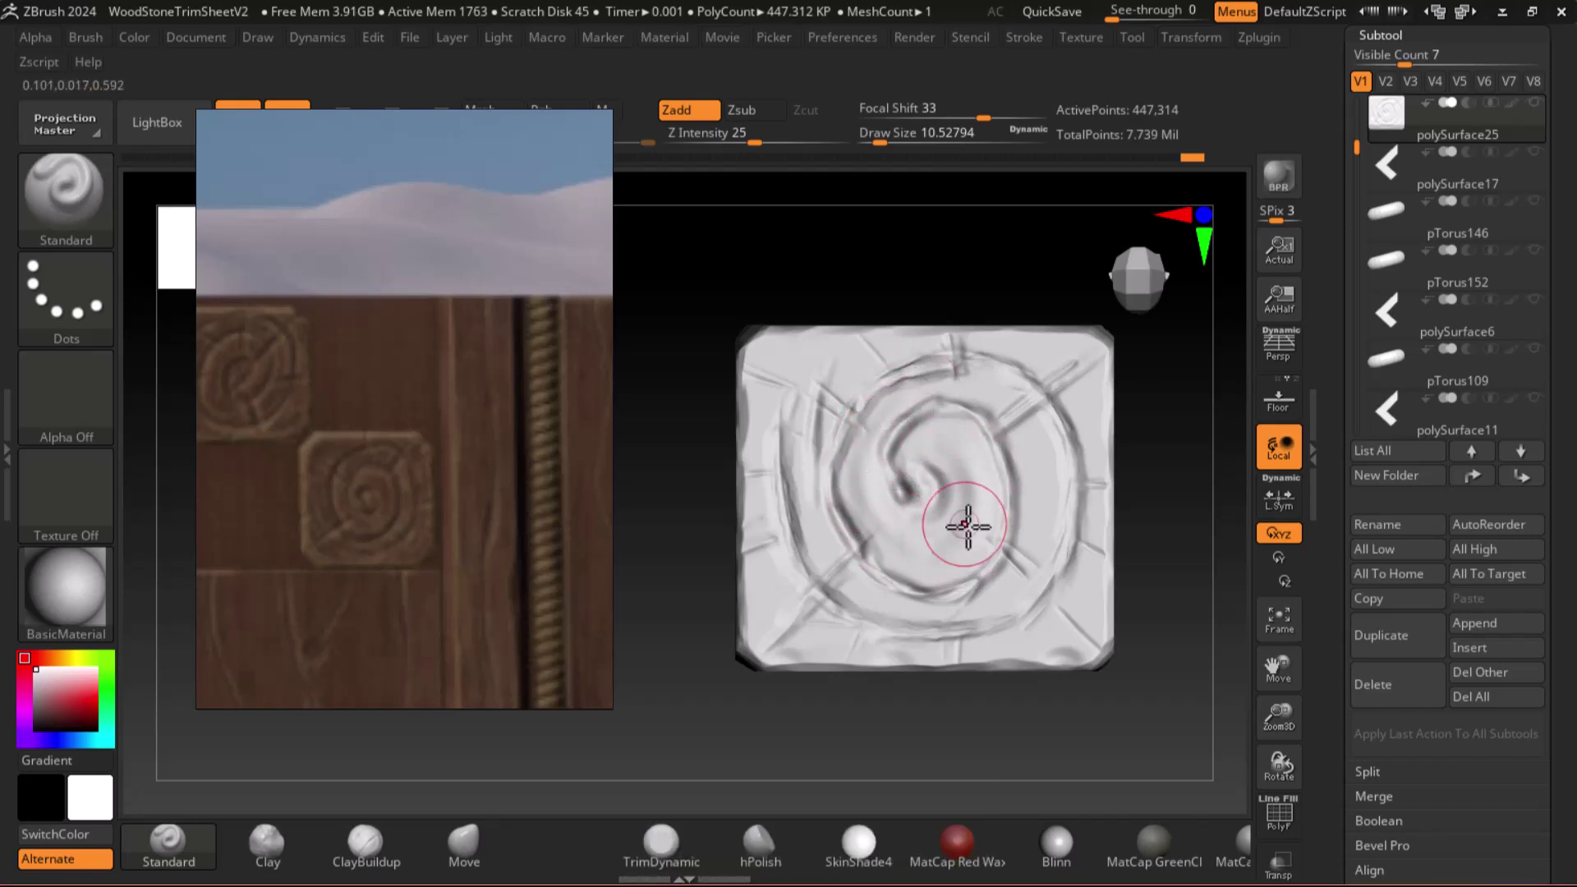
# Smooth the raised area inside the spiral and soften the outer arcs and cracks on the block's face
pyautogui.moveTo(958, 539)
pyautogui.keyDown('shift'); pyautogui.mouseDown()
pyautogui.moveTo(943, 528)
pyautogui.moveTo(968, 511)
pyautogui.mouseUp(); pyautogui.keyUp('shift')
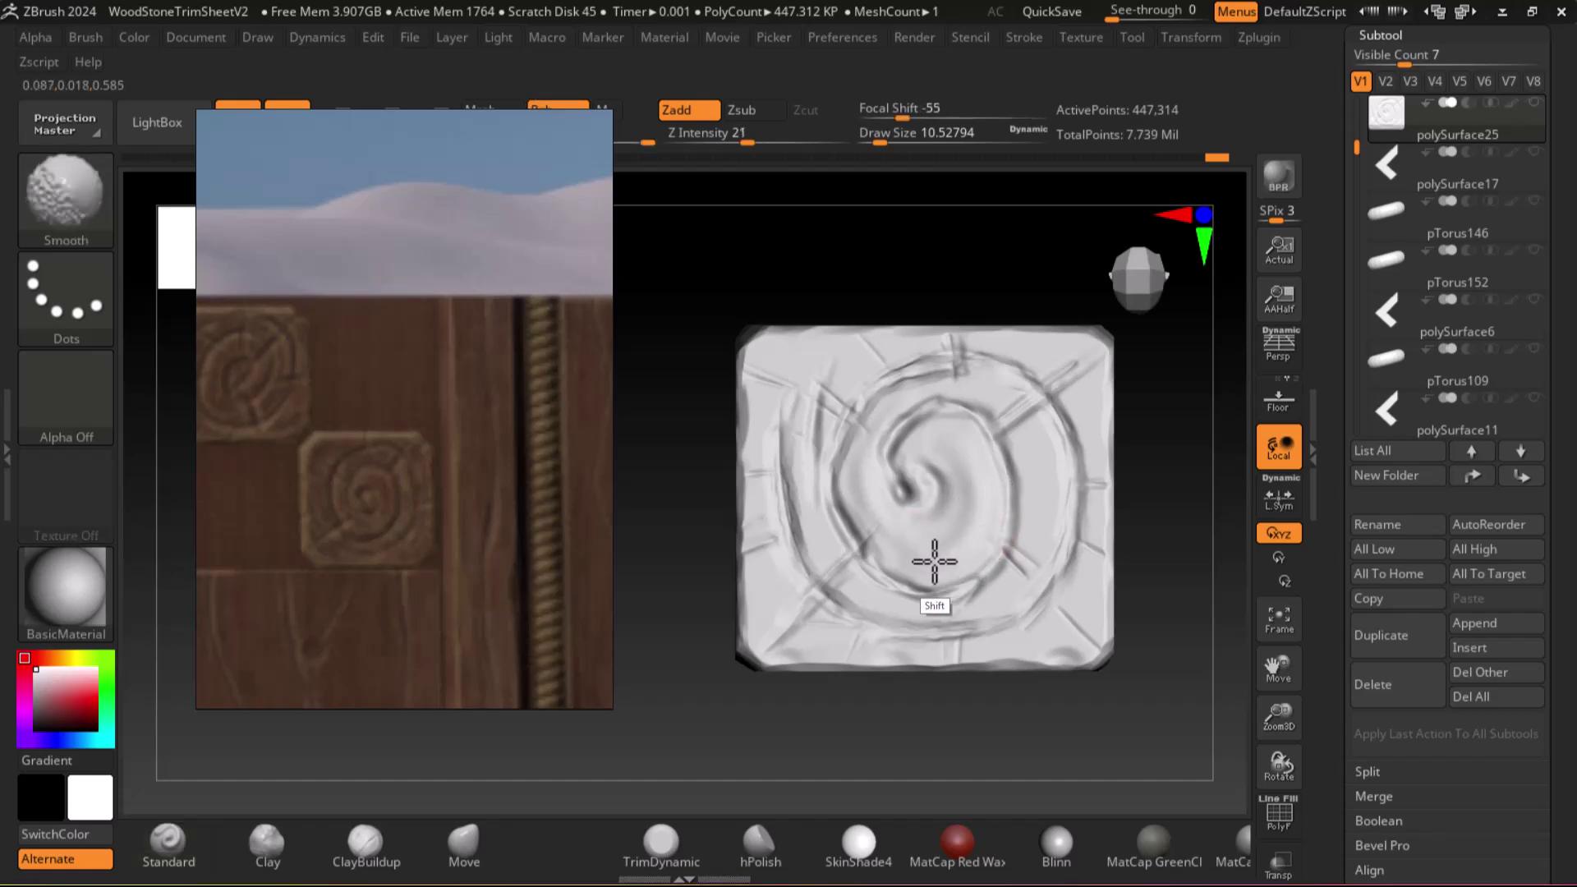
pyautogui.keyDown('shift'); pyautogui.moveTo(788, 443); pyautogui.dragTo(796, 441); pyautogui.keyUp('shift')
pyautogui.moveTo(803, 622)
pyautogui.keyDown('shift'); pyautogui.mouseDown()
pyautogui.moveTo(815, 555)
pyautogui.moveTo(924, 636)
pyautogui.moveTo(1030, 605)
pyautogui.moveTo(1072, 539)
pyautogui.moveTo(1032, 423)
pyautogui.mouseUp(); pyautogui.keyUp('shift')
pyautogui.moveTo(892, 264)
pyautogui.mouseDown()
pyautogui.moveTo(834, 384)
pyautogui.moveTo(894, 394)
pyautogui.moveTo(1032, 483)
pyautogui.moveTo(1086, 575)
pyautogui.moveTo(1081, 510)
pyautogui.mouseUp()
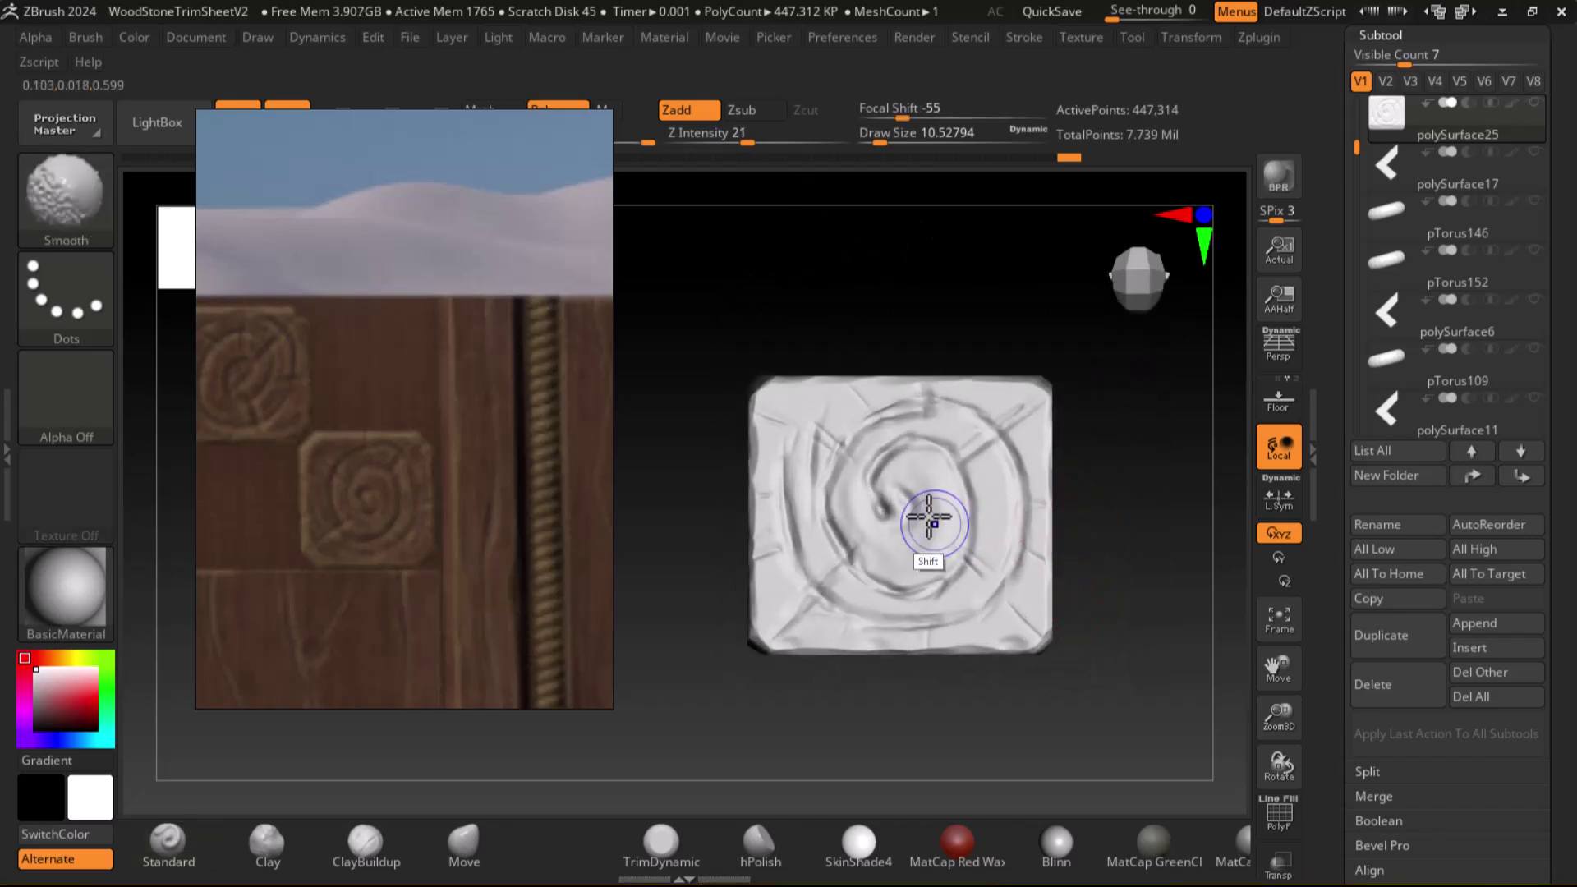
# Show all subtools again, select the plain square block beside the spiral block and subdivide it twice, checking its wireframe
pyautogui.keyDown('alt'); pyautogui.moveTo(1140, 592); pyautogui.dragTo(1132, 569); pyautogui.keyUp('alt')
pyautogui.keyDown('shift'); pyautogui.click(1384, 122); pyautogui.keyUp('shift')
pyautogui.keyDown('alt'); pyautogui.moveTo(875, 306); pyautogui.dragTo(944, 417); pyautogui.keyUp('alt')
pyautogui.keyDown('alt'); pyautogui.click(834, 422); pyautogui.keyUp('alt')
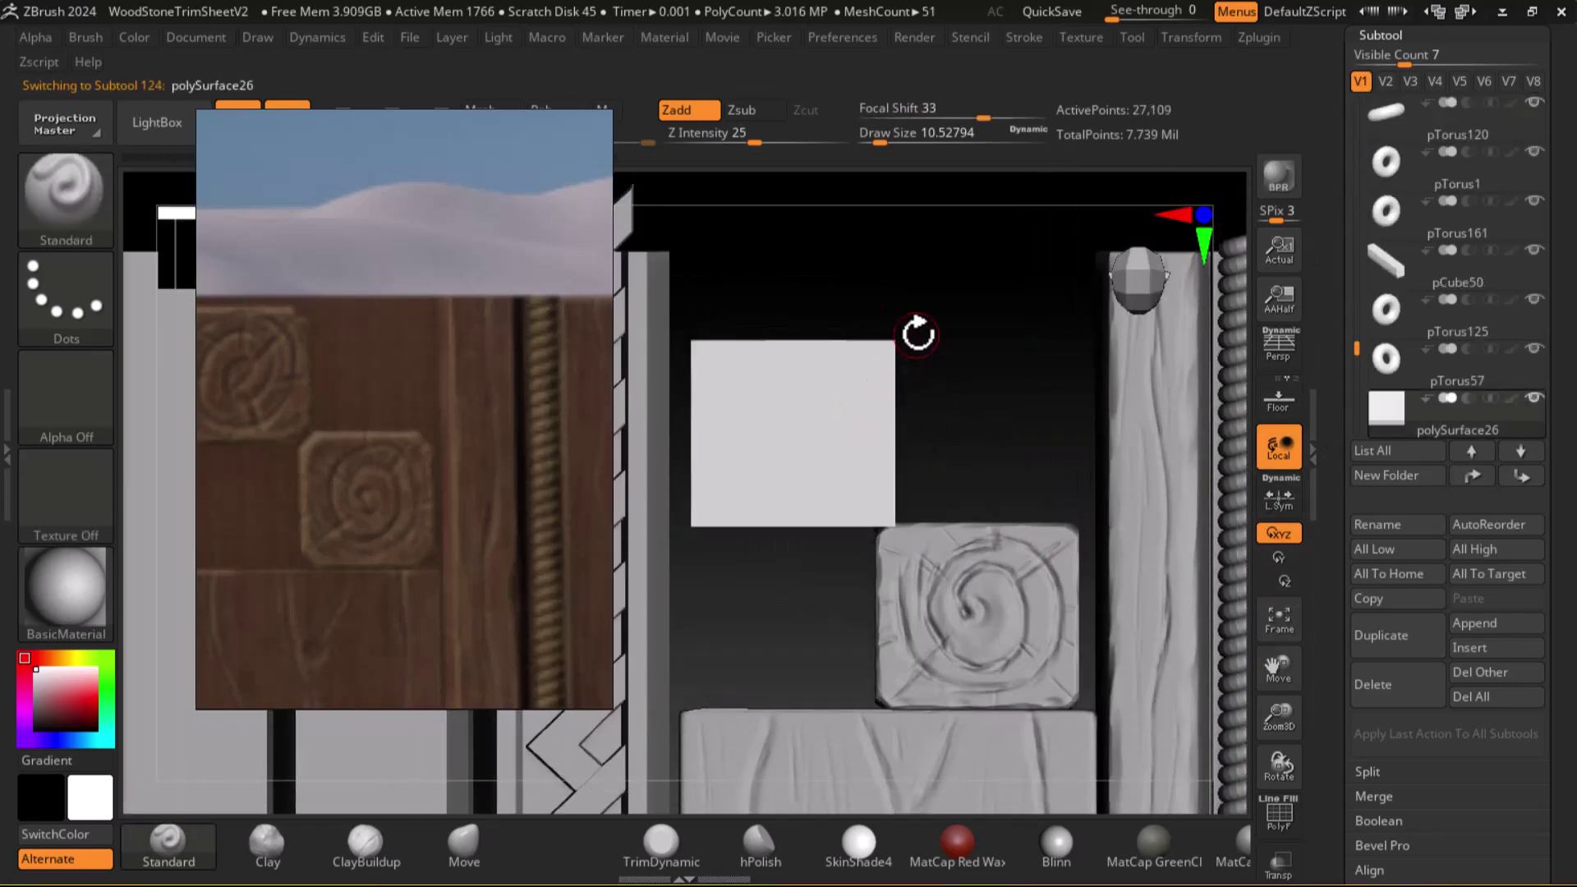
pyautogui.press('shift')
pyautogui.hotkey('shift', 'f')
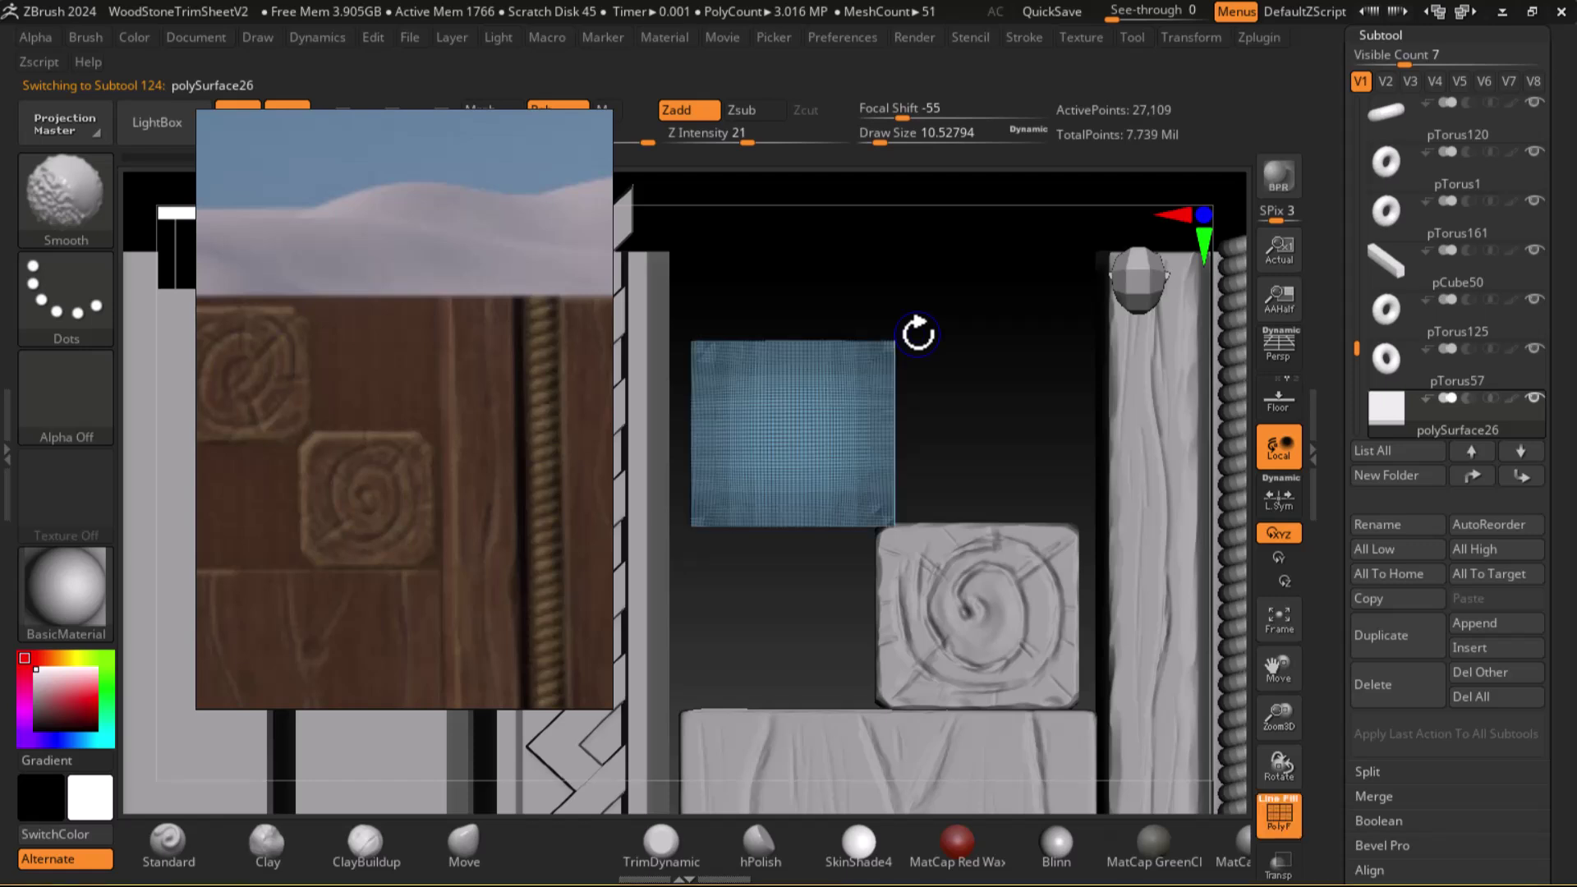
pyautogui.hotkey('ctrl', 'd')
pyautogui.hotkey('ctrl', 'd')
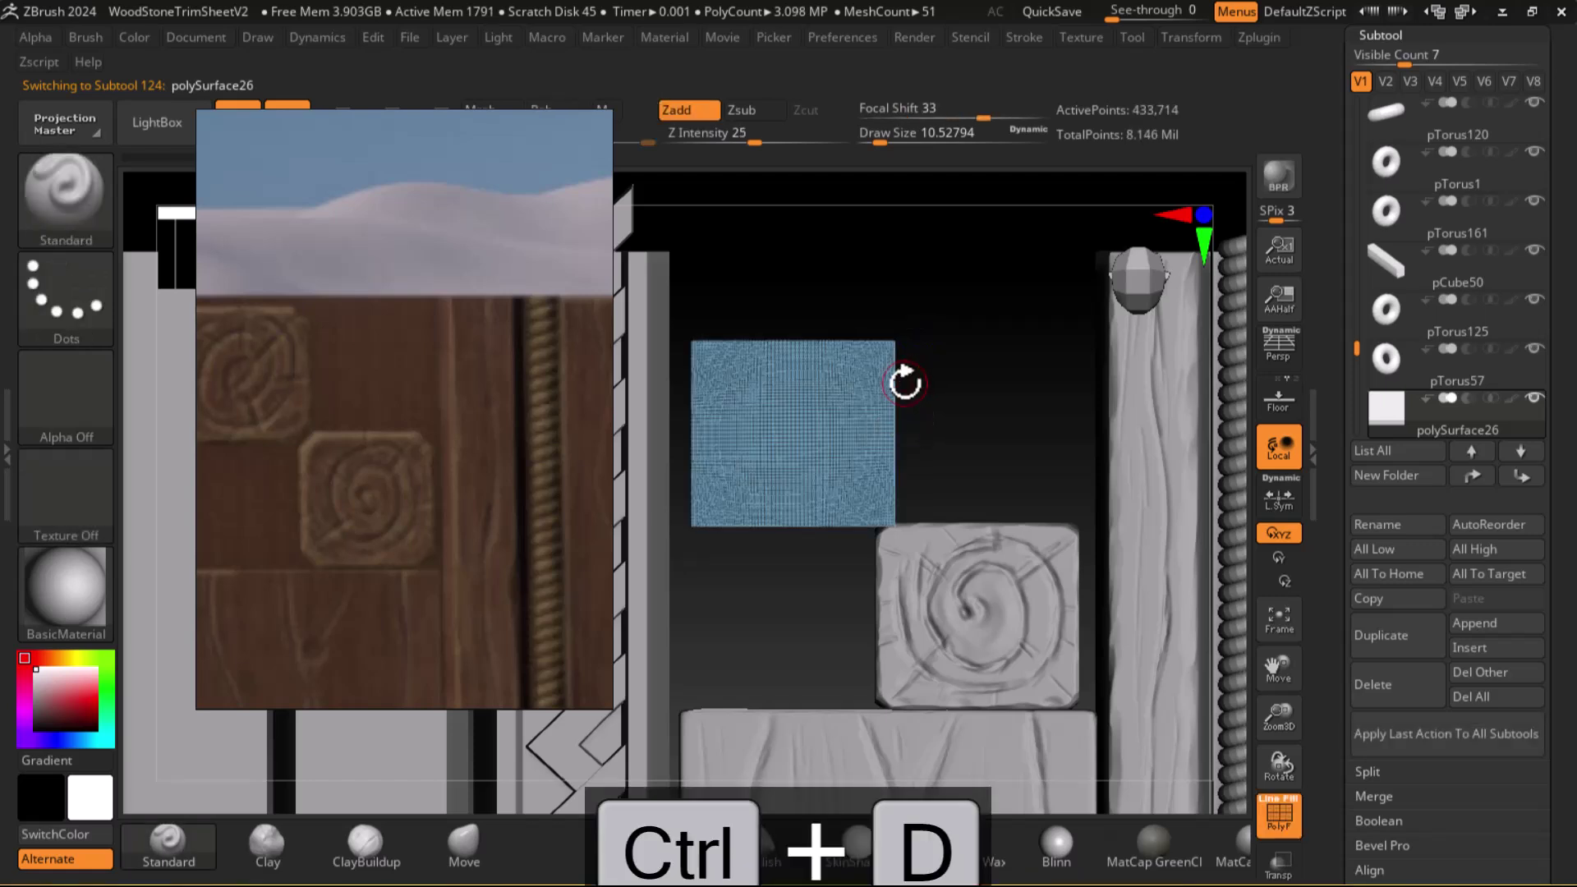
pyautogui.moveTo(909, 334)
pyautogui.mouseDown()
pyautogui.moveTo(894, 341)
pyautogui.moveTo(957, 387)
pyautogui.moveTo(955, 331)
pyautogui.moveTo(963, 389)
pyautogui.moveTo(895, 383)
pyautogui.mouseUp()
pyautogui.hotkey('shift', 'f')
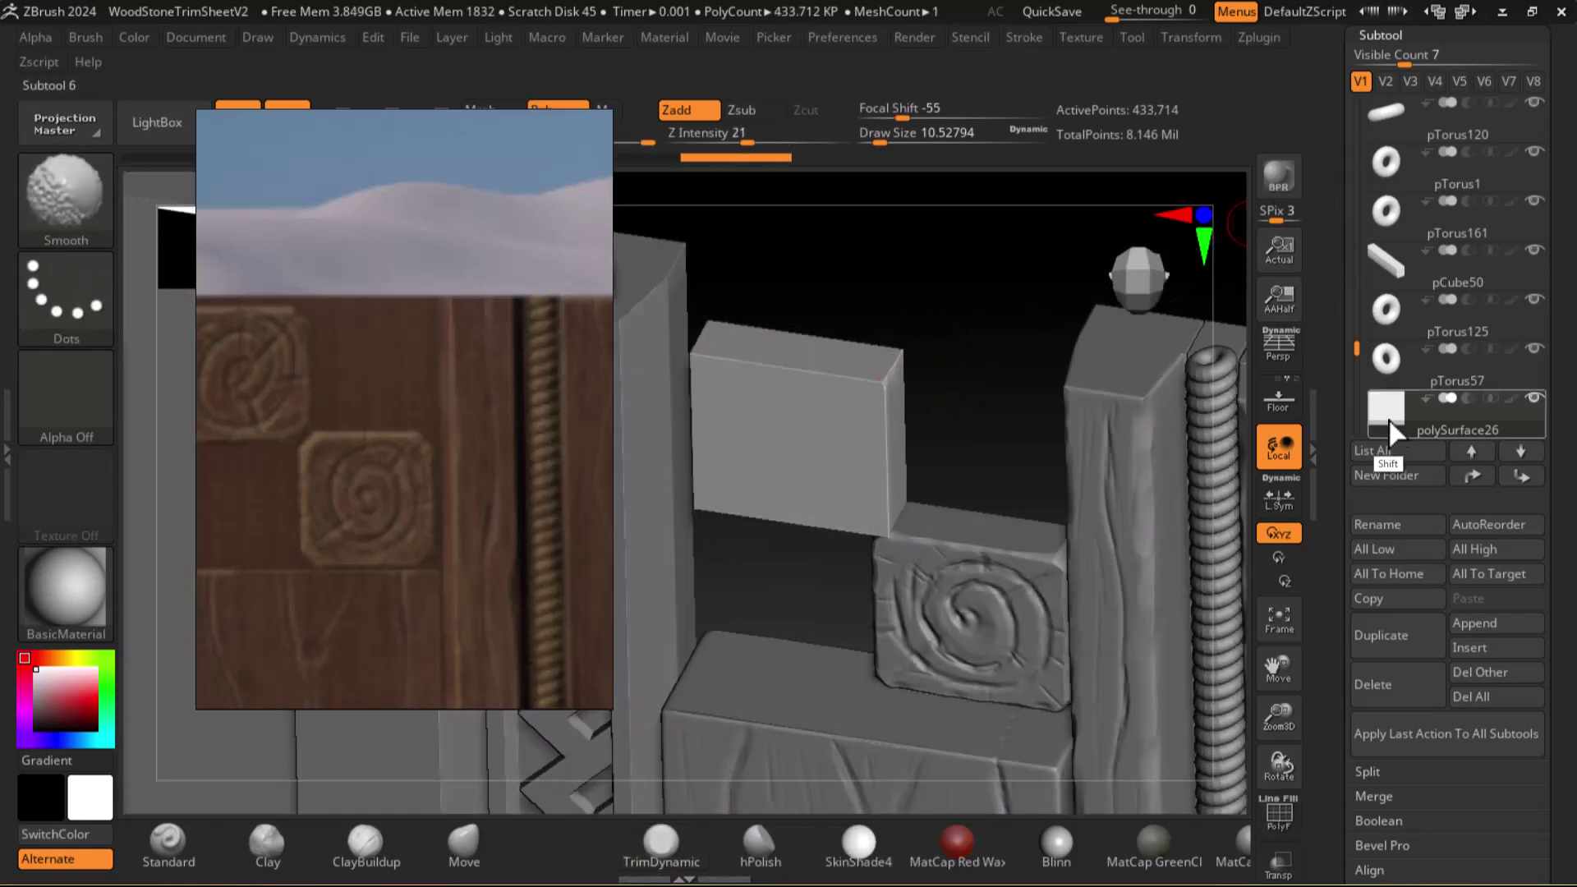
# Isolate the plain square block and trim its upper-right and lower-right corners with the TrimDynamic brush
pyautogui.keyDown('shift'); pyautogui.click(1388, 432); pyautogui.keyUp('shift')
pyautogui.press('f')
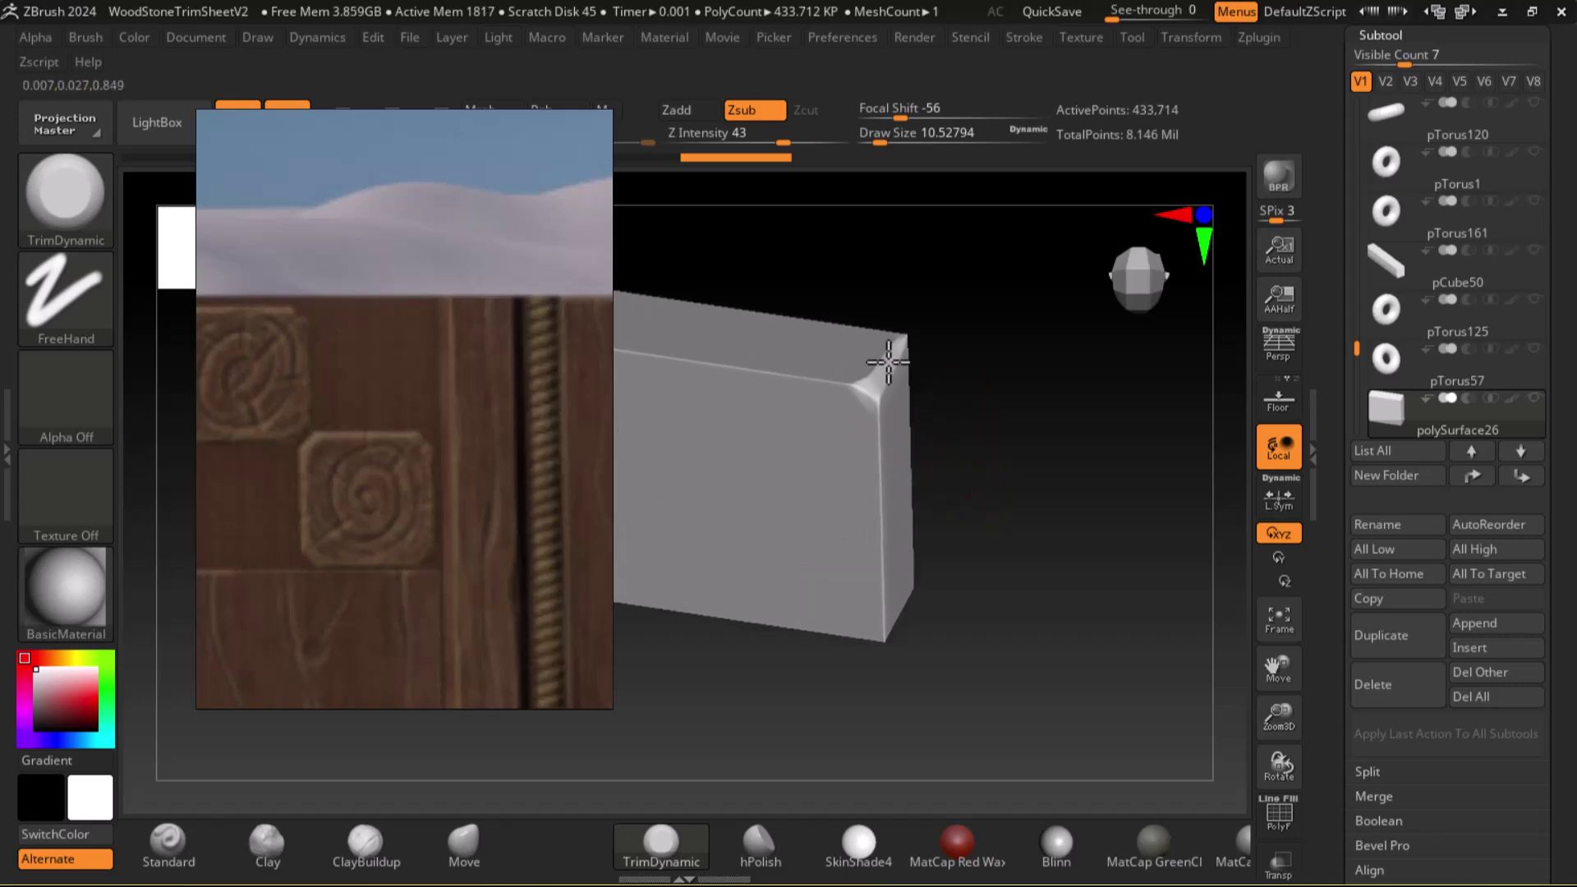
pyautogui.moveTo(877, 385); pyautogui.dragTo(871, 404)
pyautogui.moveTo(1008, 648); pyautogui.dragTo(972, 464)
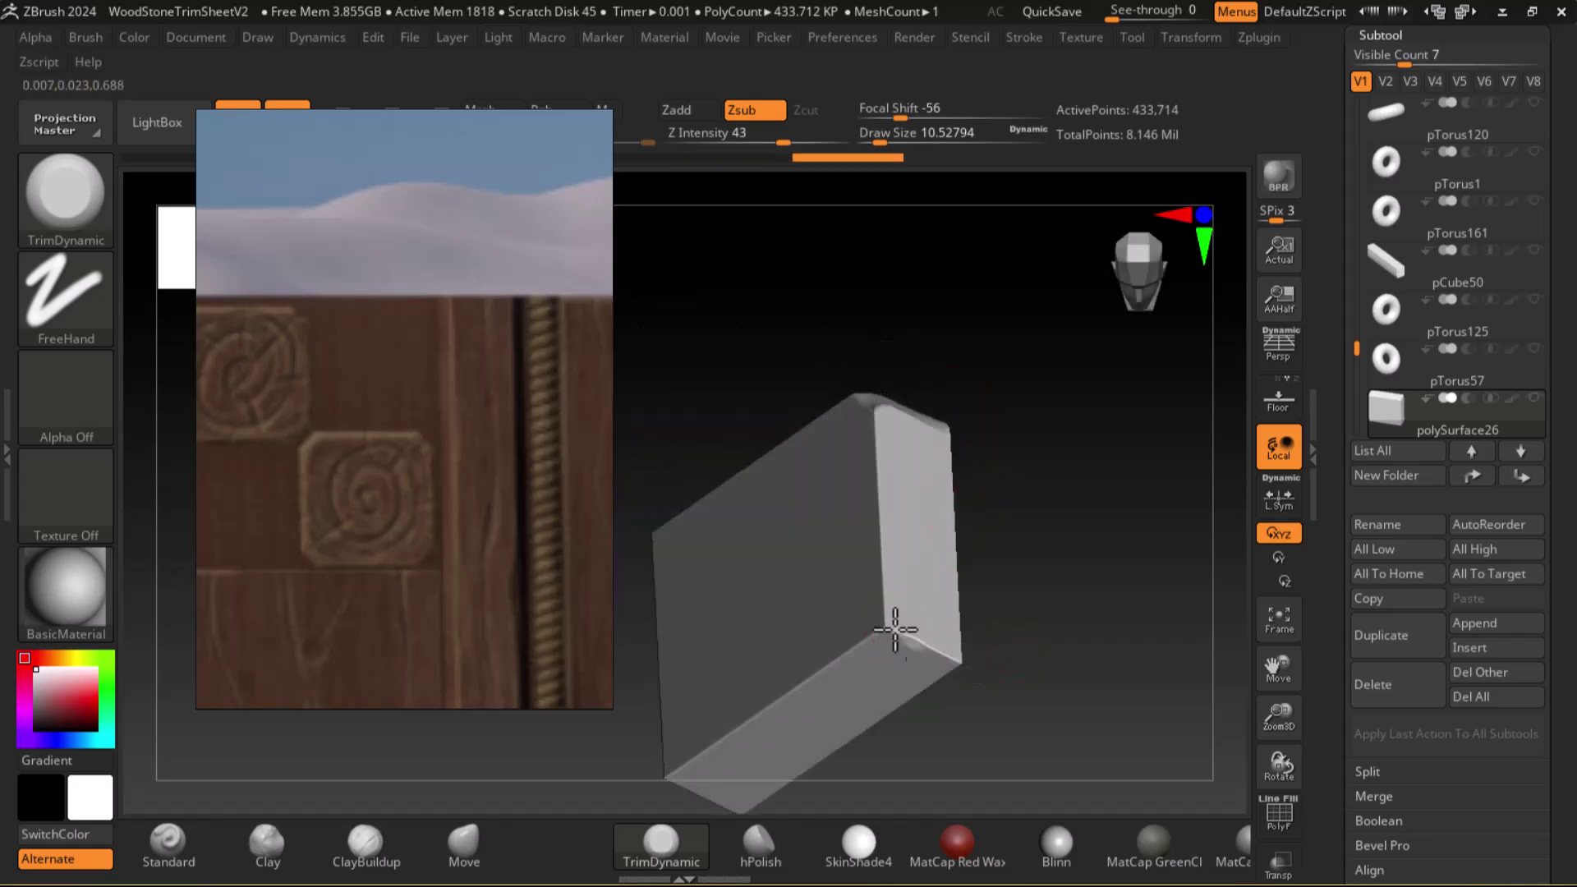
pyautogui.moveTo(880, 631); pyautogui.dragTo(960, 657)
# Bring both carved squares into view in the reference image and trim the plain block's left-hand corners
pyautogui.scroll(3, 391, 546)
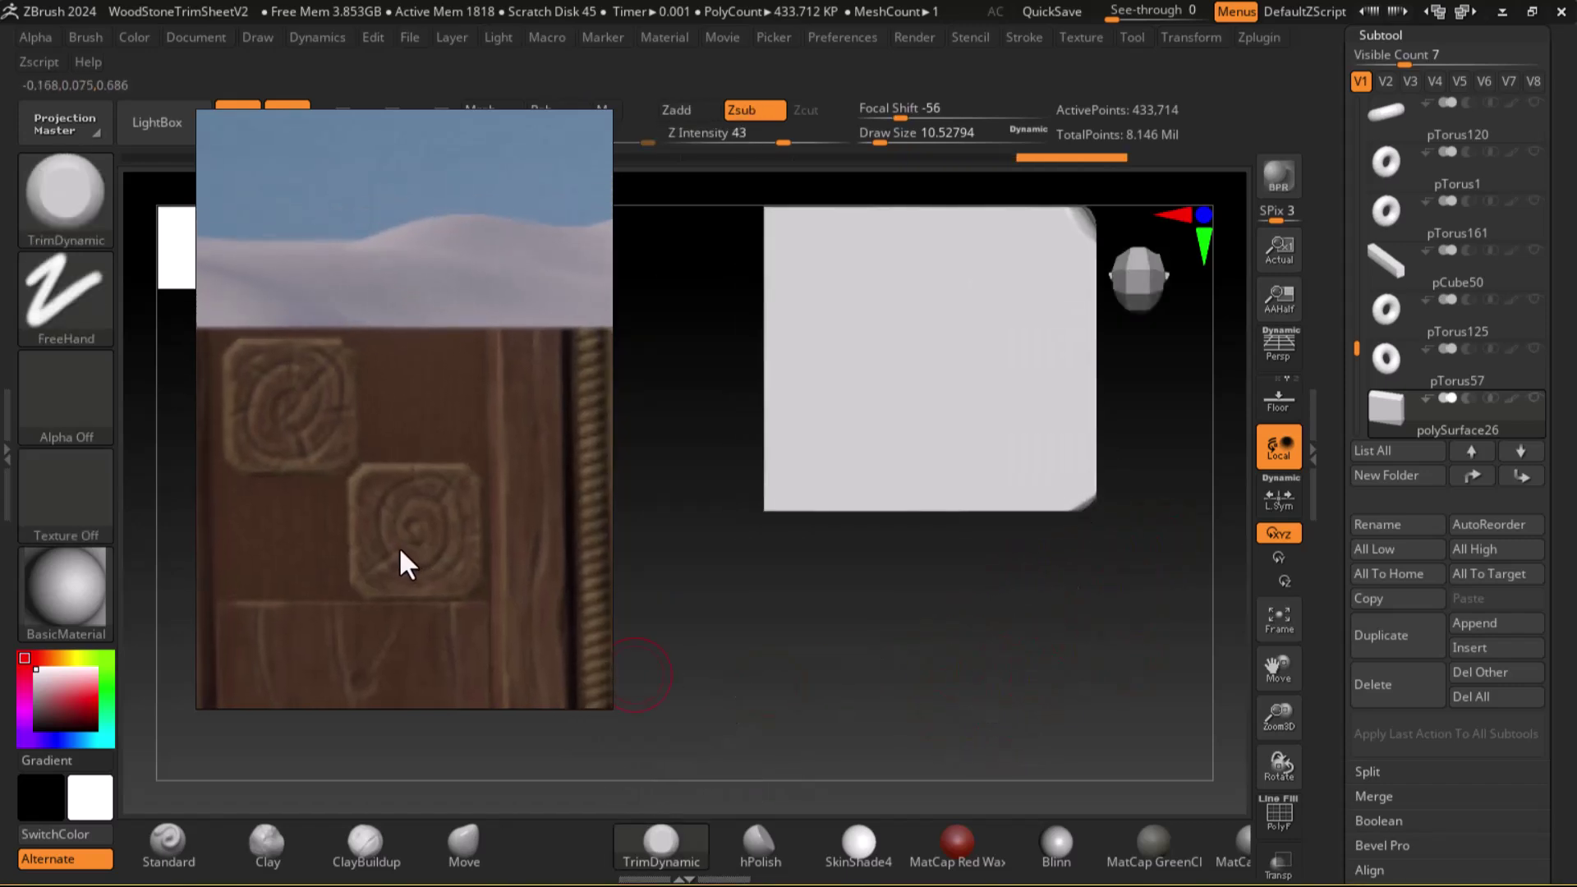
pyautogui.moveTo(853, 602); pyautogui.dragTo(996, 641)
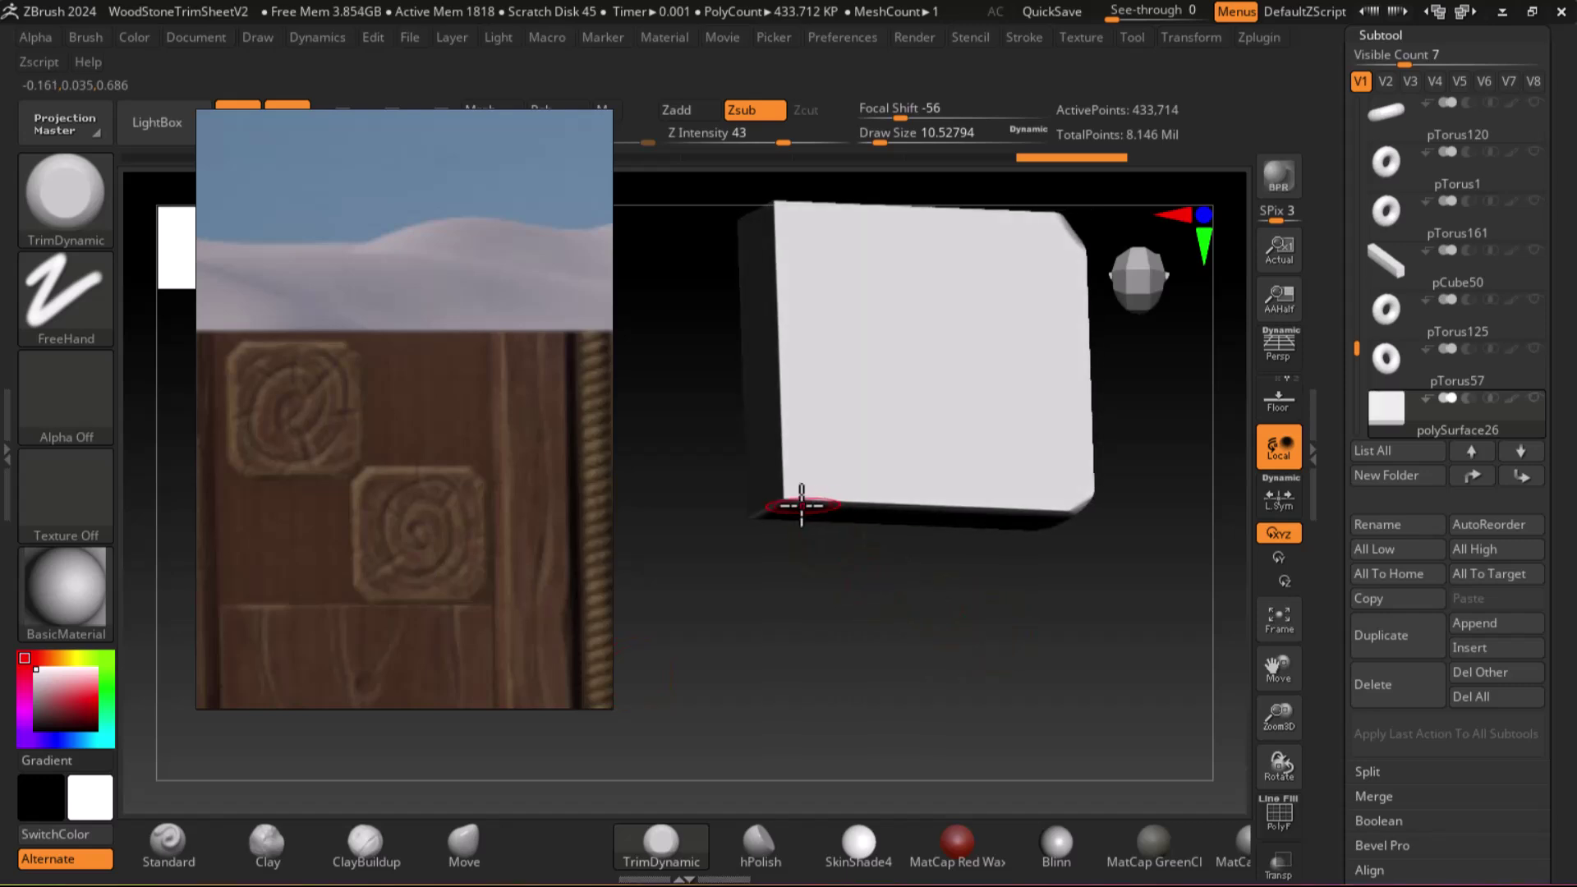
pyautogui.moveTo(767, 574); pyautogui.dragTo(796, 500)
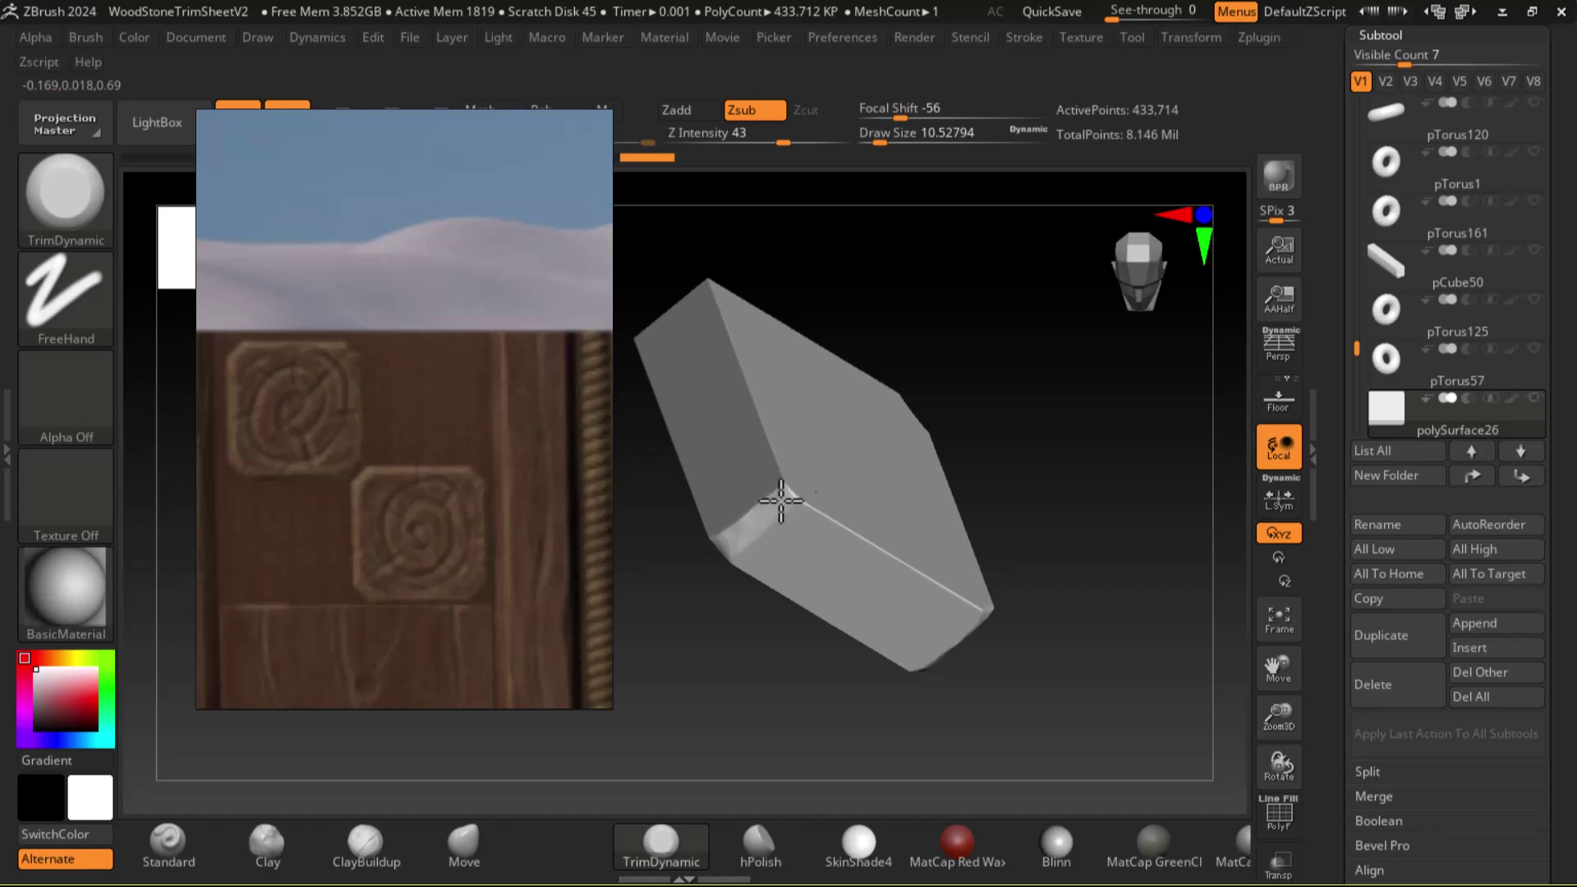
pyautogui.moveTo(952, 448); pyautogui.dragTo(1133, 553)
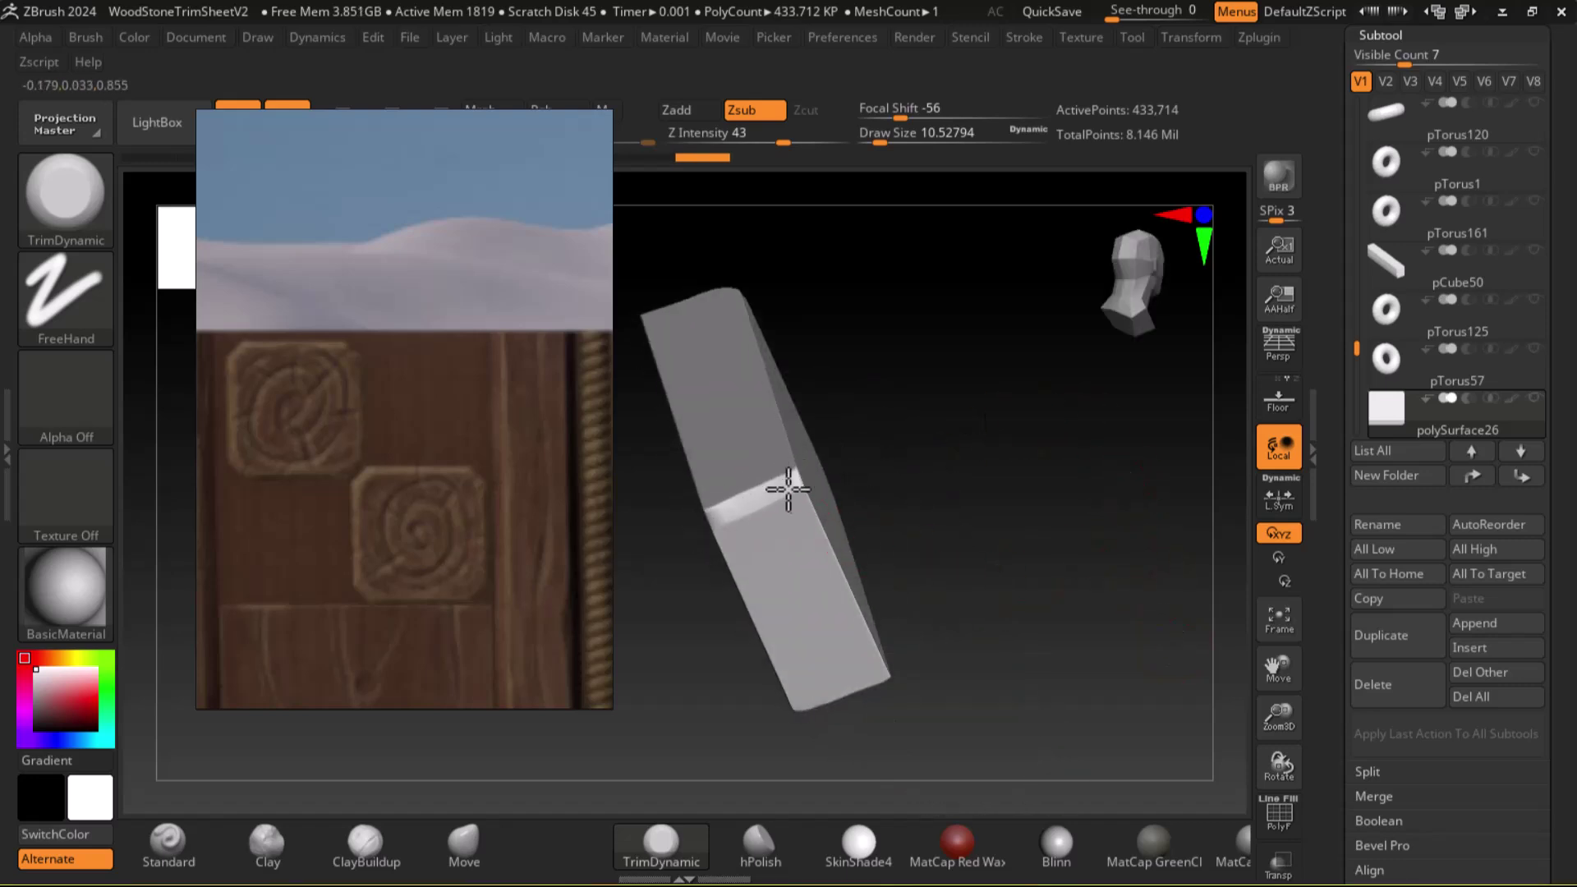
pyautogui.moveTo(1102, 468); pyautogui.dragTo(996, 468)
pyautogui.moveTo(1150, 550); pyautogui.dragTo(940, 598)
# Compare the trimmed block with the whole trim sheet, isolate it again and smooth the face near its lower-left corner
pyautogui.keyDown('shift'); pyautogui.click(1398, 413); pyautogui.keyUp('shift')
pyautogui.keyDown('shift'); pyautogui.moveTo(701, 348); pyautogui.dragTo(731, 351); pyautogui.keyUp('shift')
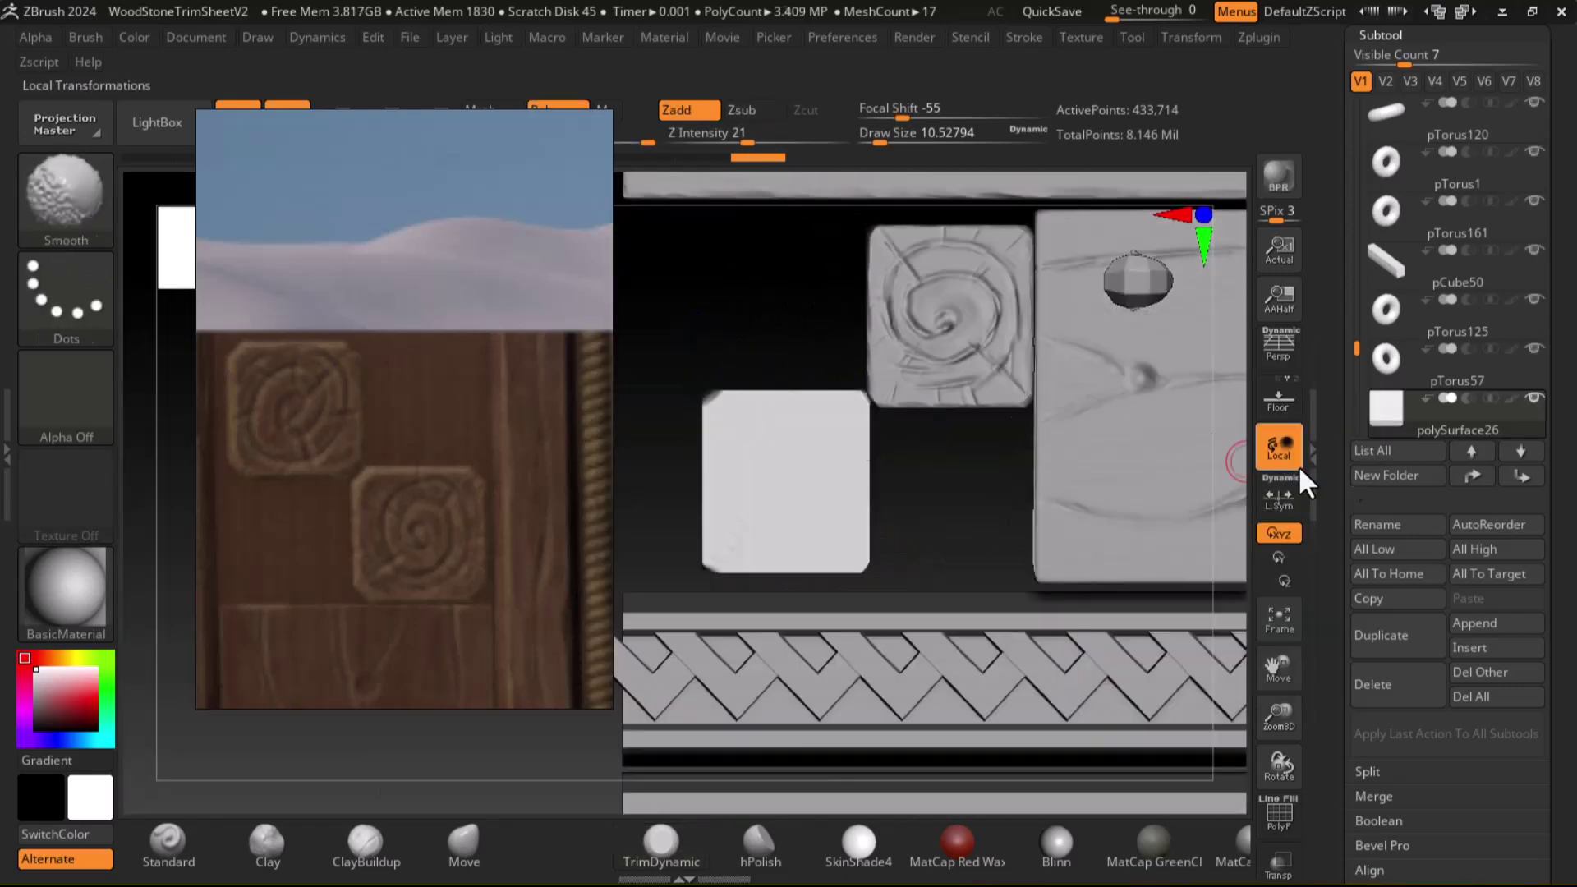
pyautogui.keyDown('shift'); pyautogui.click(1387, 417); pyautogui.keyUp('shift')
pyautogui.keyDown('alt'); pyautogui.moveTo(933, 559); pyautogui.dragTo(972, 629); pyautogui.keyUp('alt')
pyautogui.keyDown('shift'); pyautogui.moveTo(708, 567); pyautogui.dragTo(719, 576); pyautogui.keyUp('shift')
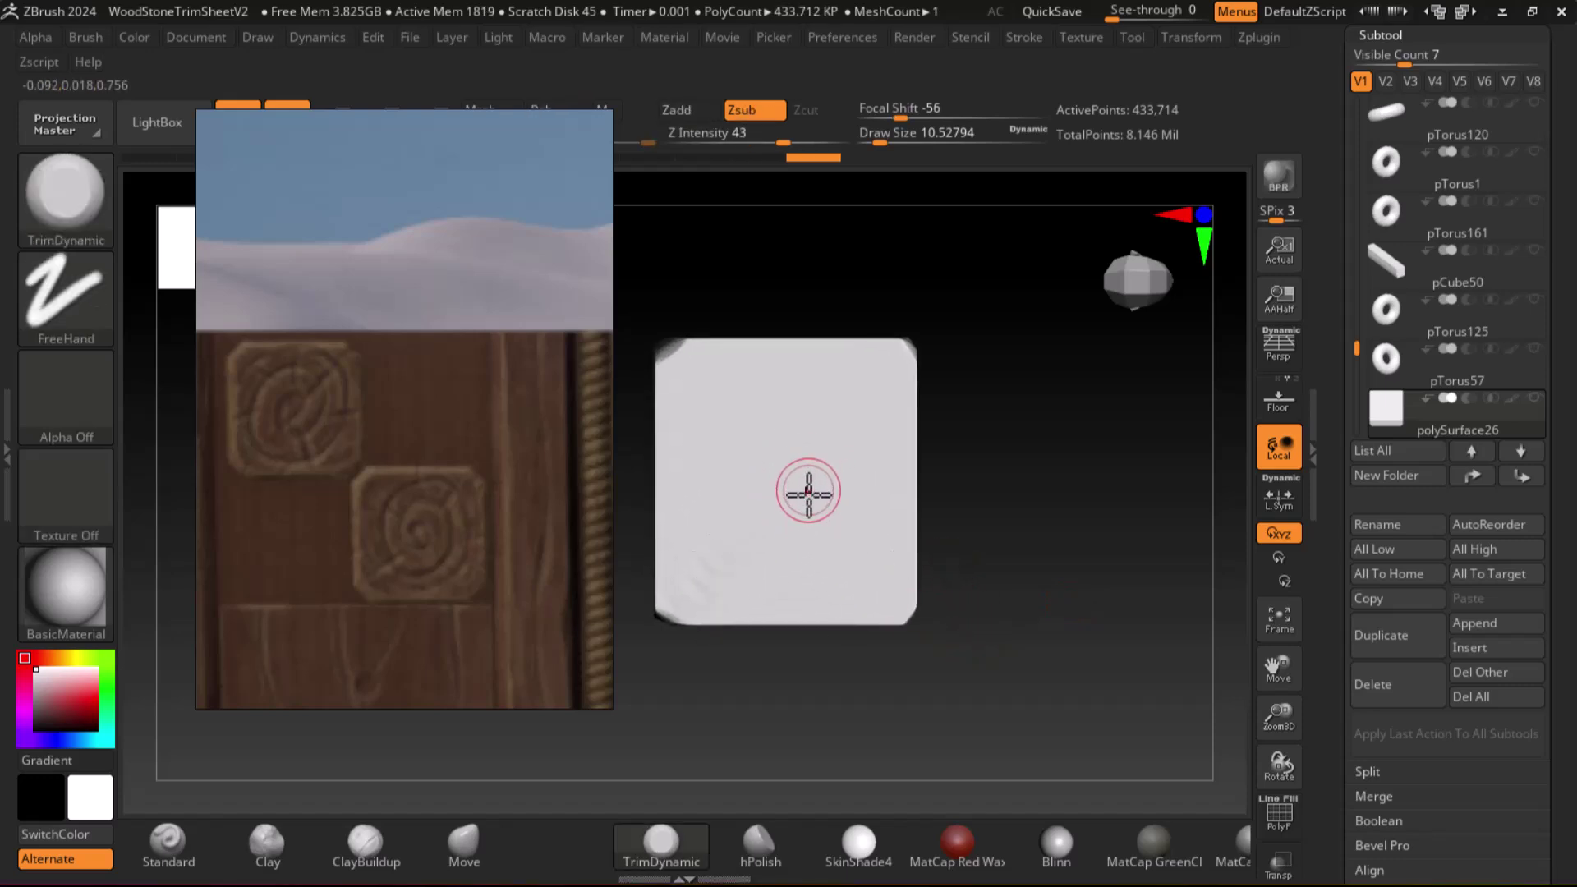
# Build up the inner spiral ring on the plain block with the ClayBuildup brush at draw size 6, following the reference
pyautogui.keyDown('alt'); pyautogui.moveTo(961, 524); pyautogui.dragTo(1030, 513); pyautogui.keyUp('alt')
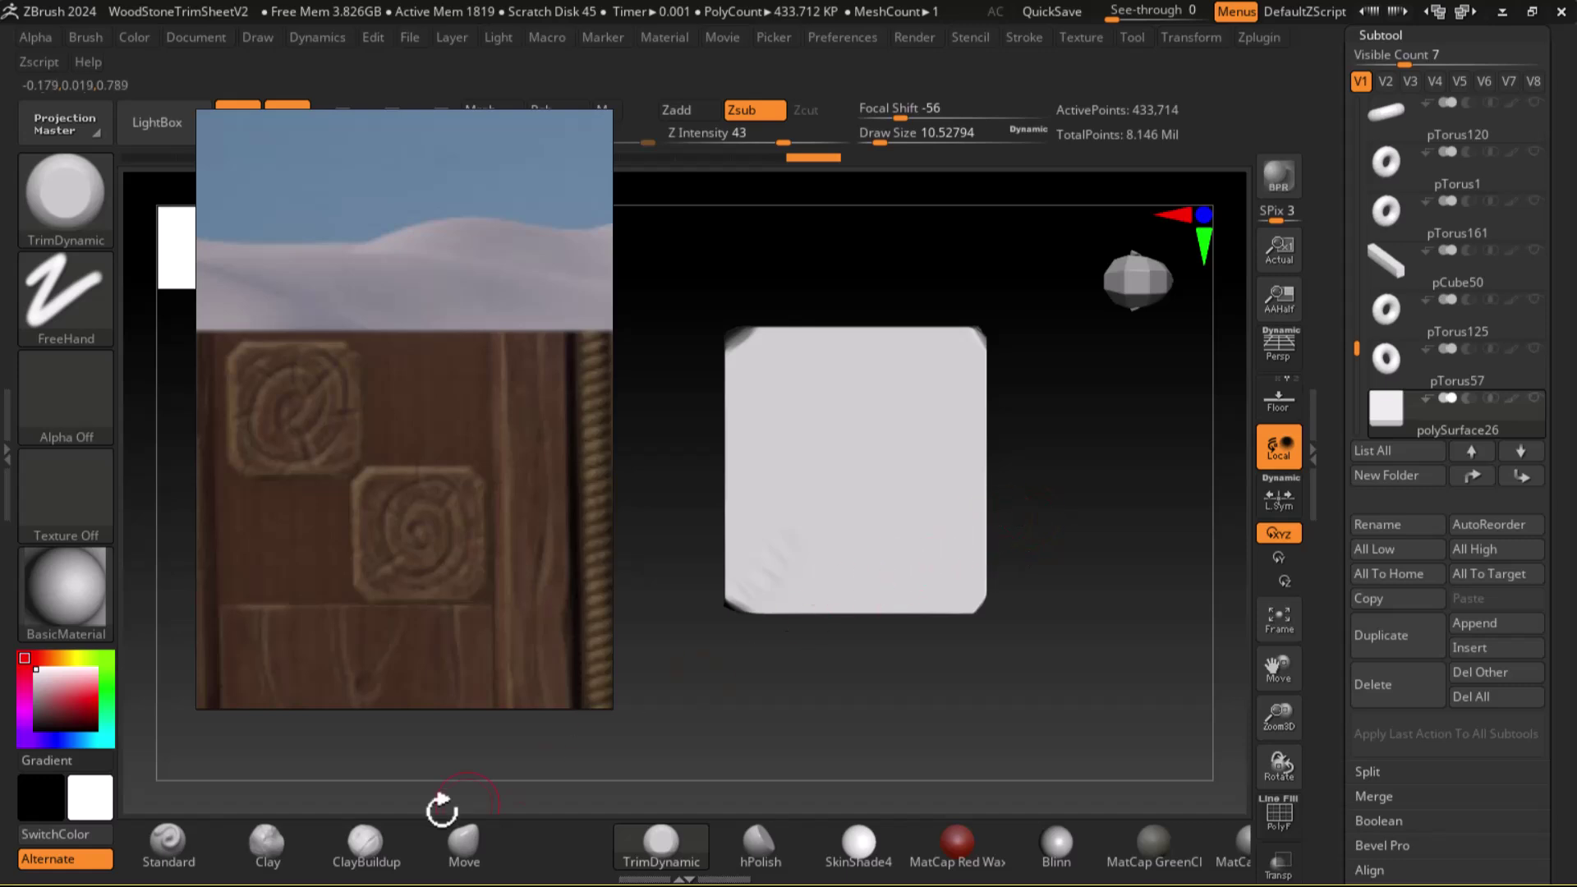
pyautogui.click(367, 846)
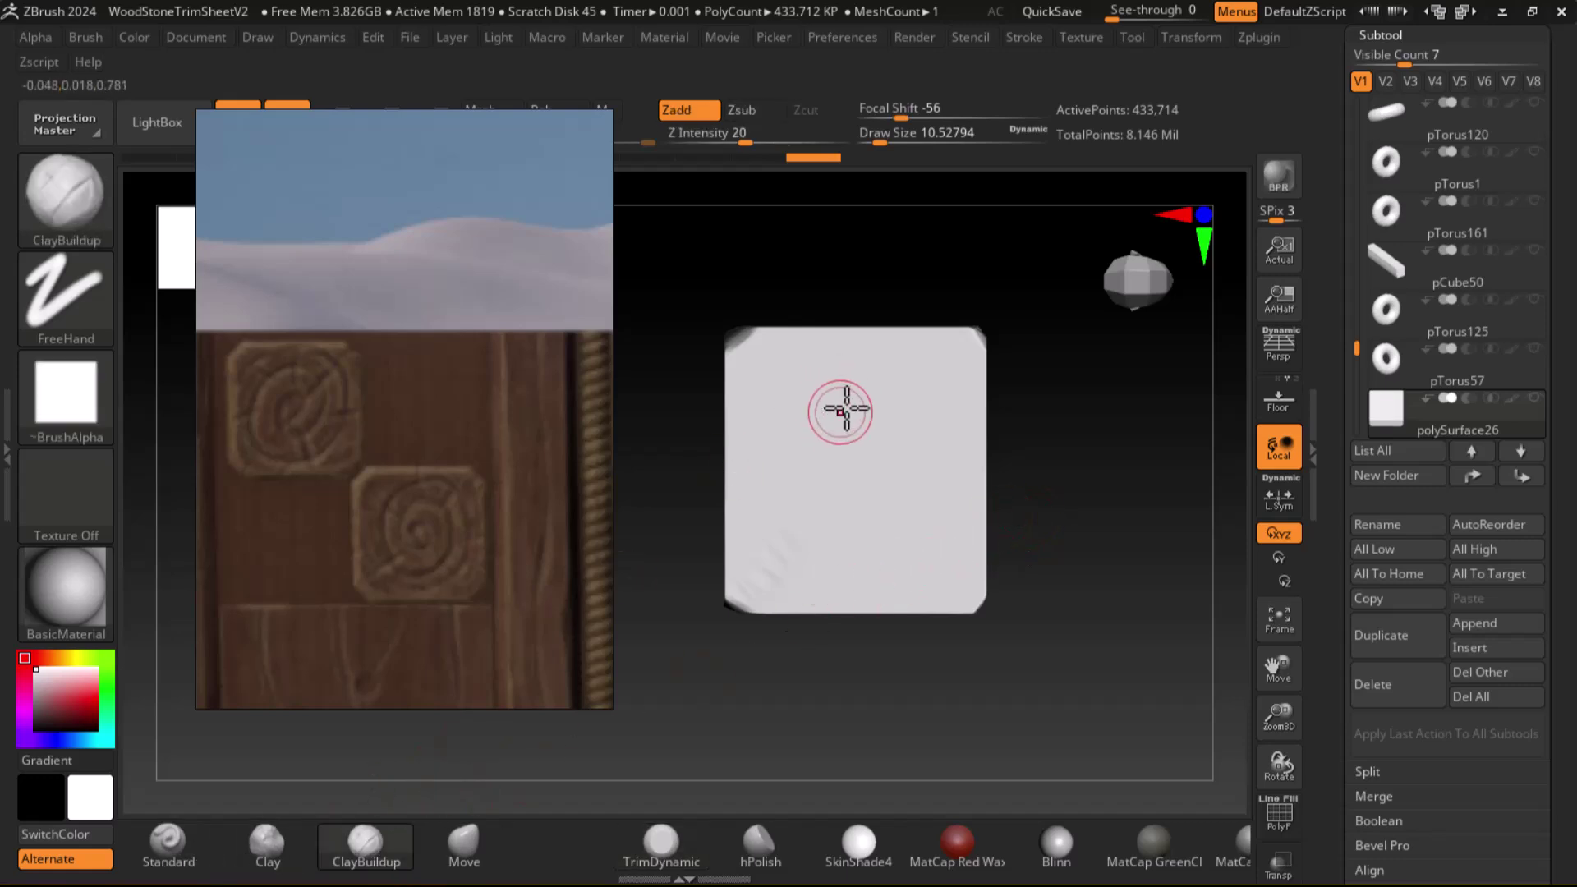
pyautogui.press('[')
pyautogui.press('[')
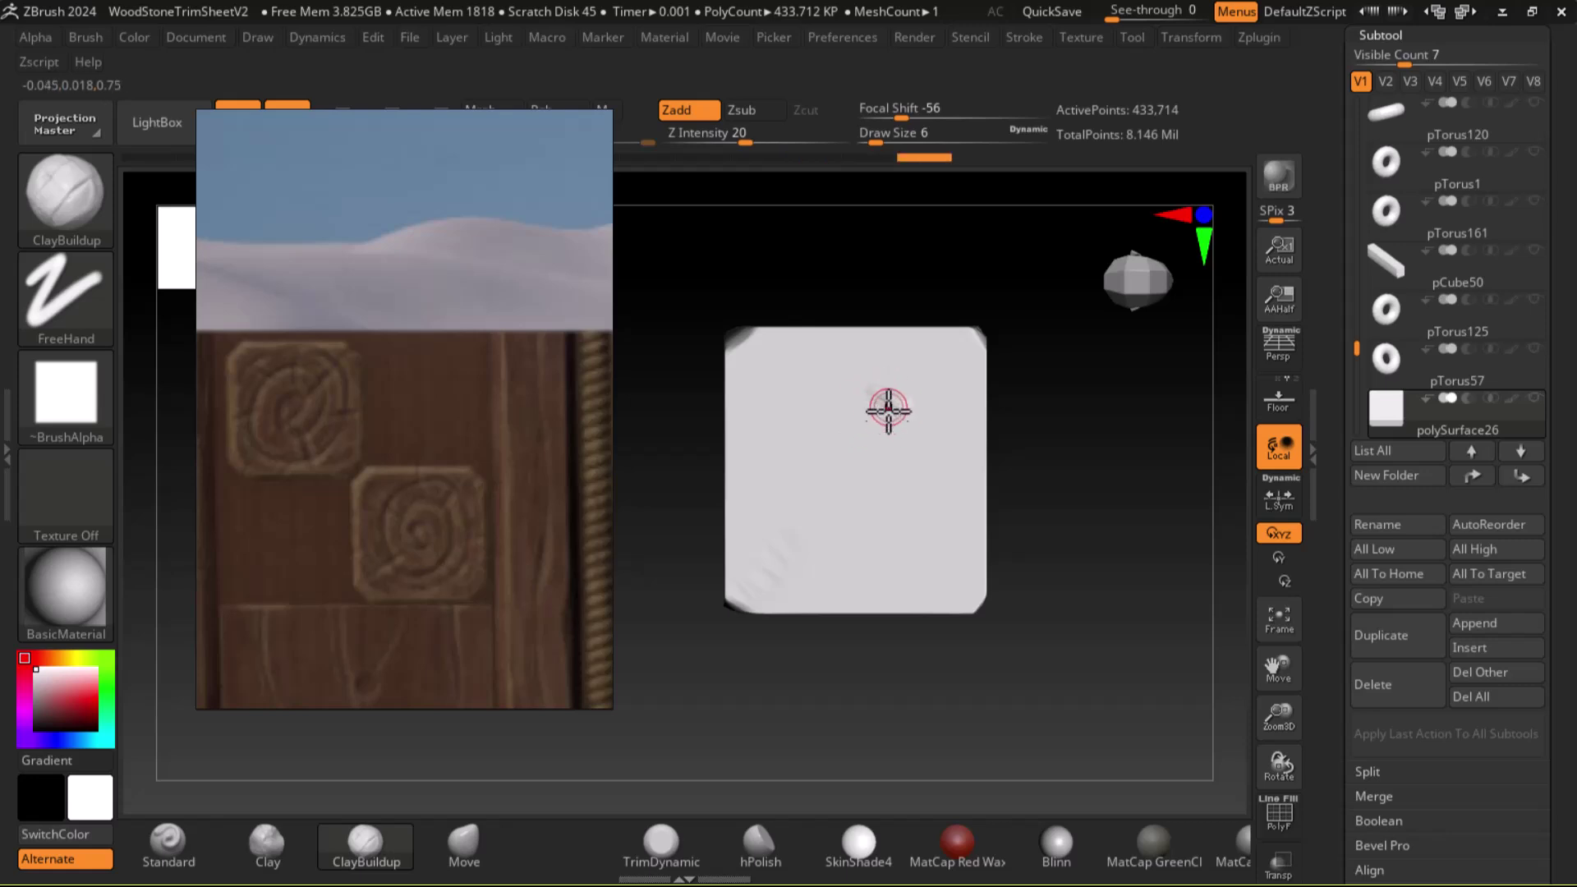
pyautogui.moveTo(877, 401)
pyautogui.mouseDown()
pyautogui.moveTo(864, 478)
pyautogui.moveTo(851, 404)
pyautogui.moveTo(809, 401)
pyautogui.moveTo(802, 510)
pyautogui.mouseUp()
pyautogui.moveTo(813, 444); pyautogui.dragTo(814, 524)
pyautogui.moveTo(778, 473); pyautogui.dragTo(848, 547)
pyautogui.moveTo(951, 451); pyautogui.dragTo(862, 552)
pyautogui.moveTo(955, 457); pyautogui.dragTo(835, 549)
pyautogui.moveTo(824, 496); pyautogui.dragTo(790, 422)
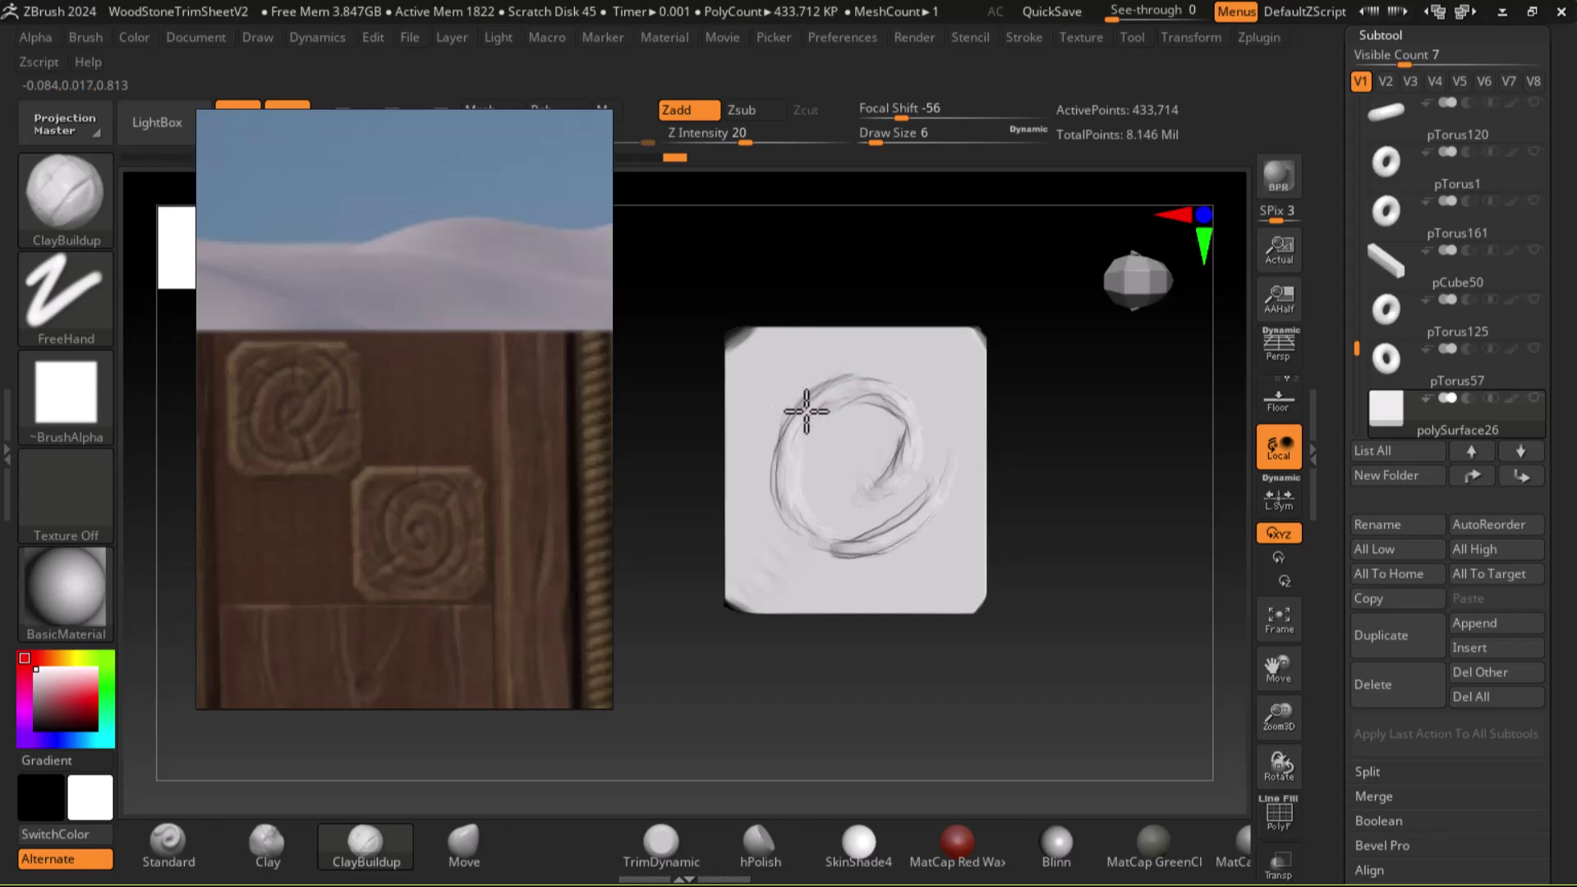
# Thicken the inner curl and build up a second, outer spiral ring around it with ClayBuildup strokes
pyautogui.moveTo(894, 400); pyautogui.dragTo(940, 422)
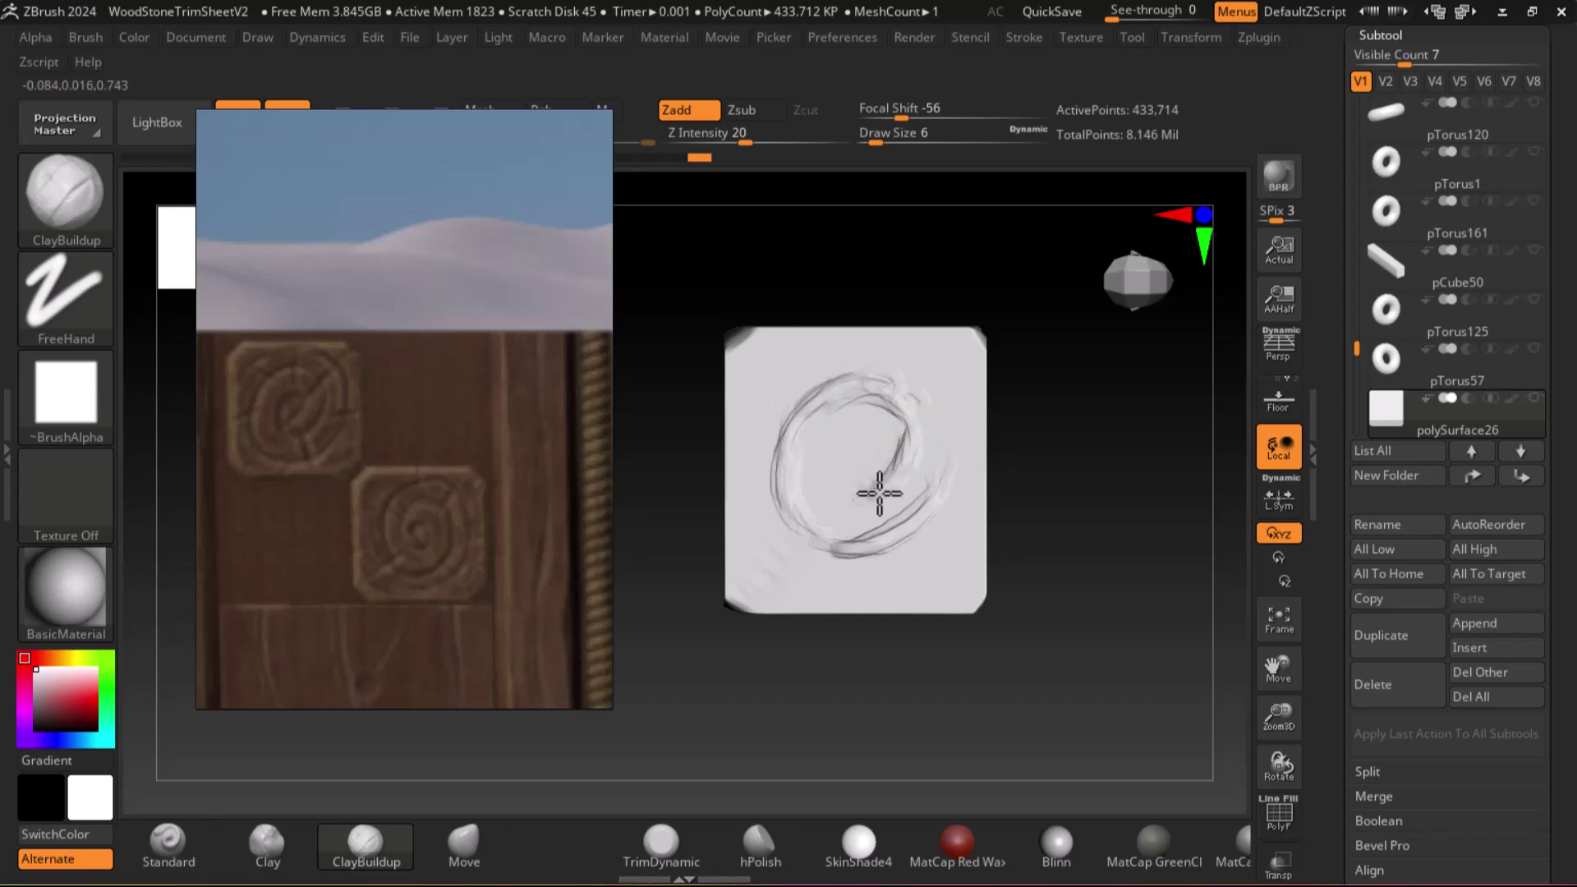
pyautogui.moveTo(888, 451)
pyautogui.mouseDown()
pyautogui.moveTo(923, 409)
pyautogui.moveTo(953, 415)
pyautogui.moveTo(947, 397)
pyautogui.mouseUp()
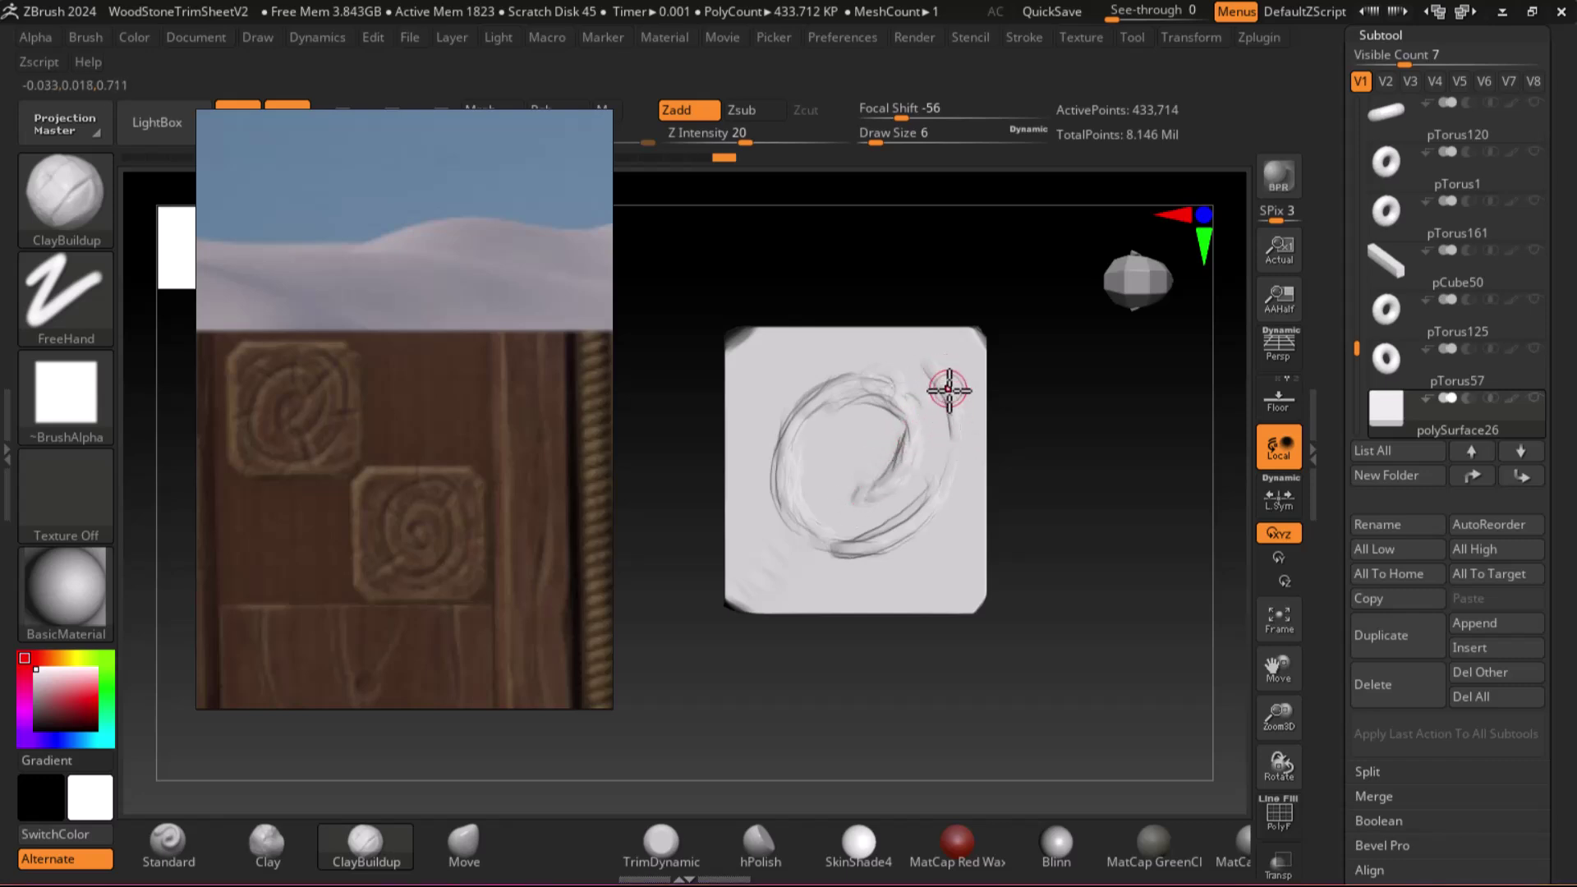
pyautogui.moveTo(942, 375)
pyautogui.mouseDown()
pyautogui.moveTo(855, 352)
pyautogui.moveTo(784, 384)
pyautogui.moveTo(750, 447)
pyautogui.moveTo(774, 570)
pyautogui.moveTo(894, 575)
pyautogui.moveTo(894, 527)
pyautogui.mouseUp()
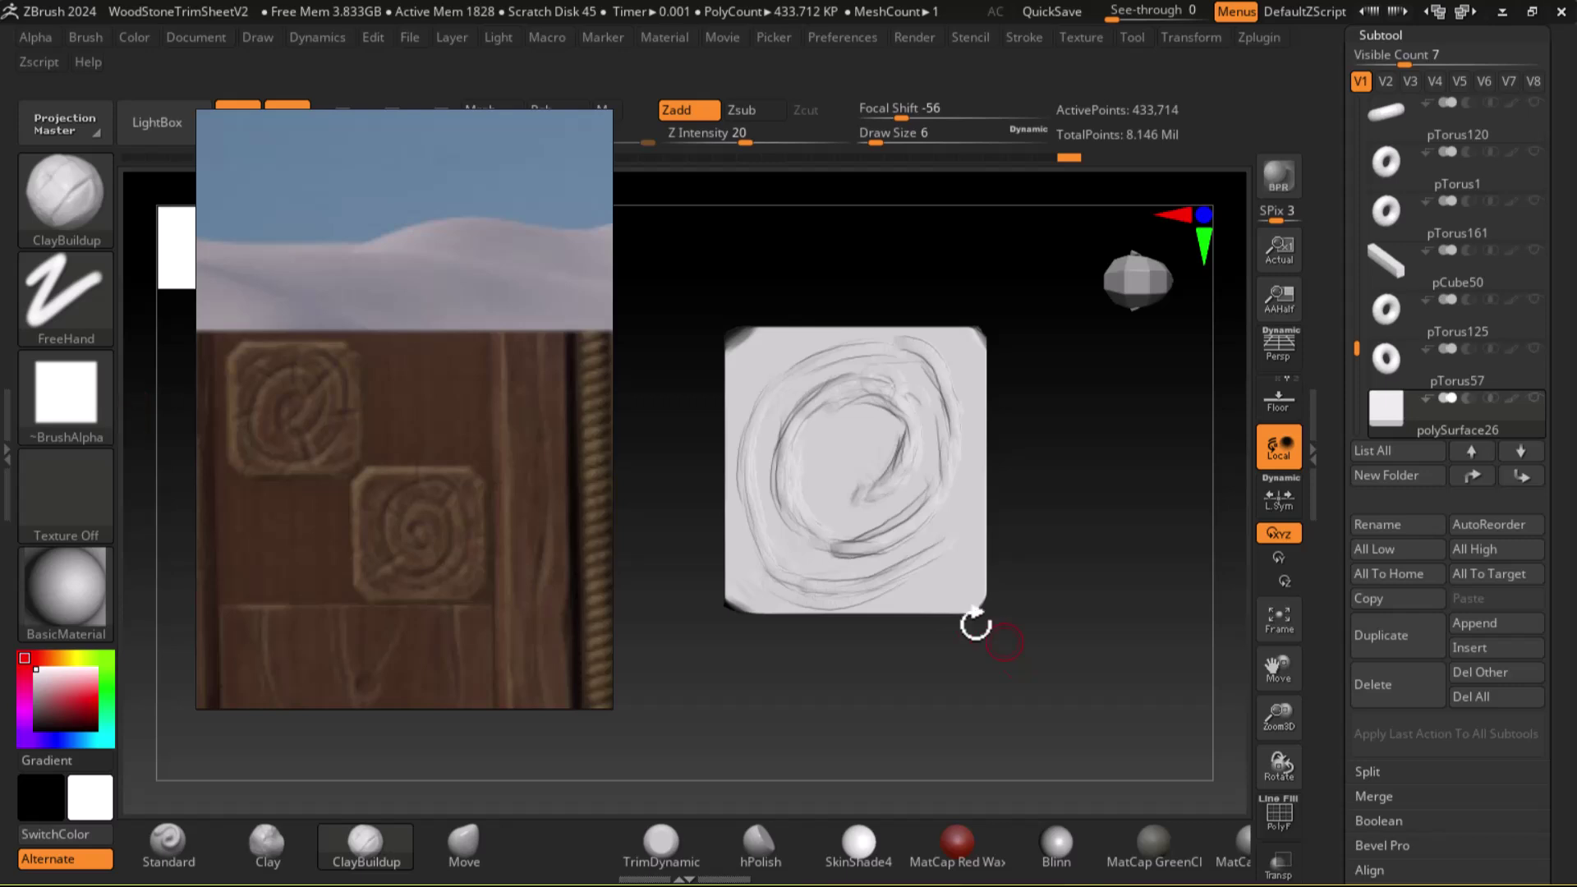
# Carve sharper grooves along the inner and outer spiral rings with the DamStandard brush
pyautogui.click(68, 197)
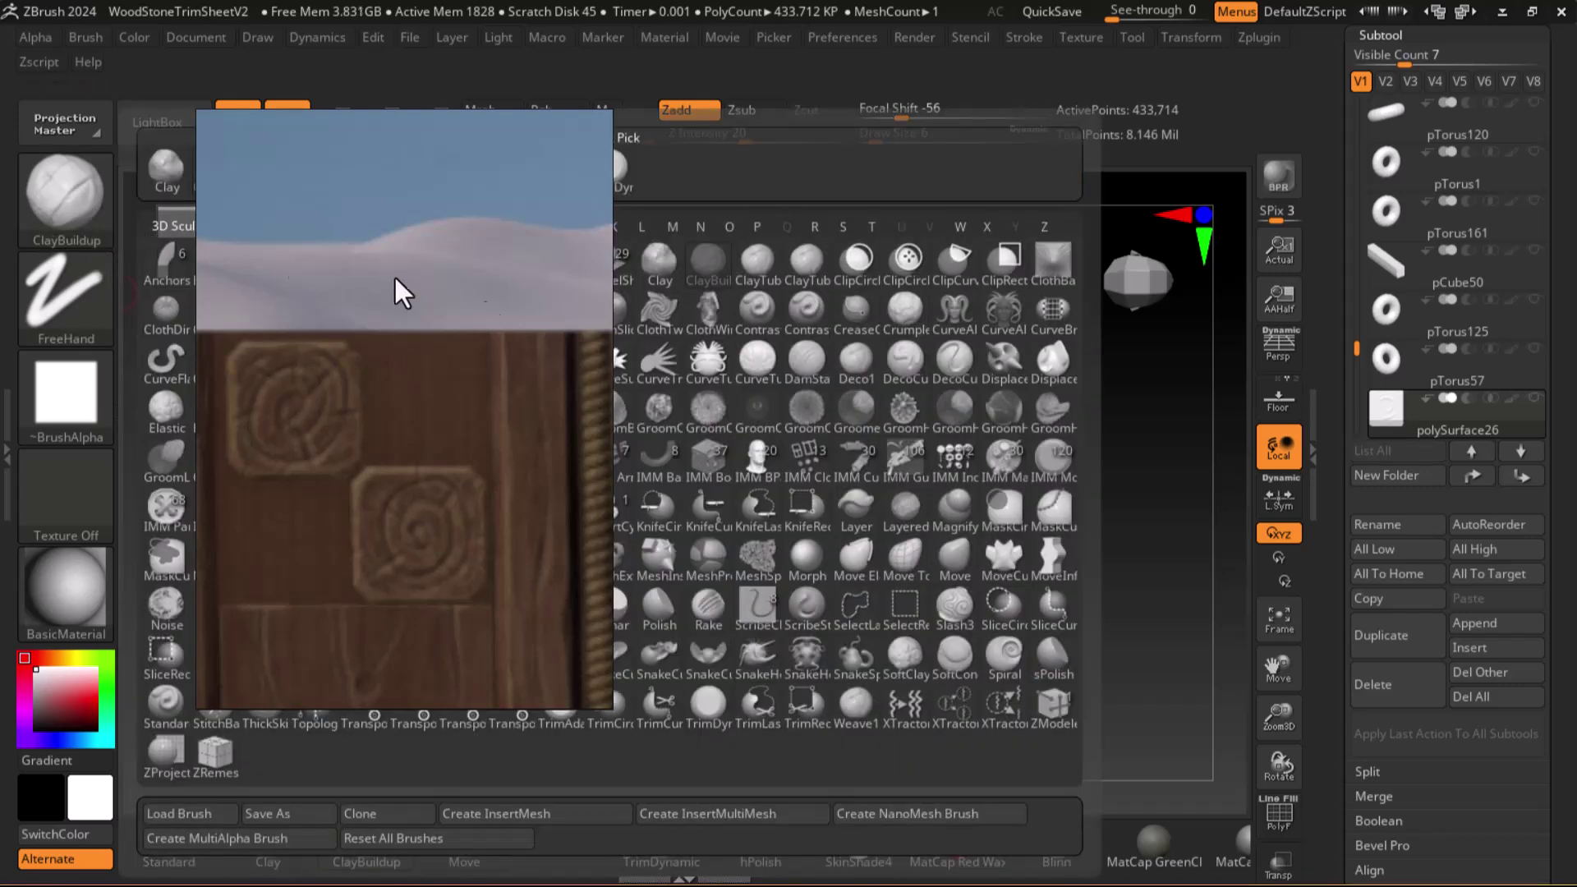
pyautogui.click(834, 459)
pyautogui.click(816, 380)
pyautogui.moveTo(1117, 534); pyautogui.dragTo(1082, 524)
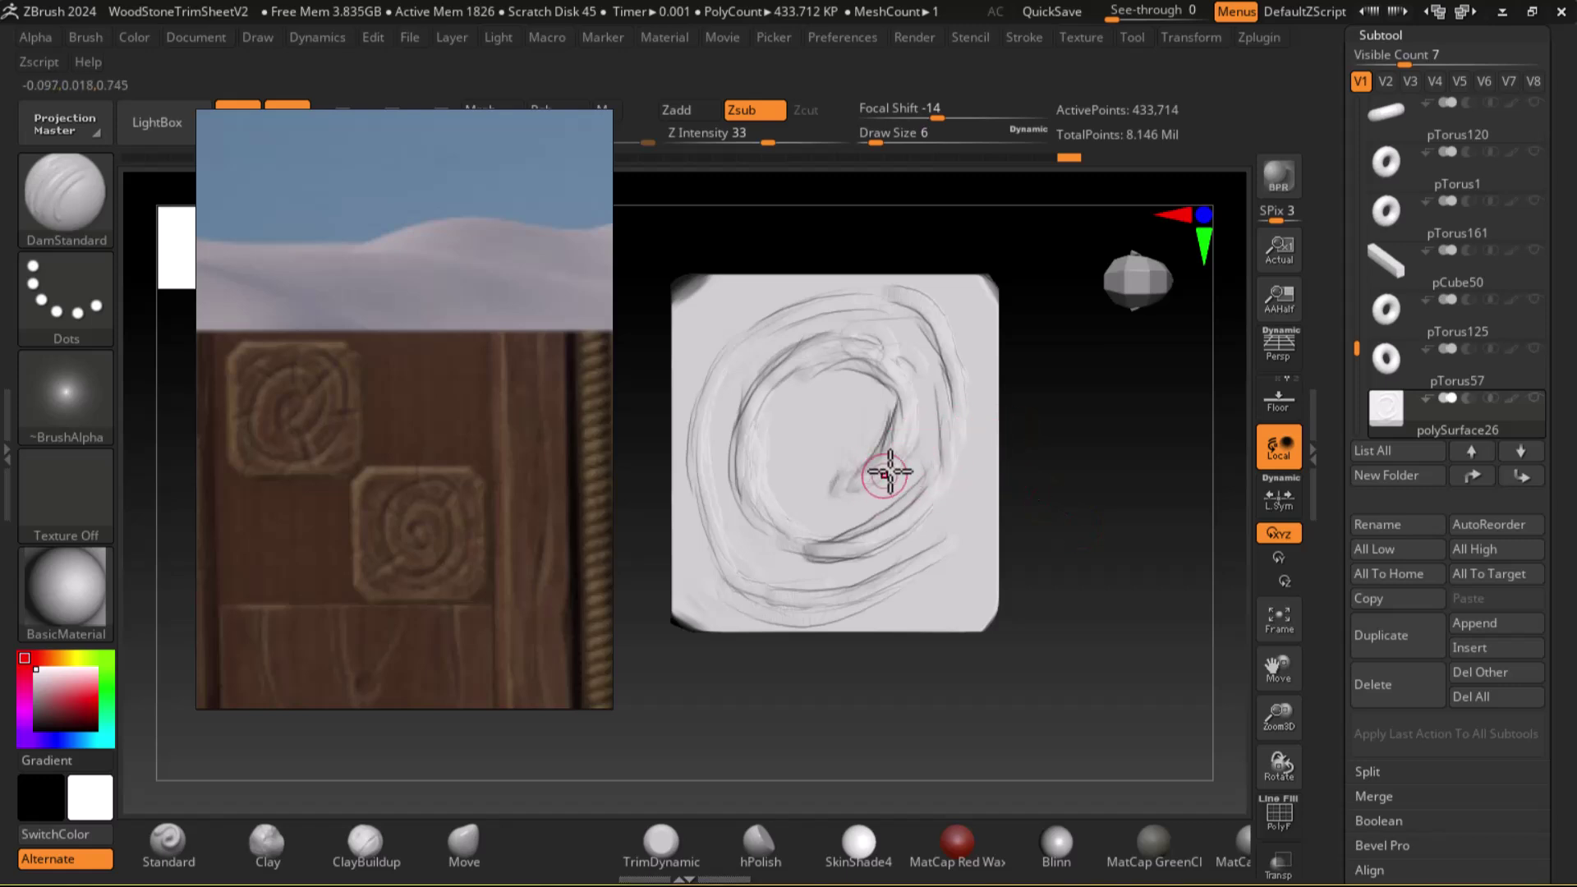
pyautogui.moveTo(896, 466); pyautogui.dragTo(855, 492)
pyautogui.moveTo(855, 493)
pyautogui.mouseDown()
pyautogui.moveTo(901, 463)
pyautogui.moveTo(926, 403)
pyautogui.mouseUp()
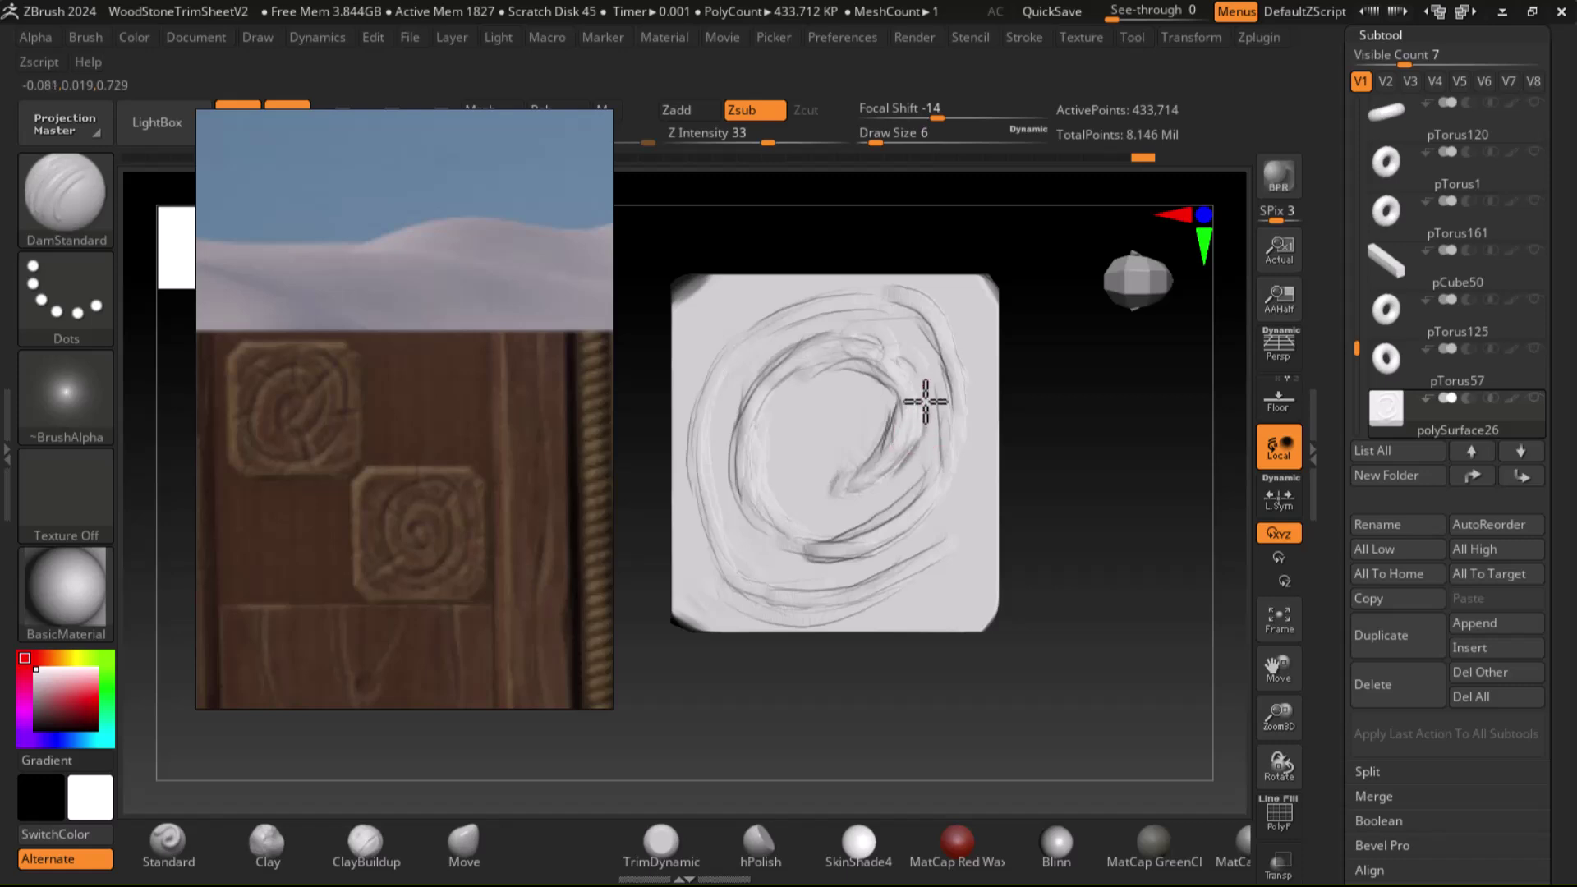
pyautogui.moveTo(886, 345)
pyautogui.mouseDown()
pyautogui.moveTo(896, 355)
pyautogui.moveTo(853, 339)
pyautogui.moveTo(875, 346)
pyautogui.mouseUp()
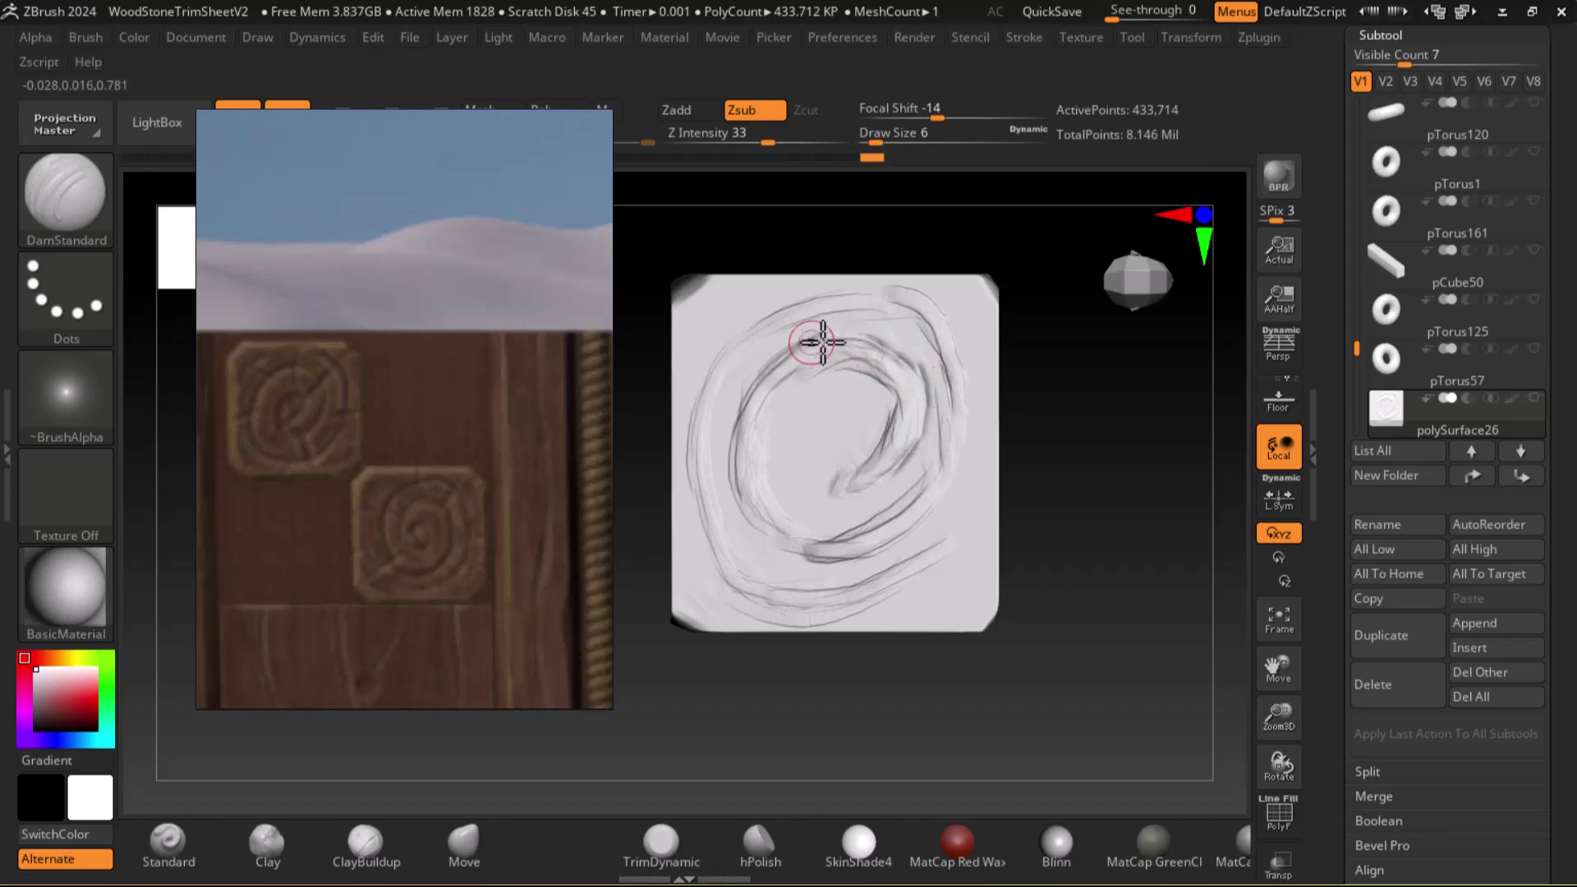
pyautogui.moveTo(757, 363); pyautogui.dragTo(791, 347)
pyautogui.moveTo(740, 399)
pyautogui.mouseDown()
pyautogui.moveTo(732, 479)
pyautogui.moveTo(781, 556)
pyautogui.moveTo(799, 556)
pyautogui.moveTo(772, 551)
pyautogui.moveTo(861, 562)
pyautogui.moveTo(971, 405)
pyautogui.moveTo(944, 324)
pyautogui.moveTo(905, 295)
pyautogui.moveTo(720, 366)
pyautogui.moveTo(732, 342)
pyautogui.moveTo(682, 504)
pyautogui.moveTo(693, 451)
pyautogui.moveTo(694, 517)
pyautogui.moveTo(750, 605)
pyautogui.moveTo(792, 619)
pyautogui.moveTo(926, 584)
pyautogui.moveTo(909, 582)
pyautogui.mouseUp()
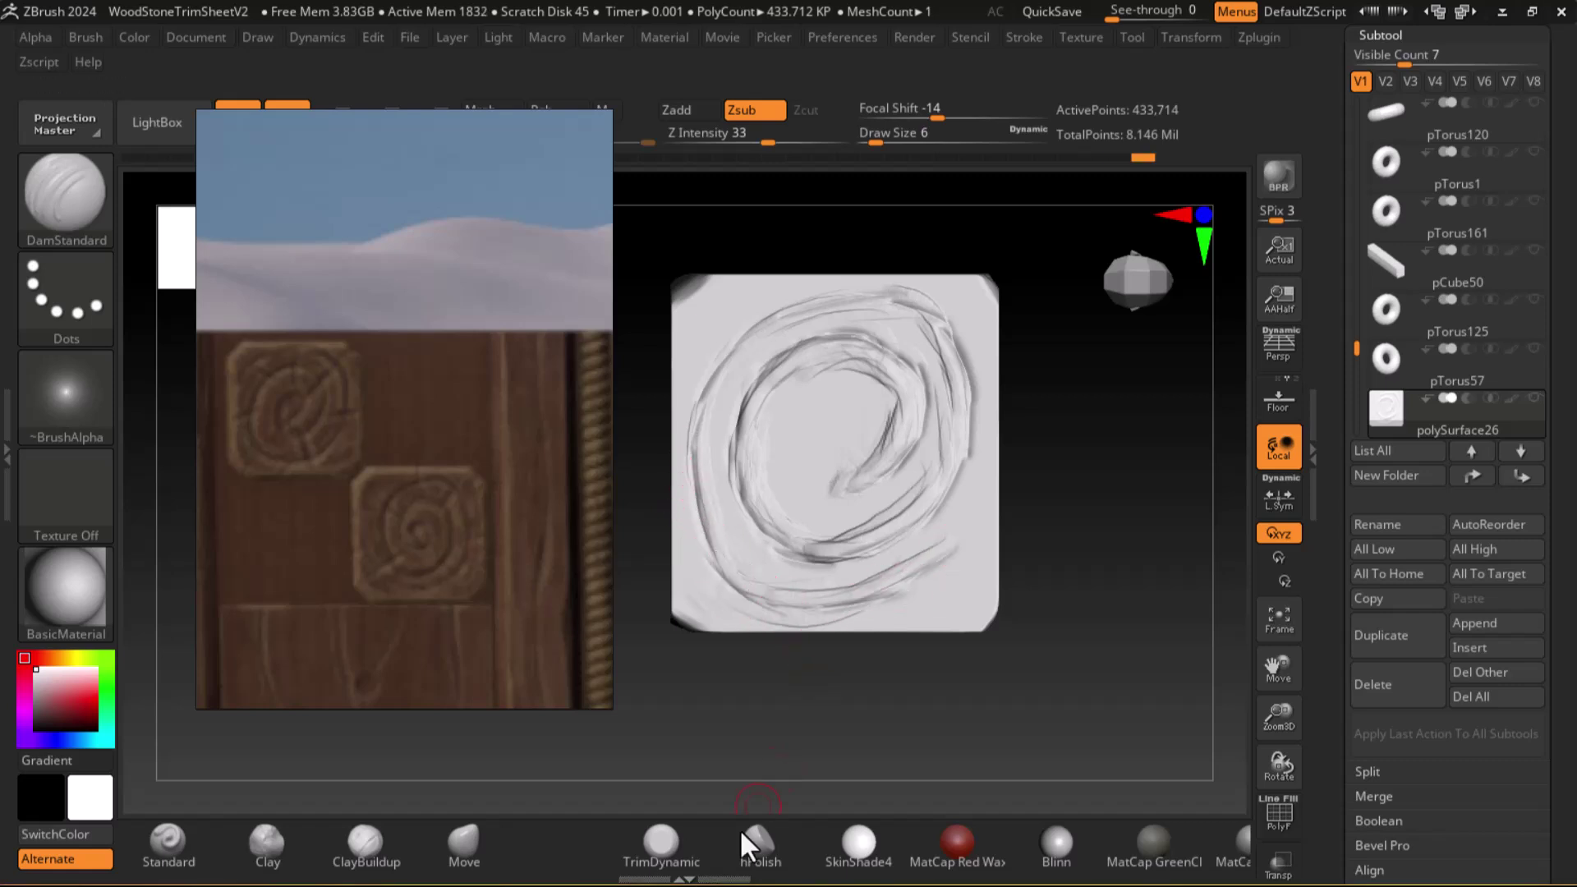
# Flatten the raised ridges and rough clay strokes across the spiral rings with the TrimDynamic brush
pyautogui.click(662, 842)
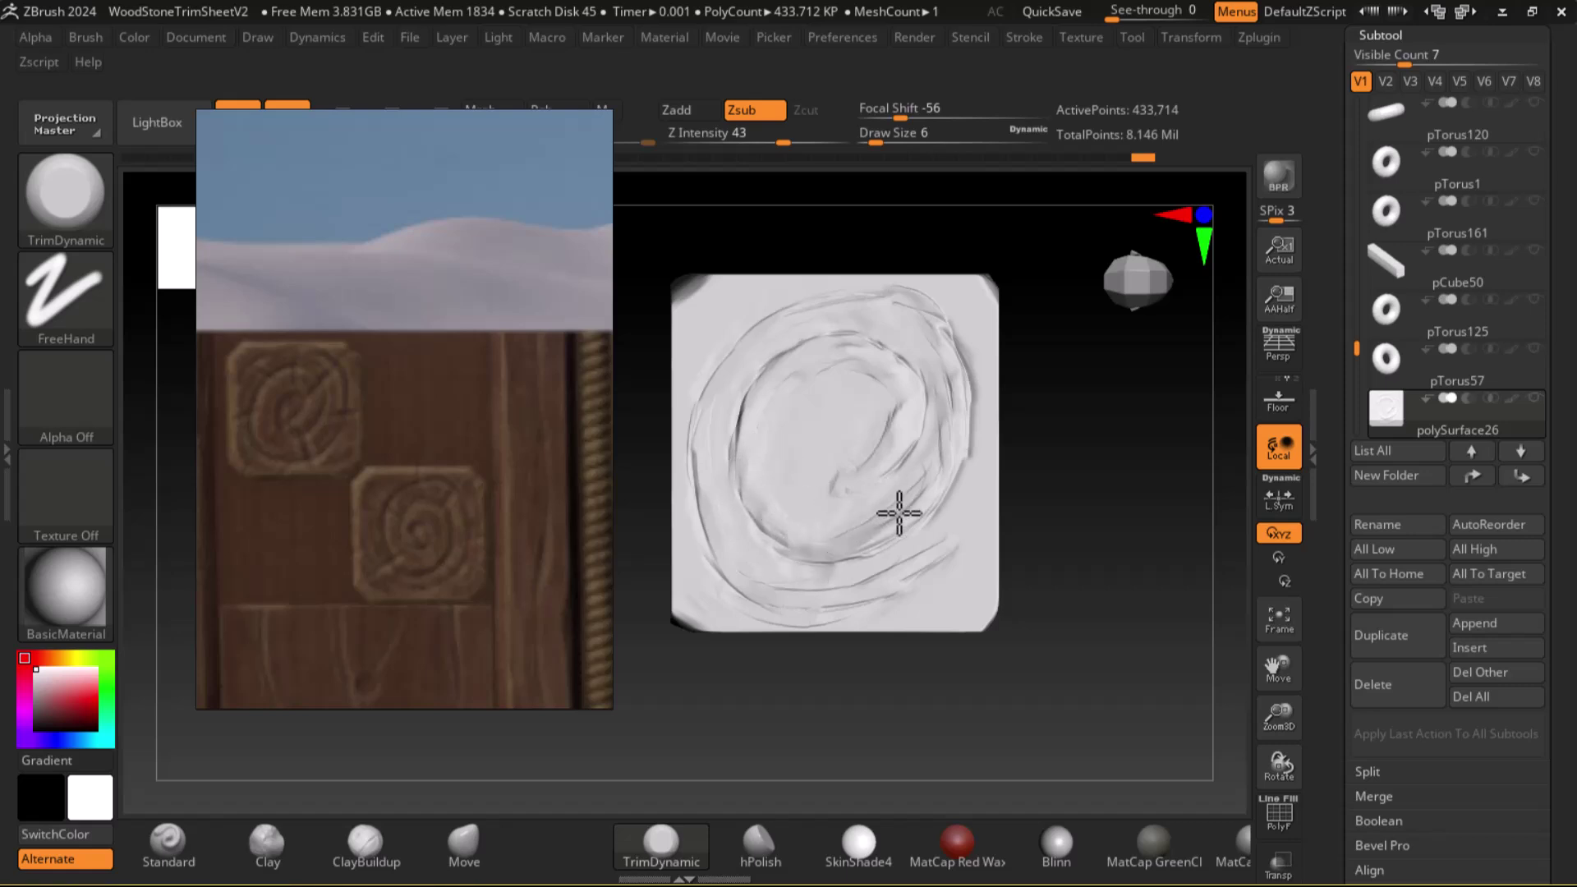
pyautogui.moveTo(813, 311); pyautogui.dragTo(706, 390)
pyautogui.moveTo(1068, 566)
pyautogui.keyDown('shift'); pyautogui.mouseDown()
pyautogui.moveTo(1123, 556)
pyautogui.moveTo(1105, 522)
pyautogui.mouseUp(); pyautogui.keyUp('shift')
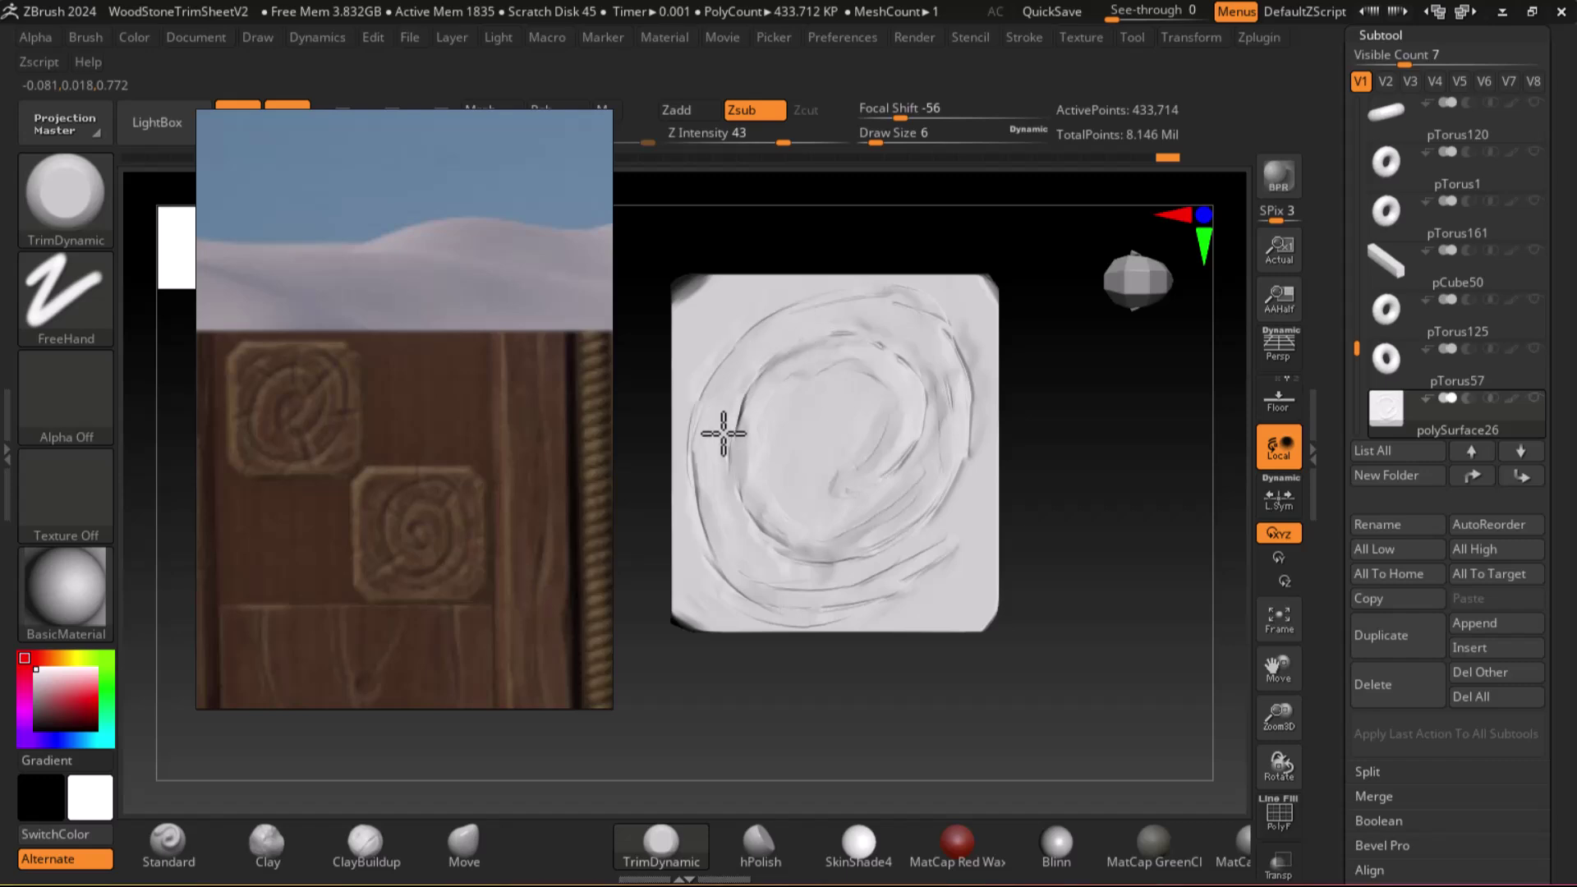
# Switch to the Standard brush, undo the last stroke, and set the brush to subtract with a Z Intensity of 41
pyautogui.click(169, 843)
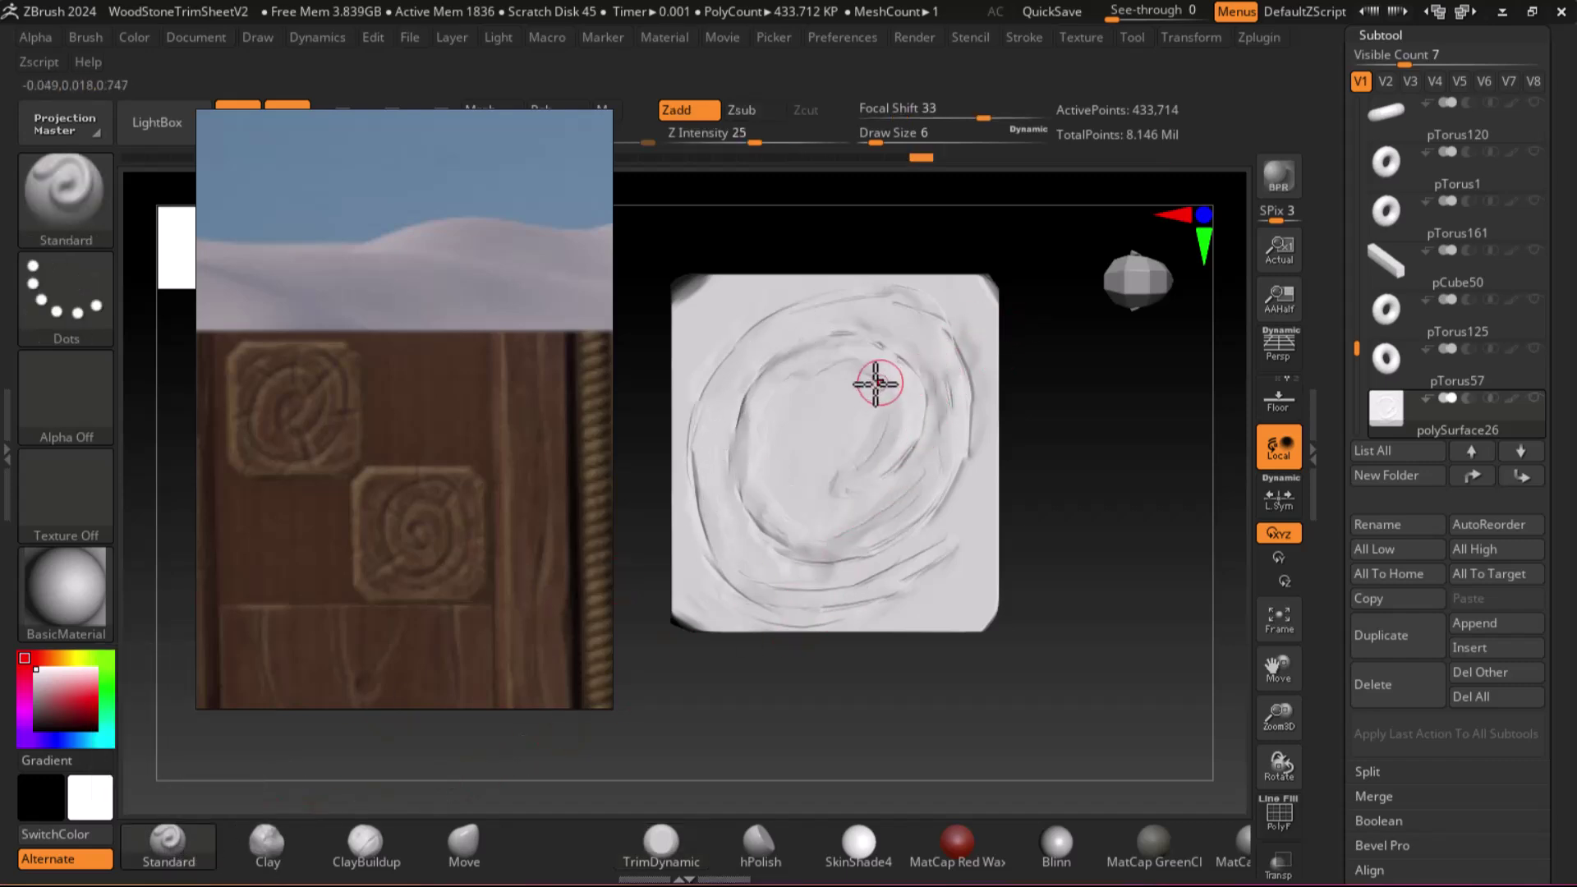
pyautogui.hotkey('ctrl', 'z')
pyautogui.click(753, 110)
pyautogui.moveTo(758, 134); pyautogui.dragTo(786, 136)
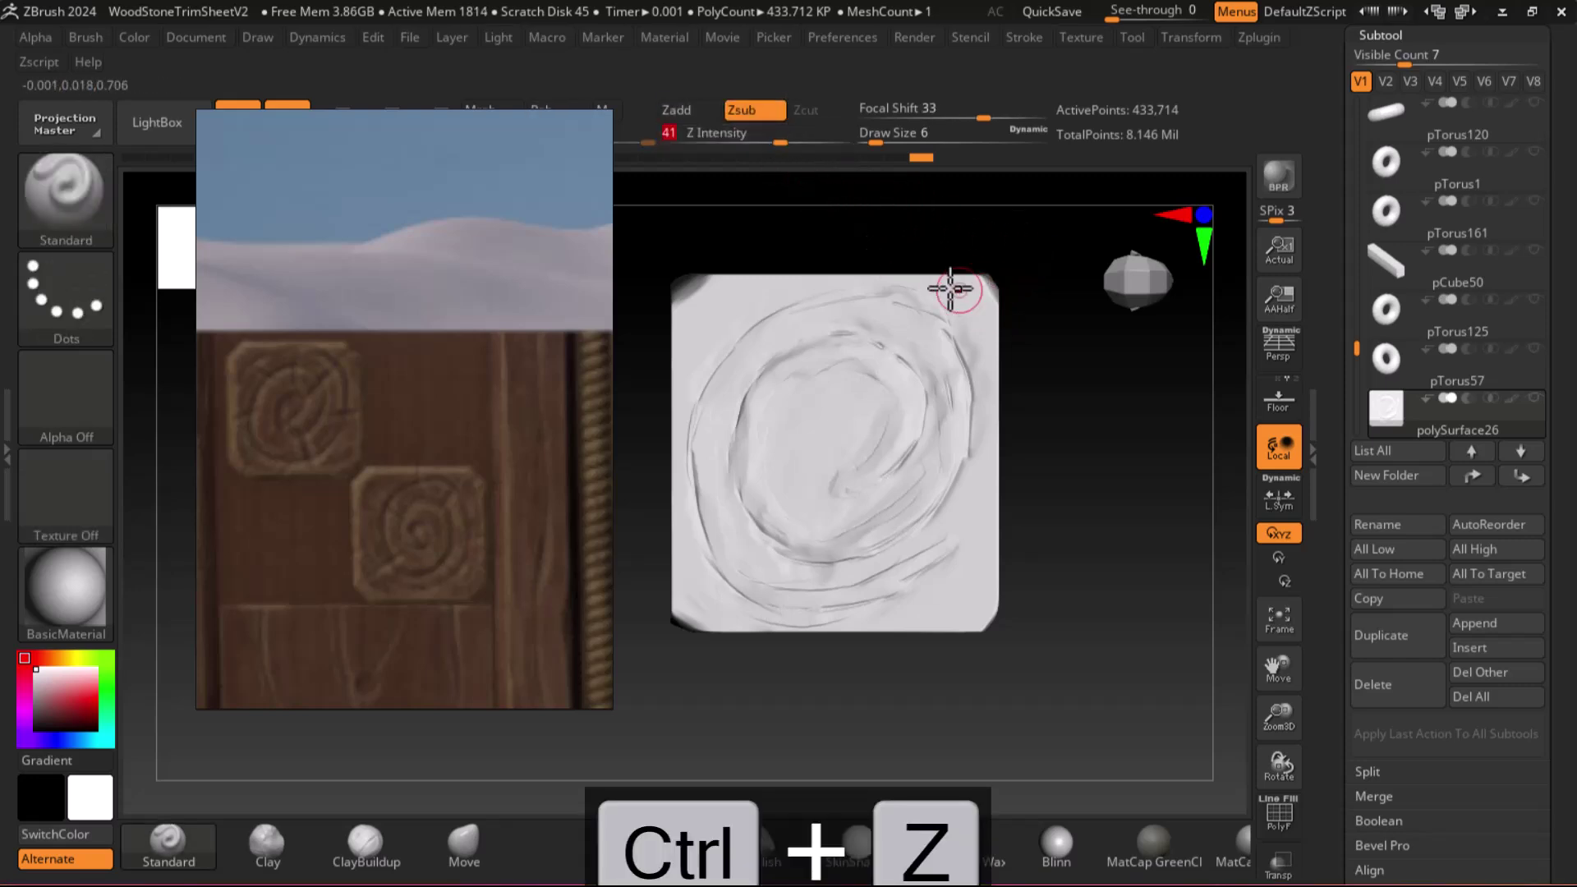
pyautogui.moveTo(895, 379); pyautogui.dragTo(986, 293)
pyautogui.moveTo(1059, 344)
pyautogui.mouseDown()
pyautogui.moveTo(1126, 433)
pyautogui.moveTo(1103, 449)
pyautogui.moveTo(1108, 387)
pyautogui.mouseUp()
pyautogui.hotkey('ctrl', 'z')
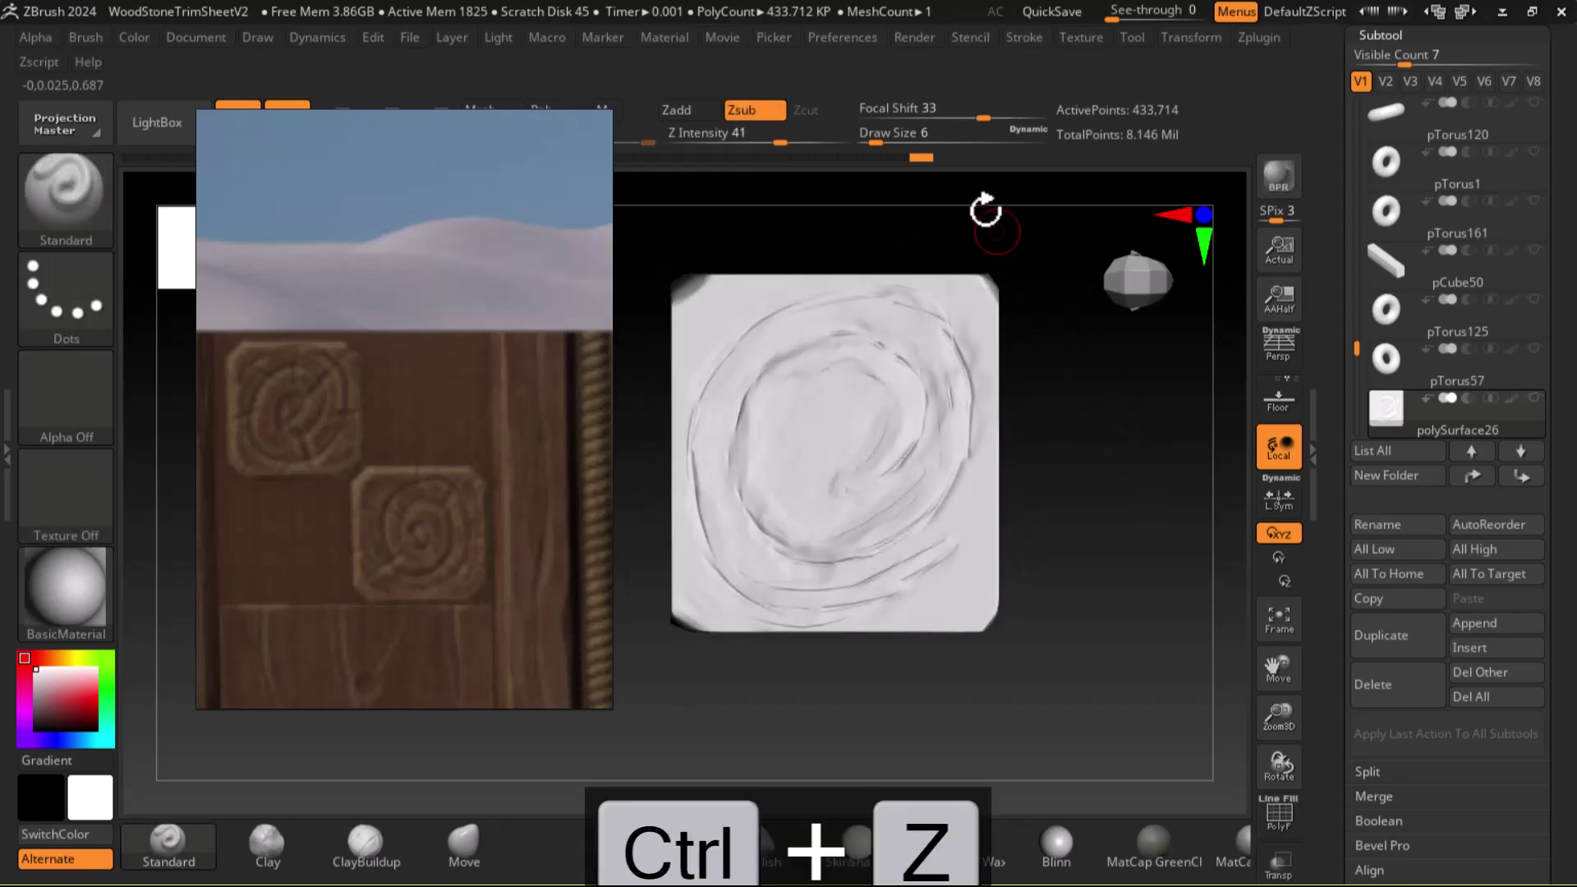
# Set the Focal Shift to 73 and carve a deep diagonal crack to the upper-right corner plus a short one at the right edge
pyautogui.moveTo(977, 118); pyautogui.dragTo(967, 113)
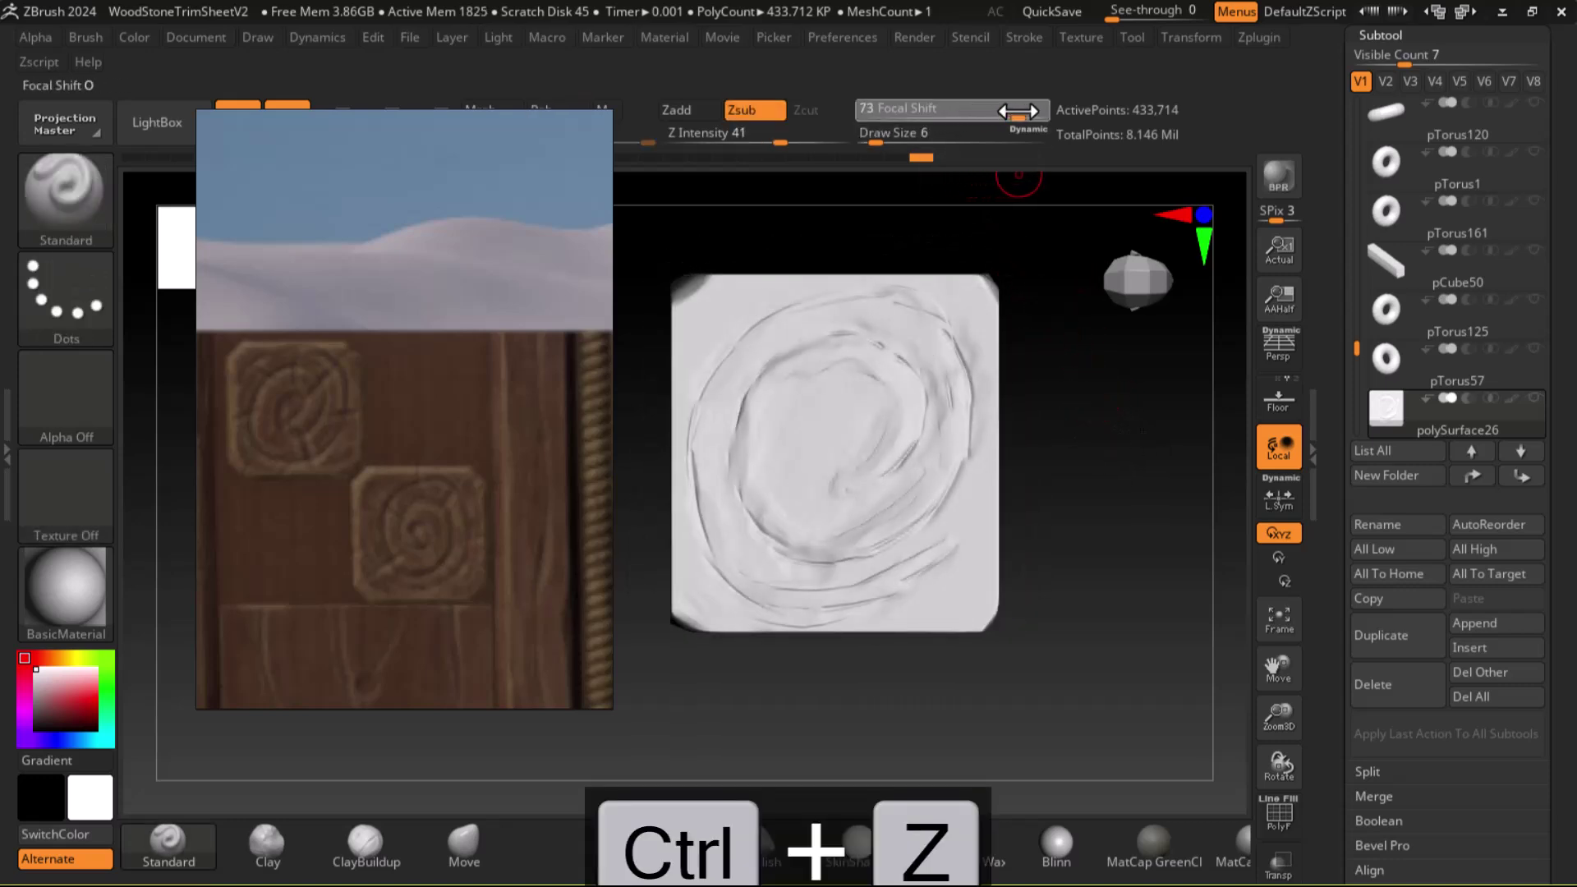
pyautogui.moveTo(890, 366); pyautogui.dragTo(972, 293)
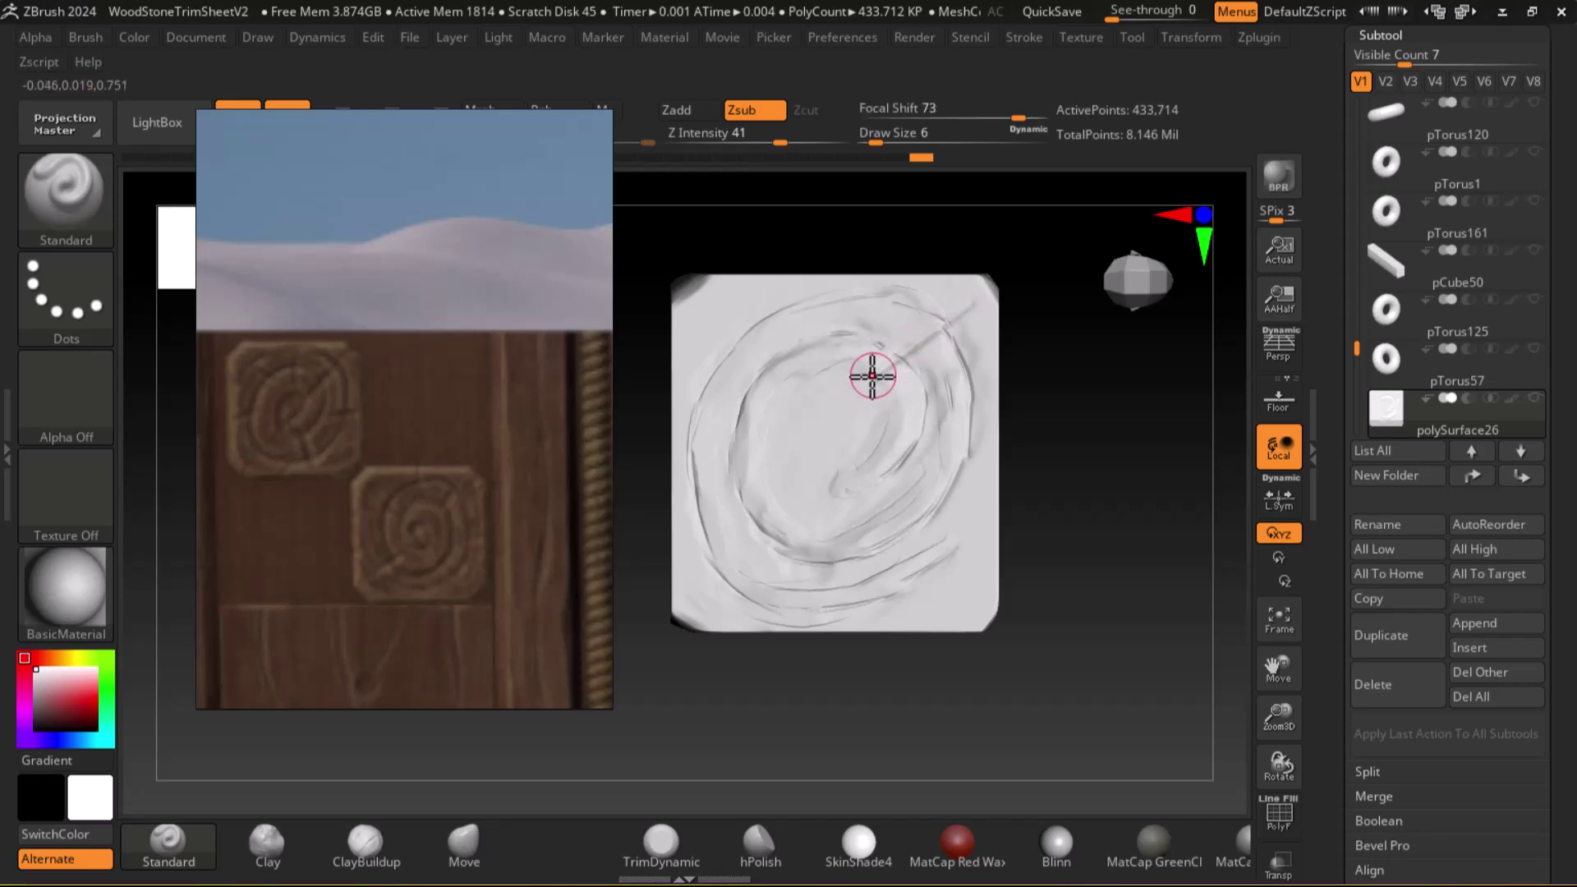
pyautogui.moveTo(878, 374); pyautogui.dragTo(953, 316)
pyautogui.moveTo(871, 379); pyautogui.dragTo(988, 294)
pyautogui.moveTo(1049, 373)
pyautogui.mouseDown()
pyautogui.moveTo(1093, 366)
pyautogui.moveTo(1088, 388)
pyautogui.mouseUp()
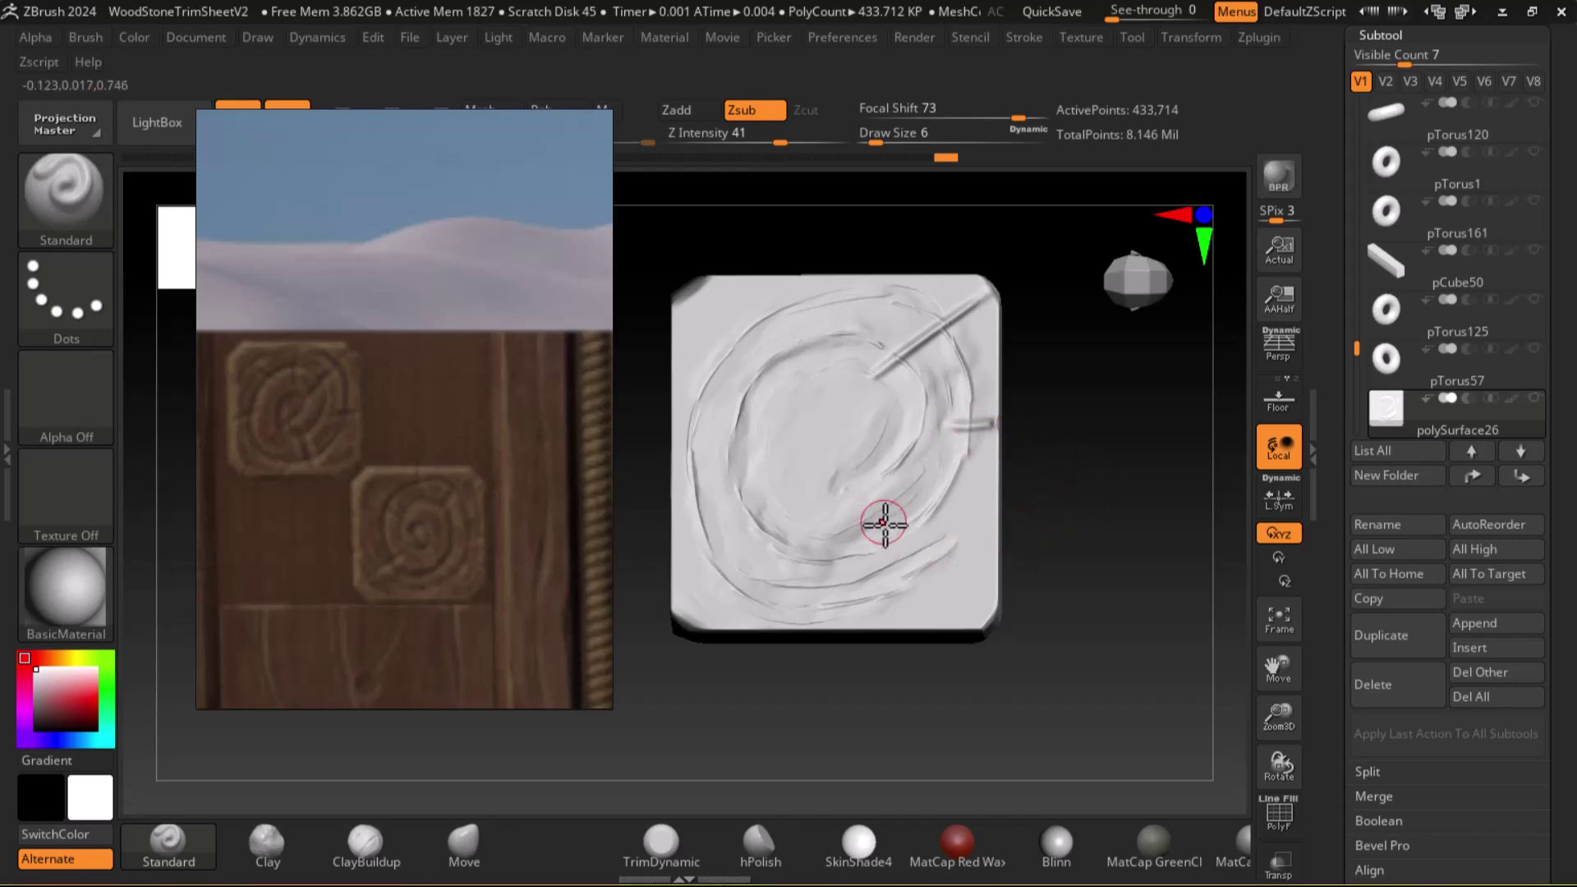
# Carve radial cracks from the inner spiral ring out to the block's bottom edge and left edge
pyautogui.moveTo(860, 486); pyautogui.dragTo(904, 579)
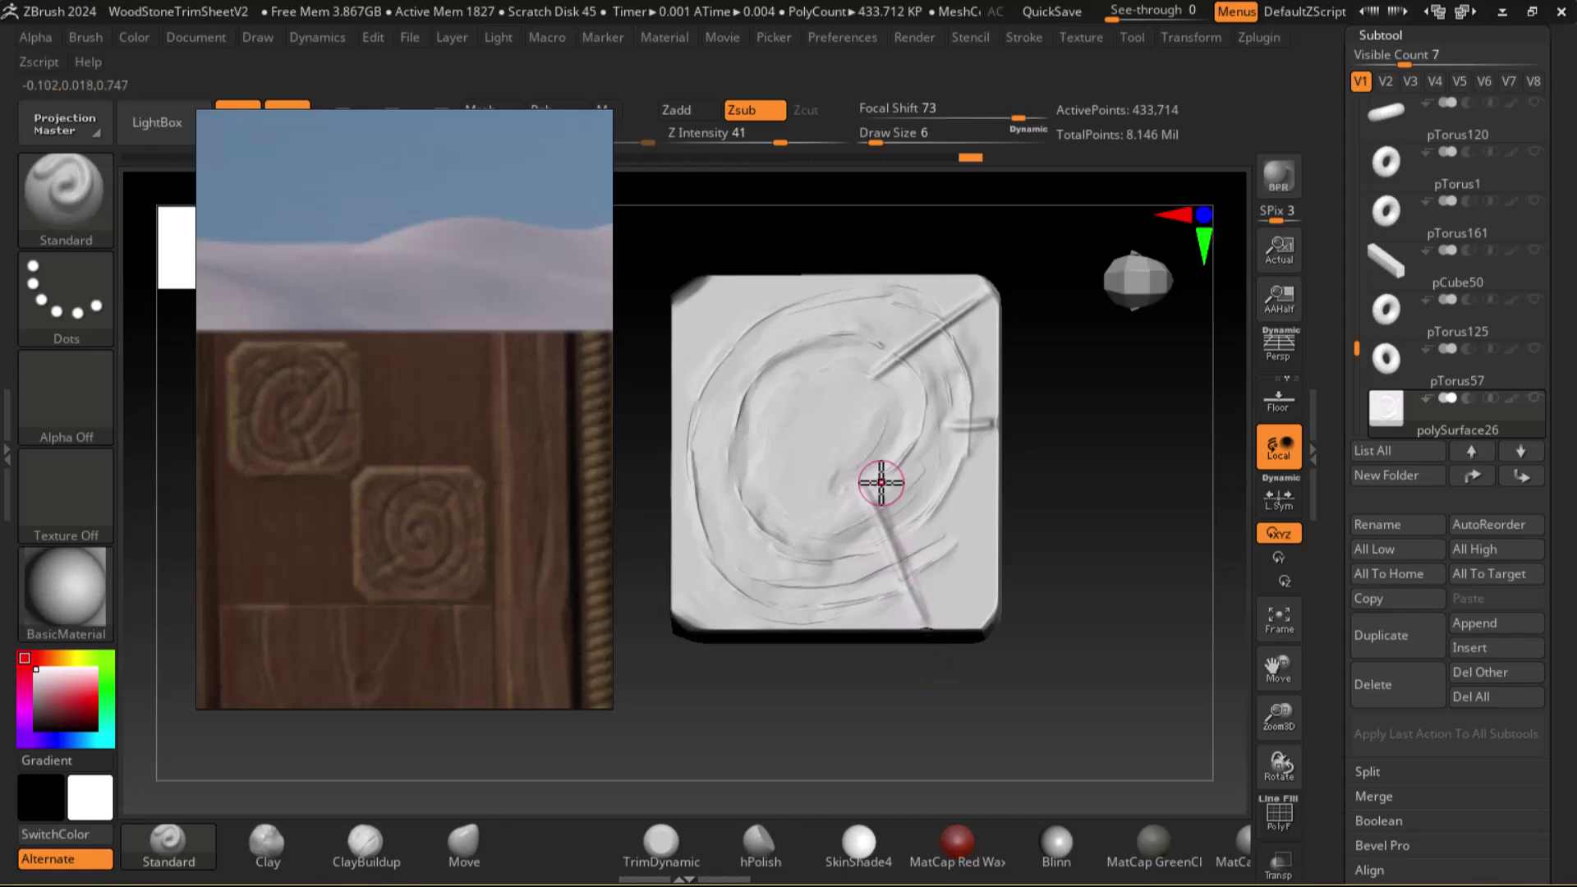
pyautogui.moveTo(753, 469); pyautogui.dragTo(667, 517)
# Carve shorter radial cracks across the upper-left, top, lower-left and lower-right parts of the spiral rings
pyautogui.keyDown('alt'); pyautogui.moveTo(1018, 501); pyautogui.dragTo(1095, 477); pyautogui.keyUp('alt')
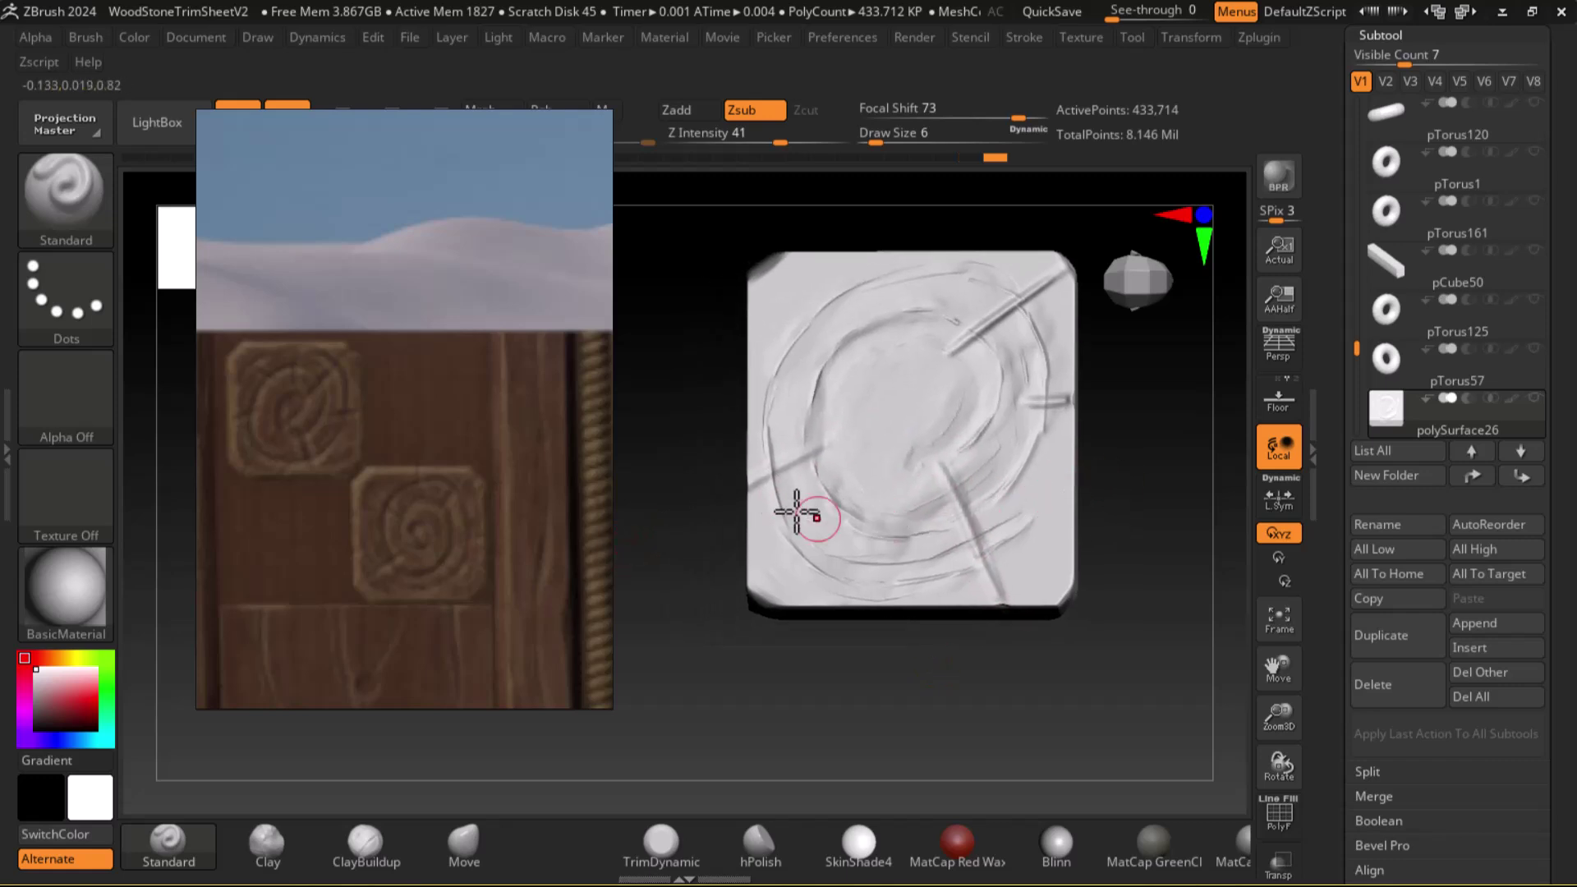
pyautogui.moveTo(825, 313); pyautogui.dragTo(867, 363)
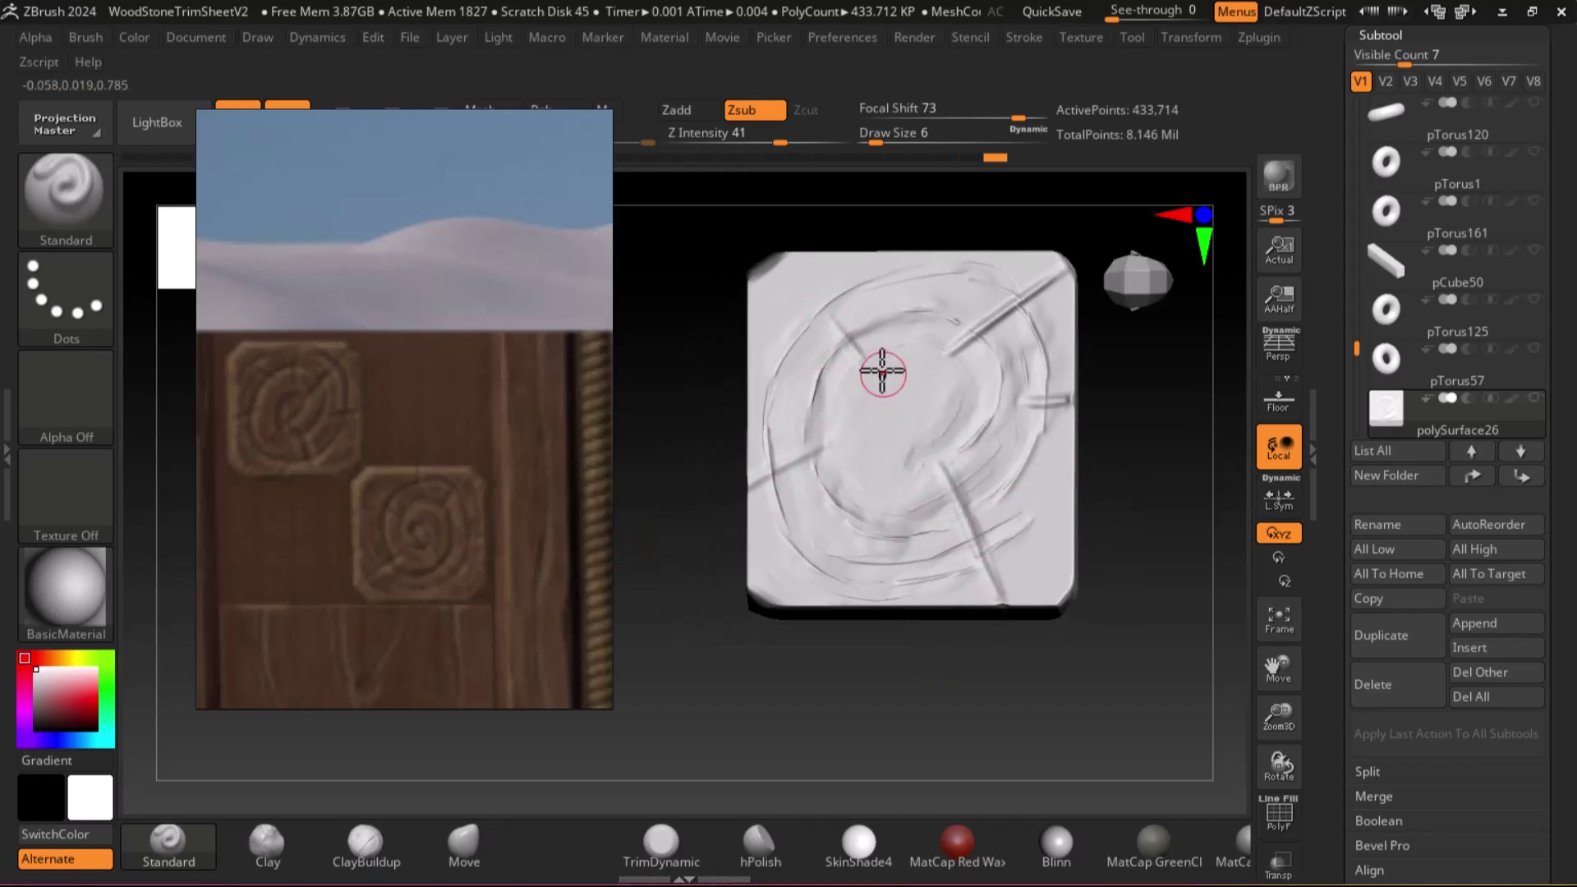
pyautogui.moveTo(912, 267); pyautogui.dragTo(905, 343)
pyautogui.moveTo(919, 278); pyautogui.dragTo(914, 359)
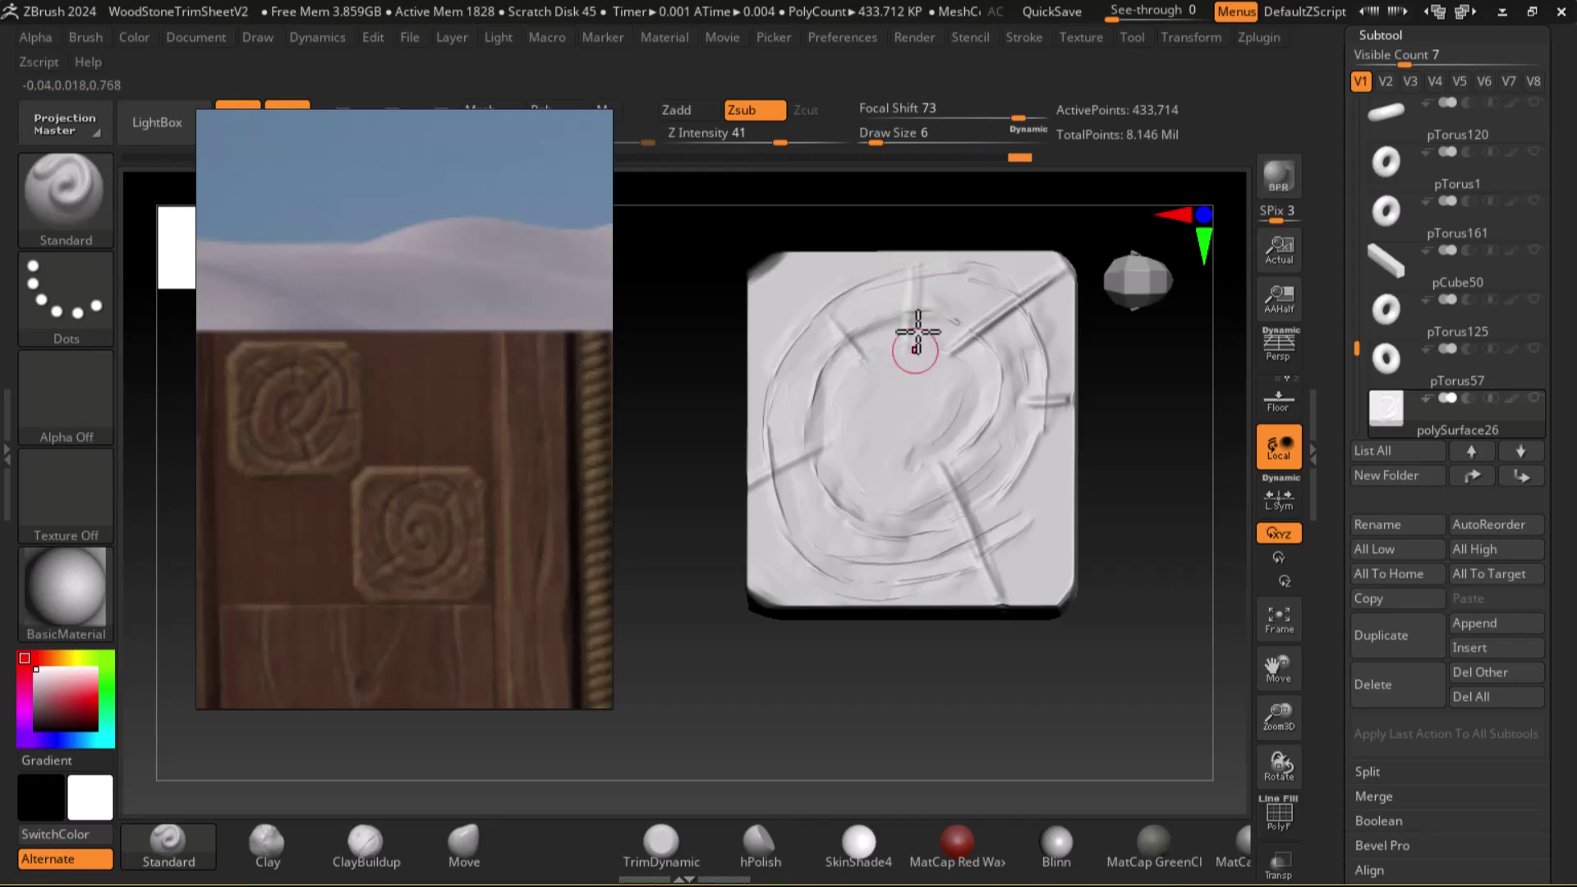
pyautogui.moveTo(919, 257); pyautogui.dragTo(911, 339)
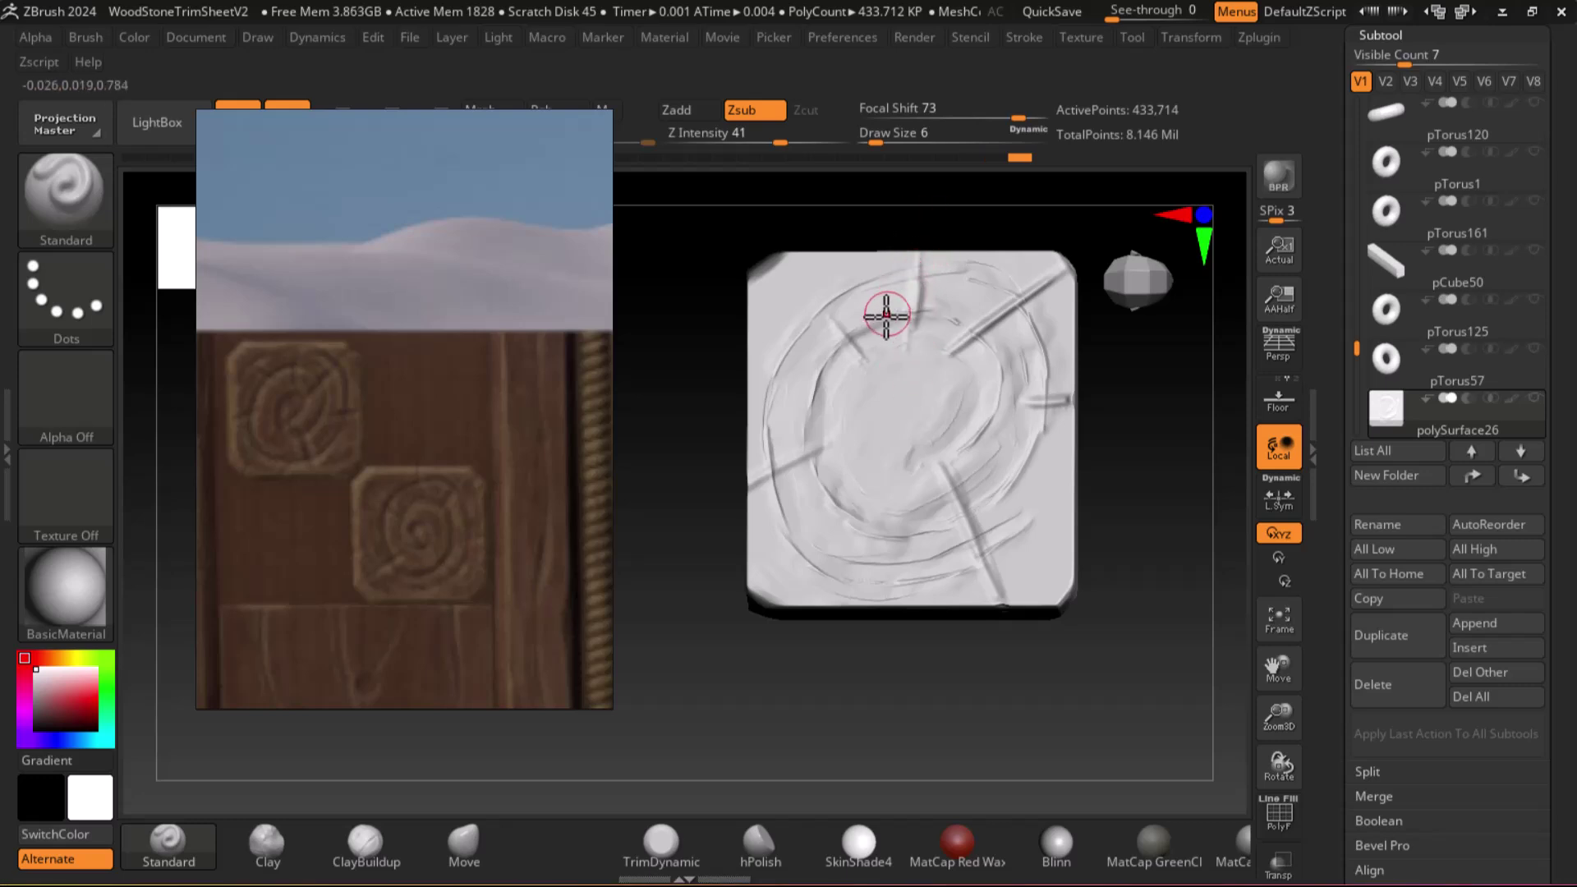
pyautogui.moveTo(802, 561)
pyautogui.mouseDown()
pyautogui.moveTo(798, 575)
pyautogui.moveTo(812, 556)
pyautogui.mouseUp()
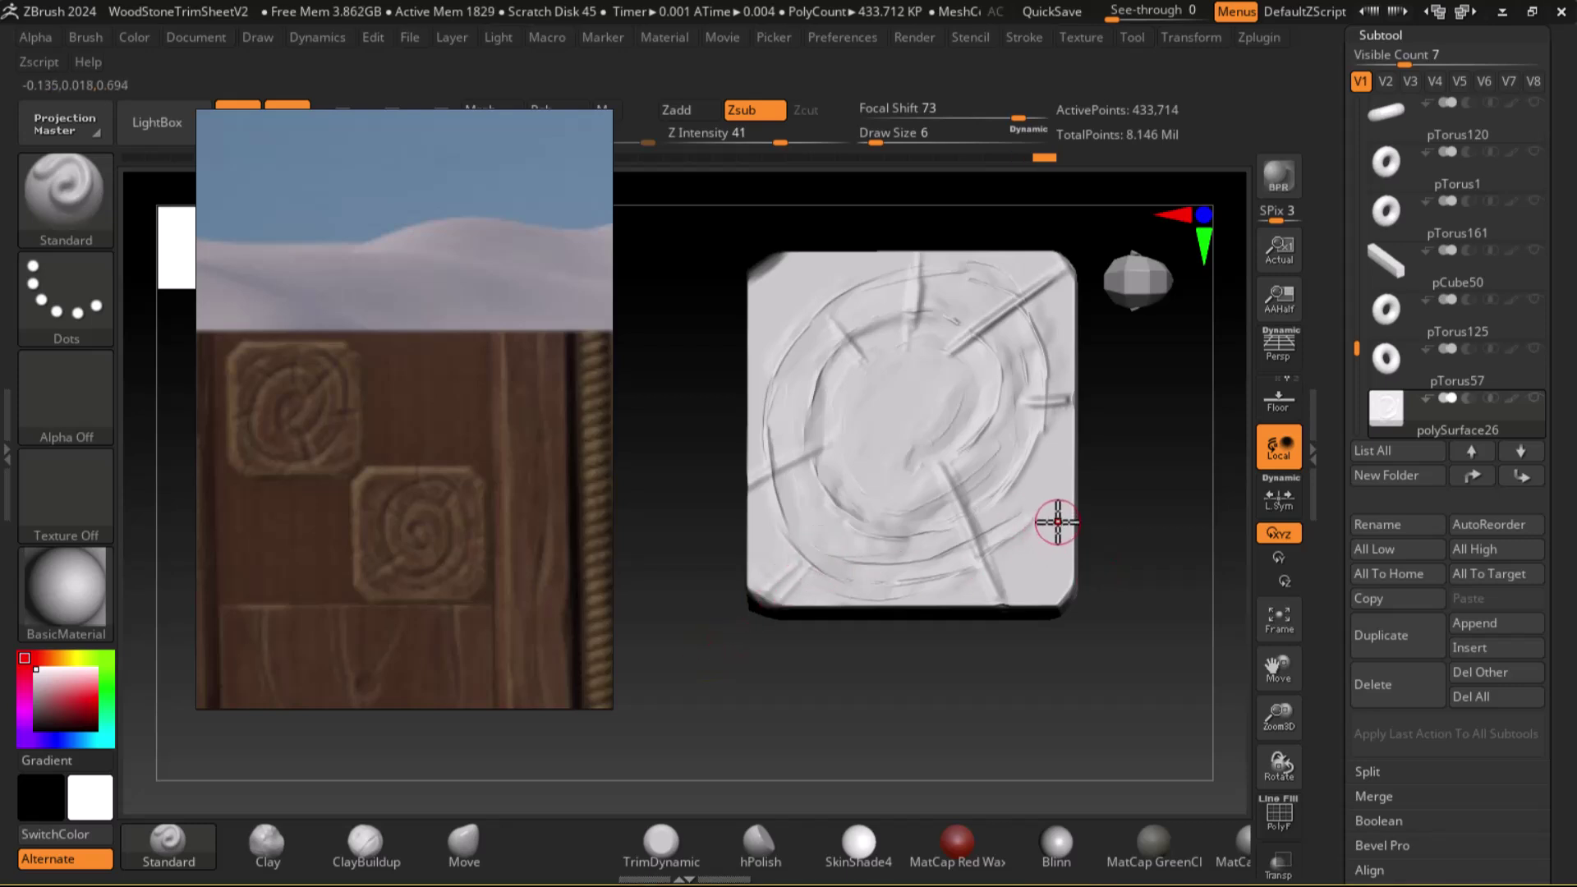
pyautogui.moveTo(1015, 463); pyautogui.dragTo(1045, 487)
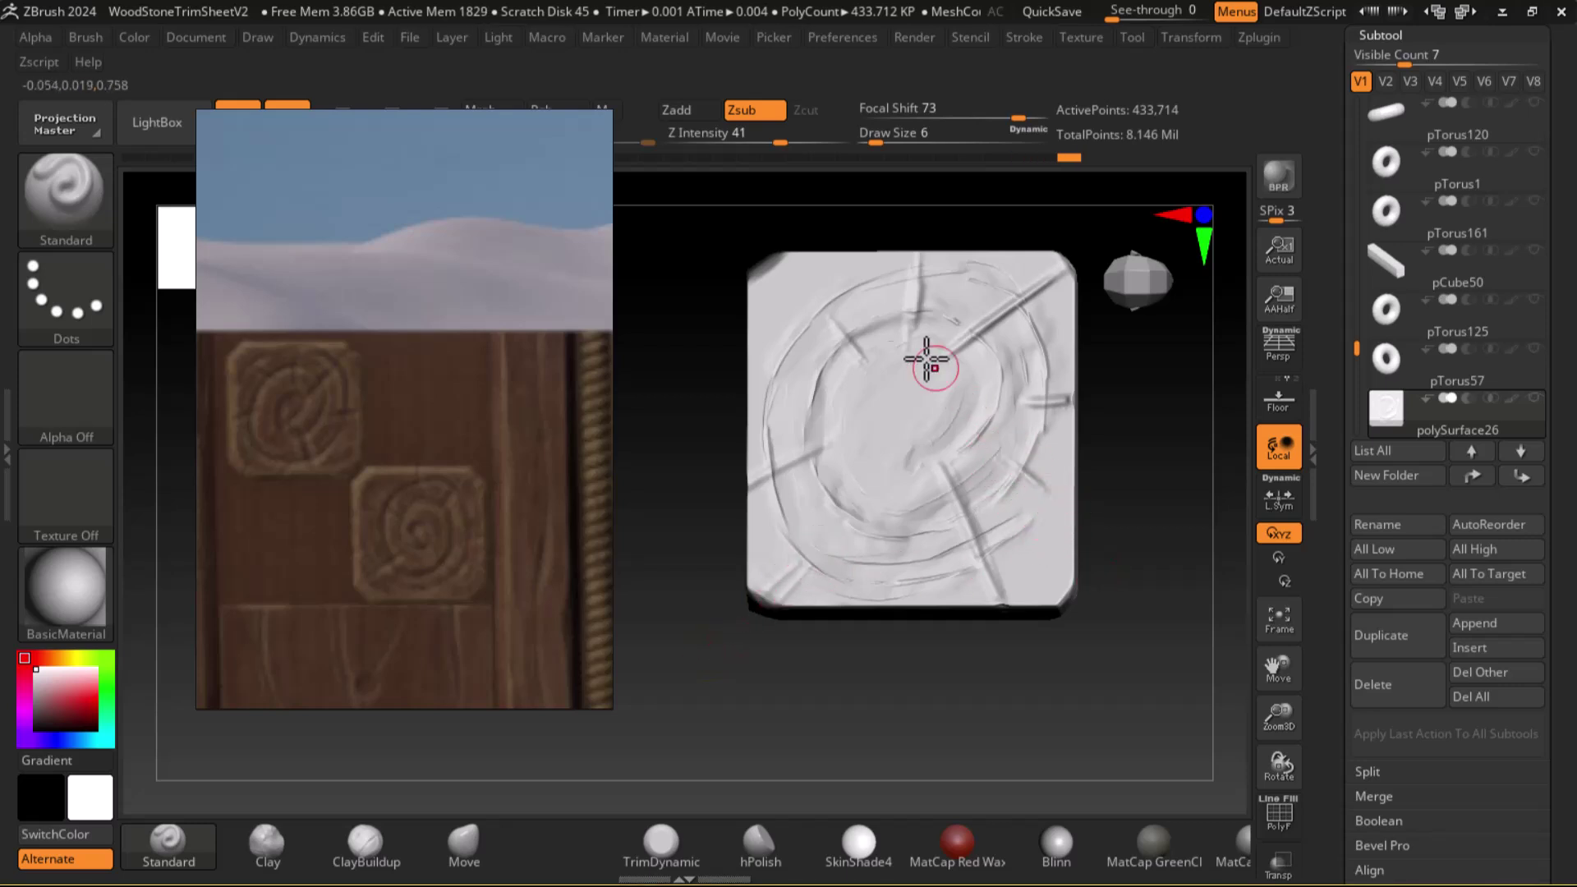
# Carve a curved groove near the upper-left corner and deepen the outer ring along its top, left and upper-right sides
pyautogui.moveTo(765, 323)
pyautogui.mouseDown()
pyautogui.moveTo(831, 268)
pyautogui.moveTo(973, 268)
pyautogui.mouseUp()
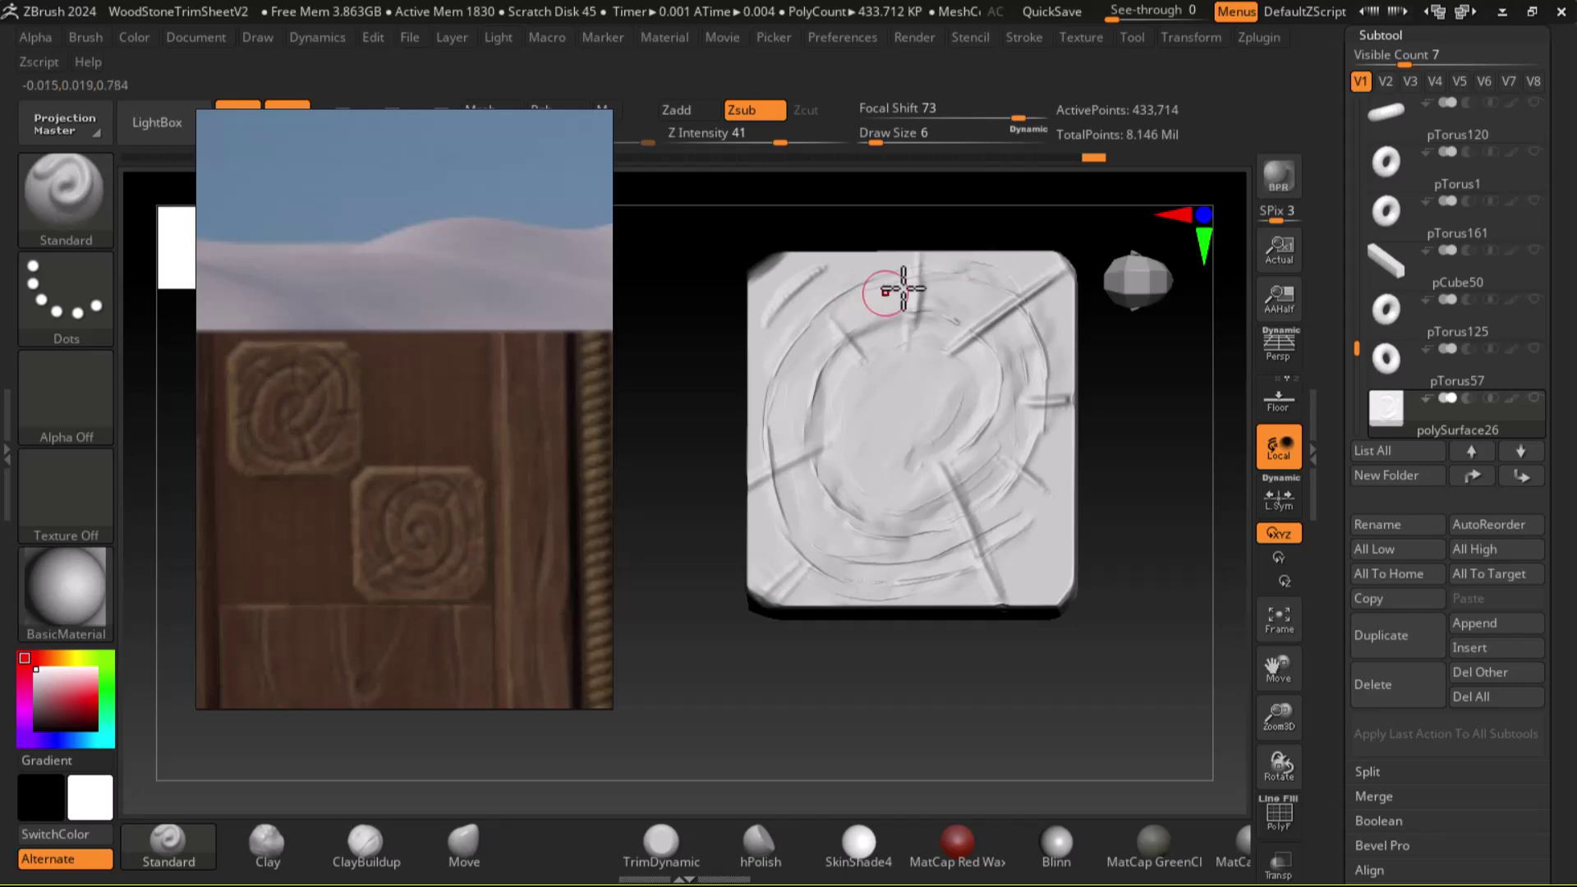
pyautogui.moveTo(856, 300)
pyautogui.mouseDown()
pyautogui.moveTo(883, 274)
pyautogui.moveTo(951, 264)
pyautogui.mouseUp()
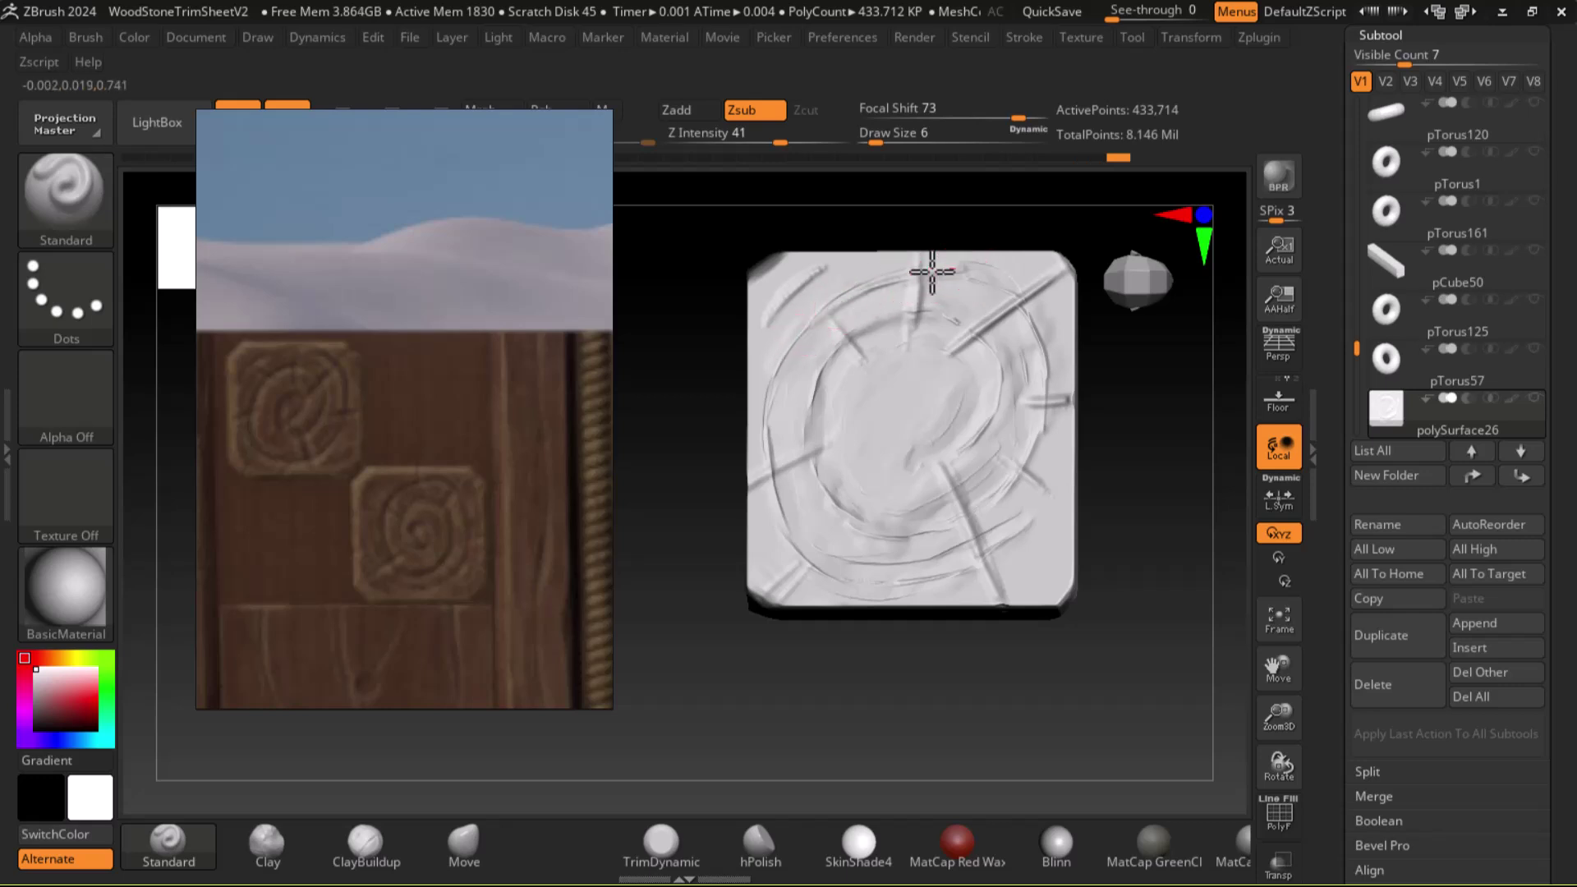
pyautogui.moveTo(772, 423); pyautogui.dragTo(838, 318)
pyautogui.moveTo(774, 384)
pyautogui.mouseDown()
pyautogui.moveTo(863, 291)
pyautogui.moveTo(799, 349)
pyautogui.mouseUp()
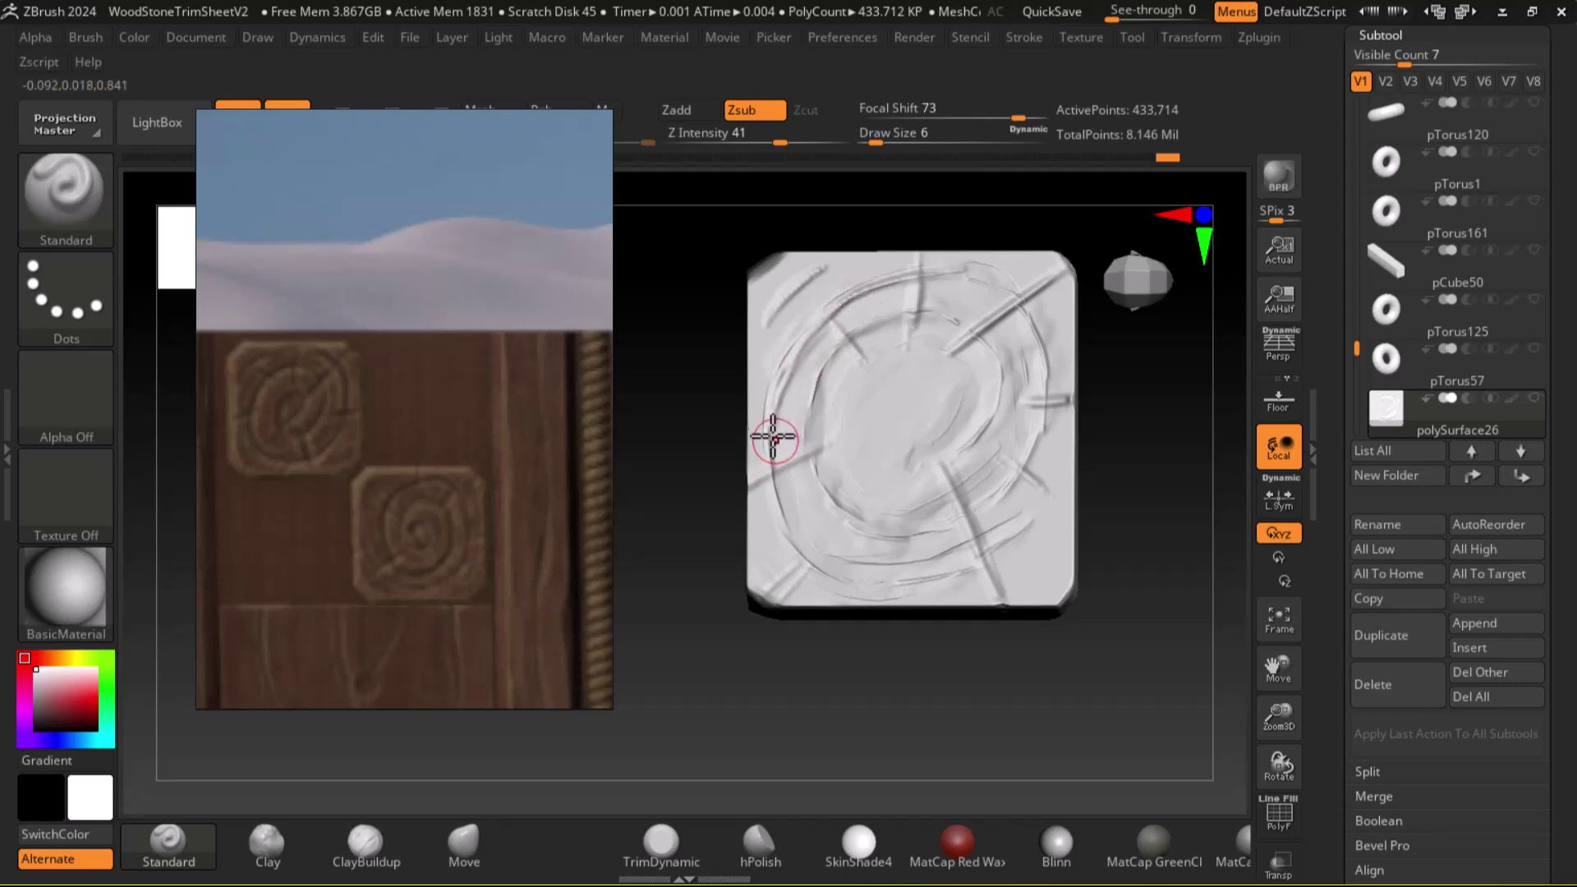
pyautogui.moveTo(1212, 495); pyautogui.dragTo(1221, 542)
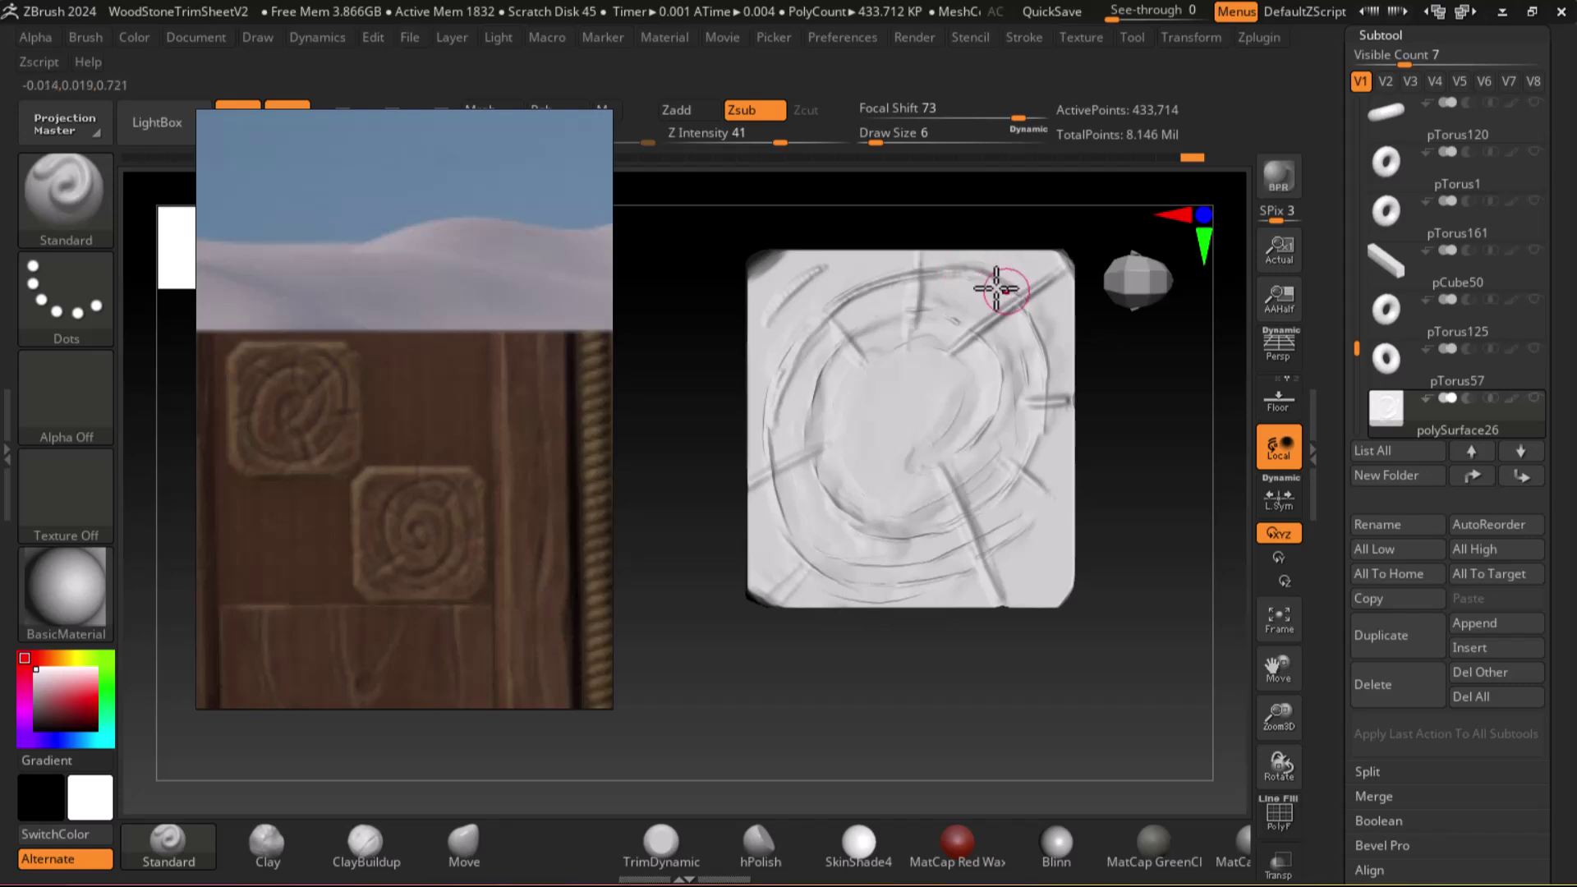
pyautogui.moveTo(1021, 303); pyautogui.dragTo(1049, 367)
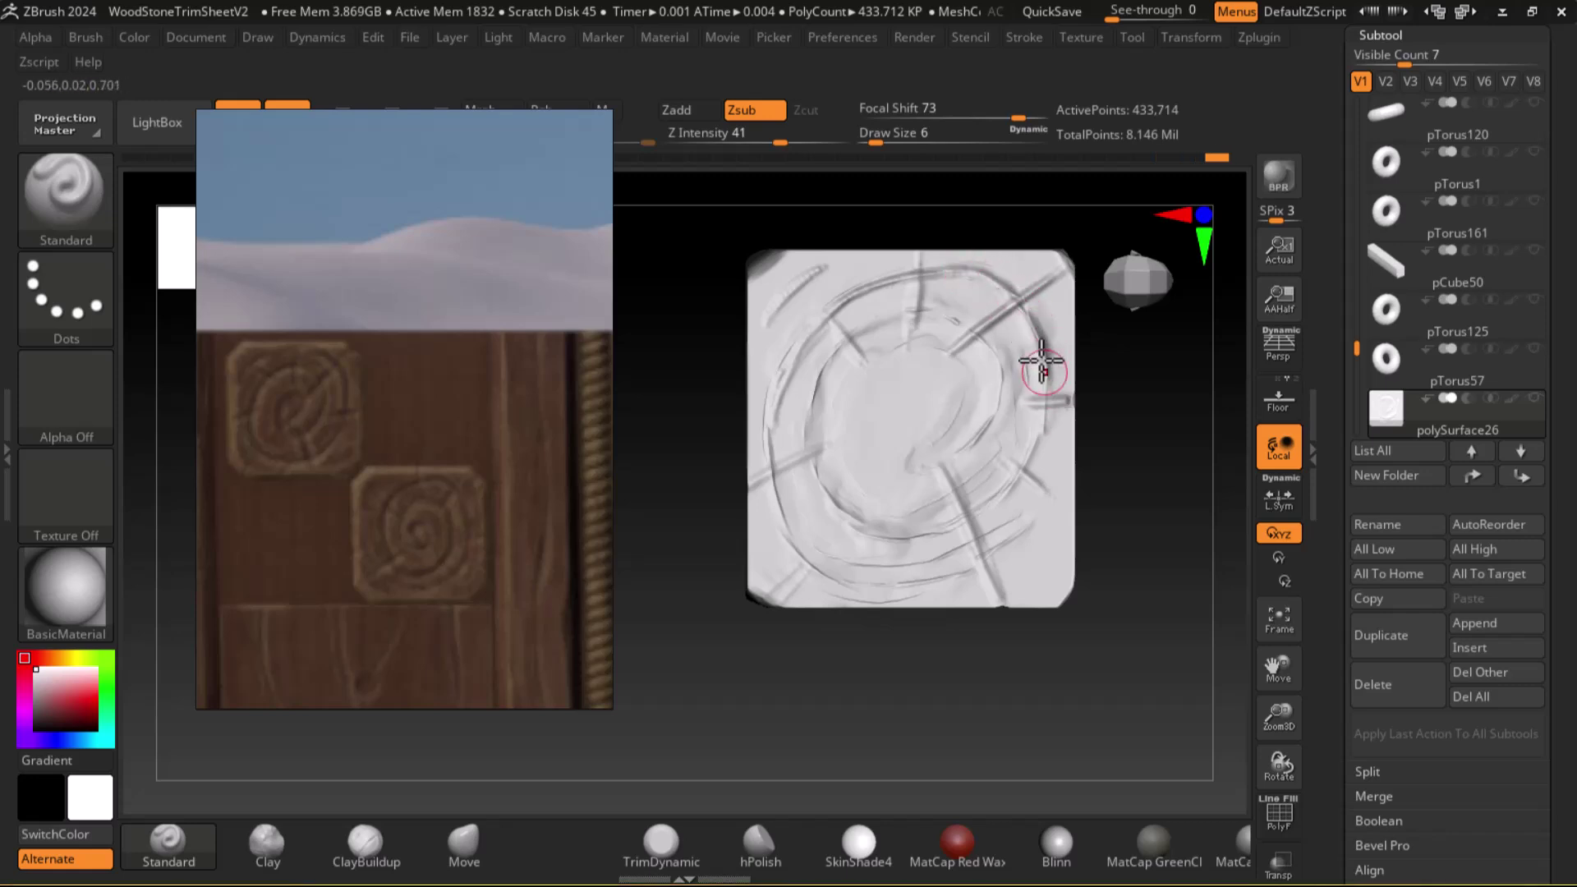
# With the DamStandard brush, carve the right side of the rings and sharpen the inner spiral line up to the diagonal crack
pyautogui.click(68, 210)
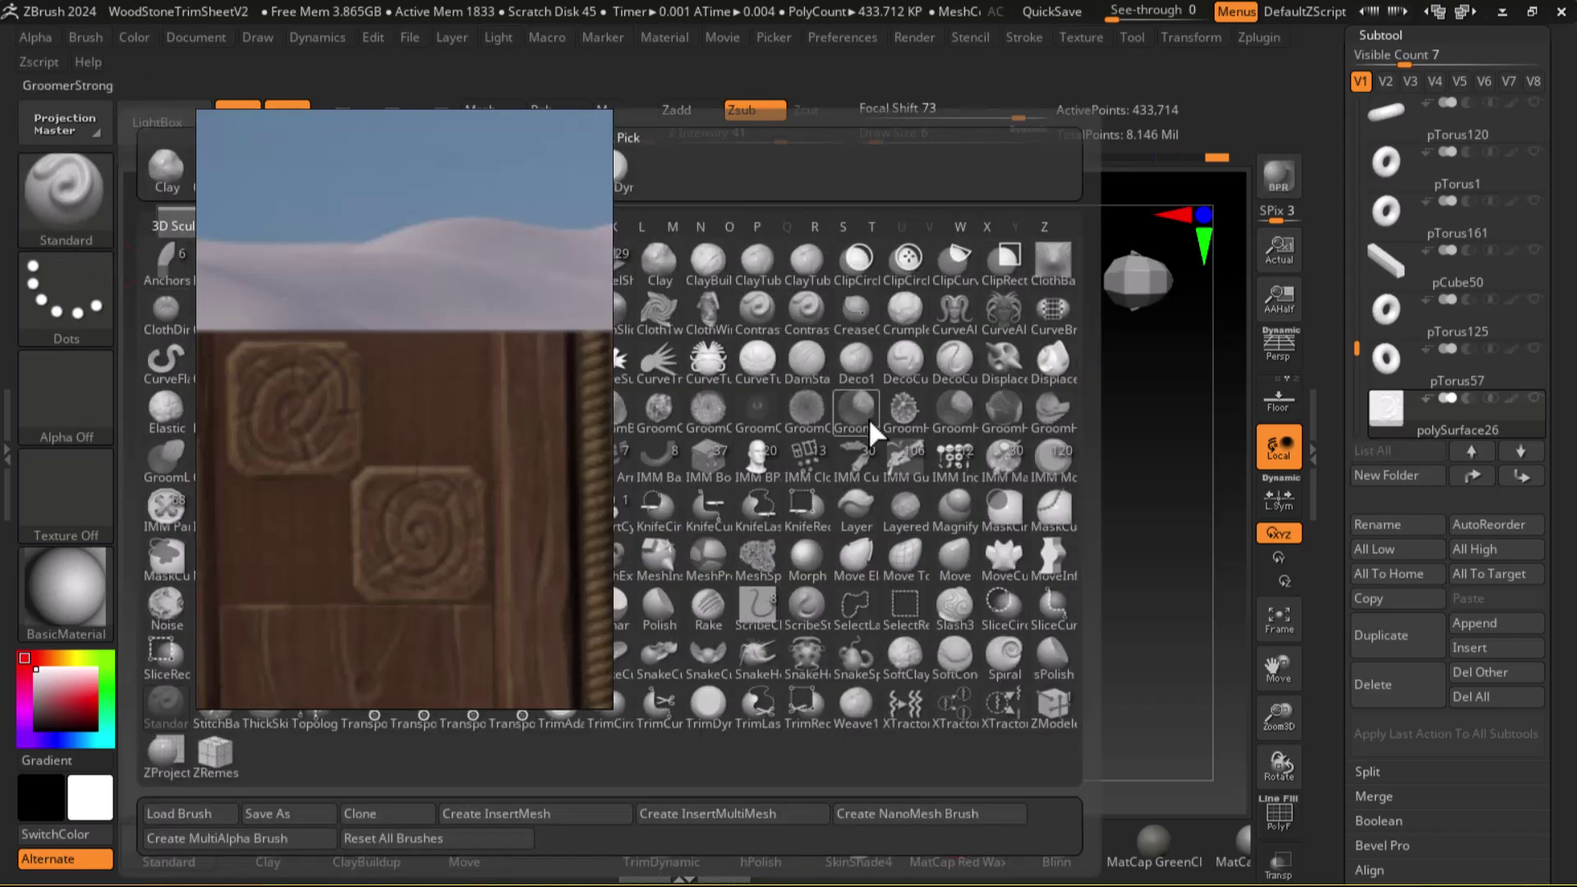
pyautogui.press('d')
pyautogui.press('s')
pyautogui.moveTo(1040, 337)
pyautogui.mouseDown()
pyautogui.moveTo(1051, 450)
pyautogui.moveTo(1038, 439)
pyautogui.moveTo(993, 503)
pyautogui.mouseUp()
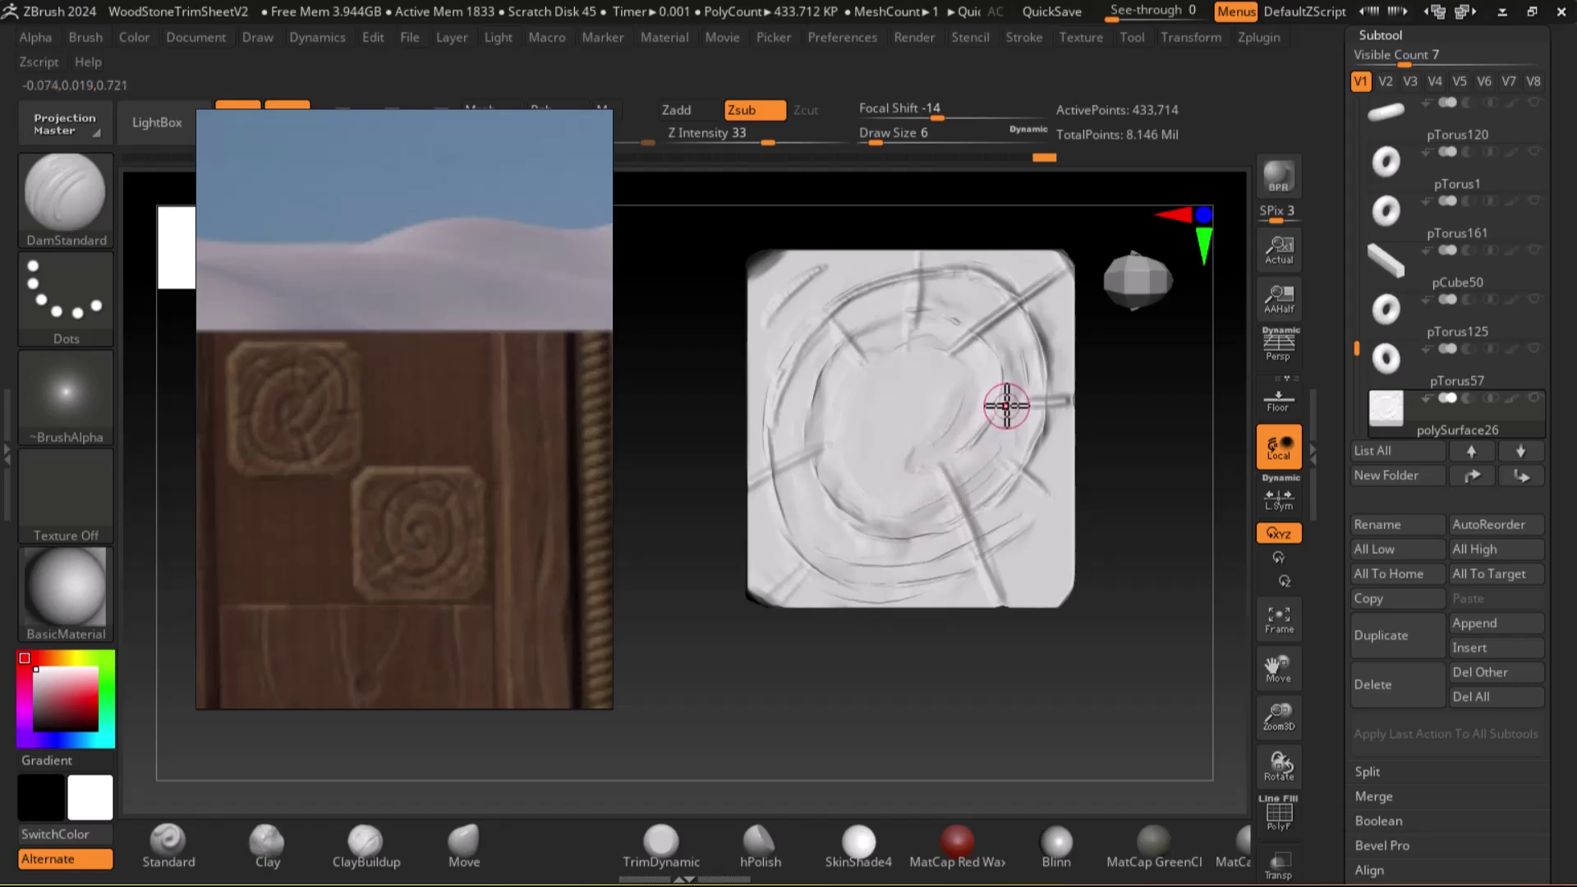
pyautogui.moveTo(920, 462); pyautogui.dragTo(956, 452)
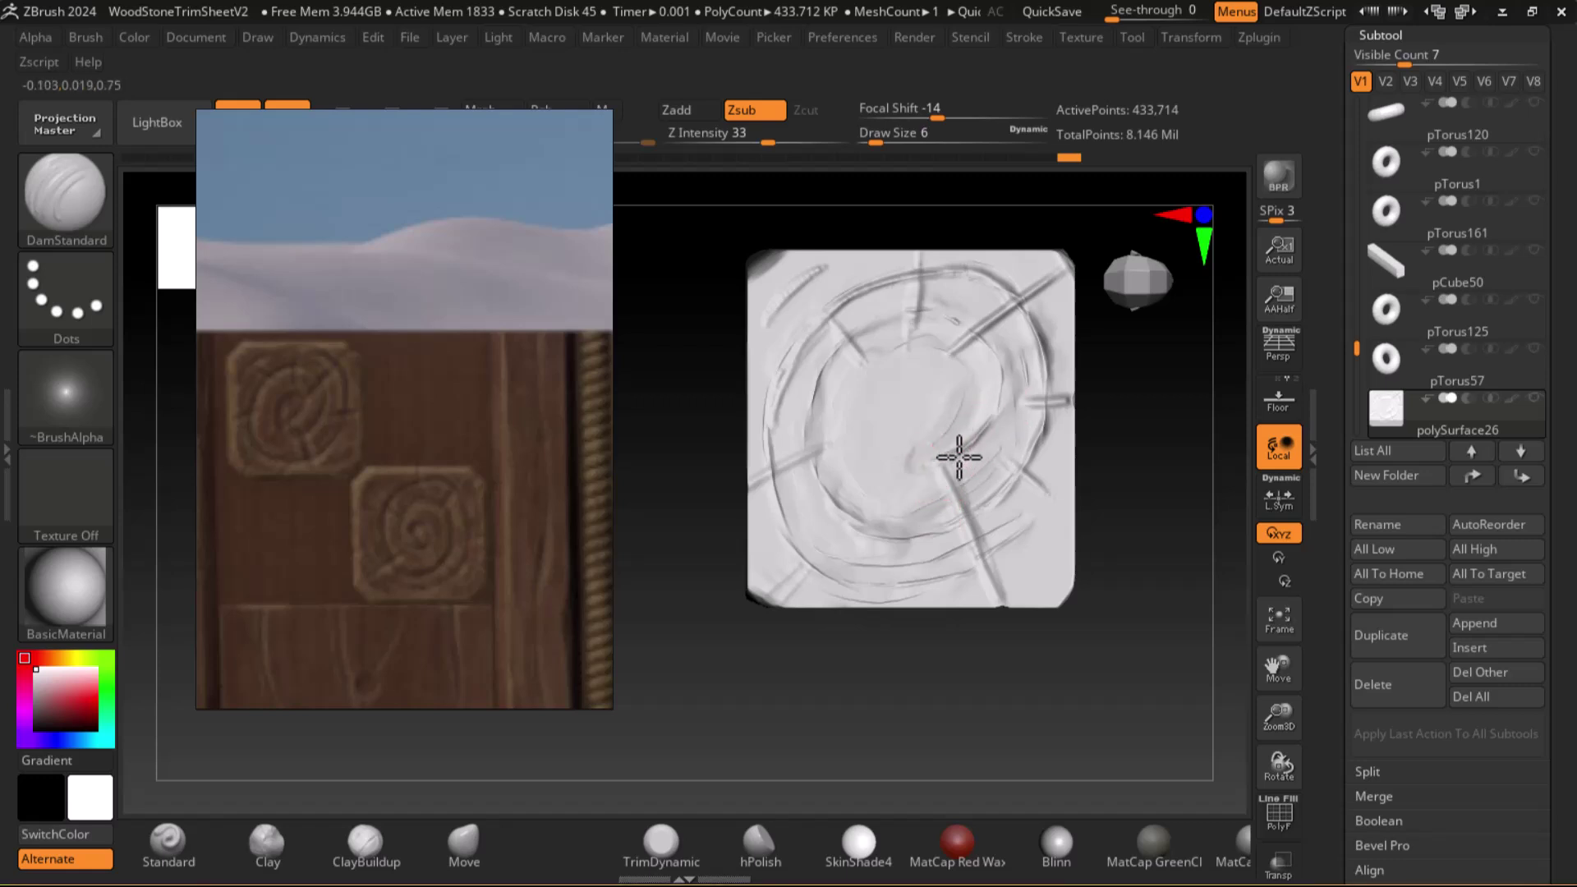
pyautogui.moveTo(1000, 404); pyautogui.dragTo(978, 334)
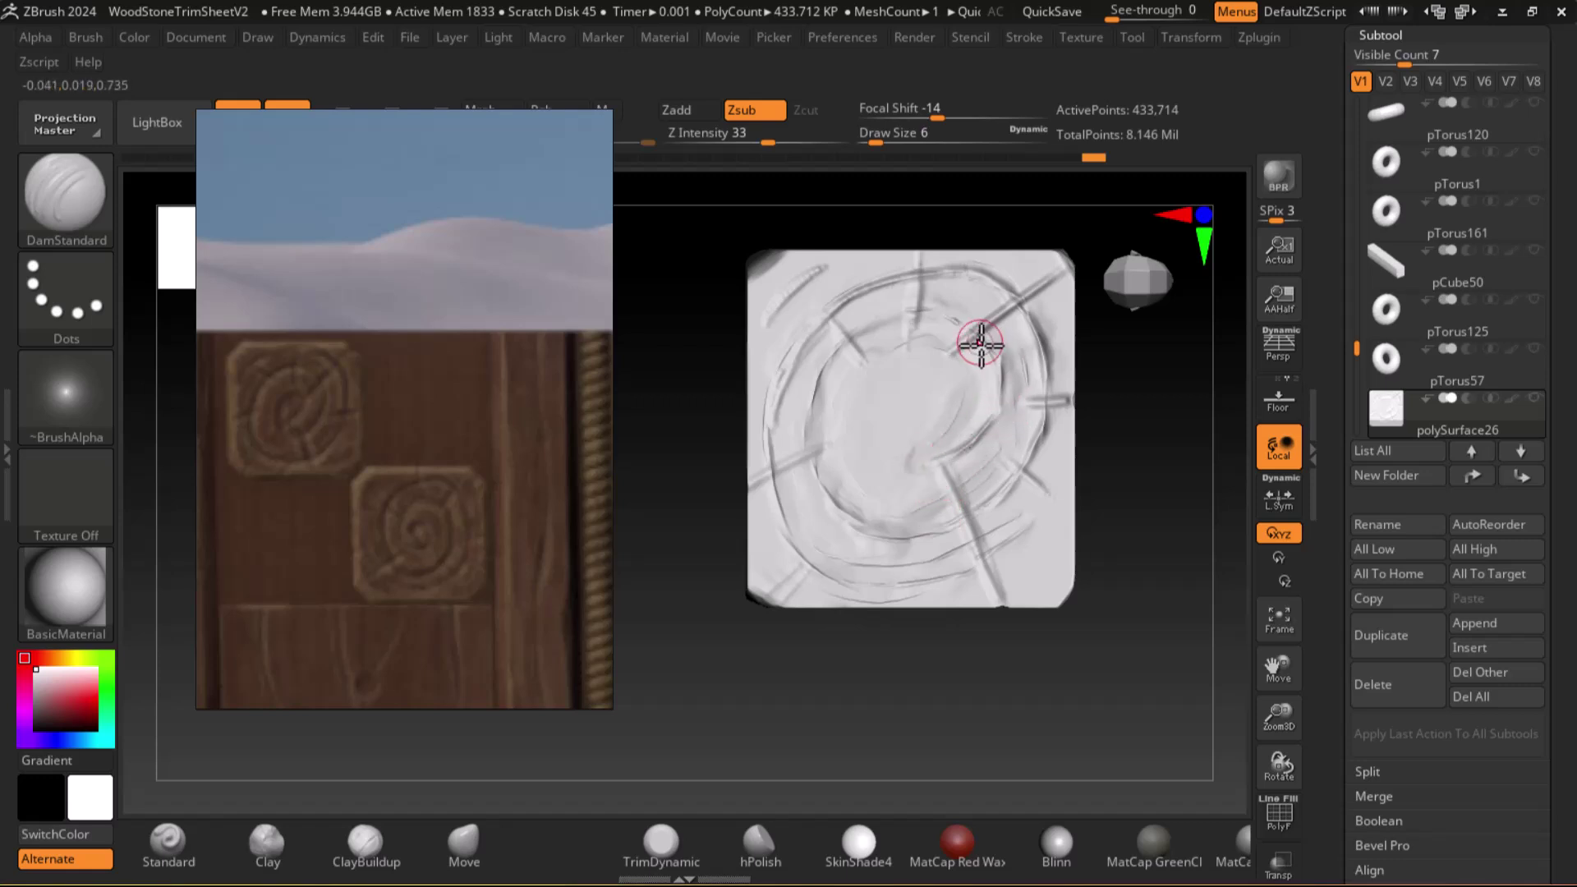
# Deepen the inner ring along its upper-left, left, bottom and lower-right parts
pyautogui.moveTo(845, 344); pyautogui.dragTo(810, 446)
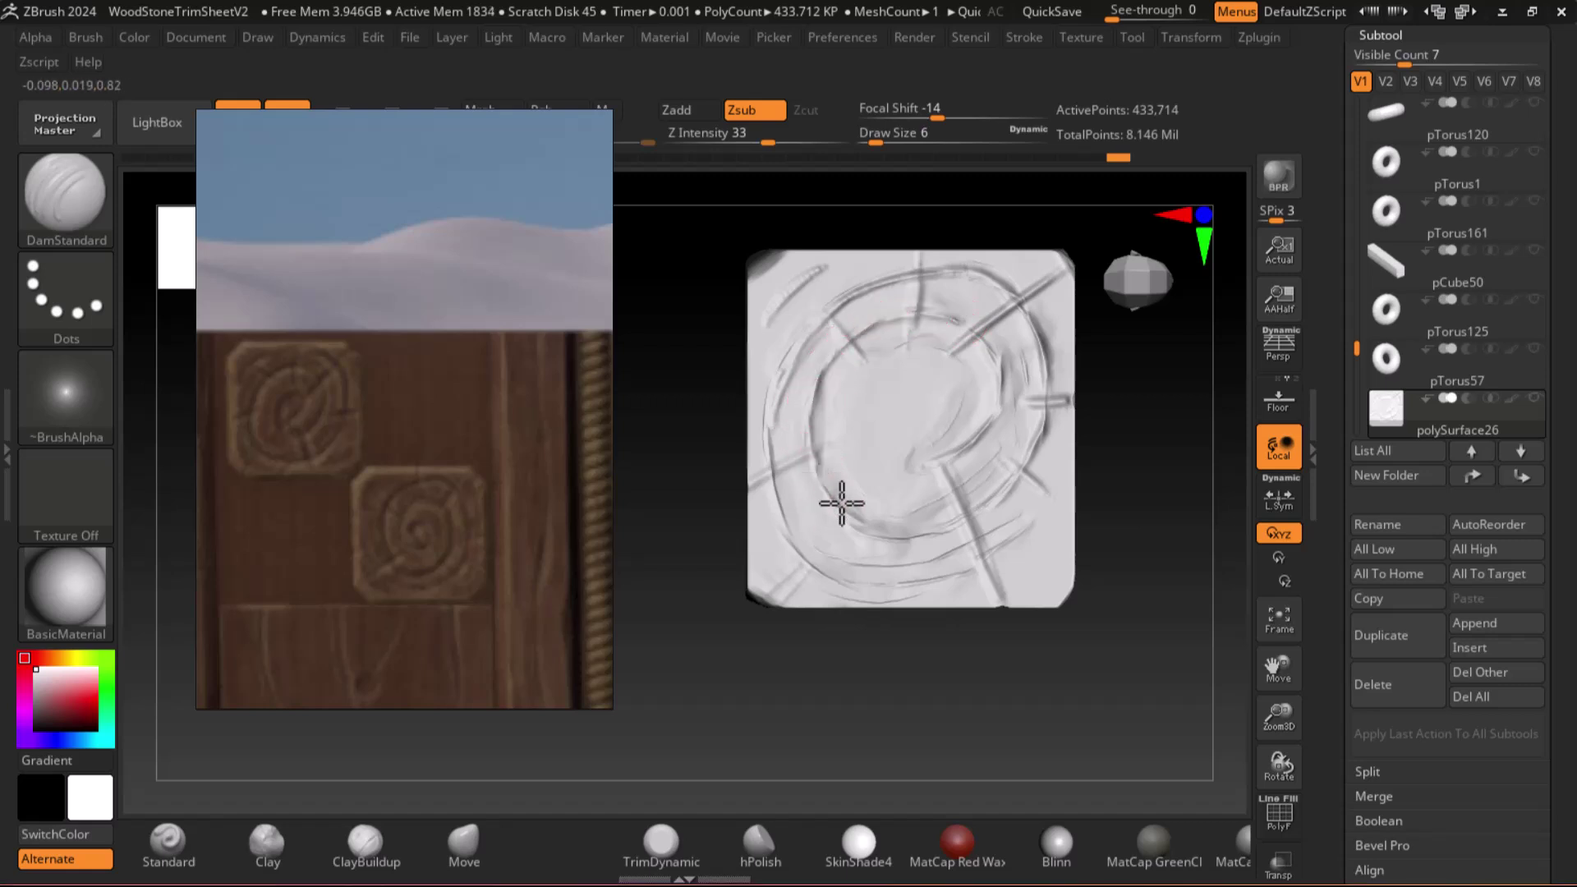
pyautogui.moveTo(852, 512); pyautogui.dragTo(897, 538)
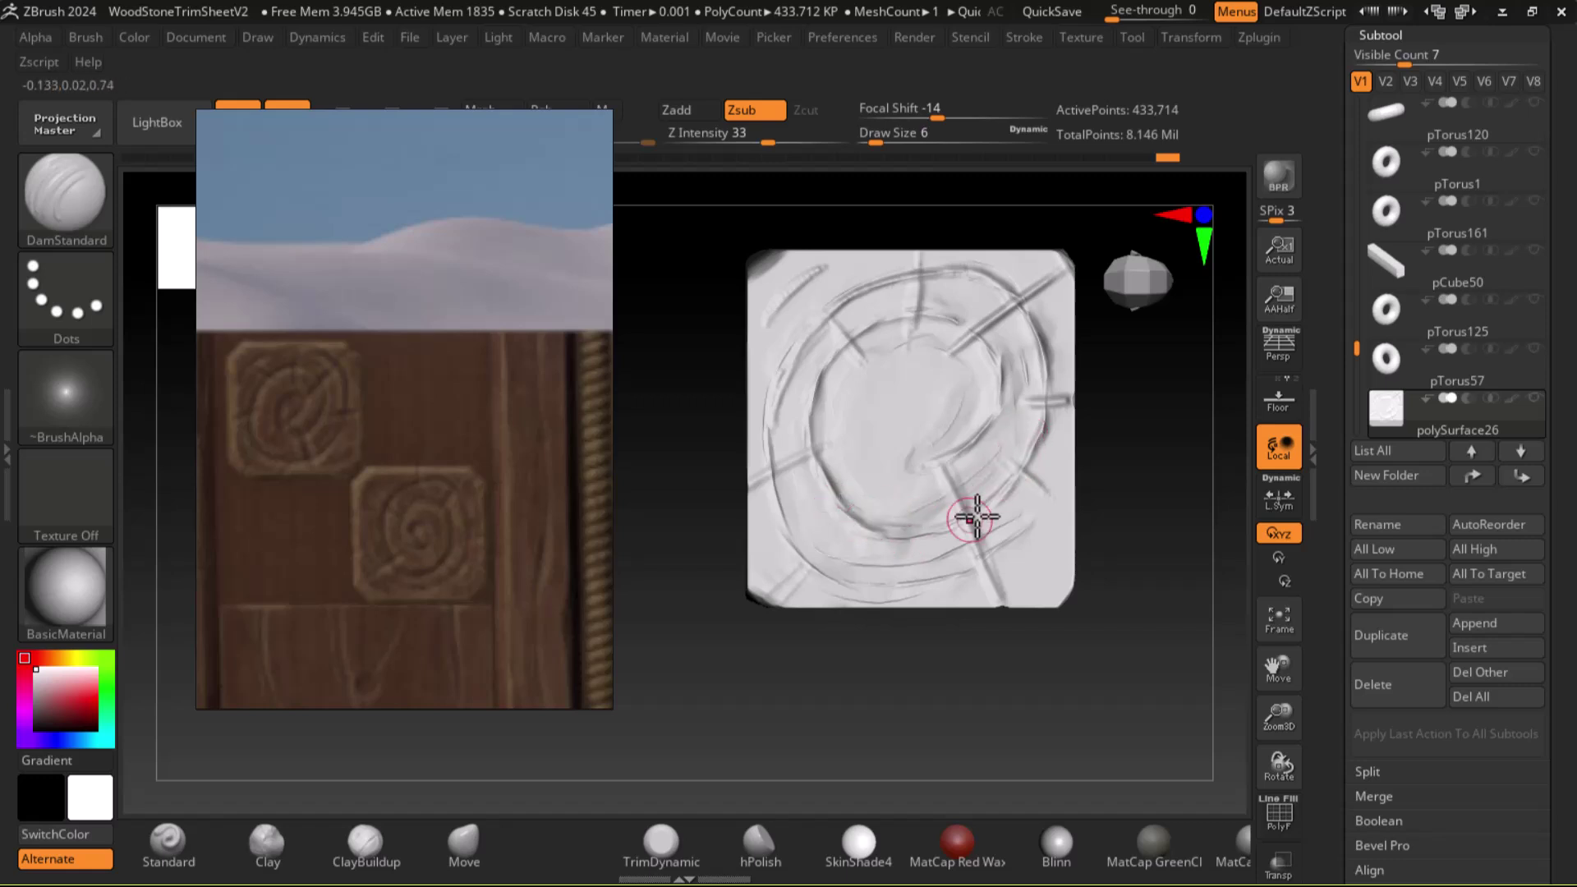
pyautogui.moveTo(970, 517); pyautogui.dragTo(1022, 462)
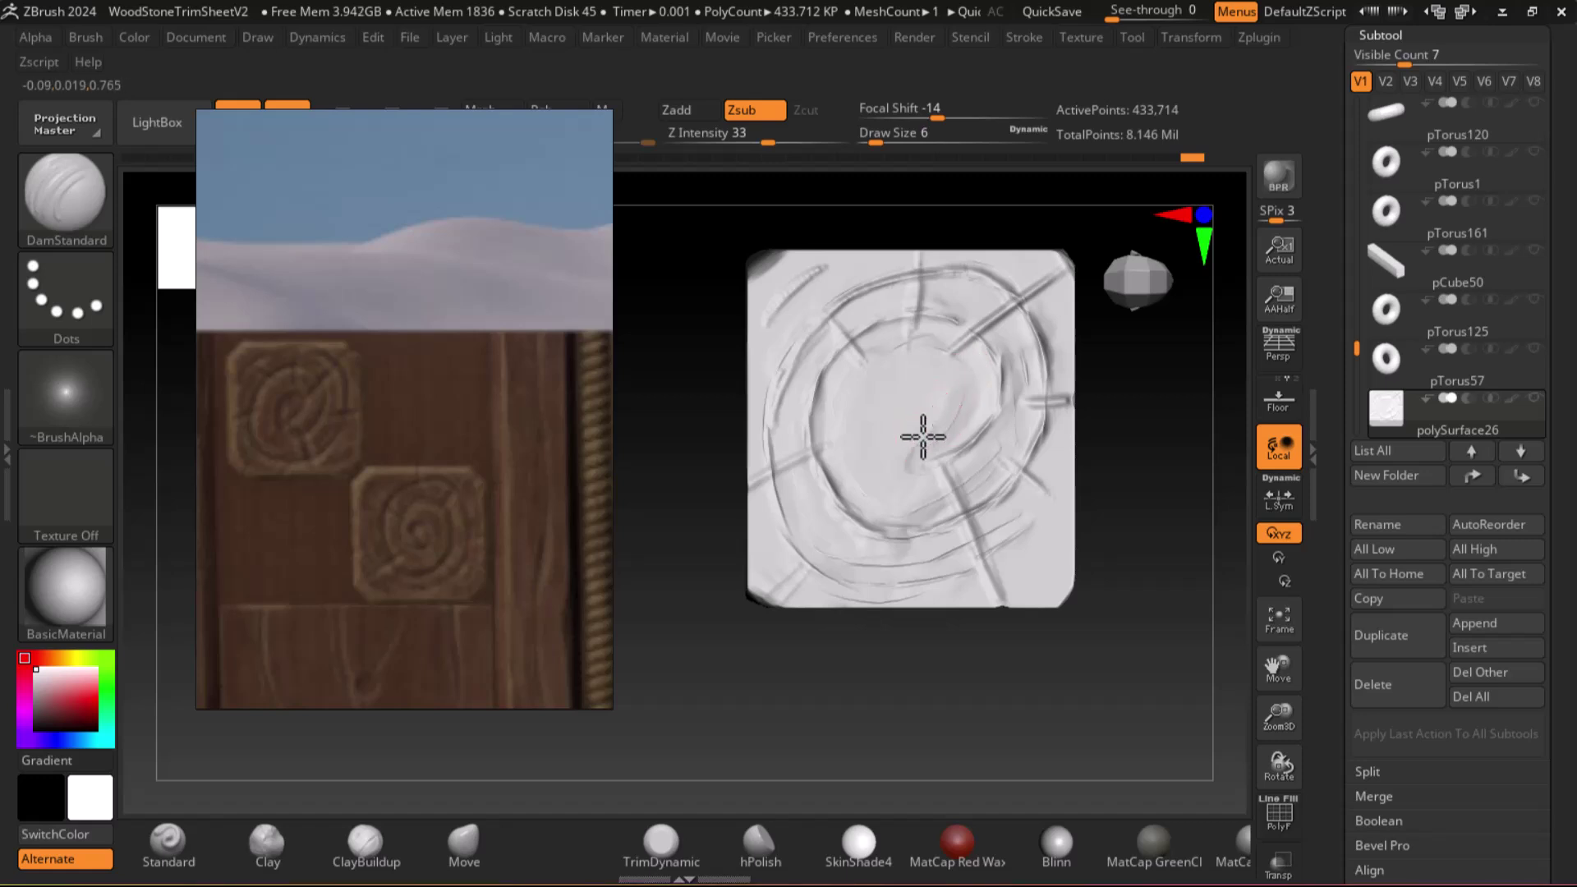
# Carve a small spiral curl at the center of the rings, linking it to the inner spiral line
pyautogui.hotkey('ctrl', 'z')
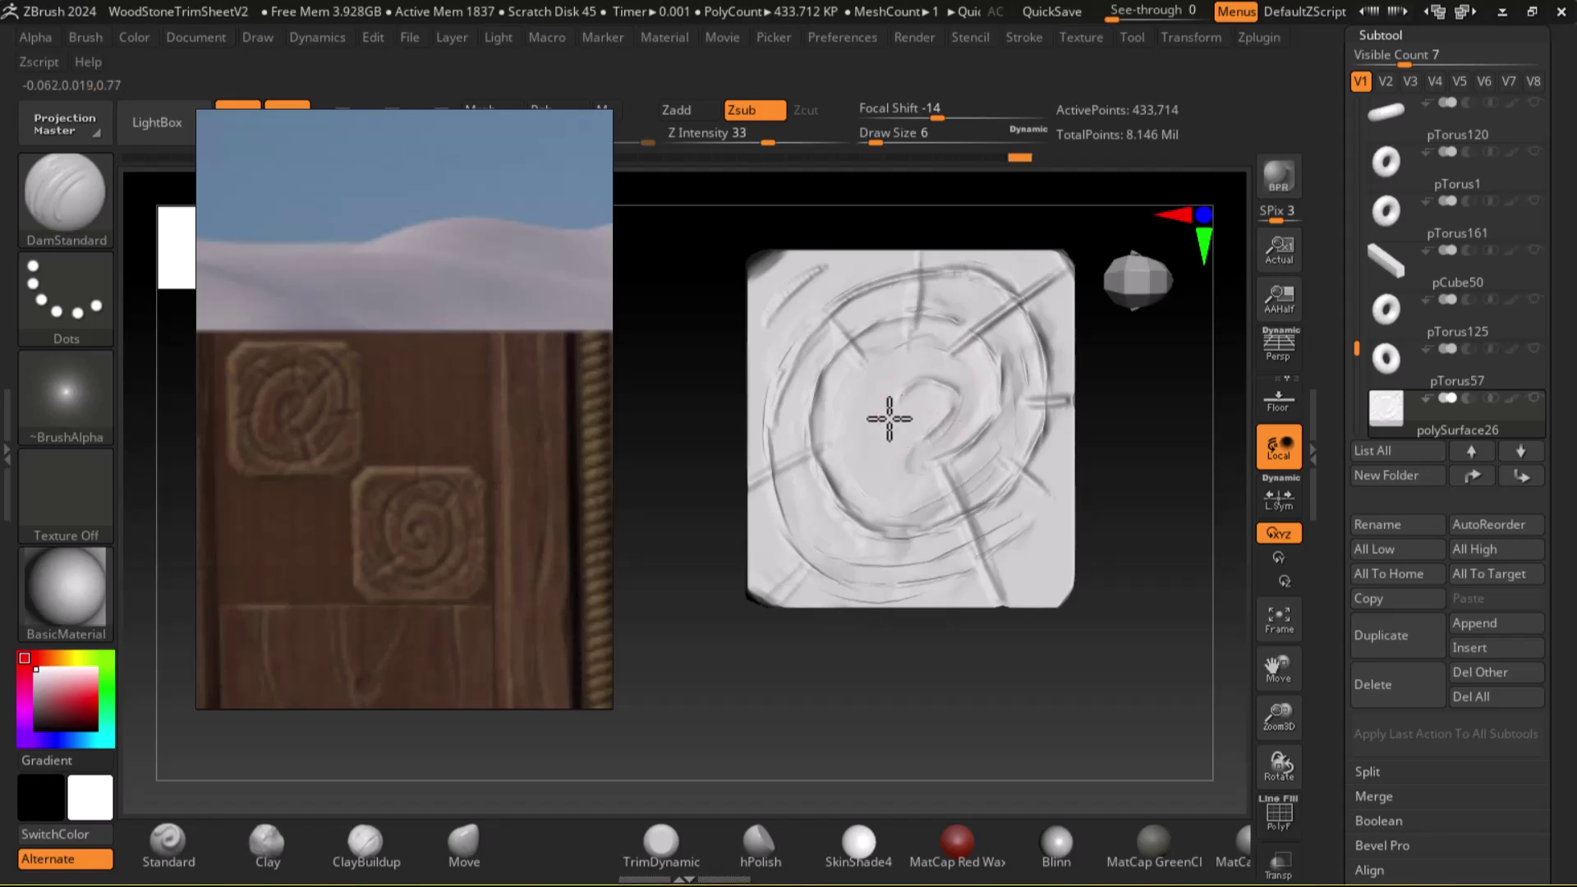
pyautogui.hotkey('ctrl', 'shift', 'z')
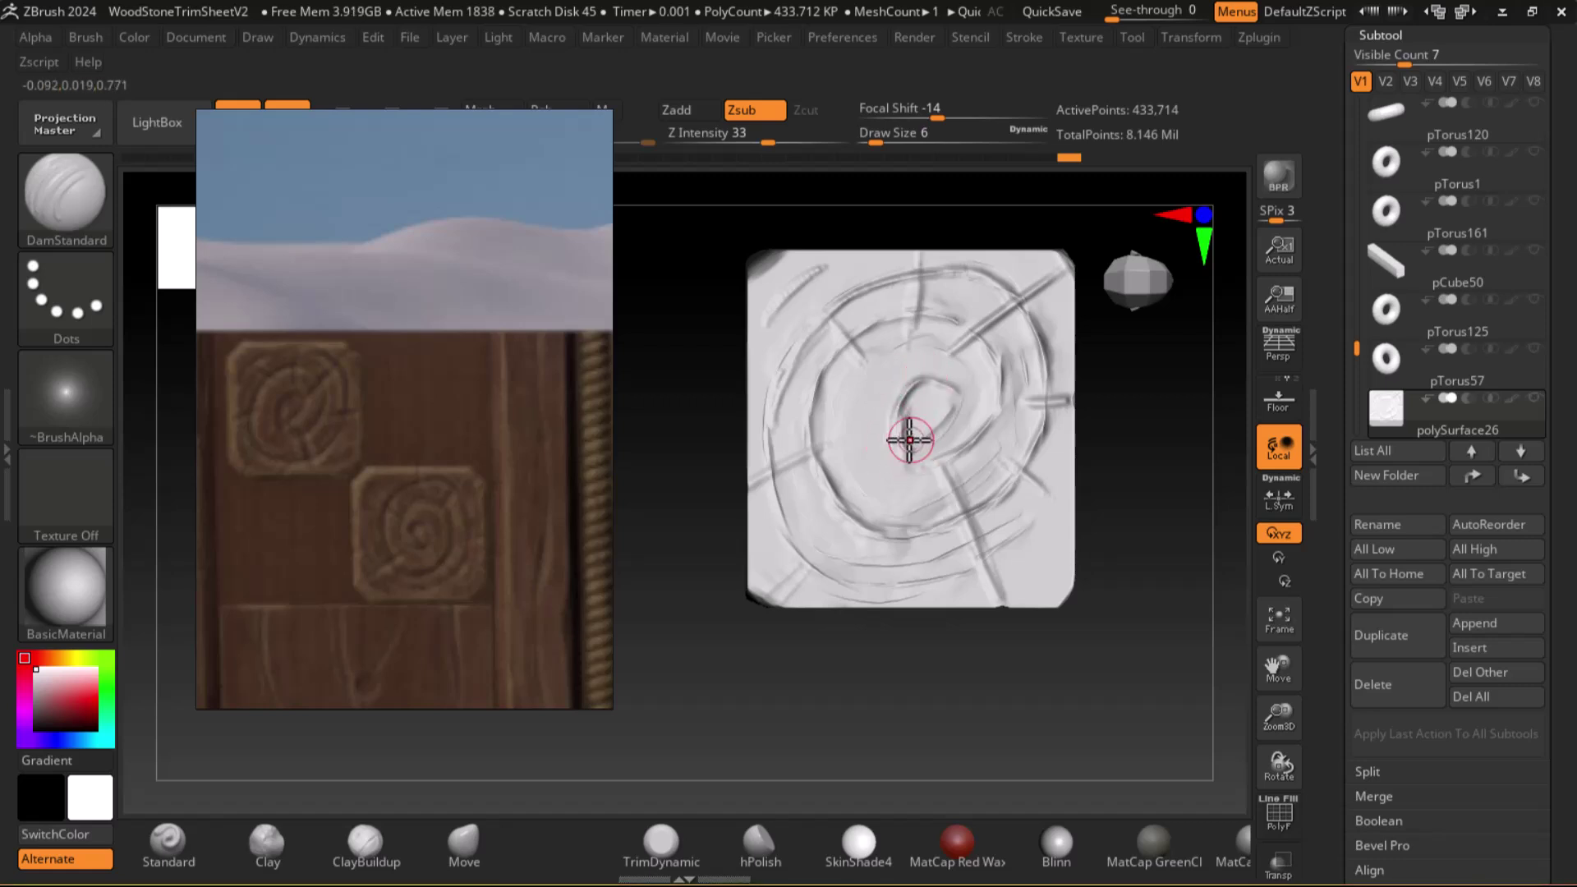
pyautogui.moveTo(927, 374)
pyautogui.mouseDown()
pyautogui.moveTo(996, 401)
pyautogui.moveTo(934, 467)
pyautogui.moveTo(919, 461)
pyautogui.mouseUp()
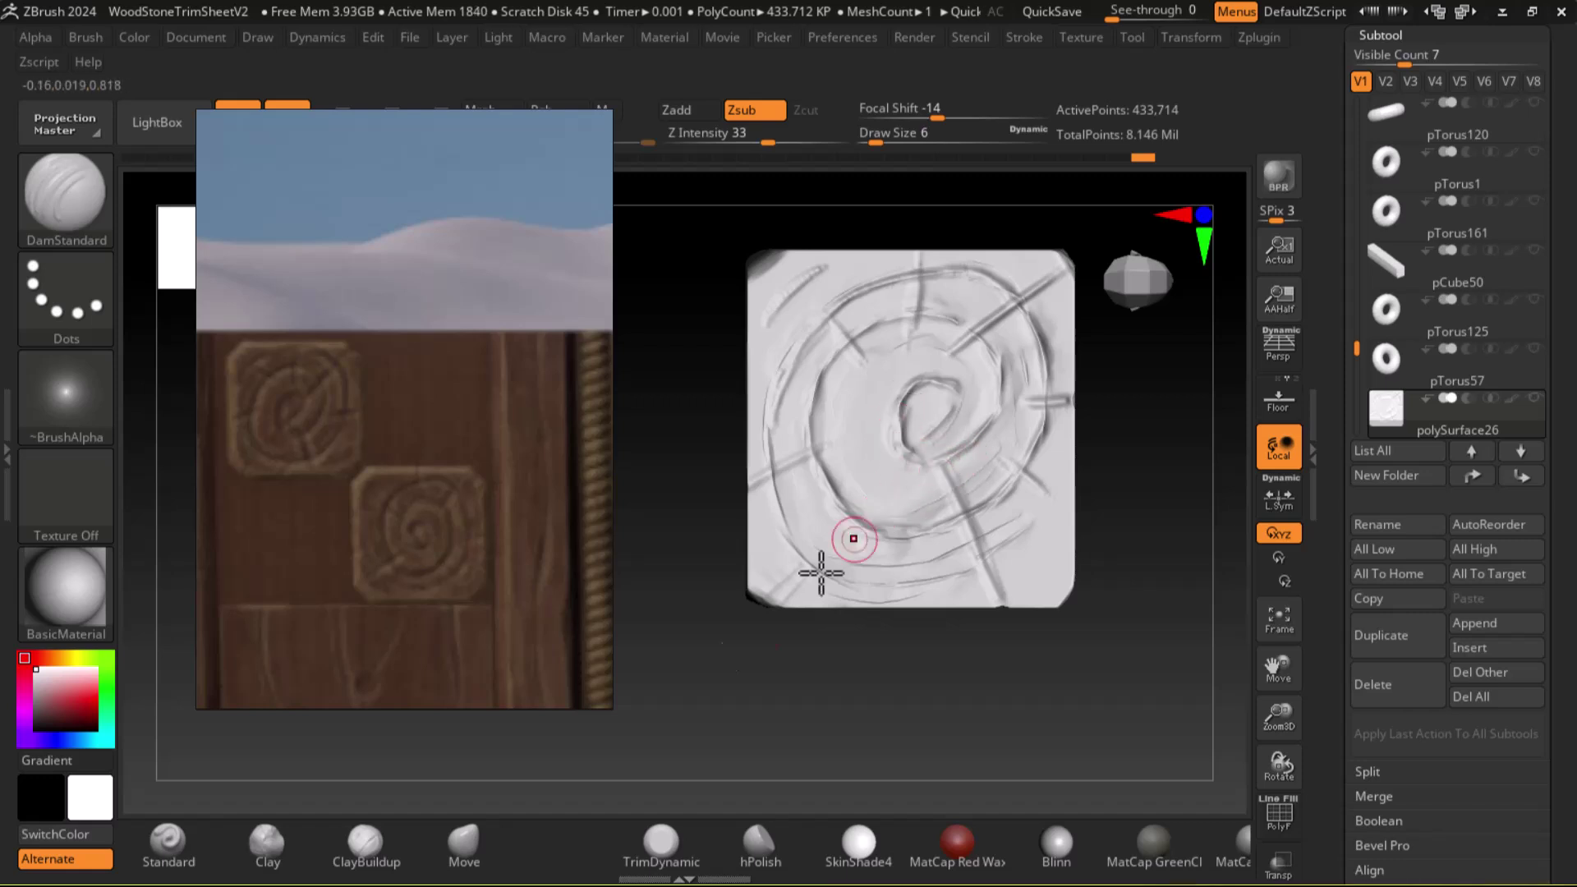
# Deepen the central curl with the Standard brush and carve a diagonal groove through its right side toward the upper-right crack
pyautogui.click(168, 842)
pyautogui.moveTo(930, 379)
pyautogui.mouseDown()
pyautogui.moveTo(908, 411)
pyautogui.moveTo(915, 374)
pyautogui.moveTo(919, 465)
pyautogui.mouseUp()
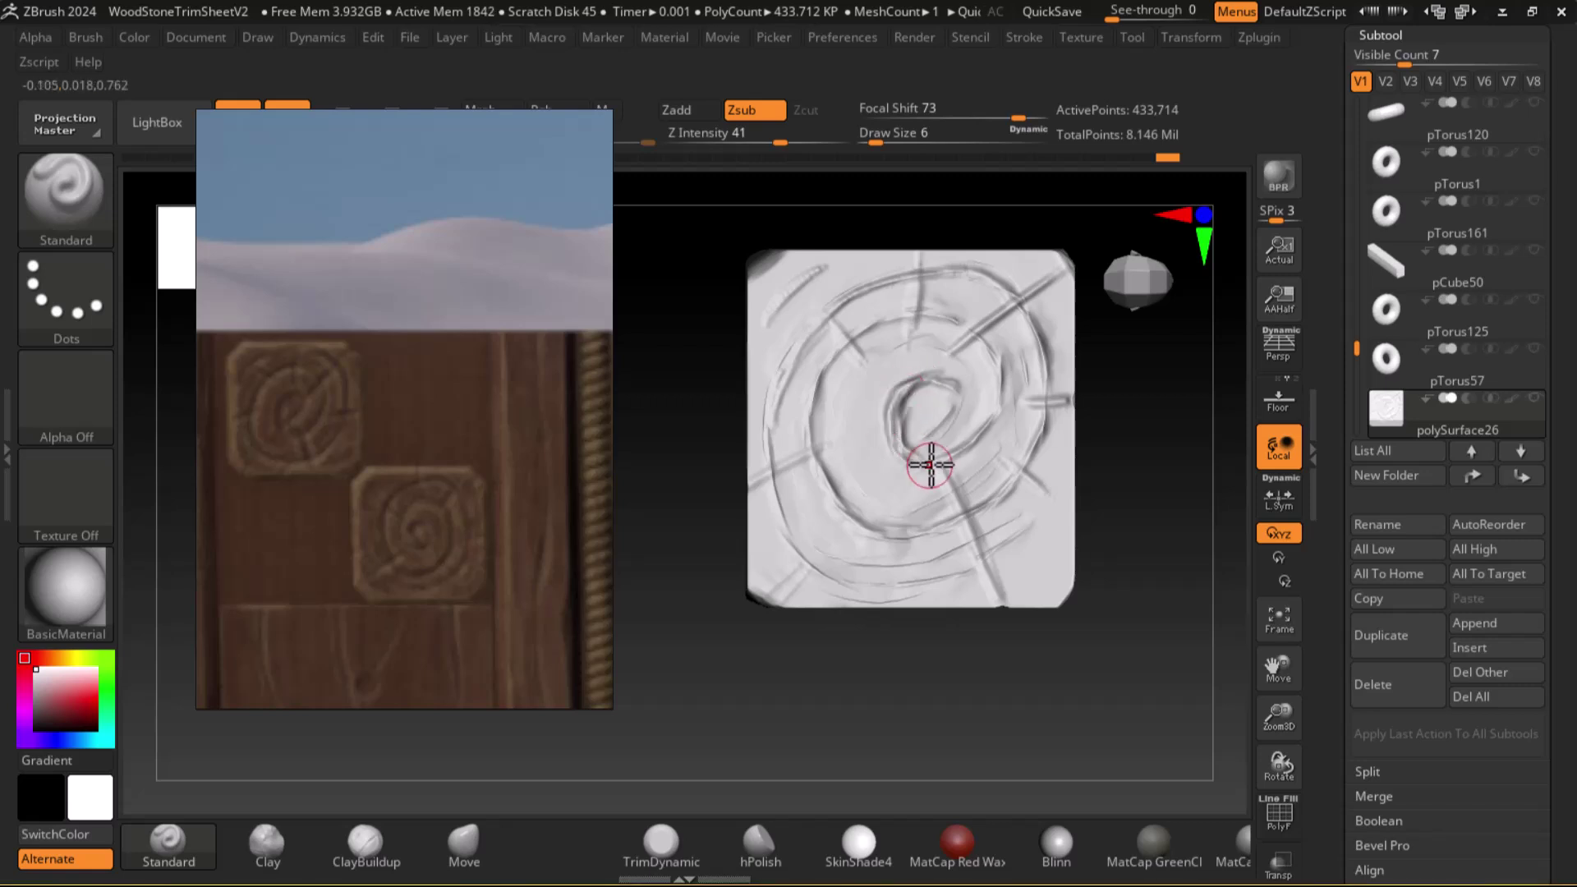
pyautogui.moveTo(955, 400)
pyautogui.mouseDown()
pyautogui.moveTo(916, 427)
pyautogui.moveTo(920, 452)
pyautogui.moveTo(965, 388)
pyautogui.mouseUp()
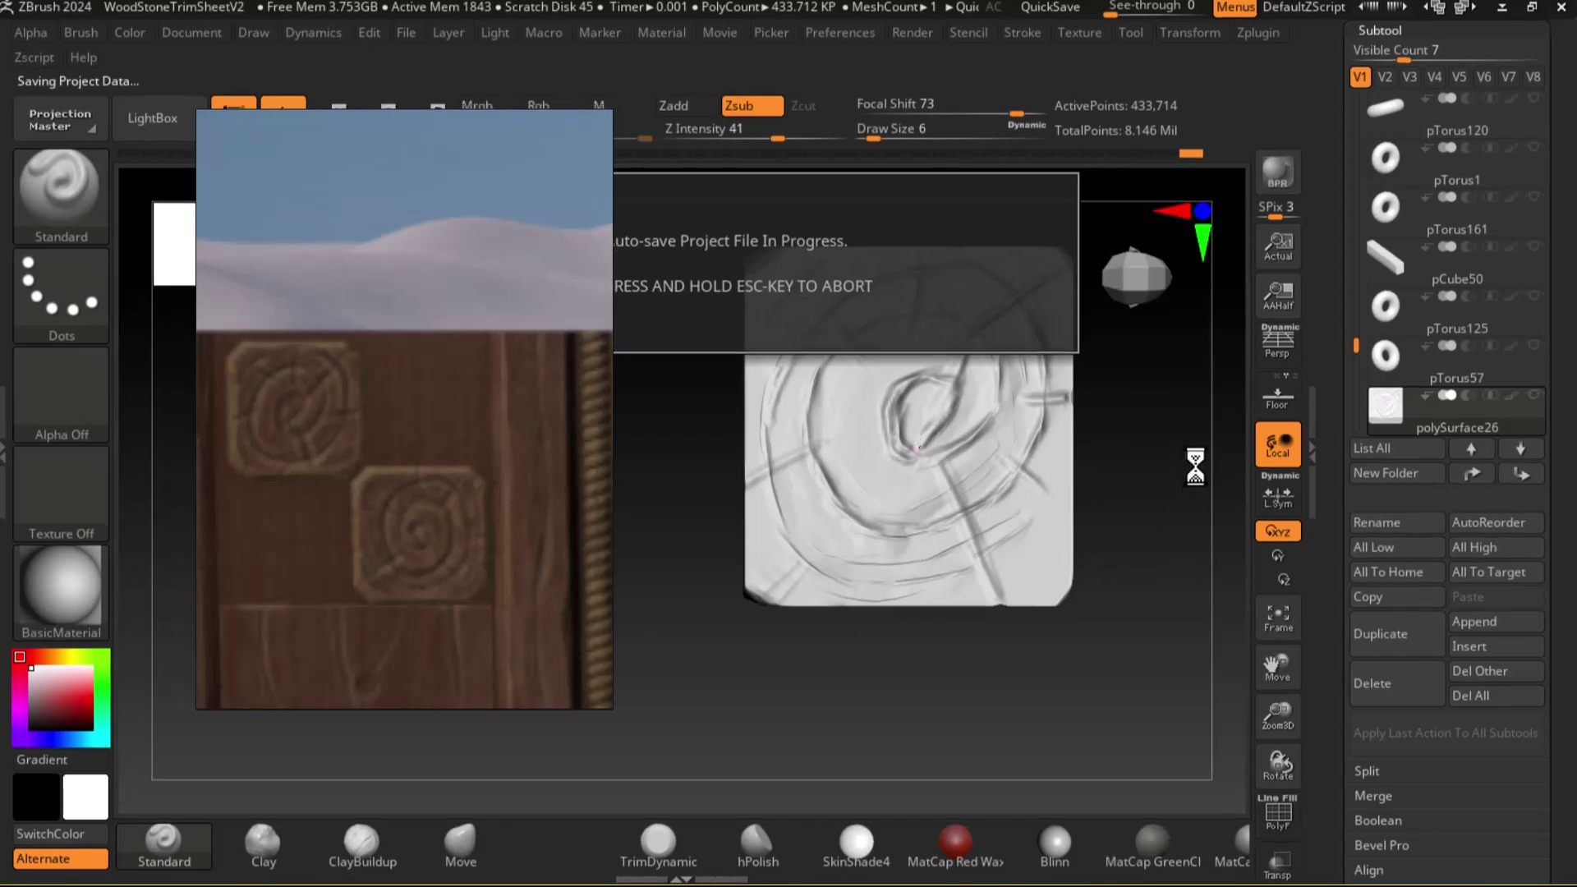
pyautogui.moveTo(966, 350)
pyautogui.mouseDown()
pyautogui.moveTo(945, 394)
pyautogui.moveTo(961, 361)
pyautogui.moveTo(957, 405)
pyautogui.moveTo(947, 394)
pyautogui.moveTo(922, 451)
pyautogui.moveTo(908, 416)
pyautogui.moveTo(922, 366)
pyautogui.moveTo(866, 408)
pyautogui.moveTo(876, 398)
pyautogui.moveTo(871, 423)
pyautogui.moveTo(892, 444)
pyautogui.mouseUp()
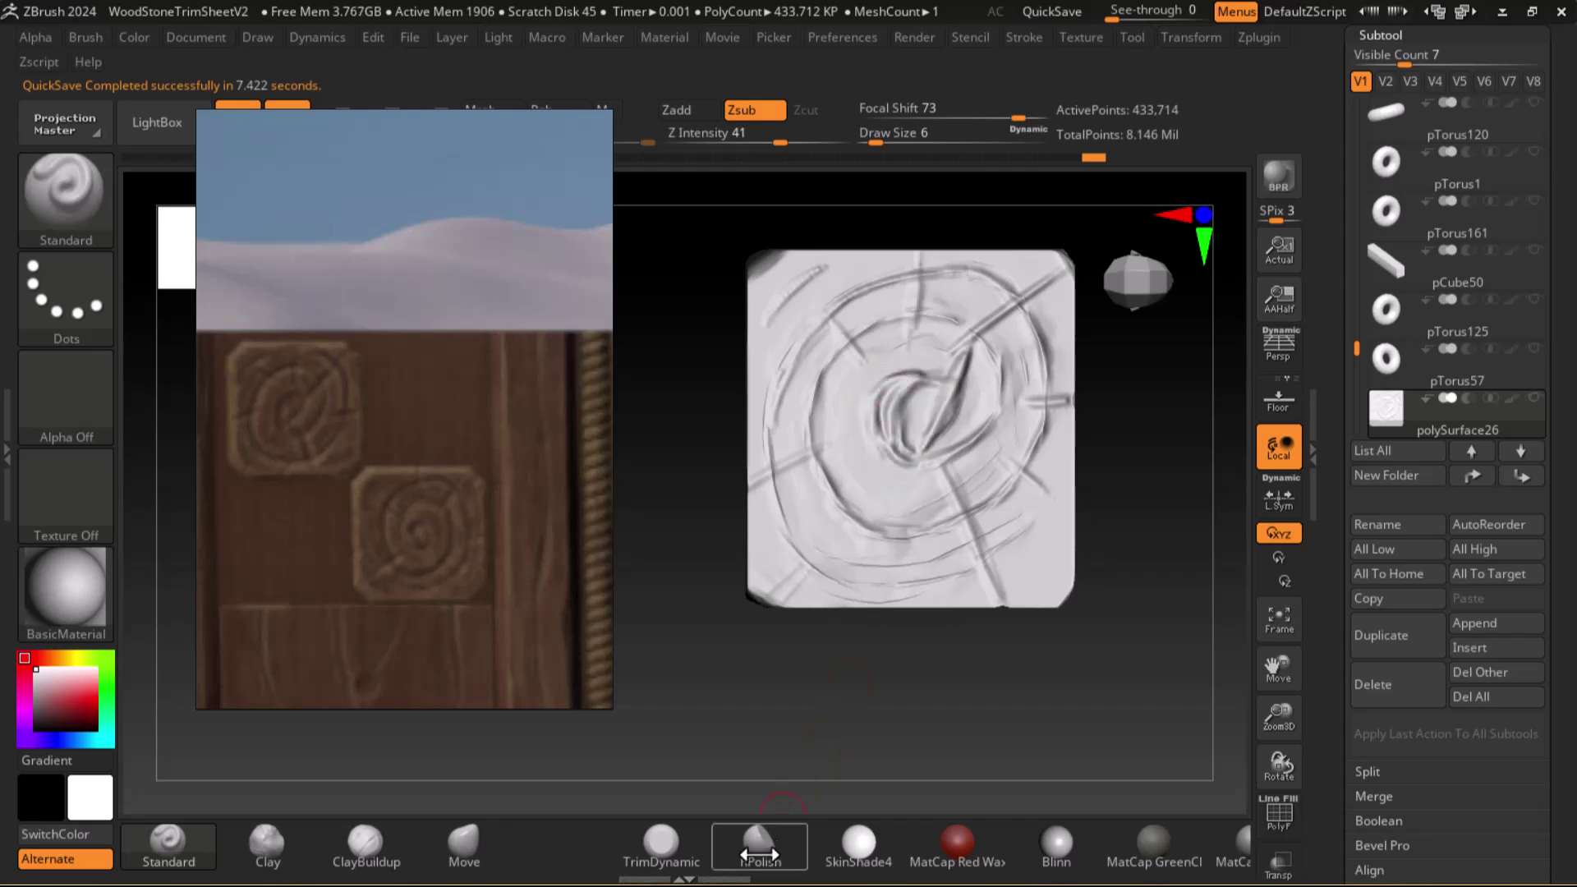
# Flatten the ridges of the central curl with TrimDynamic, then recarve its left arc with the Standard brush and smooth it
pyautogui.click(661, 843)
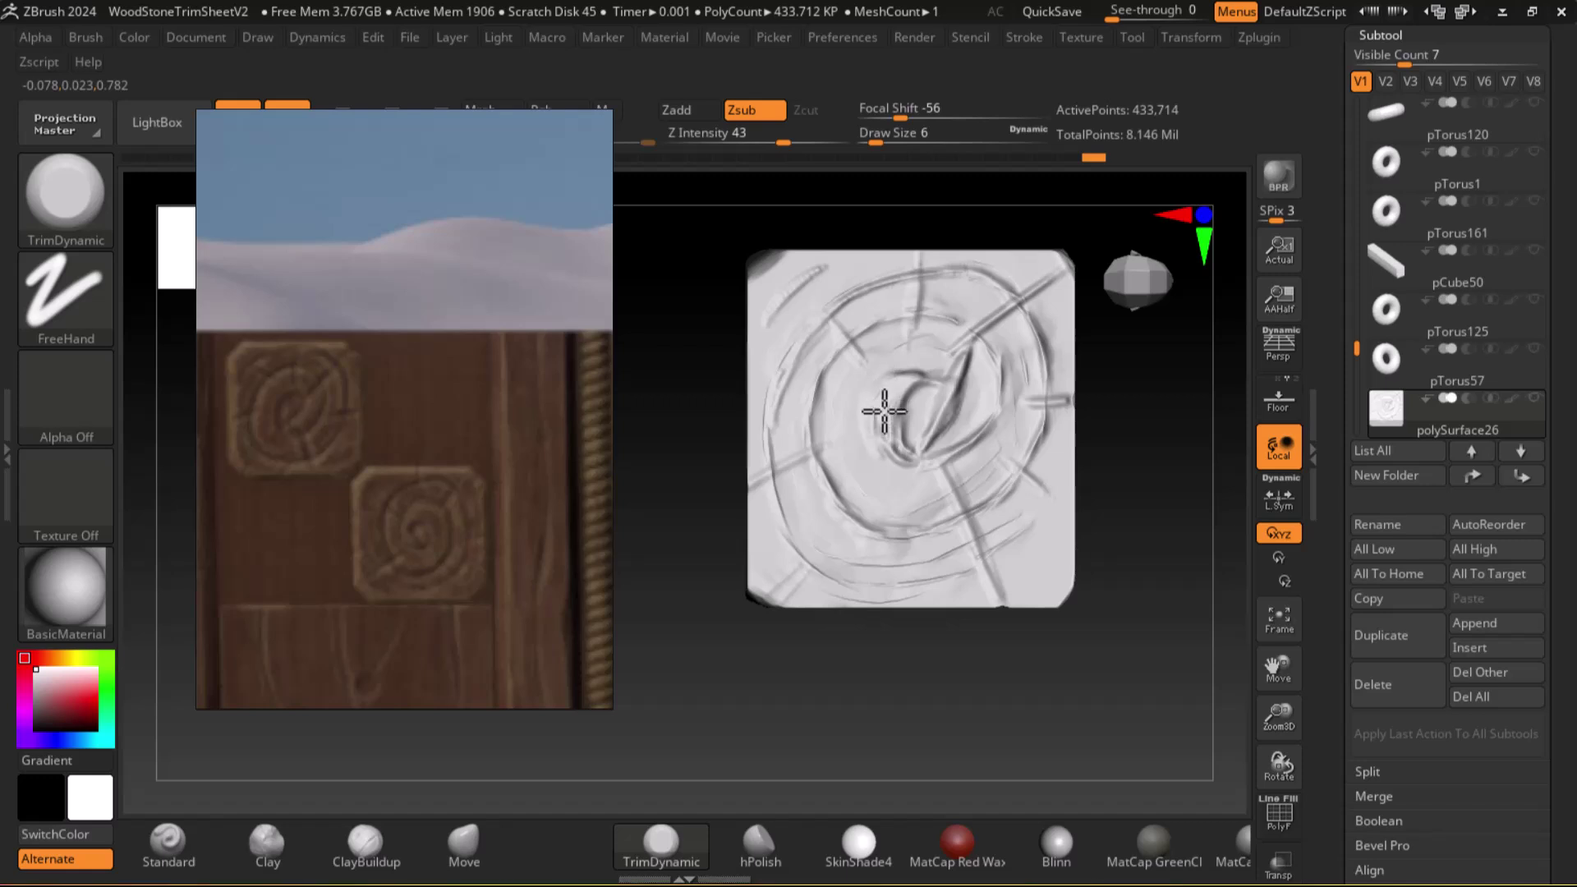
pyautogui.moveTo(909, 383); pyautogui.dragTo(887, 441)
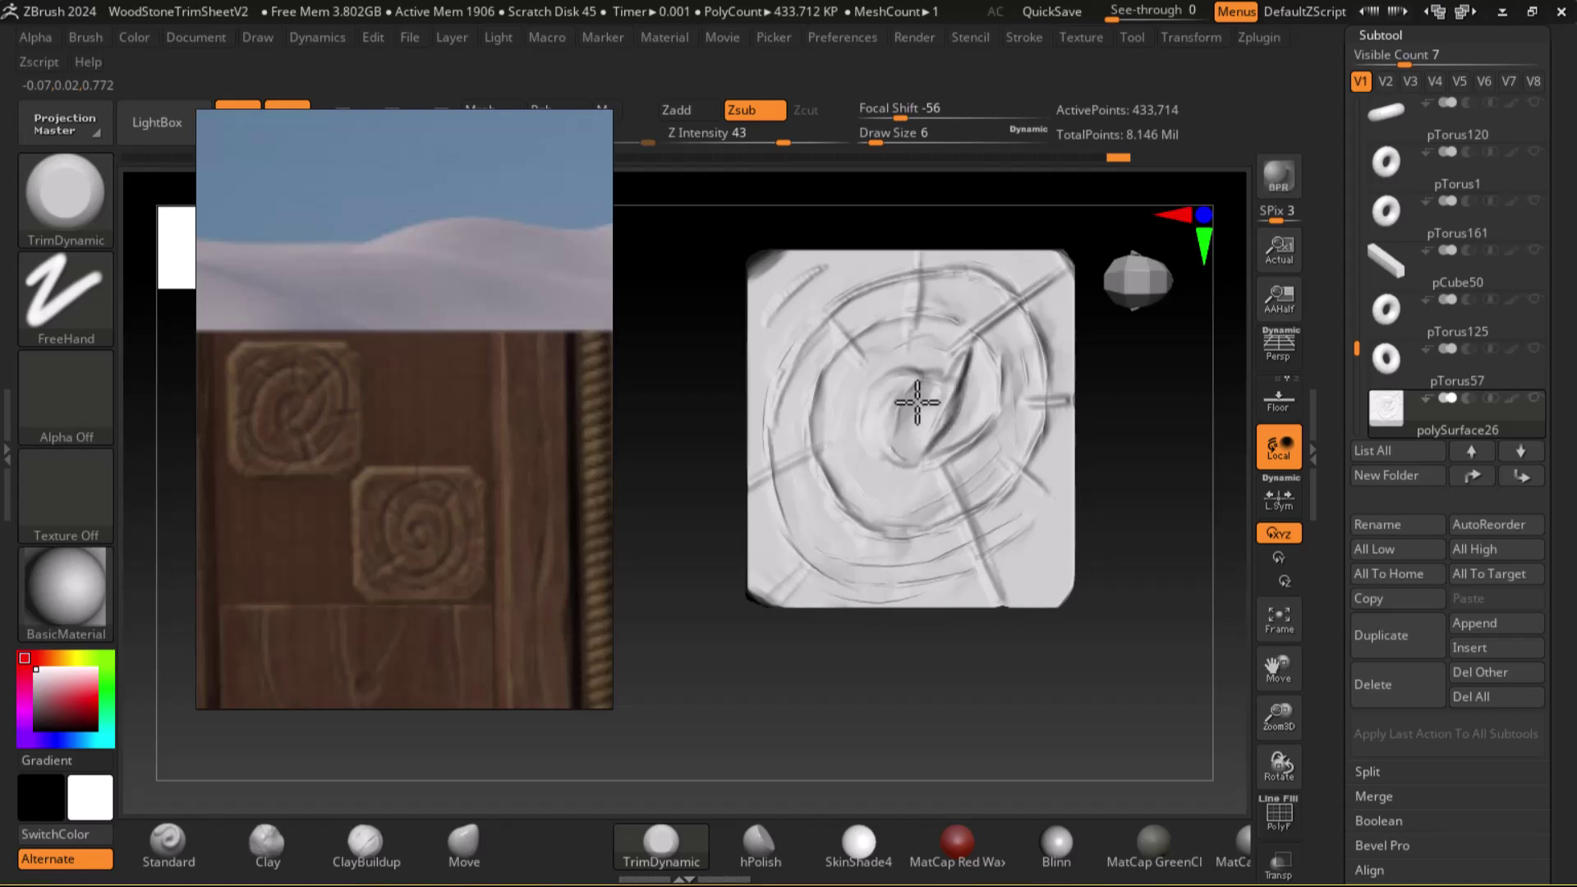
pyautogui.click(168, 841)
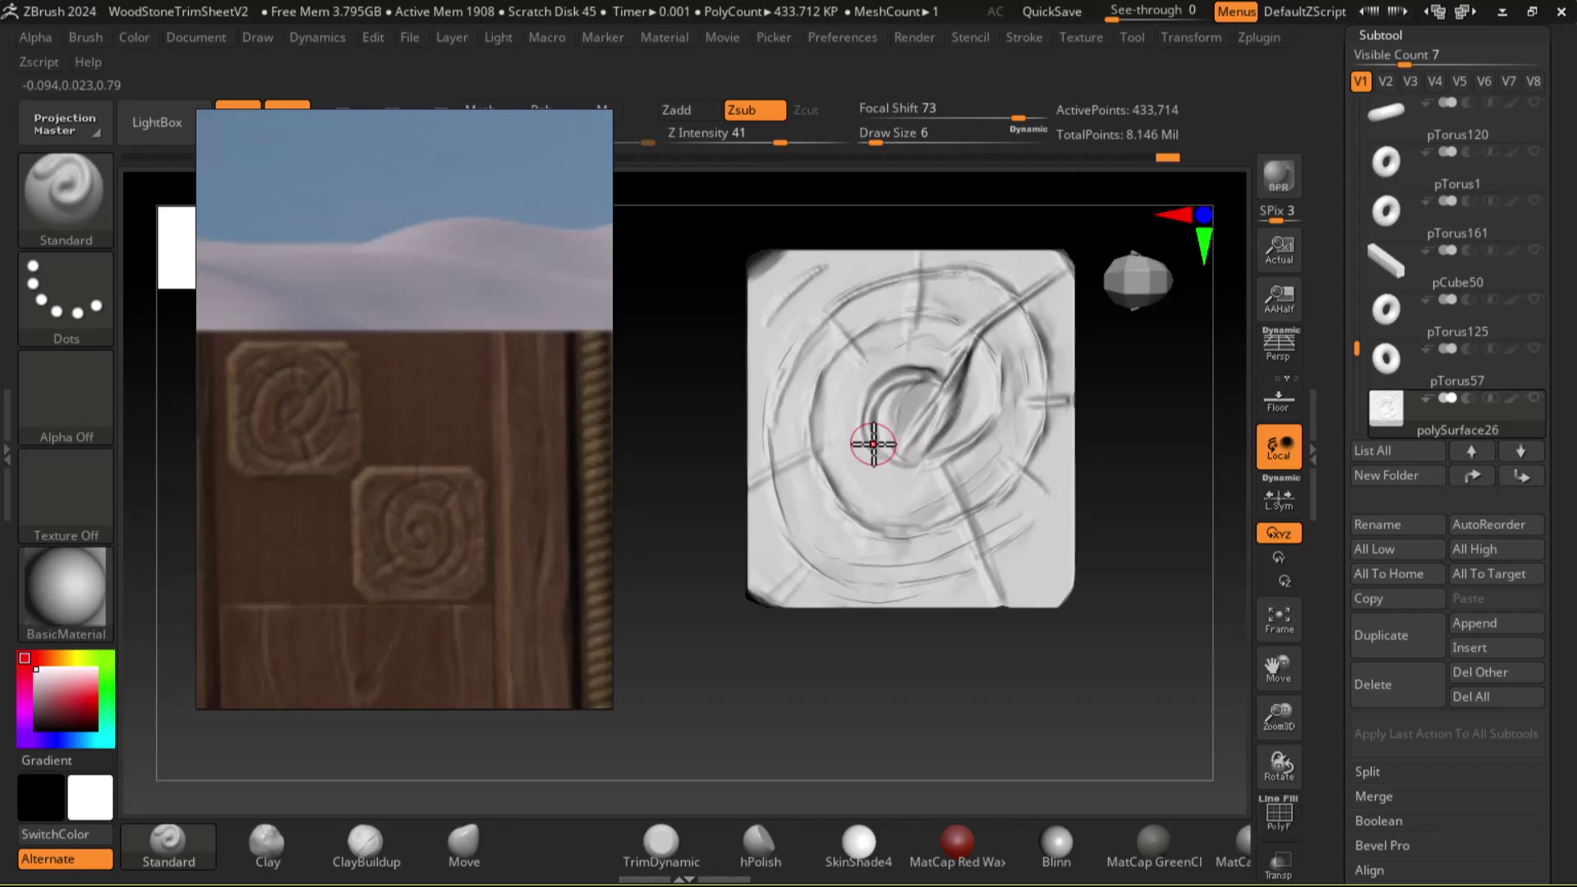
pyautogui.moveTo(1109, 539)
pyautogui.mouseDown()
pyautogui.moveTo(1180, 579)
pyautogui.moveTo(1182, 612)
pyautogui.mouseUp()
pyautogui.moveTo(950, 390)
pyautogui.keyDown('shift'); pyautogui.mouseDown()
pyautogui.moveTo(924, 362)
pyautogui.moveTo(966, 394)
pyautogui.moveTo(930, 416)
pyautogui.moveTo(891, 404)
pyautogui.mouseUp(); pyautogui.keyUp('shift')
# Trim the raised edges along the rings and cracks with the TrimDynamic brush, varying the Draw Size between 5 and 2
pyautogui.click(676, 836)
pyautogui.press('[')
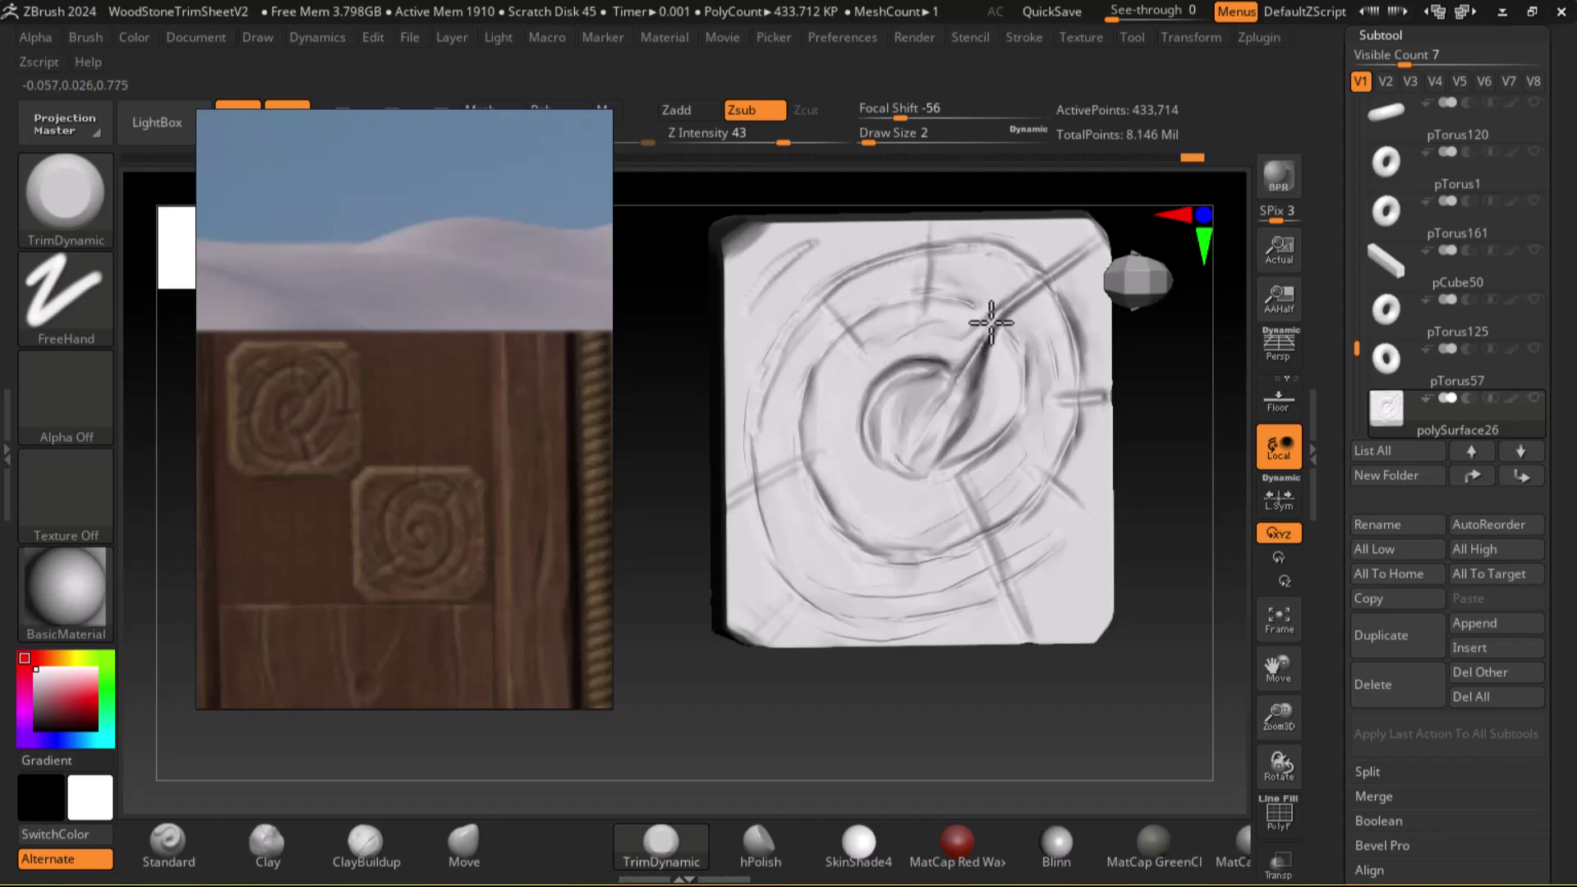
pyautogui.keyDown('alt'); pyautogui.moveTo(1200, 453); pyautogui.dragTo(1173, 535); pyautogui.keyUp('alt')
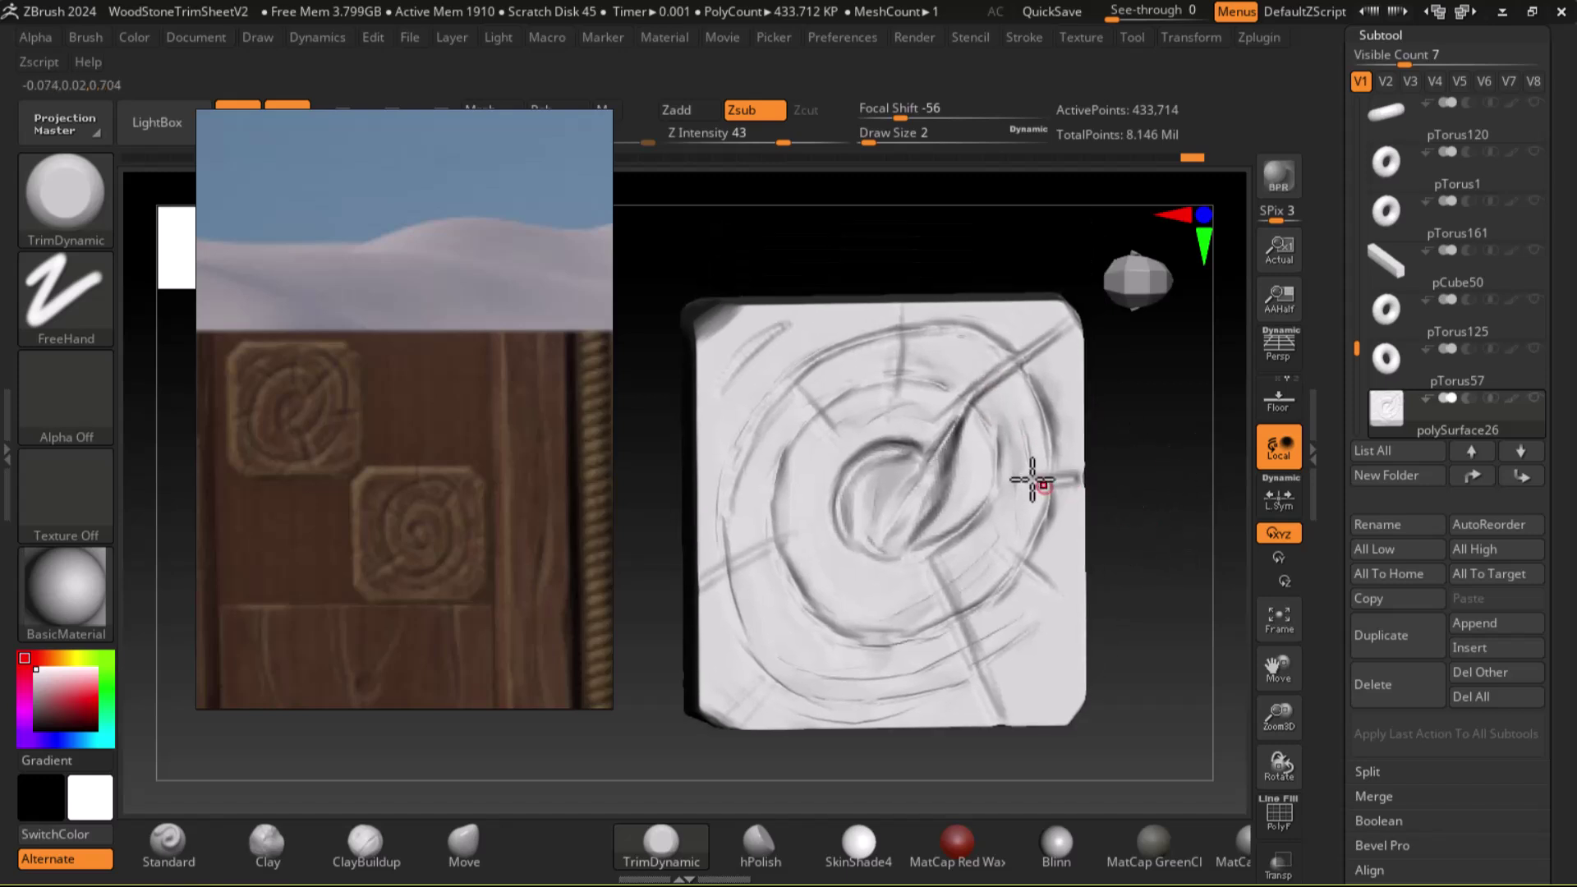
pyautogui.press(']')
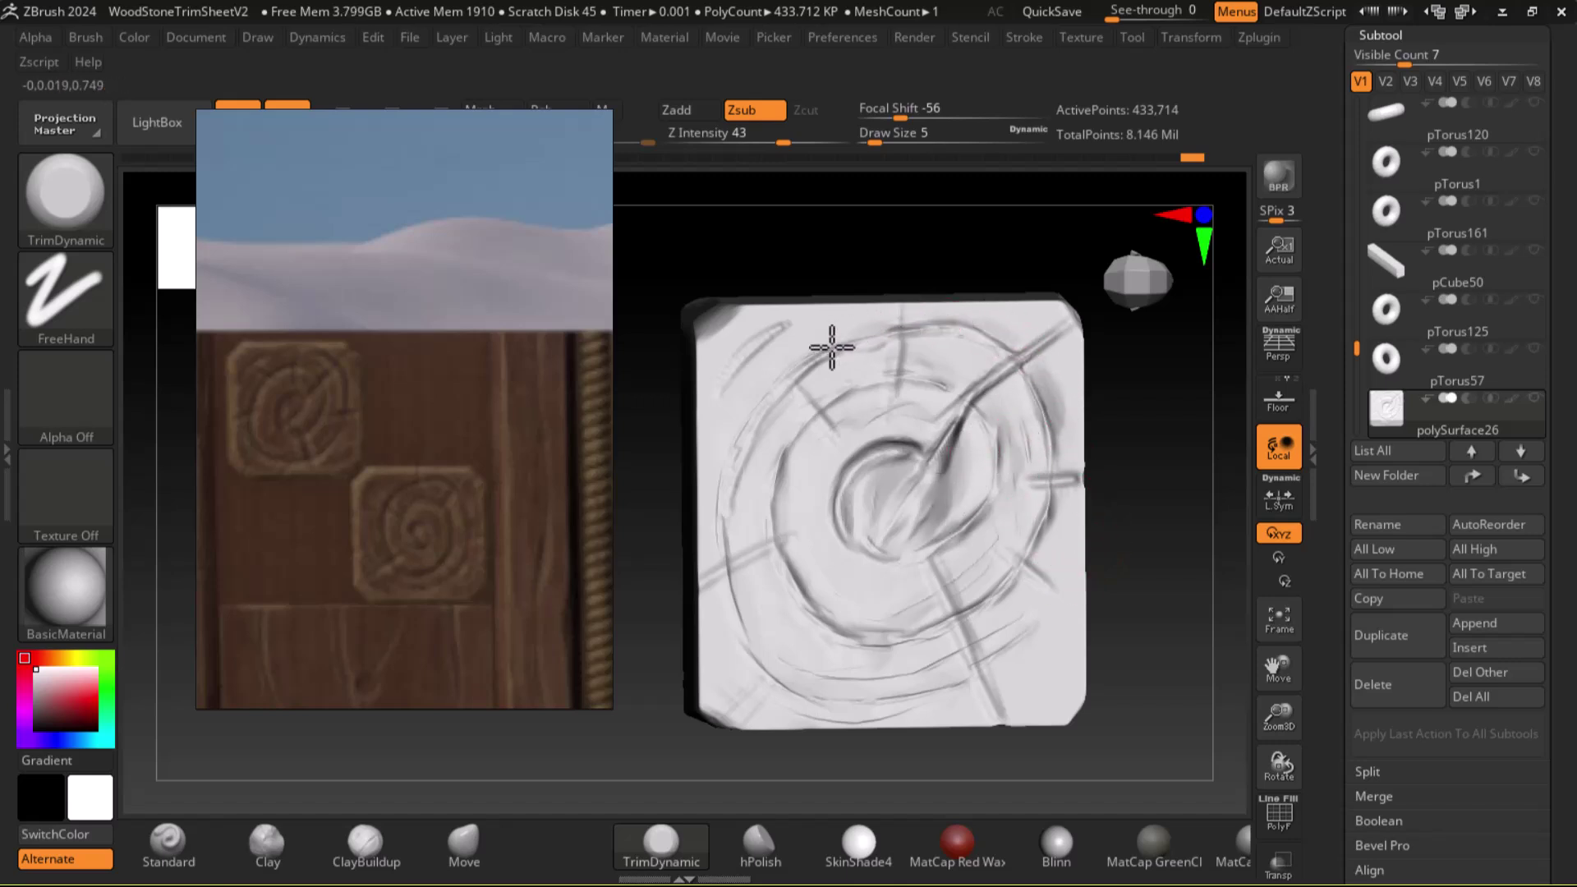
pyautogui.press('[')
pyautogui.press('[')
pyautogui.press('[')
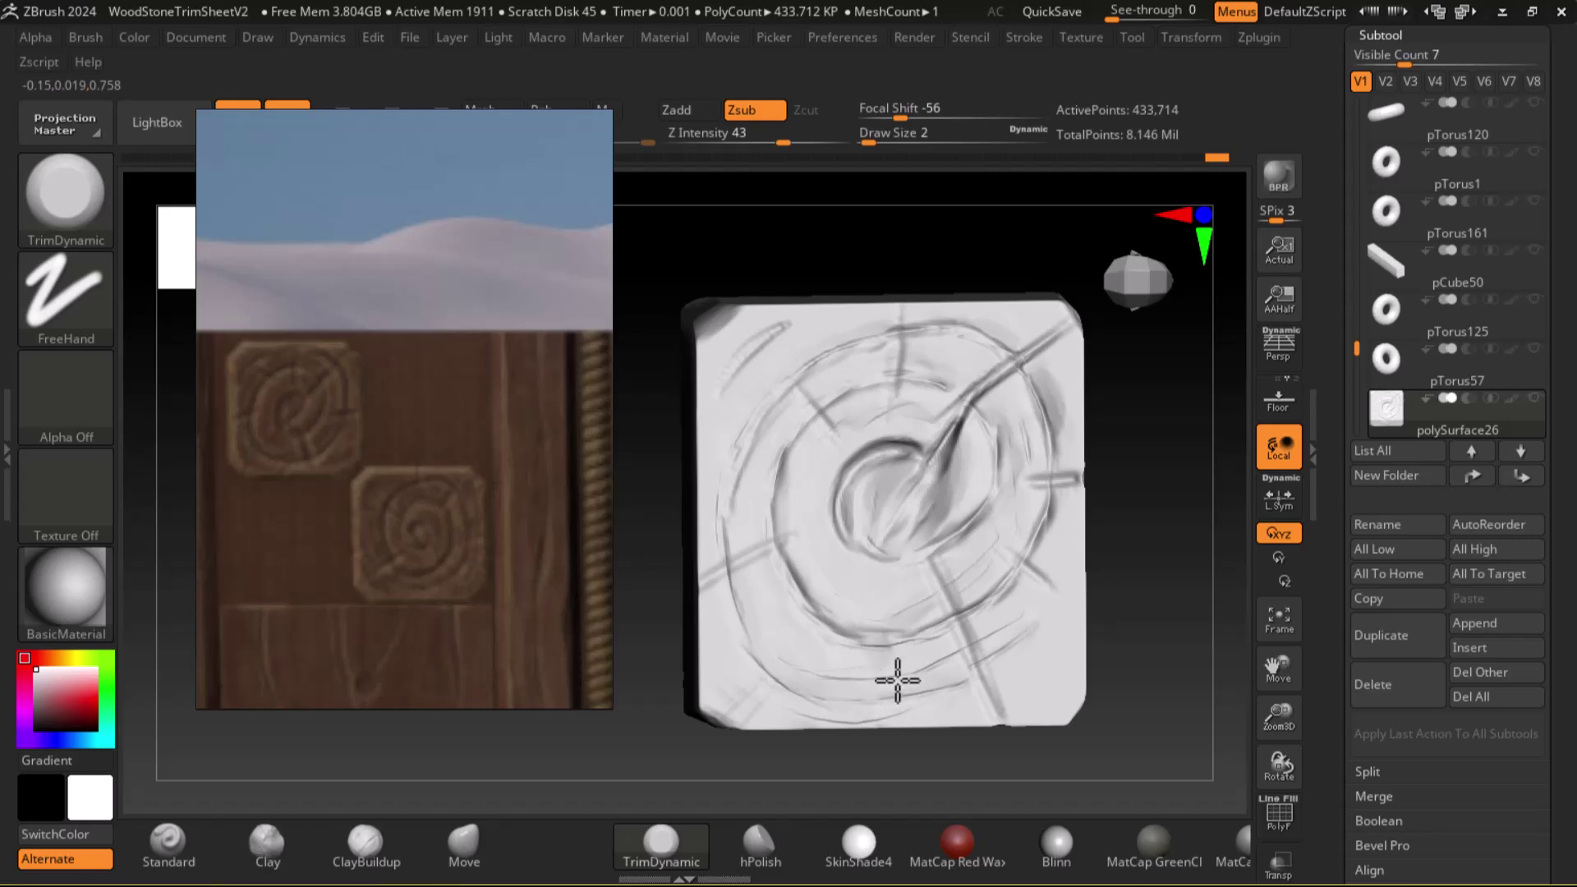
# With the Standard brush at Draw Size 2, carve thin radial cracks across the rings at the bottom, lower-right, left, top and upper-right
pyautogui.moveTo(1158, 637)
pyautogui.mouseDown()
pyautogui.moveTo(1225, 674)
pyautogui.moveTo(1173, 657)
pyautogui.moveTo(1222, 620)
pyautogui.moveTo(1191, 575)
pyautogui.moveTo(1227, 608)
pyautogui.moveTo(1269, 726)
pyautogui.moveTo(1185, 663)
pyautogui.mouseUp()
pyautogui.click(169, 846)
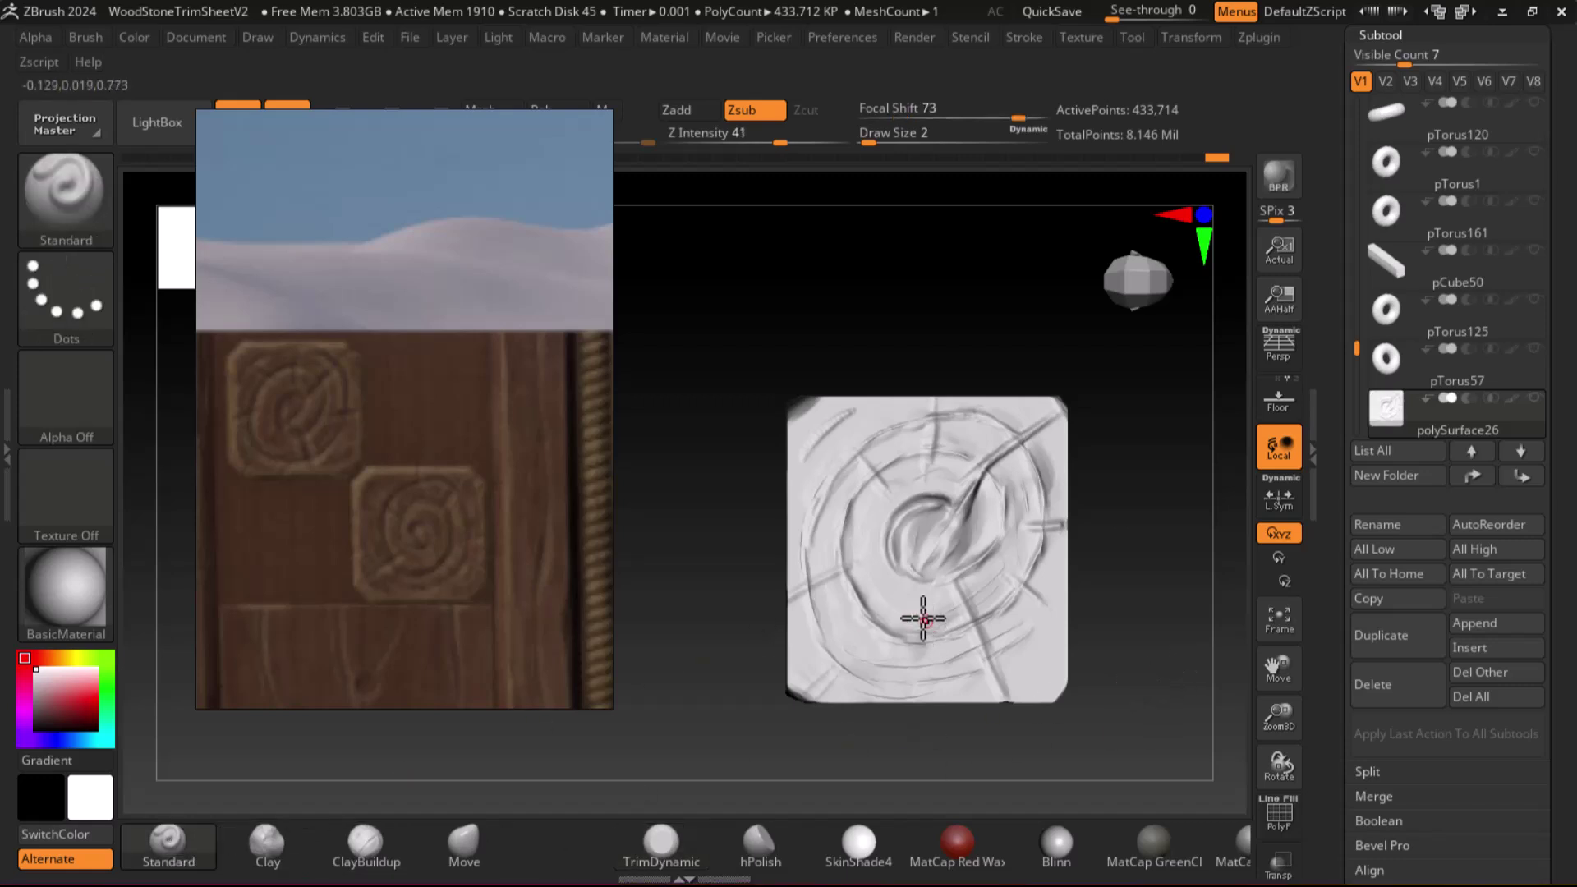
pyautogui.moveTo(909, 589); pyautogui.dragTo(900, 626)
pyautogui.moveTo(1007, 587); pyautogui.dragTo(973, 614)
pyautogui.moveTo(810, 505); pyautogui.dragTo(869, 539)
pyautogui.moveTo(872, 434)
pyautogui.mouseDown()
pyautogui.moveTo(921, 497)
pyautogui.moveTo(907, 460)
pyautogui.moveTo(935, 466)
pyautogui.mouseUp()
pyautogui.moveTo(971, 416)
pyautogui.mouseDown()
pyautogui.moveTo(965, 433)
pyautogui.moveTo(1037, 479)
pyautogui.mouseUp()
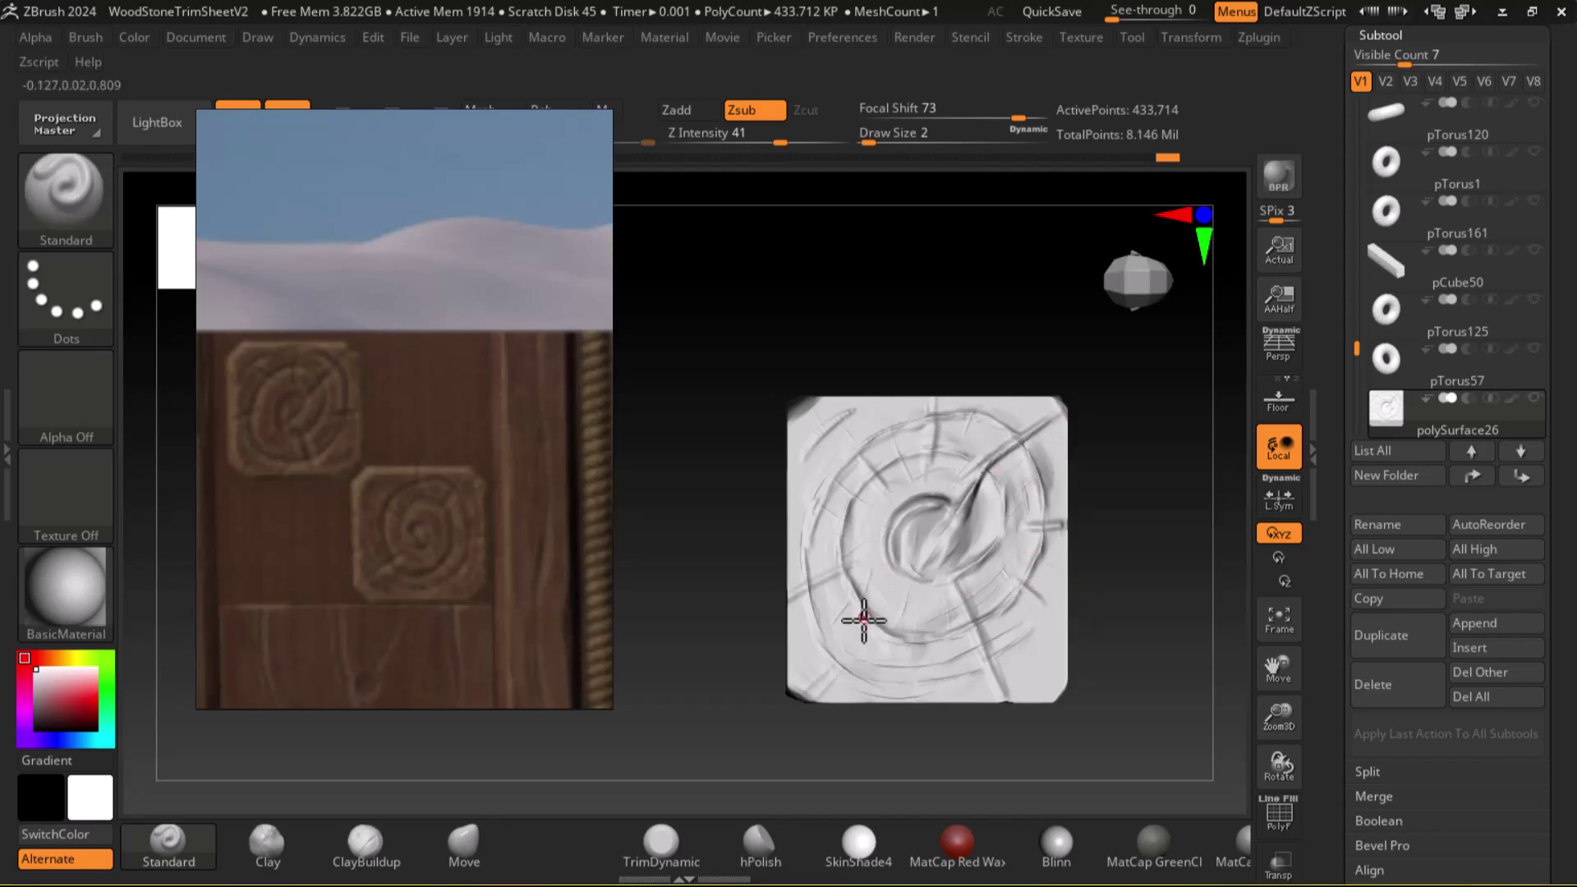
# Carve thin radial cracks across the block's outer area at the lower-left corner, bottom, lower-right and right side
pyautogui.moveTo(811, 626); pyautogui.dragTo(794, 649)
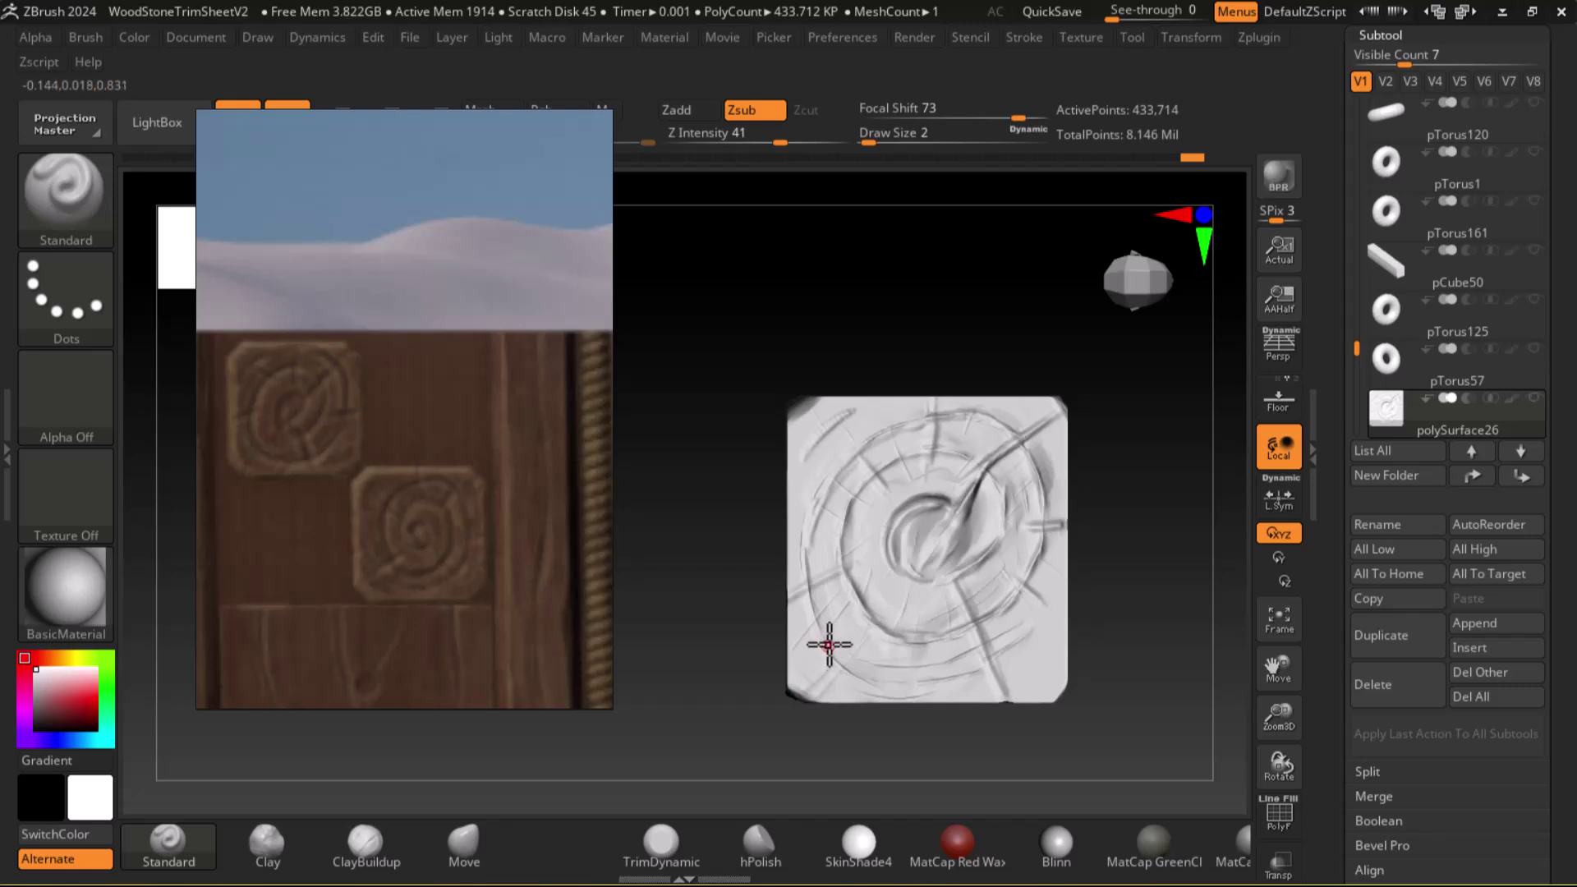
pyautogui.moveTo(944, 667); pyautogui.dragTo(967, 684)
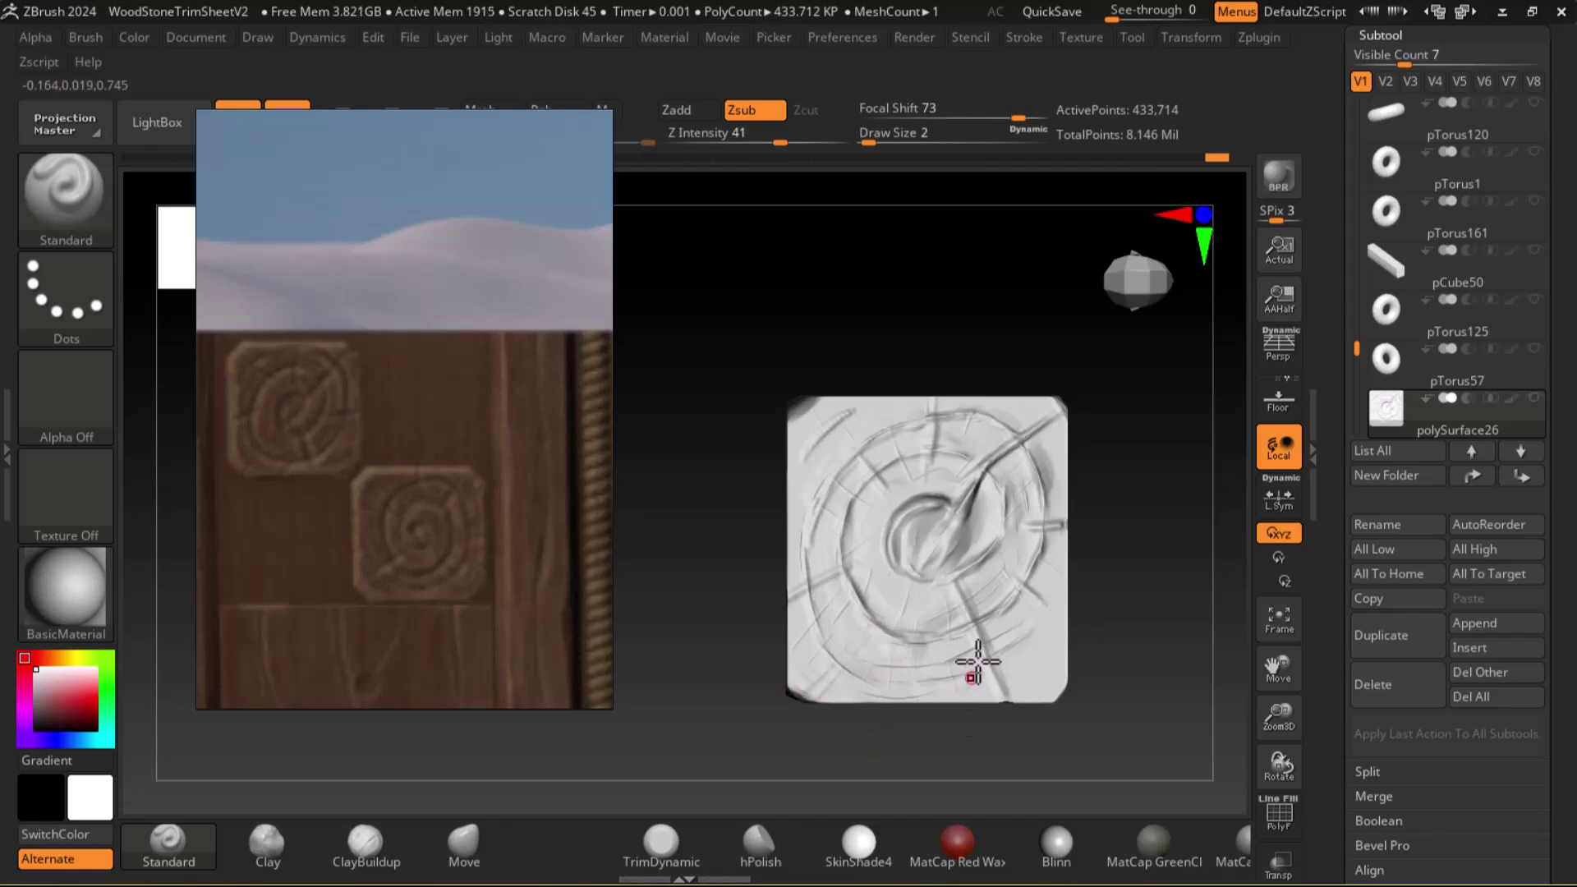
pyautogui.moveTo(1006, 631); pyautogui.dragTo(1021, 658)
pyautogui.moveTo(1015, 585)
pyautogui.mouseDown()
pyautogui.moveTo(1029, 604)
pyautogui.moveTo(1039, 572)
pyautogui.mouseUp()
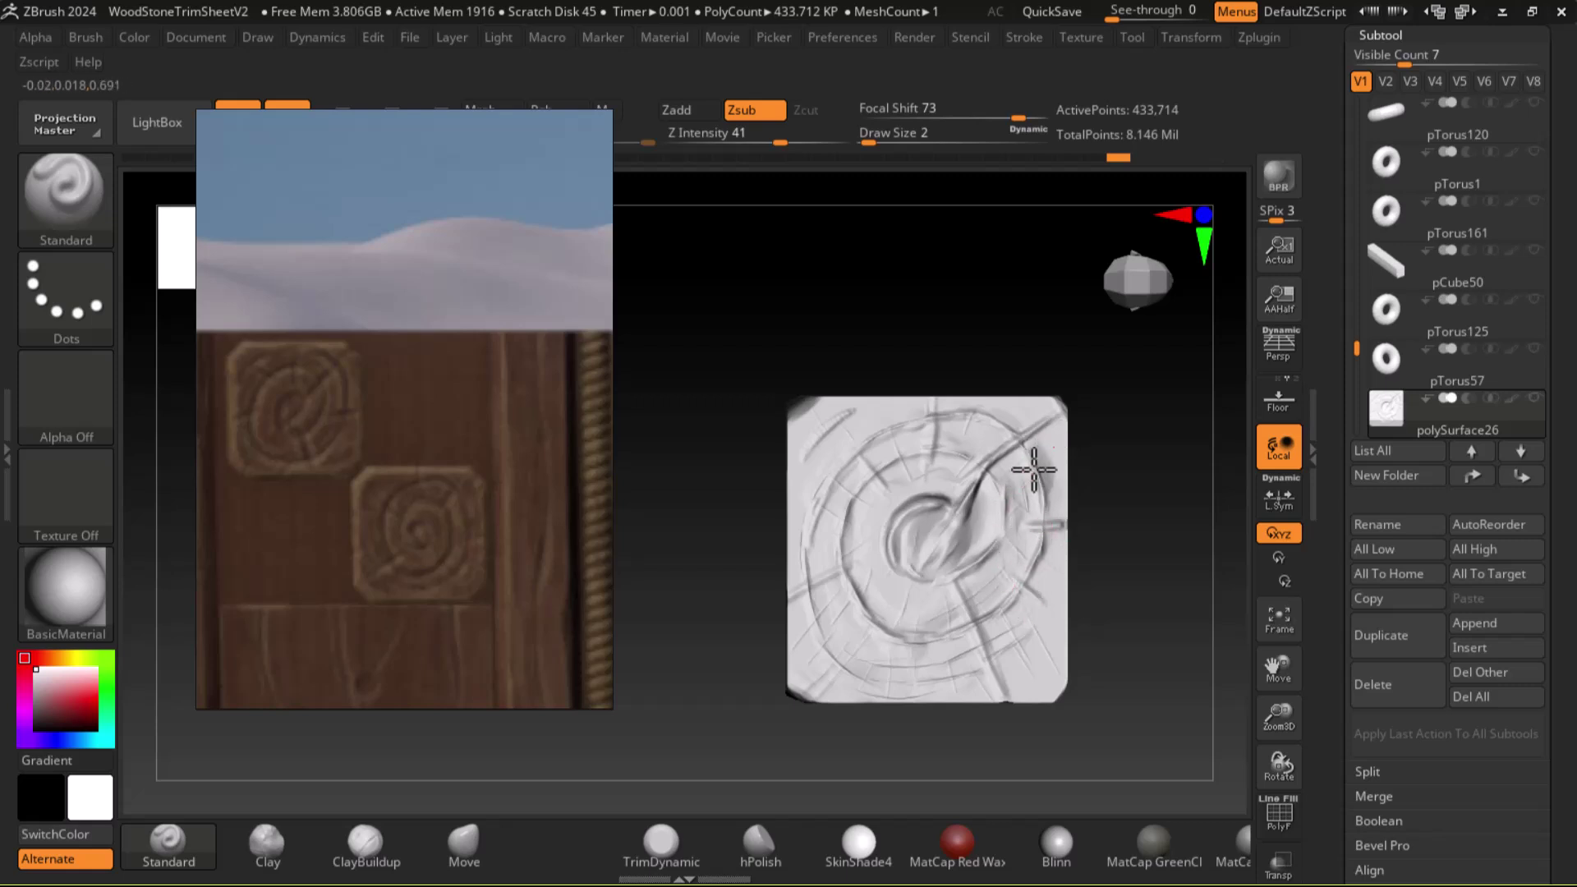
# Add fine radial cracks around the central curl and in the block's upper-left and lower-right corners
pyautogui.moveTo(903, 516); pyautogui.dragTo(880, 541)
pyautogui.moveTo(856, 411); pyautogui.dragTo(823, 439)
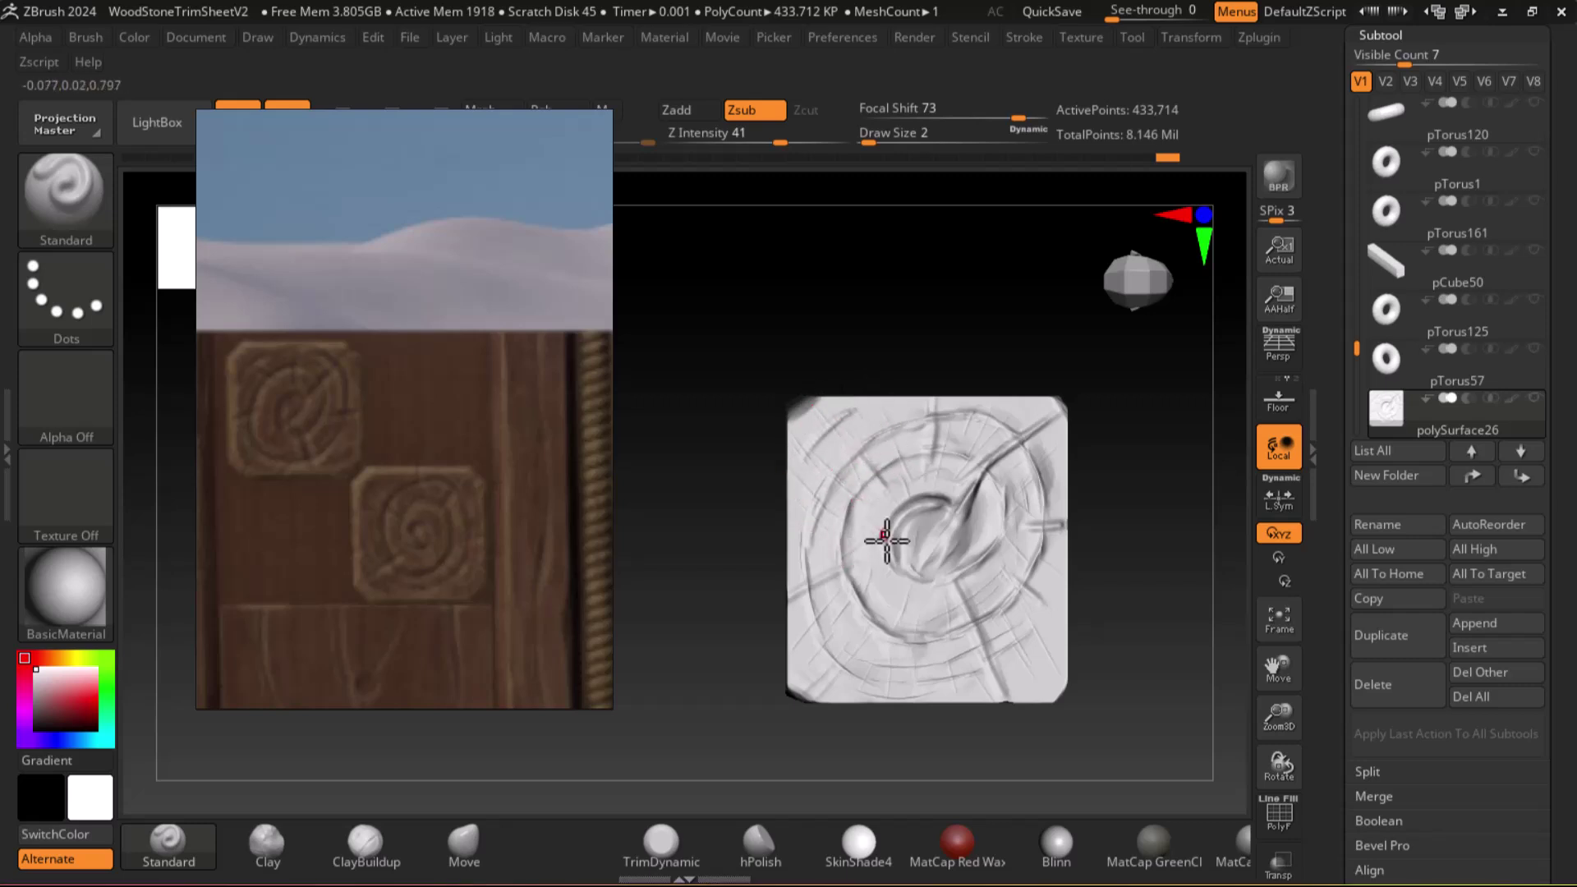
pyautogui.moveTo(875, 558); pyautogui.dragTo(905, 592)
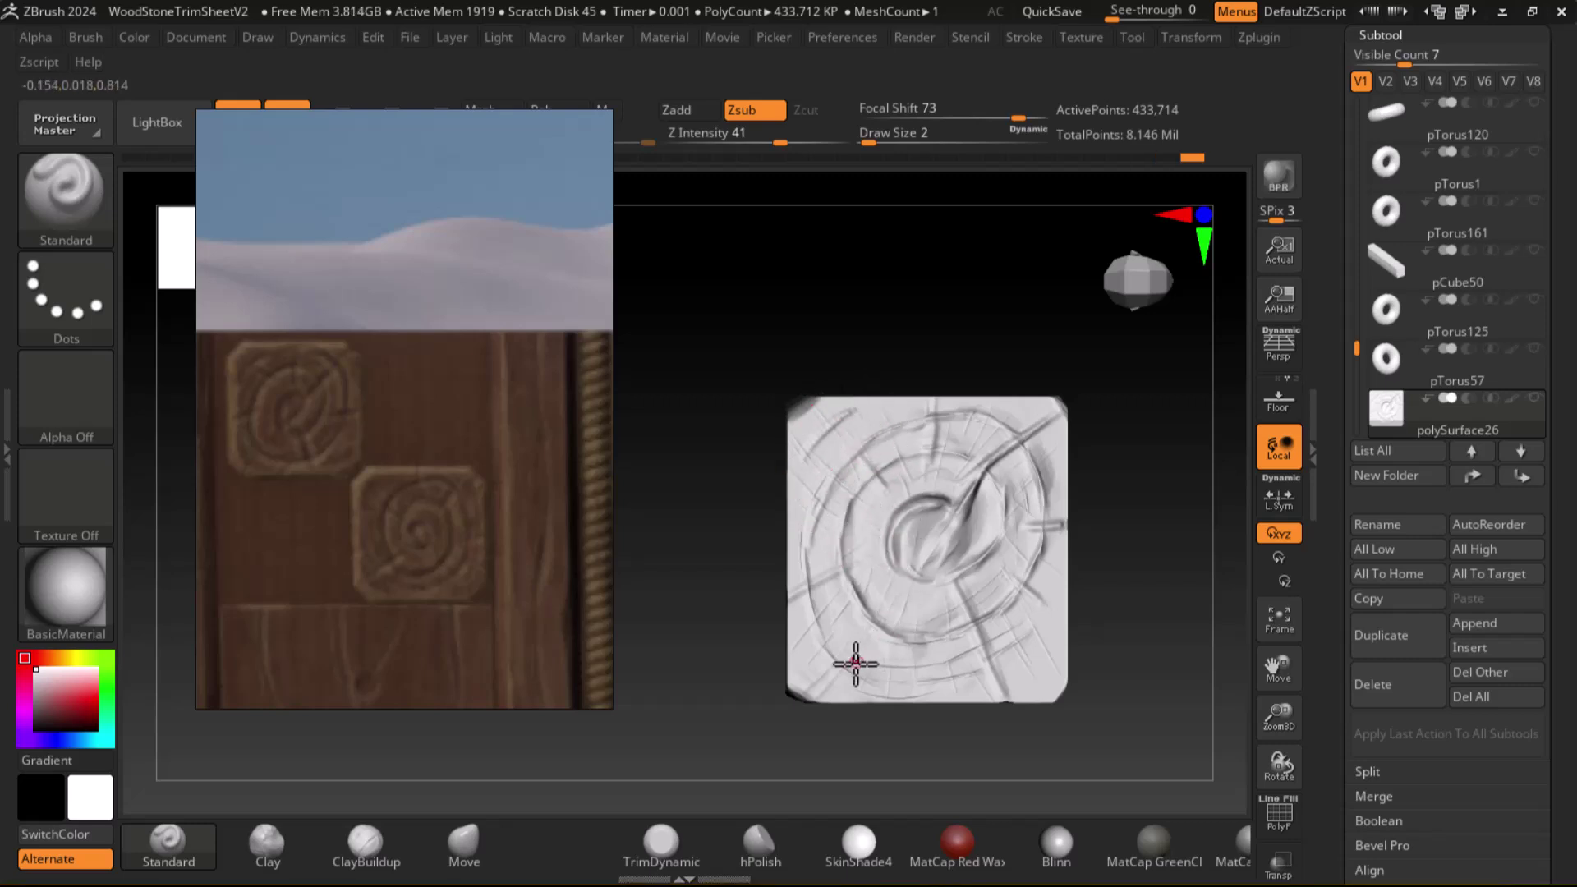
pyautogui.moveTo(1031, 684); pyautogui.dragTo(1003, 668)
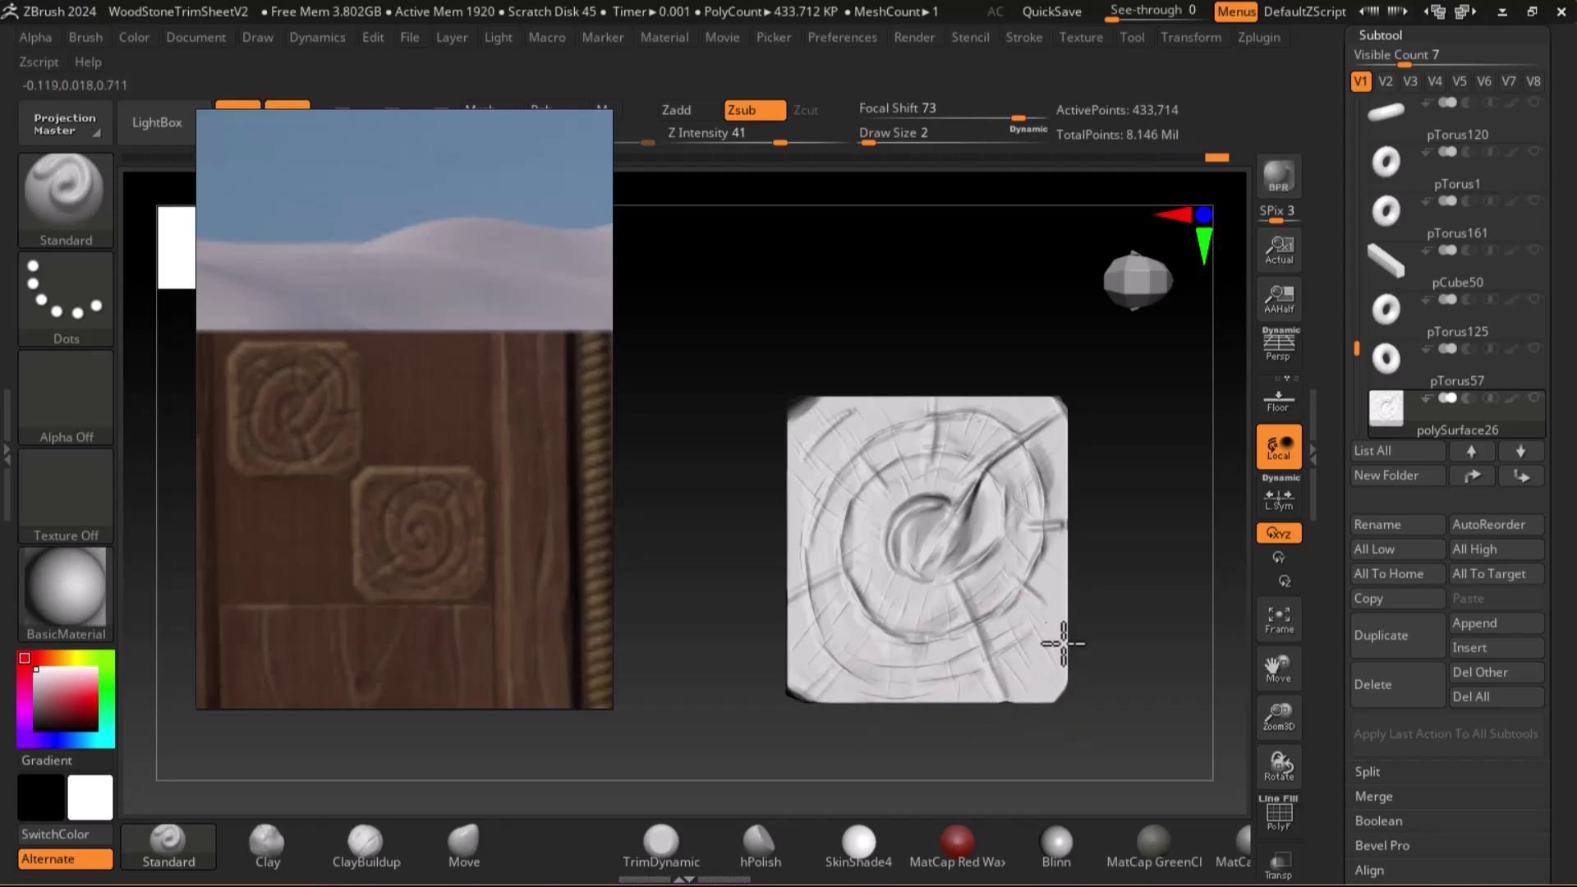
pyautogui.moveTo(980, 528)
pyautogui.mouseDown()
pyautogui.moveTo(943, 504)
pyautogui.moveTo(994, 542)
pyautogui.mouseUp()
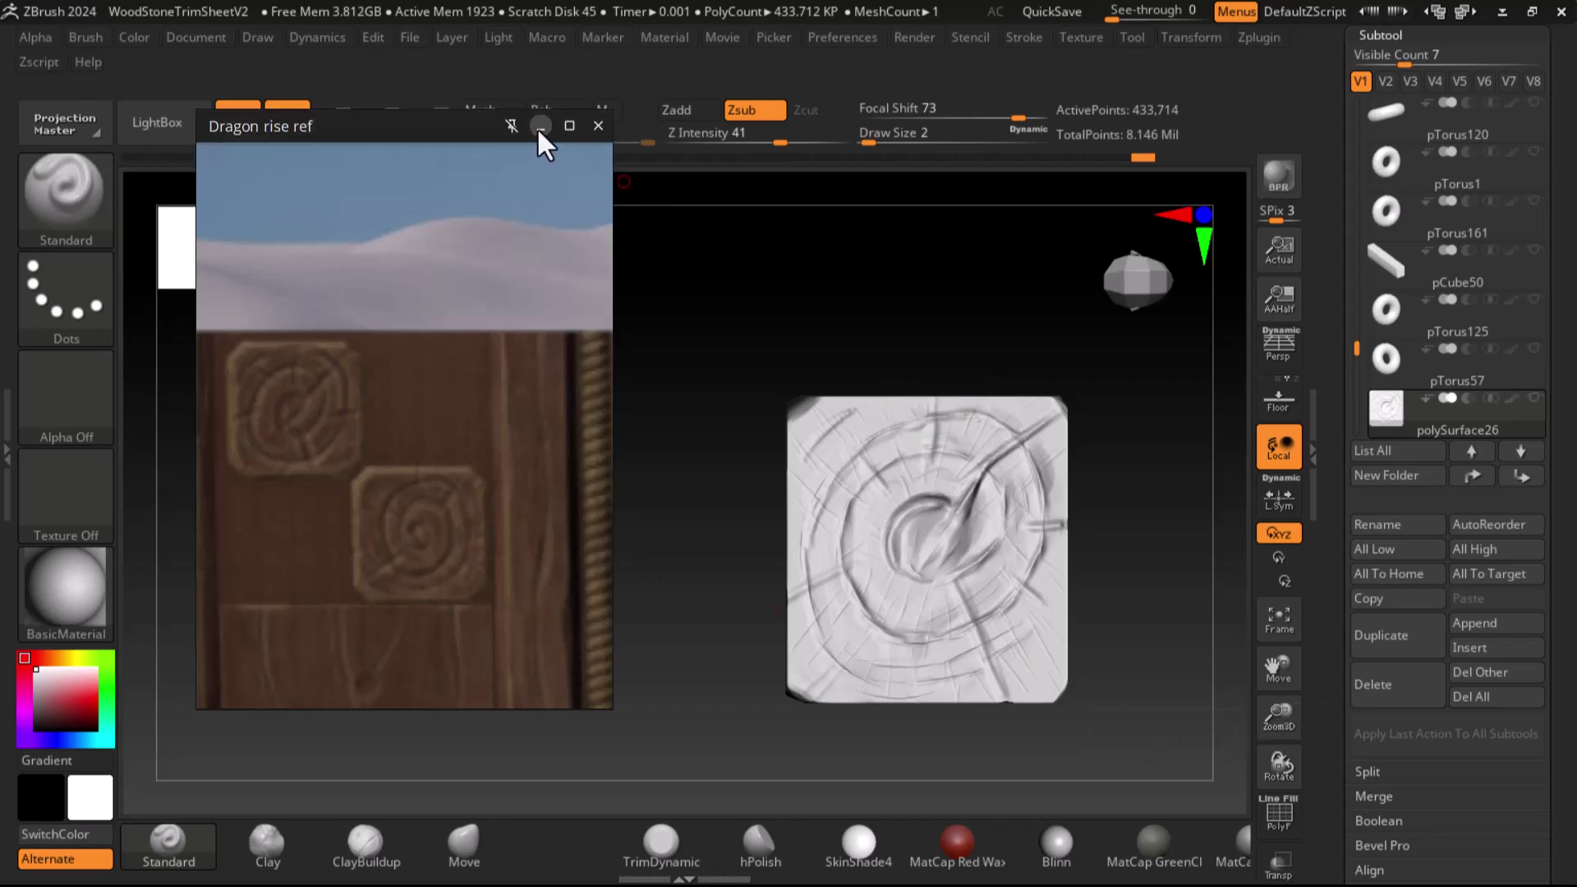
# Minimize the Dragon rise ref image and switch to another window
pyautogui.click(540, 126)
pyautogui.hotkey('alt', 'Tab')
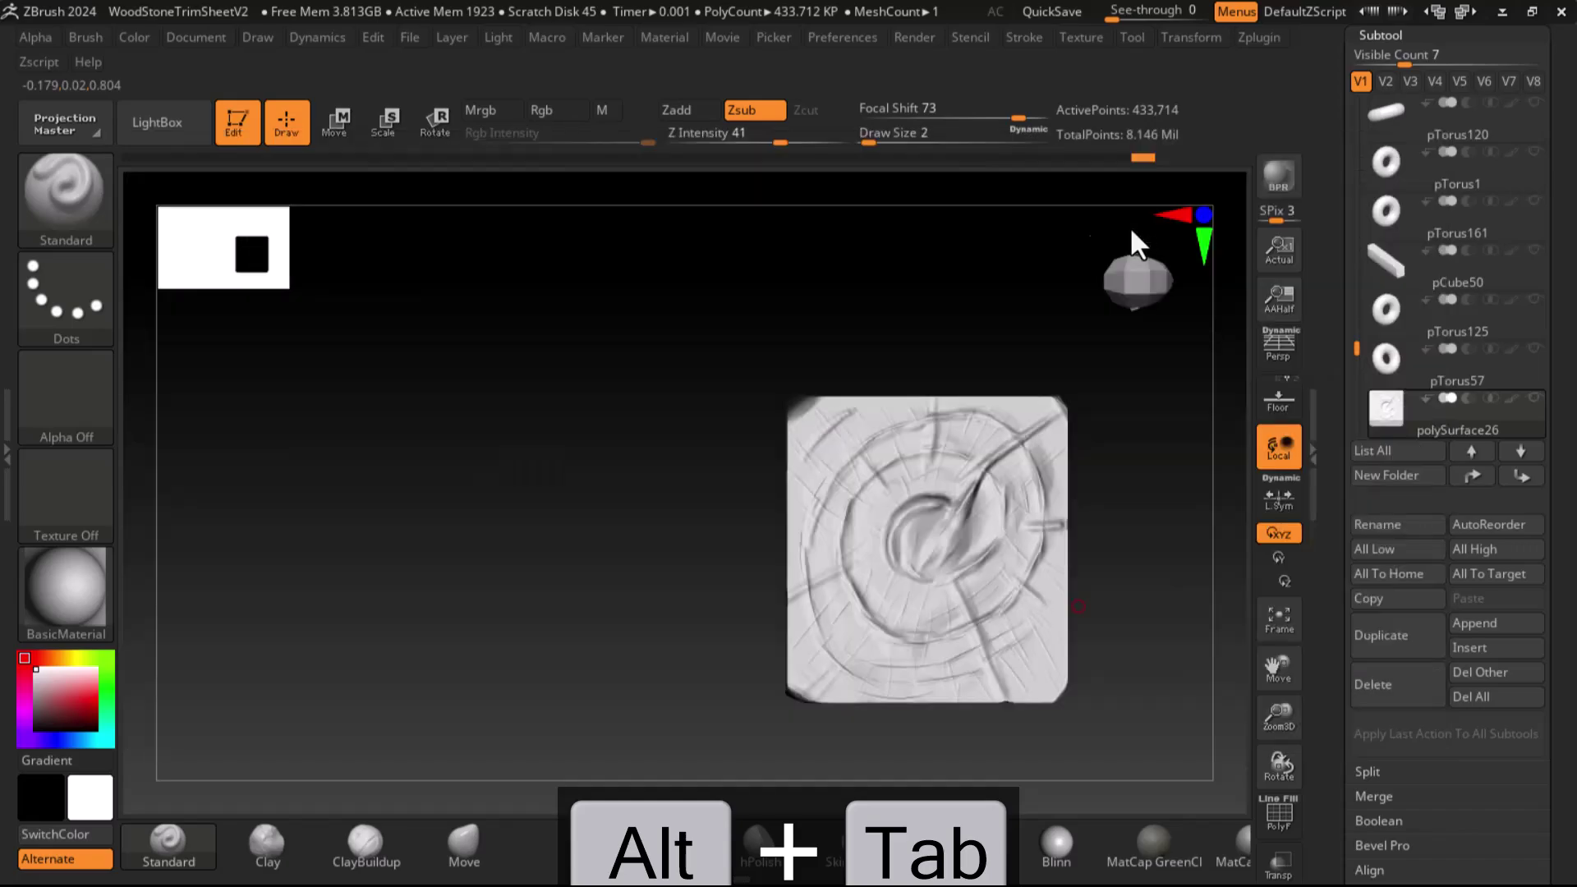